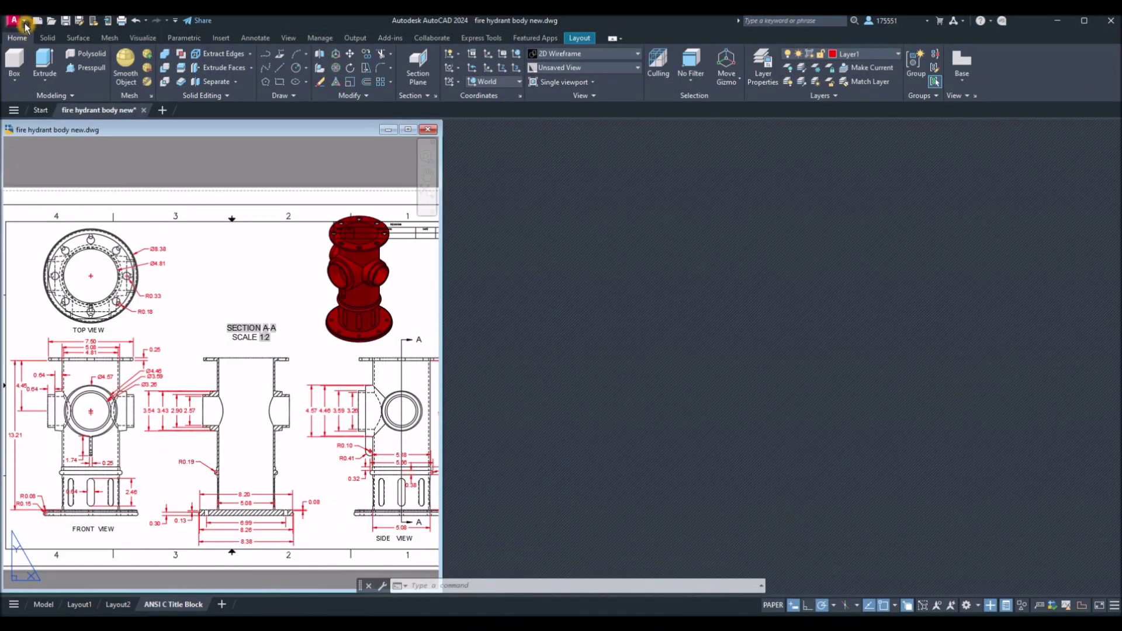
Create a new drawing from the acad3D template
click(18, 21)
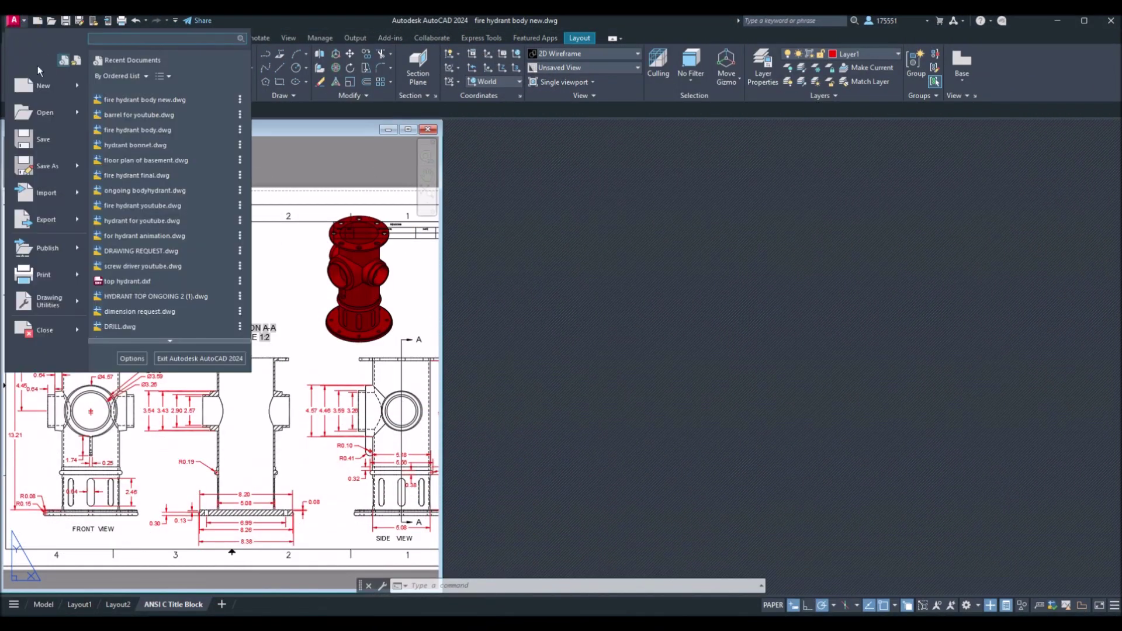
click(43, 88)
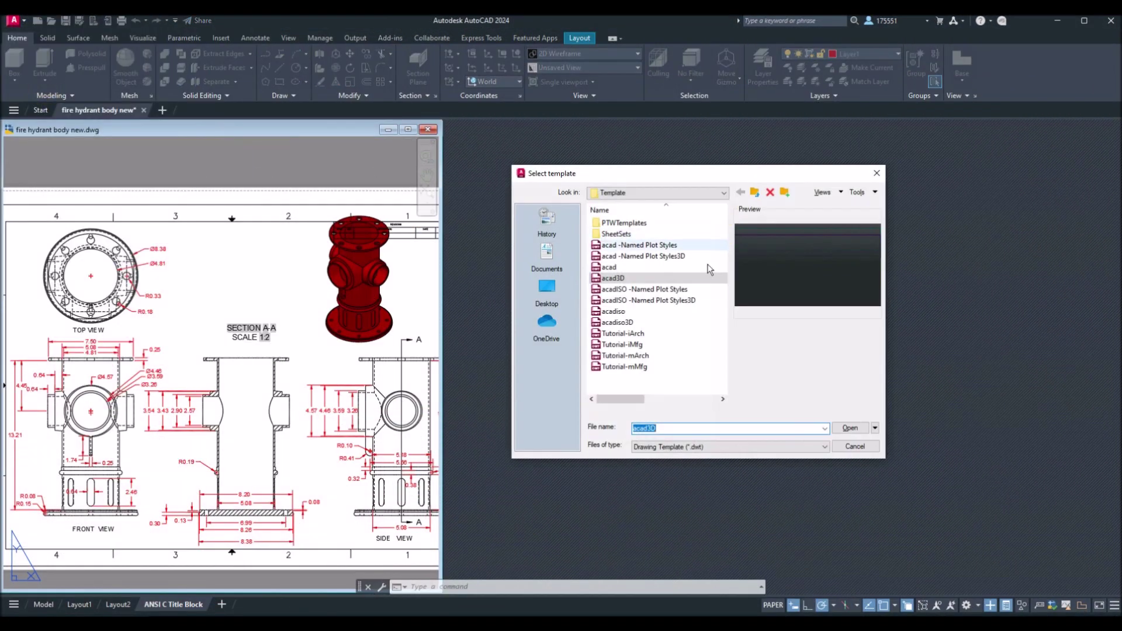
click(633, 281)
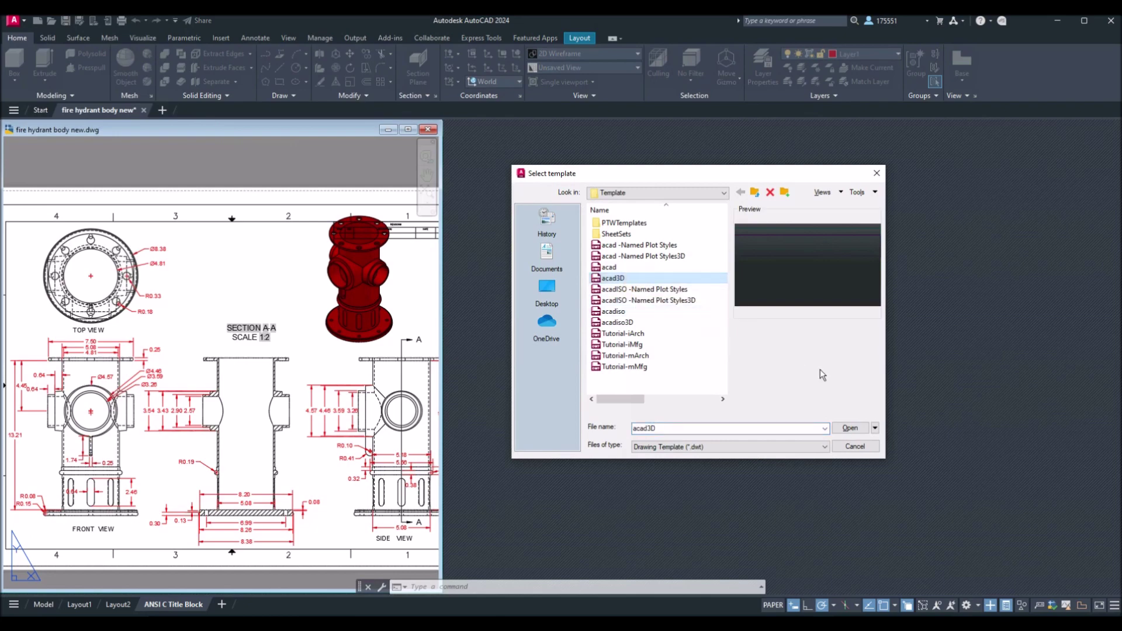
click(851, 428)
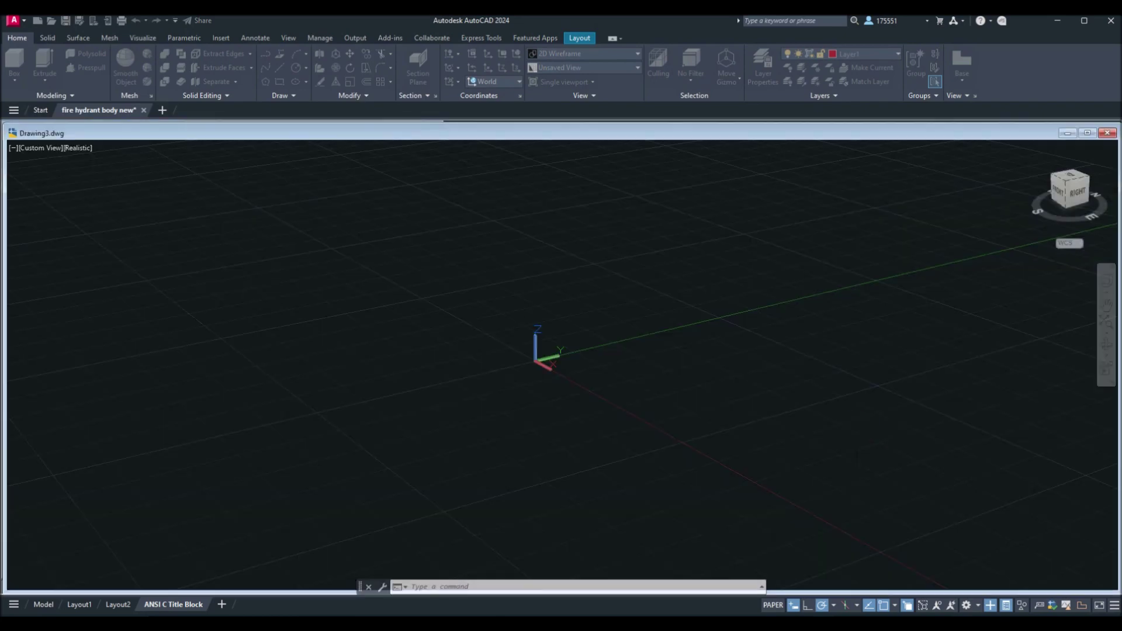
Arrange the new drawing's window side by side with the fire hydrant body new.dwg window
click(20, 248)
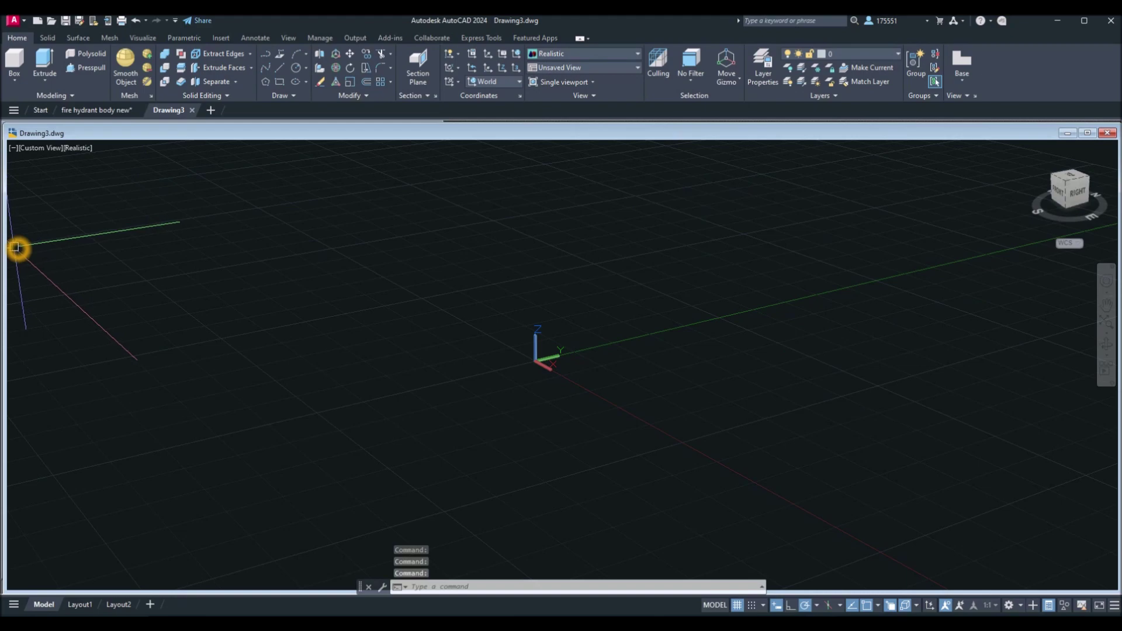
drag(4, 251, 129, 269)
drag(4, 275, 527, 260)
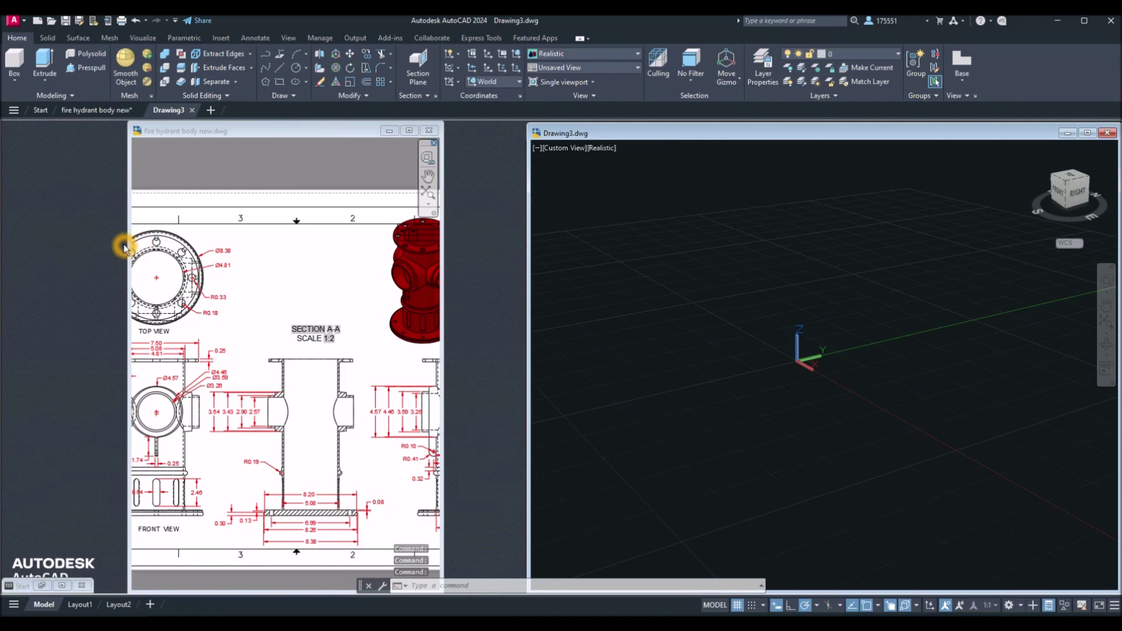
drag(129, 246, 3, 263)
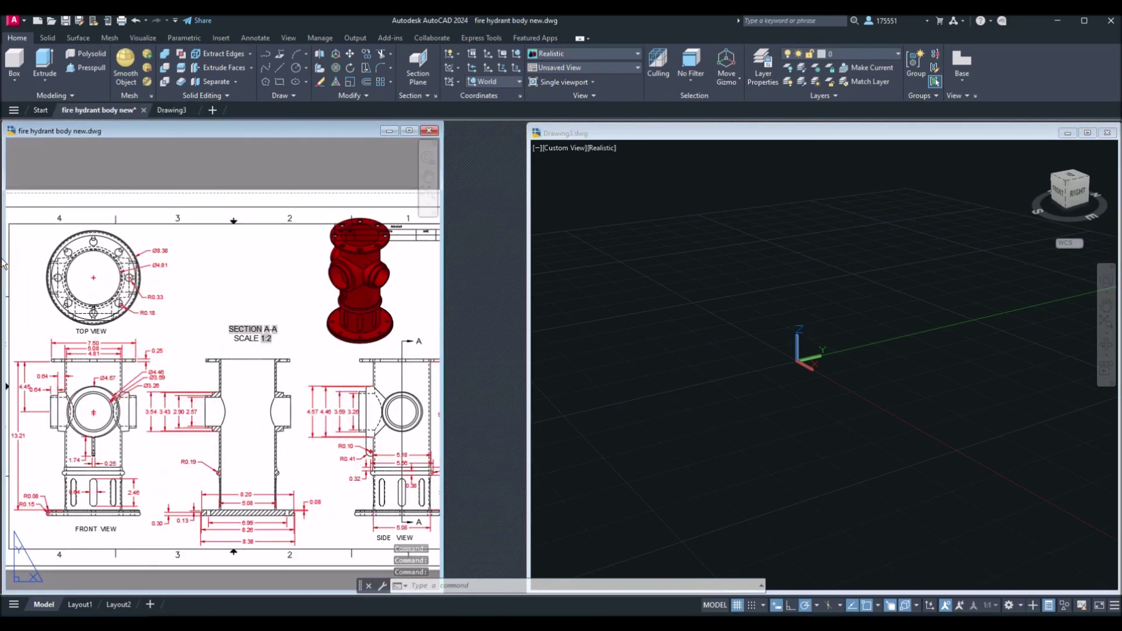
drag(528, 316, 446, 325)
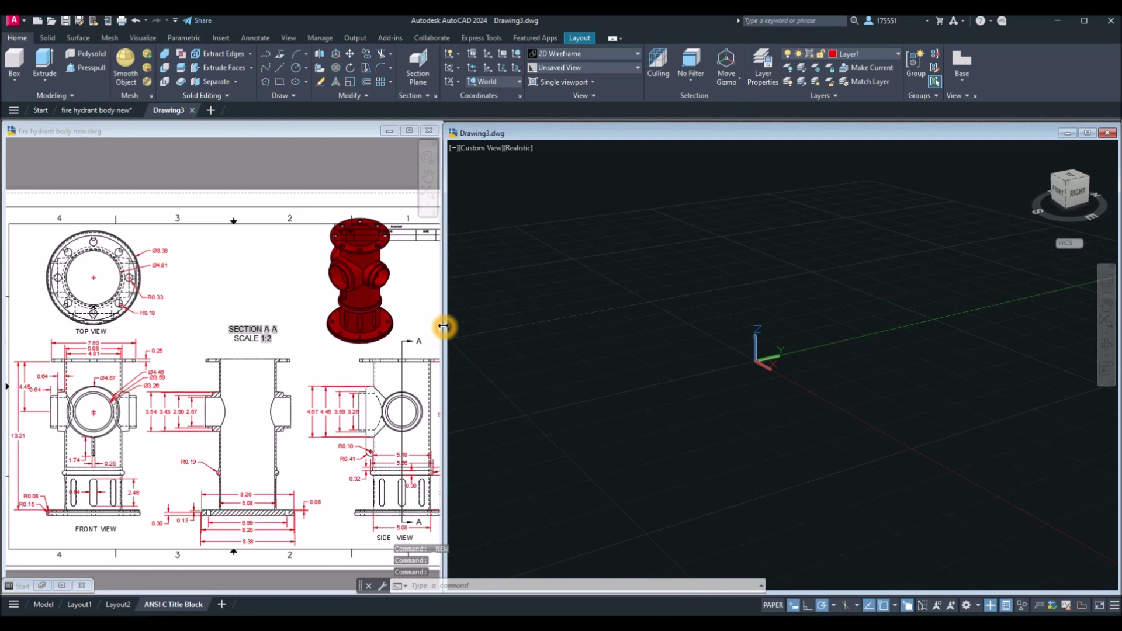
Set the new drawing's view to SE Isometric with parallel projection, keeping its window beside the reference drawing
click(483, 152)
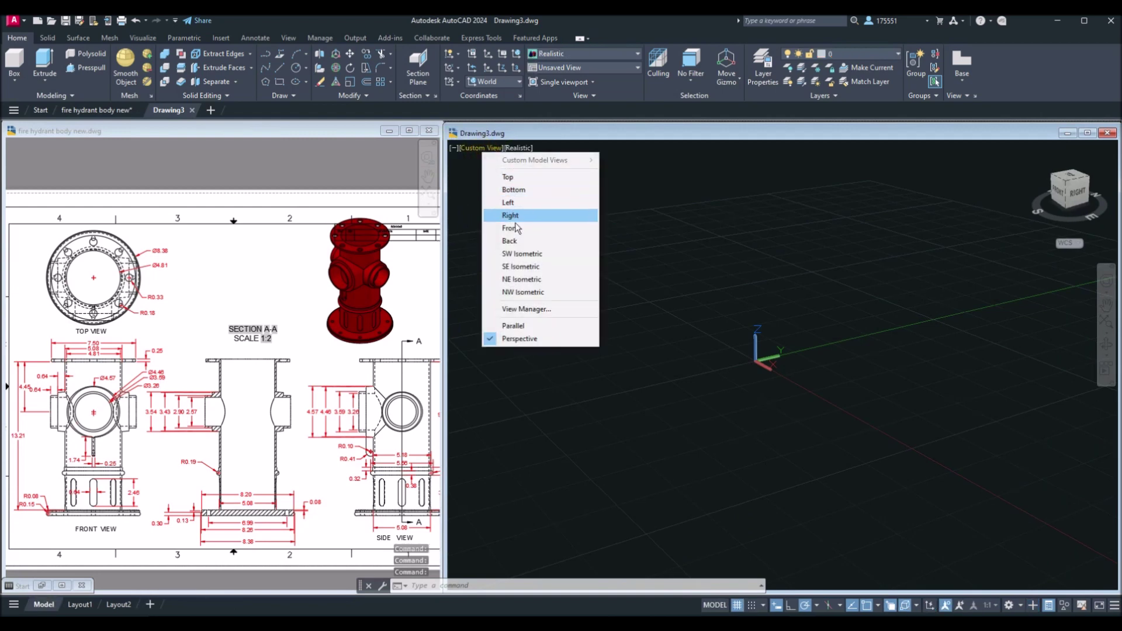
click(517, 267)
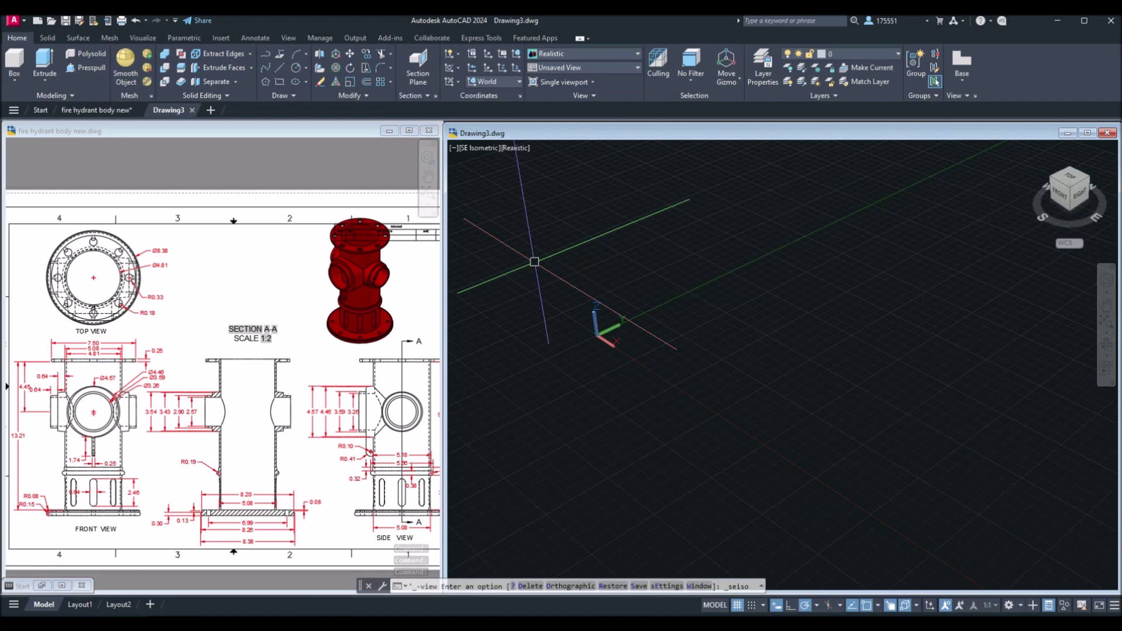
drag(971, 137, 699, 140)
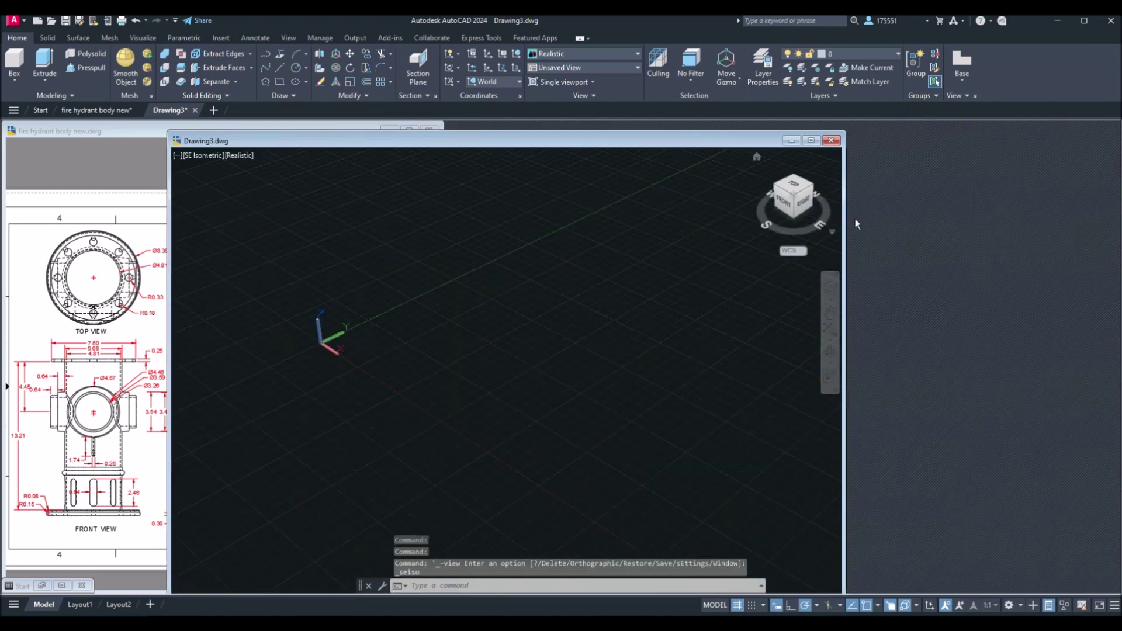
click(833, 234)
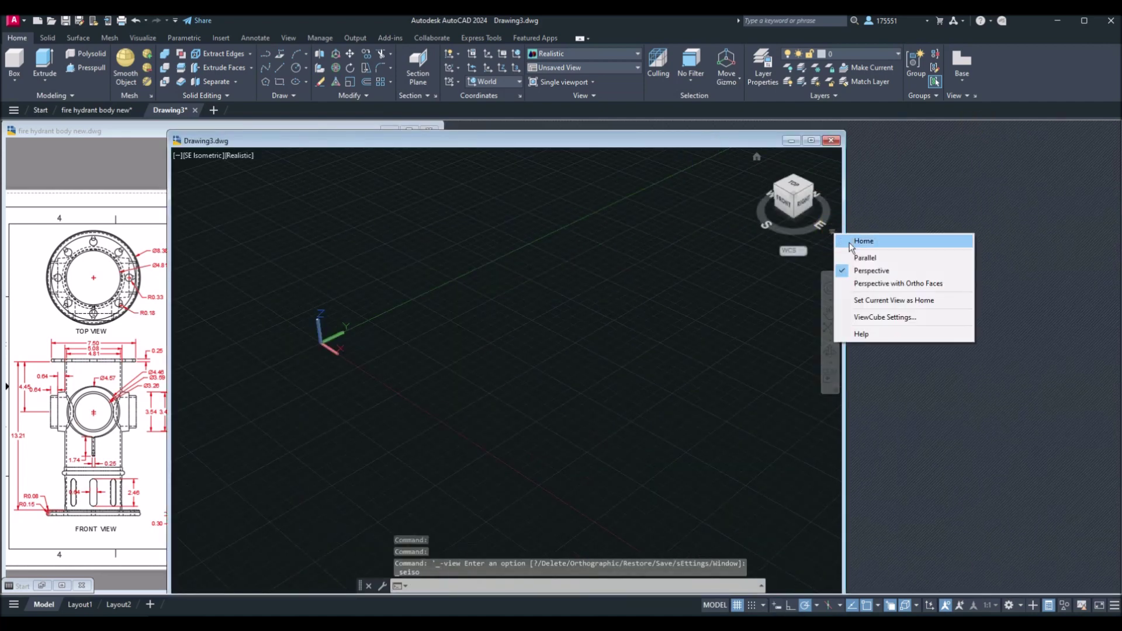
click(865, 257)
drag(651, 143, 926, 140)
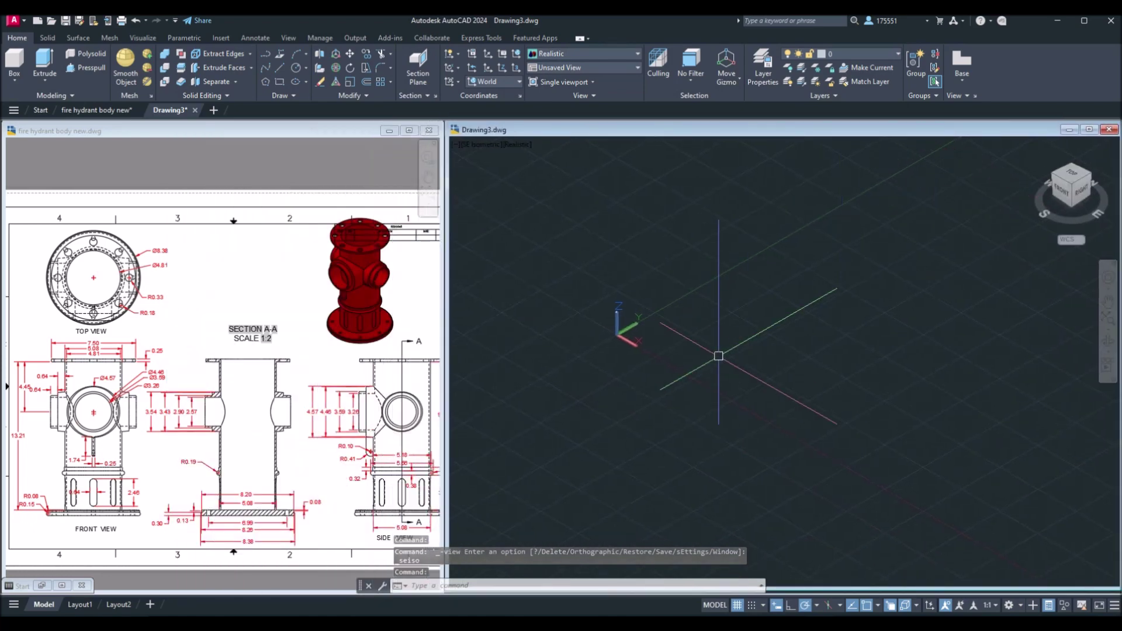
Examine the front view's dimensions in the fire hydrant body reference drawing, from the top flange down to the base
click(188, 533)
double_click(173, 529)
mouse_move(439, 466)
middle_down()
mouse_move(335, 454)
mouse_move(408, 437)
middle_up()
scroll(351, 453, up, 2)
middle_drag(190, 441, 566, 444)
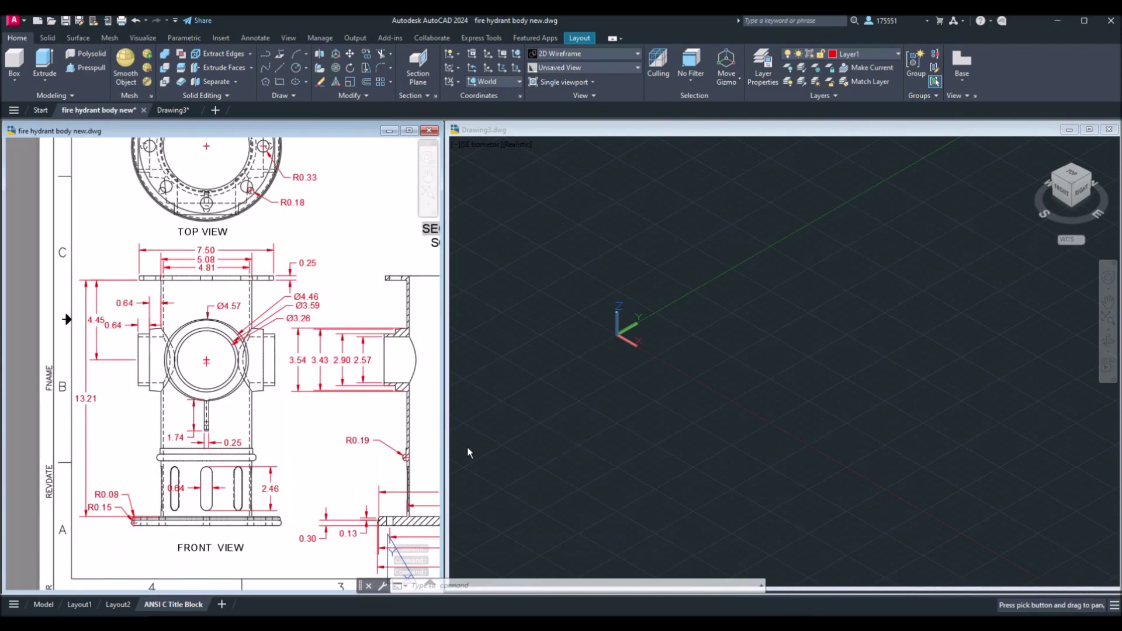
scroll(151, 339, up, 4)
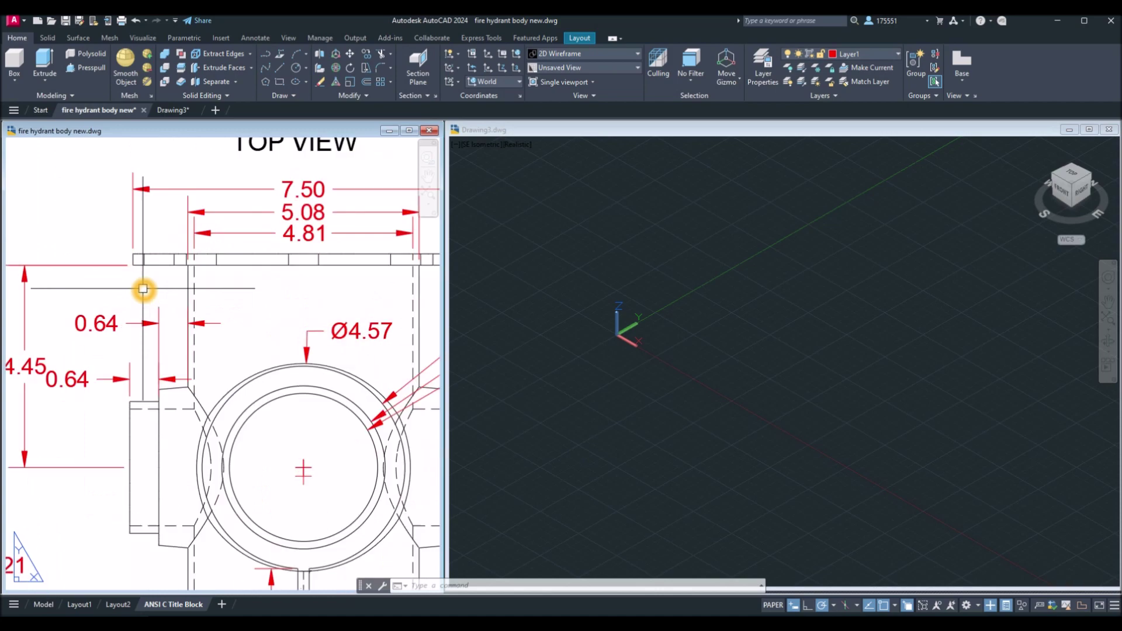
scroll(156, 347, down, 2)
middle_drag(156, 347, 171, 162)
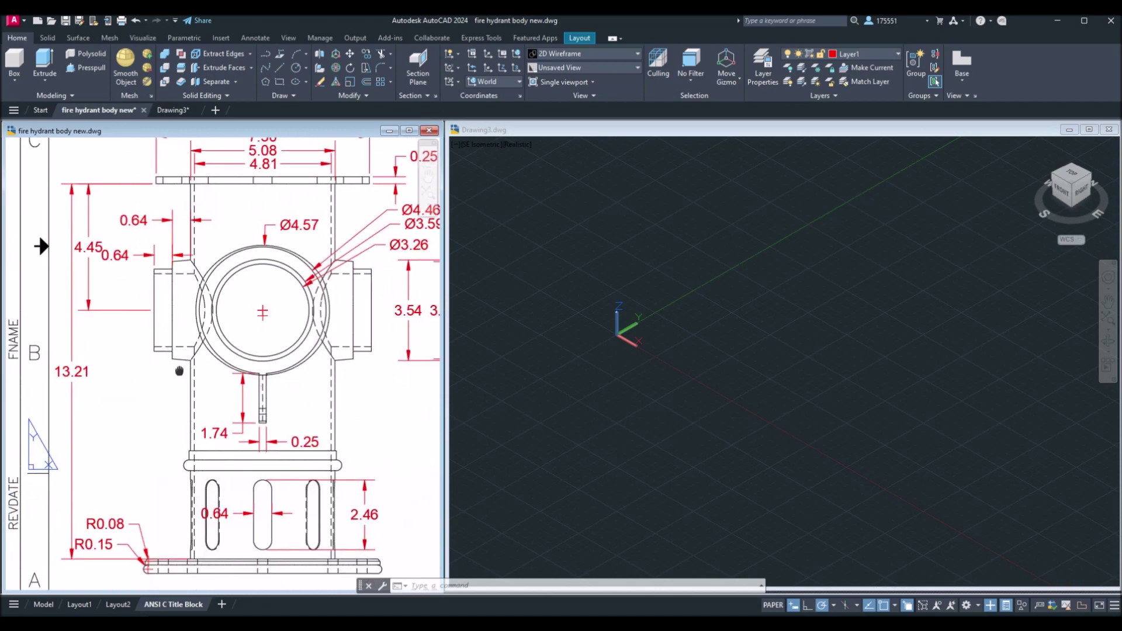
scroll(156, 572, up, 2)
middle_drag(155, 573, 246, 459)
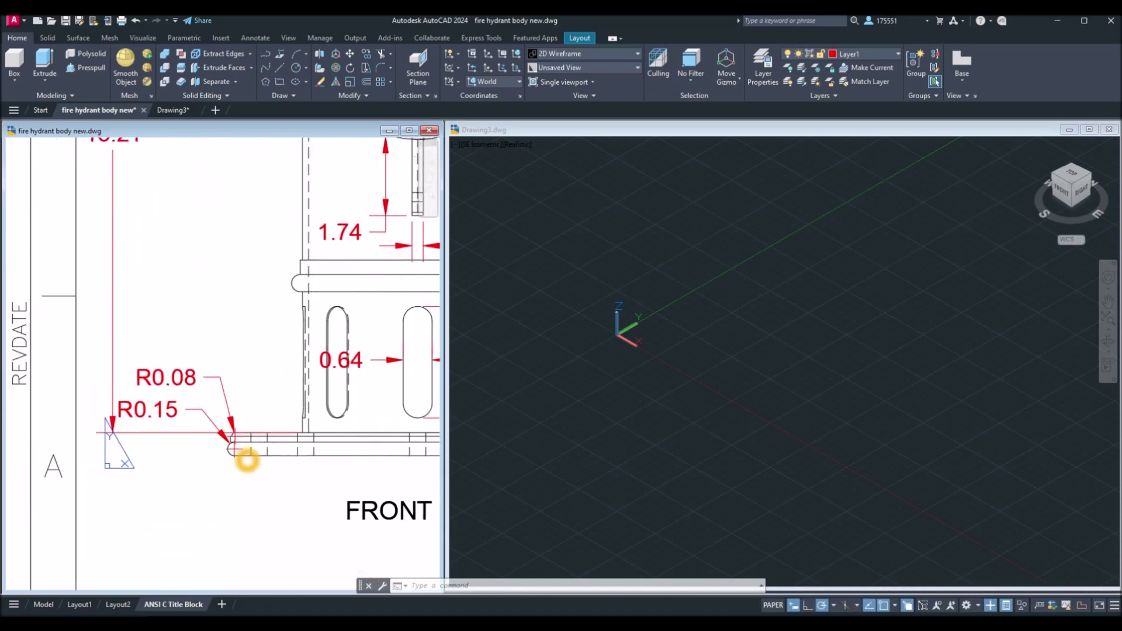
scroll(291, 435, down, 2)
middle_drag(291, 435, 256, 557)
Create a red layer named Layer1 in the new drawing and make it the current layer
click(732, 530)
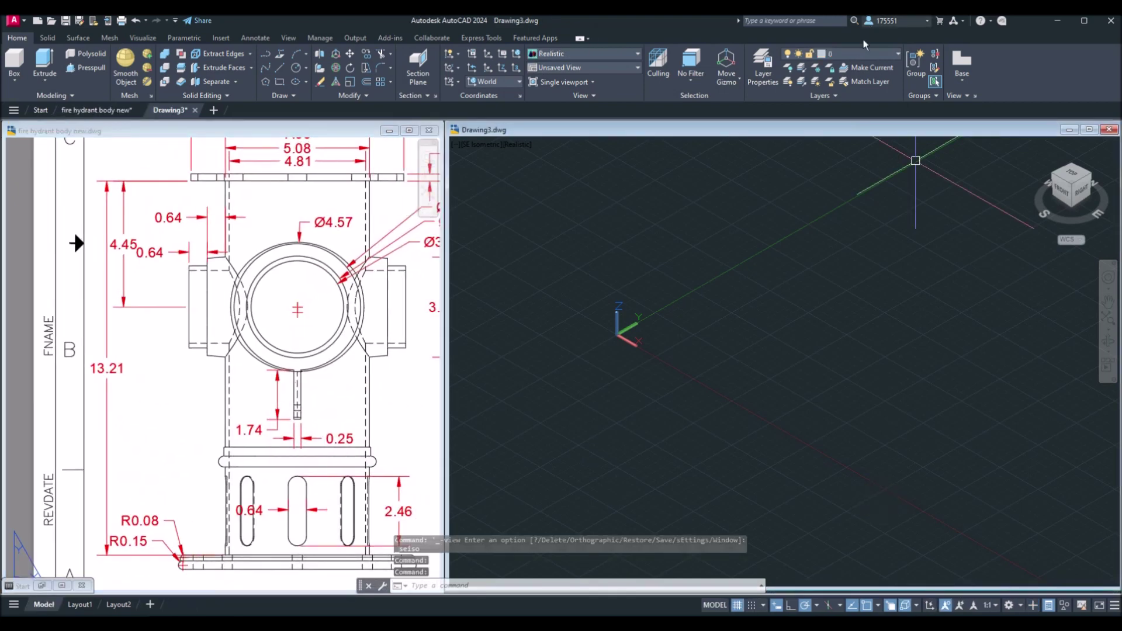
click(771, 82)
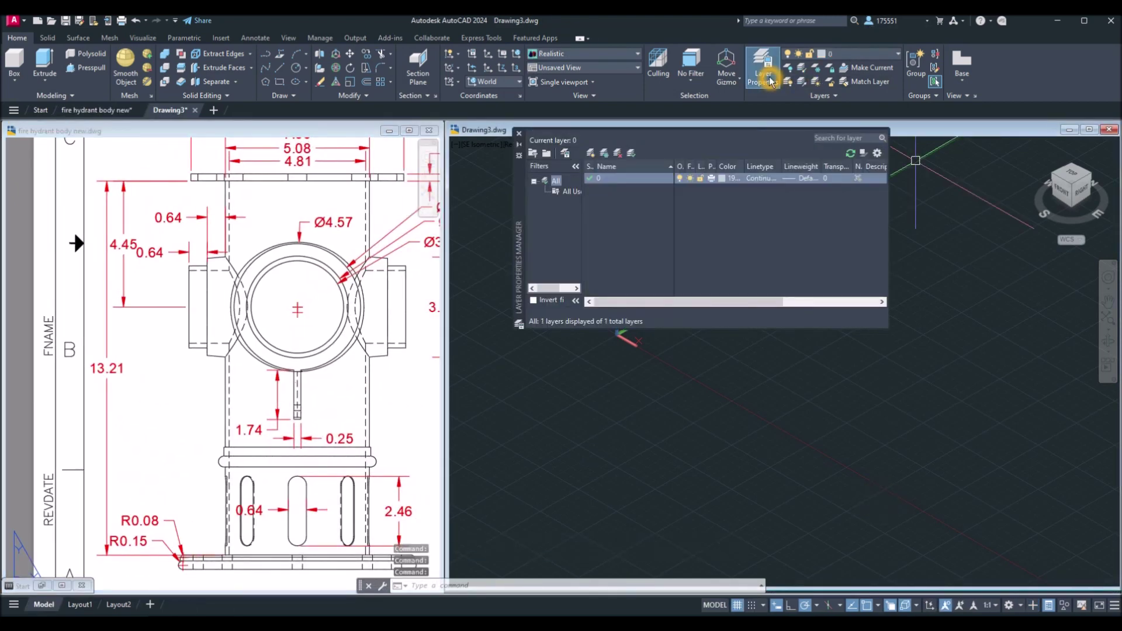
click(591, 153)
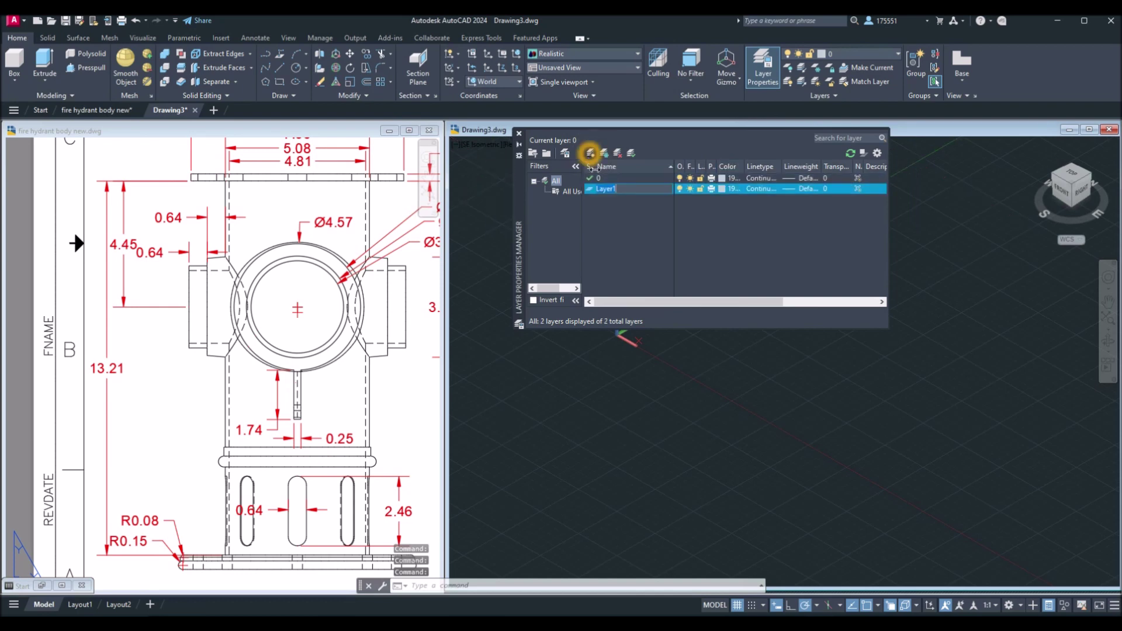
click(725, 190)
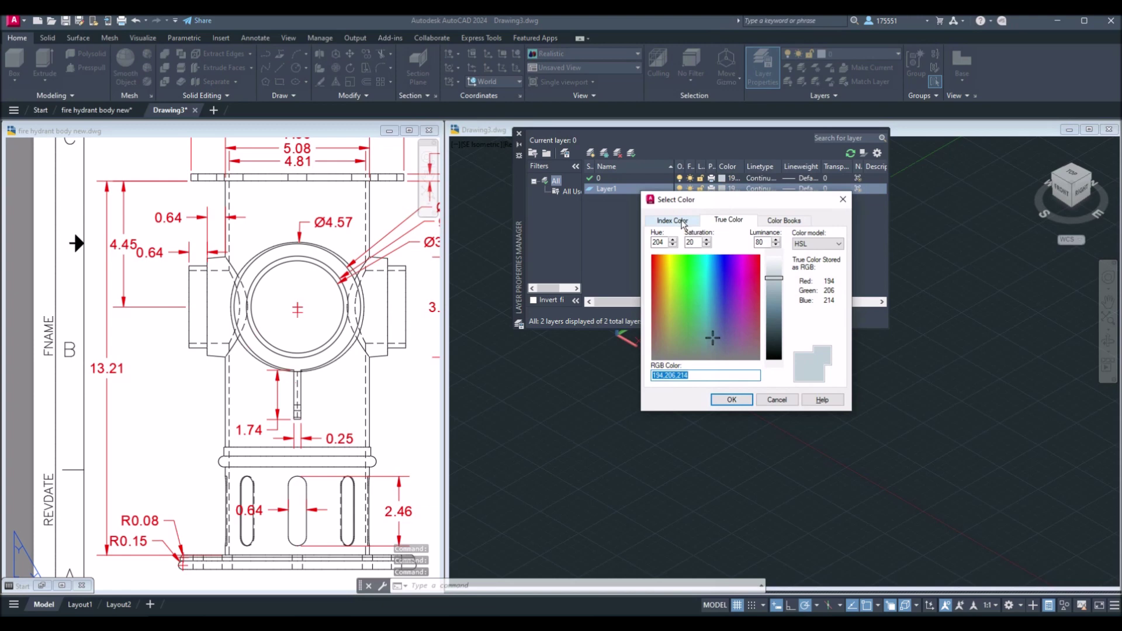
click(682, 222)
click(656, 335)
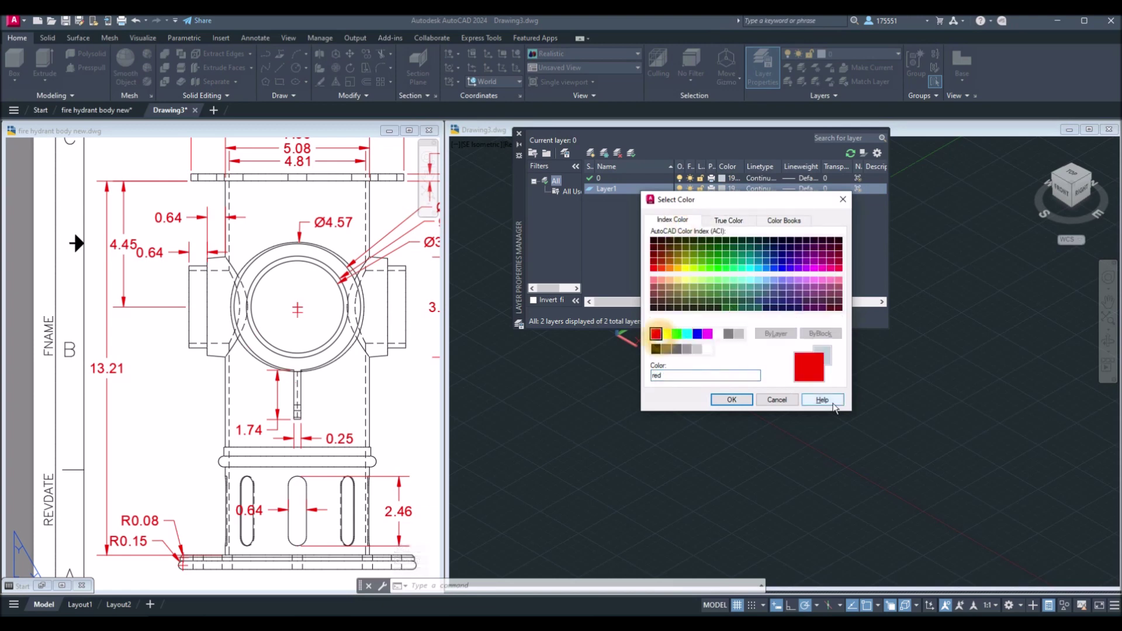
click(738, 401)
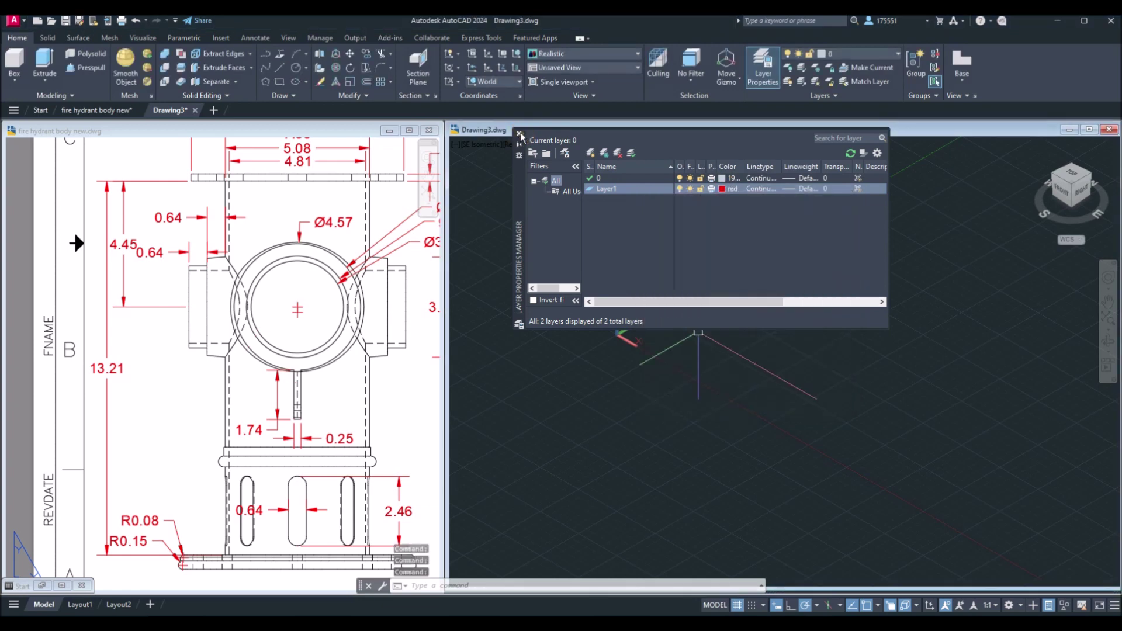
click(519, 135)
click(863, 54)
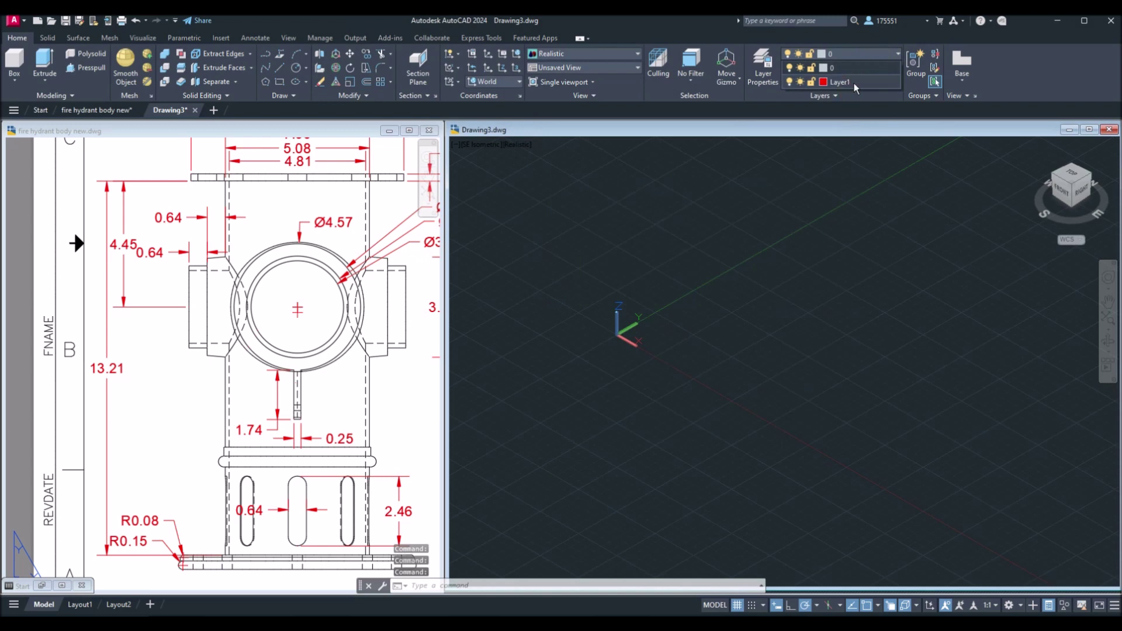
click(854, 82)
Draw a vertical line 13.21 long along the Z direction with Ortho on, as the body's height reference
middle_drag(739, 368, 700, 358)
text(l)
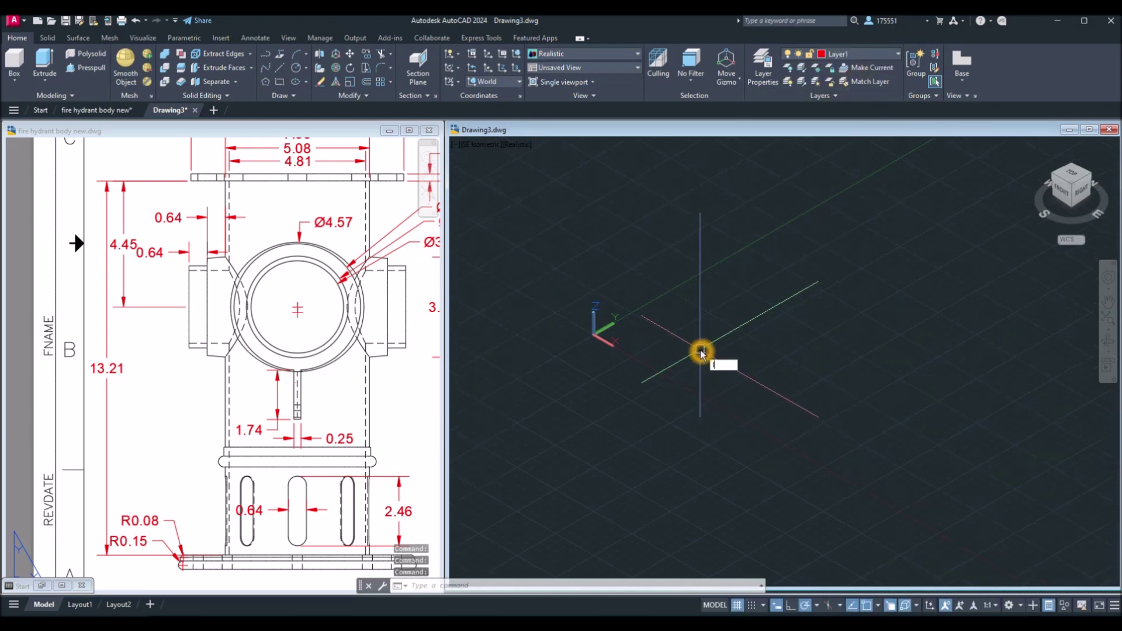
key(Return)
click(677, 330)
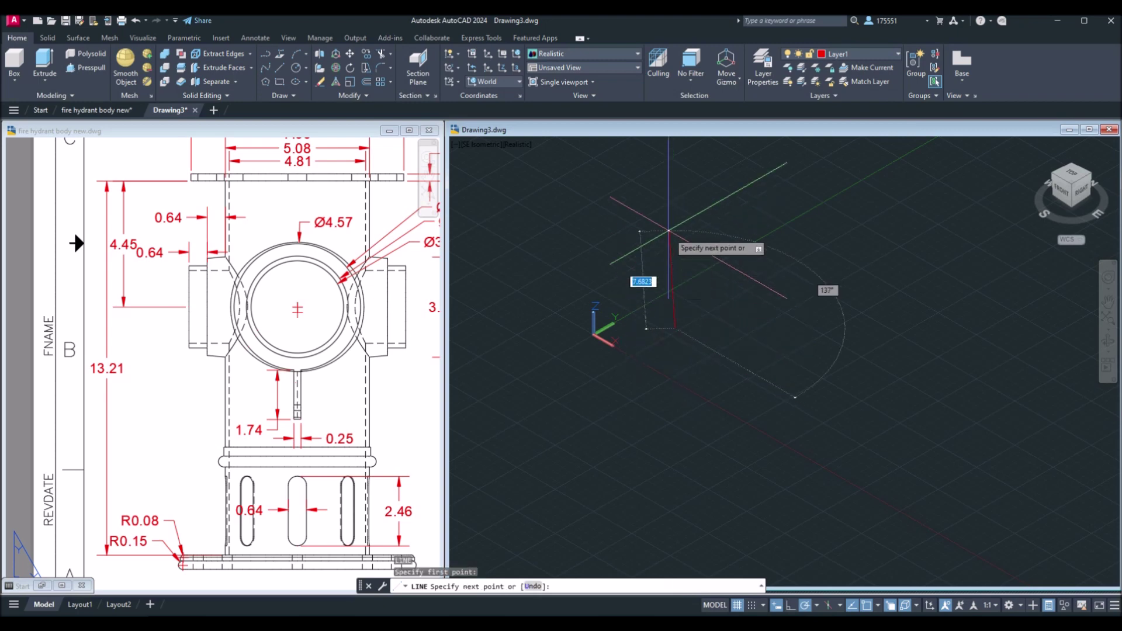
click(791, 606)
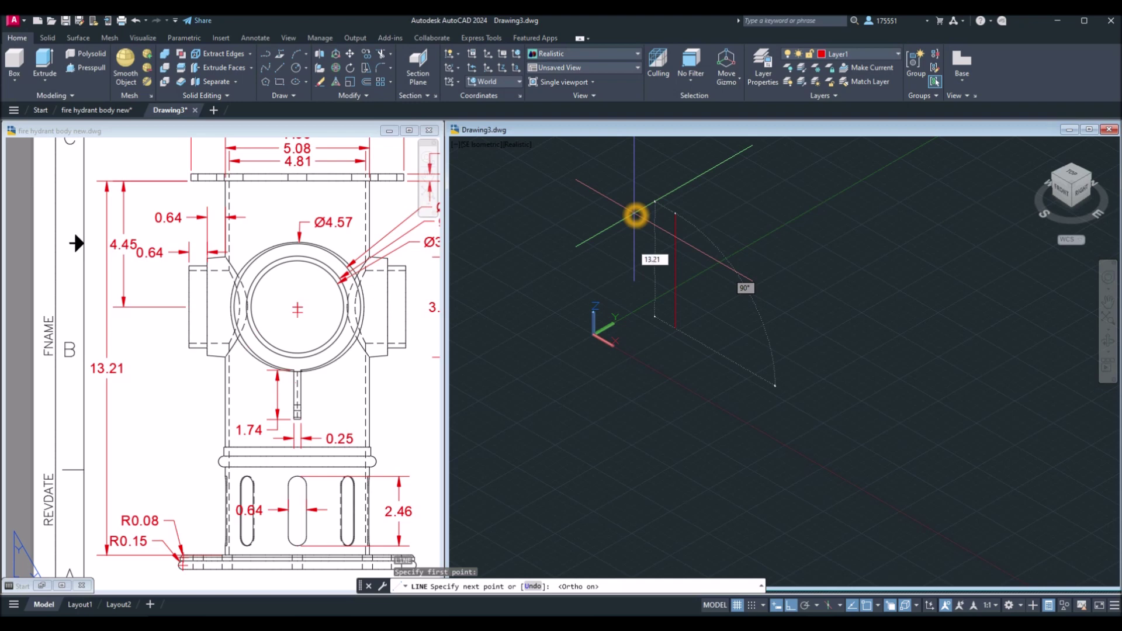
key(Return)
right_click(718, 246)
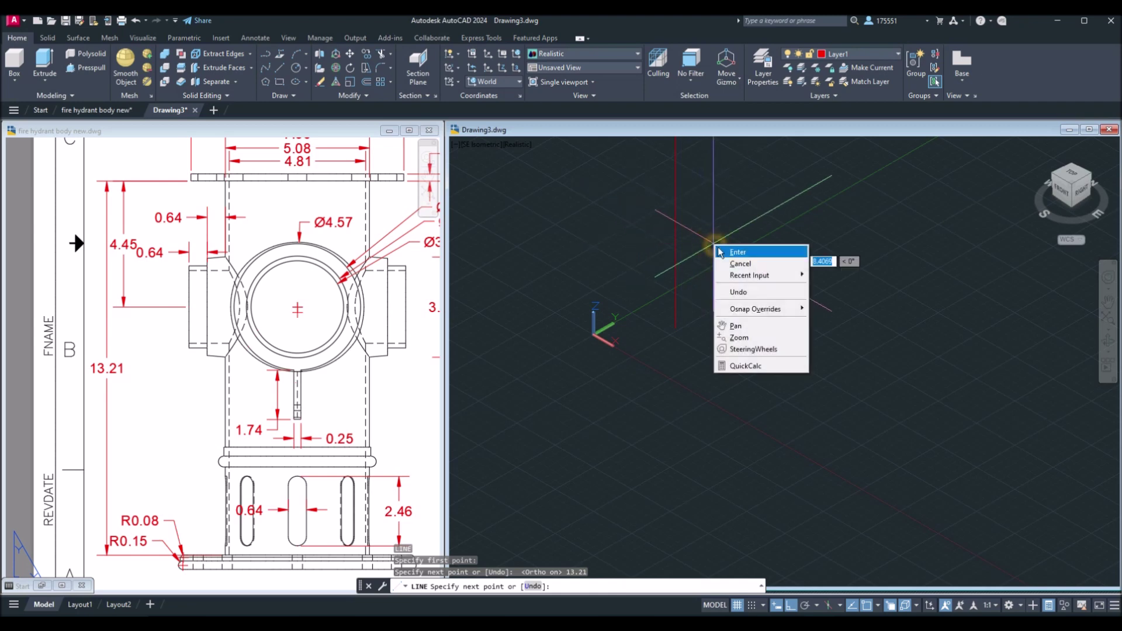
click(733, 250)
click(678, 258)
middle_drag(680, 199, 684, 323)
key(Escape)
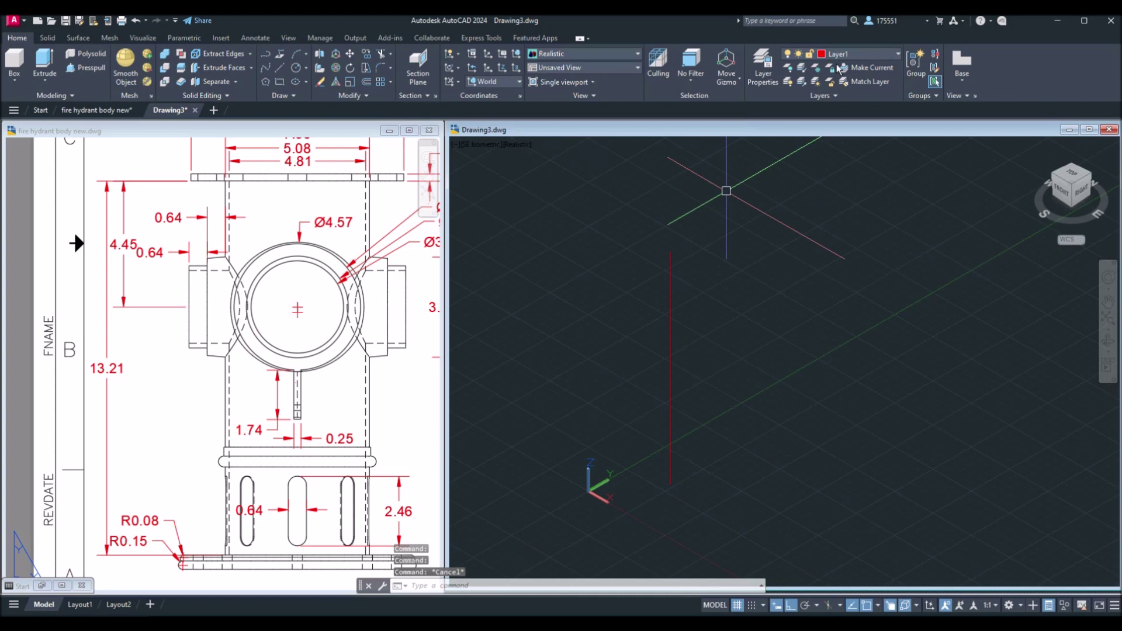
Make layer 0 the current layer in the new drawing
click(894, 55)
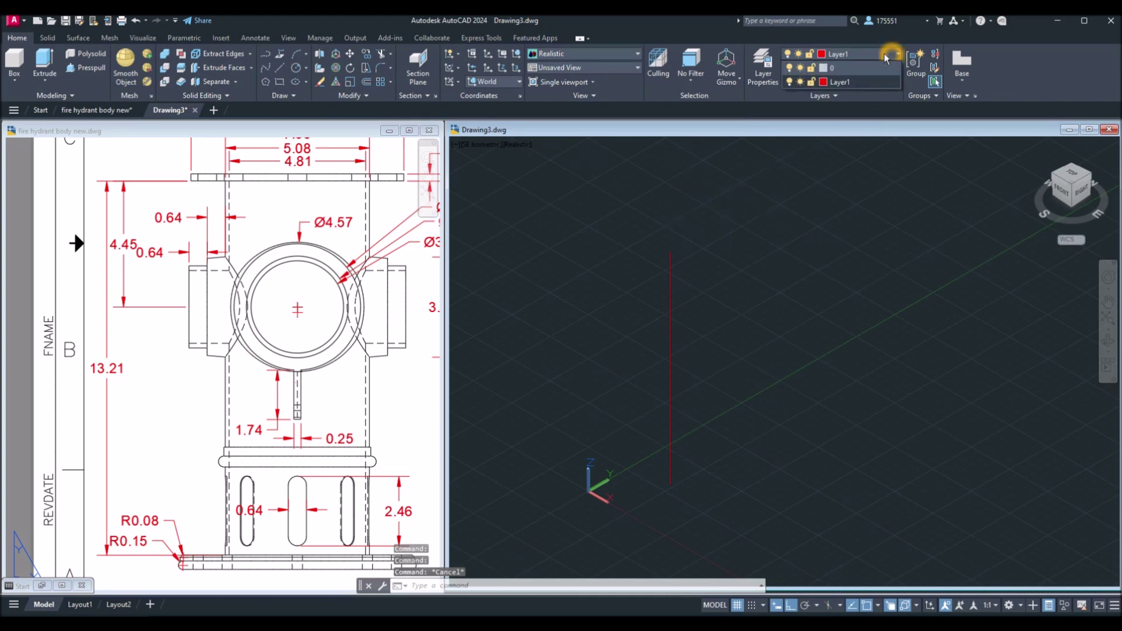
click(829, 69)
click(579, 333)
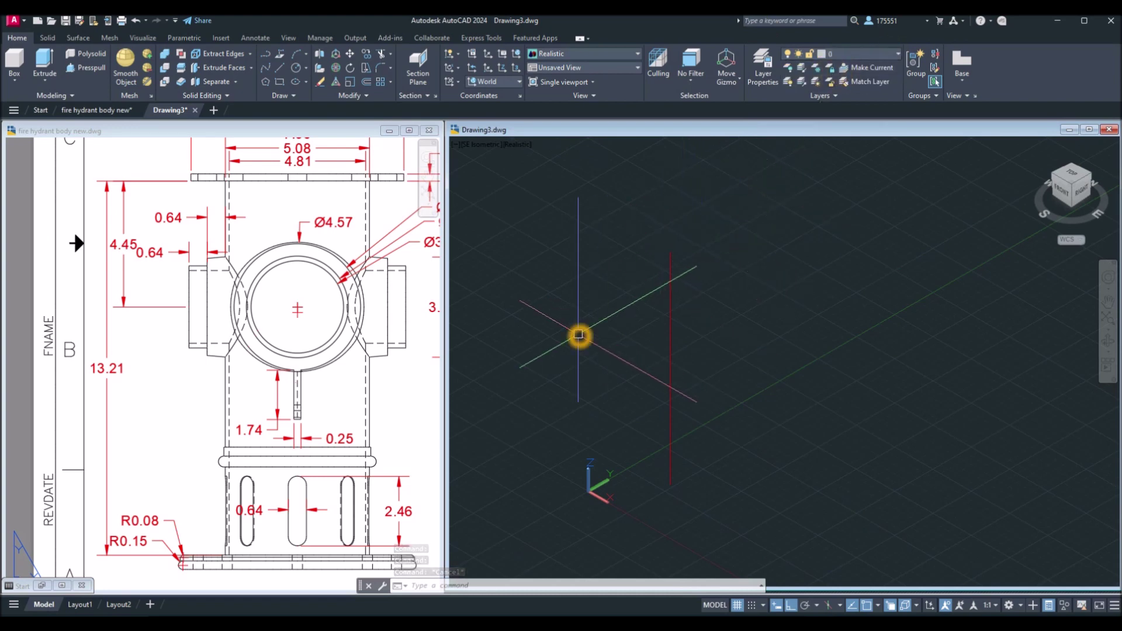
click(577, 335)
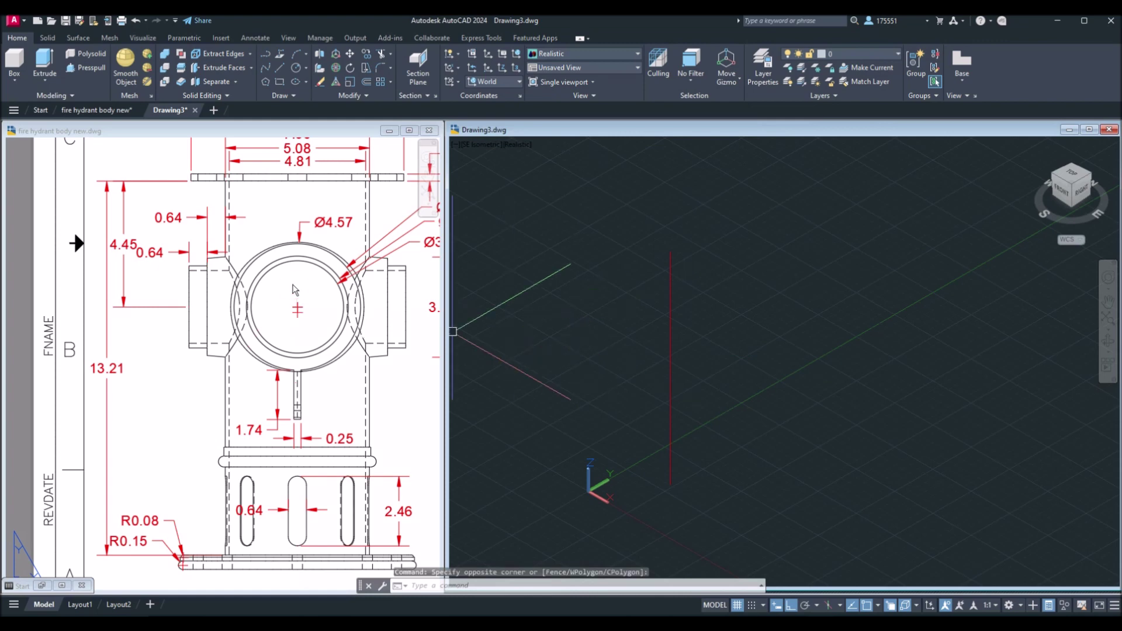
Examine the width dimensions above the top flange in the reference drawing's front view, checking the body's outer diameter
click(248, 227)
middle_drag(248, 208, 201, 293)
scroll(234, 256, up, 2)
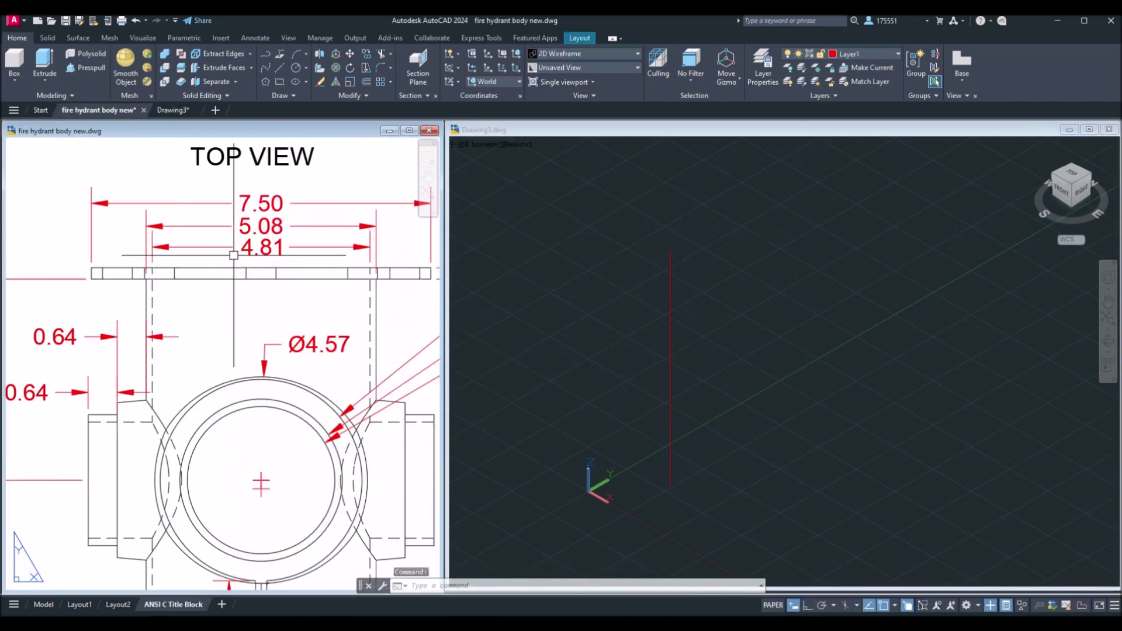
click(316, 227)
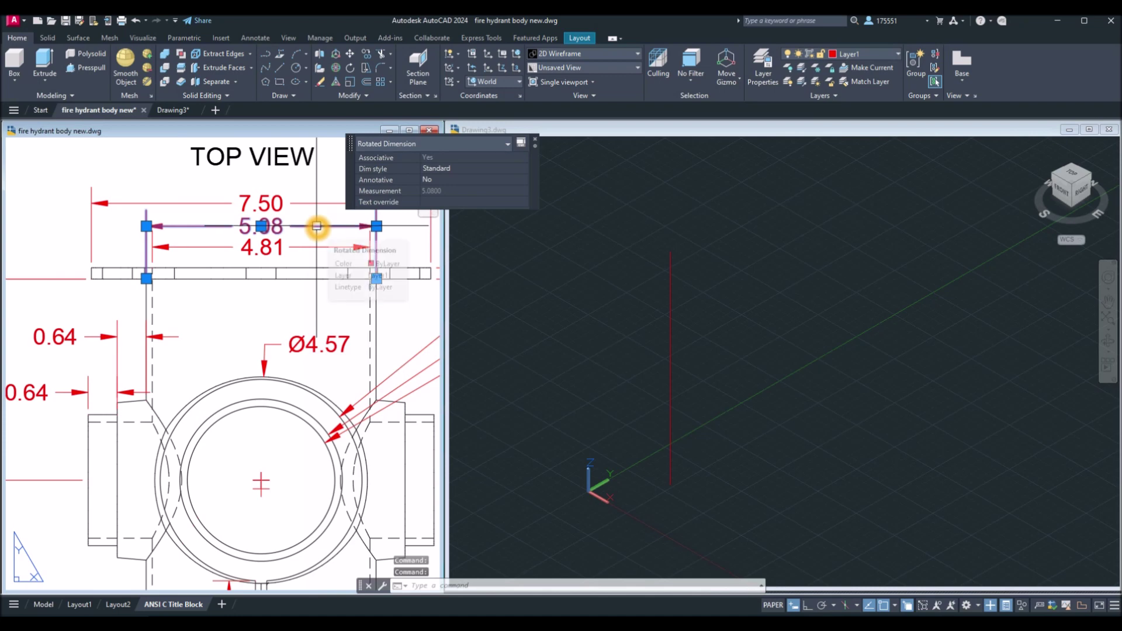
key(Escape)
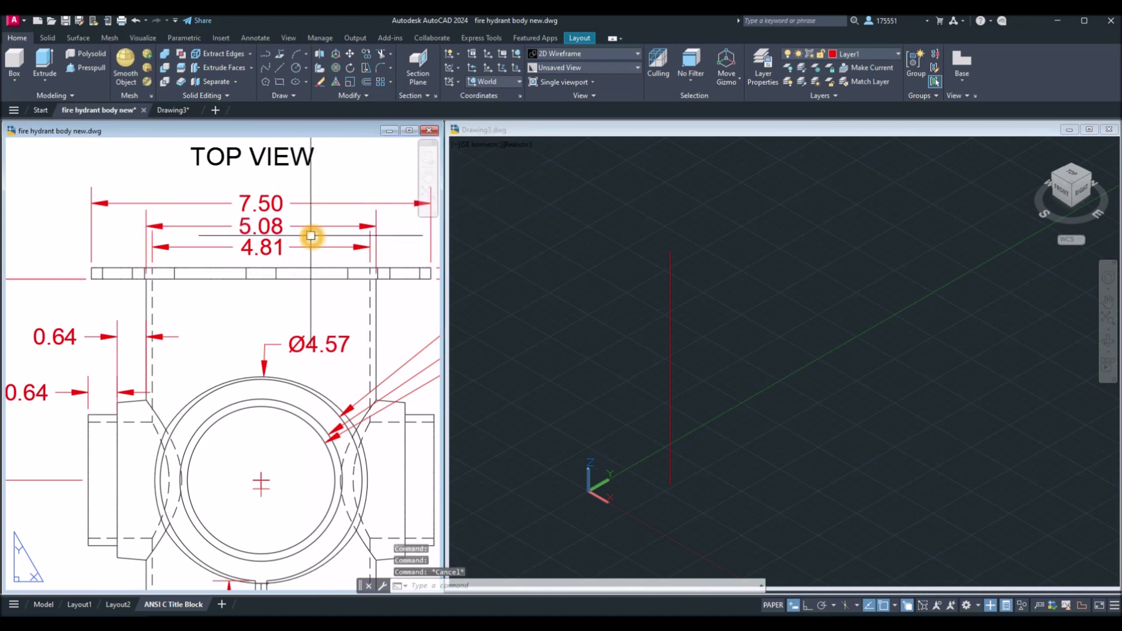
Draw a circle with a diameter of 5.08 centred on the upper end of the vertical reference line
click(310, 249)
key(Escape)
click(803, 250)
text(c)
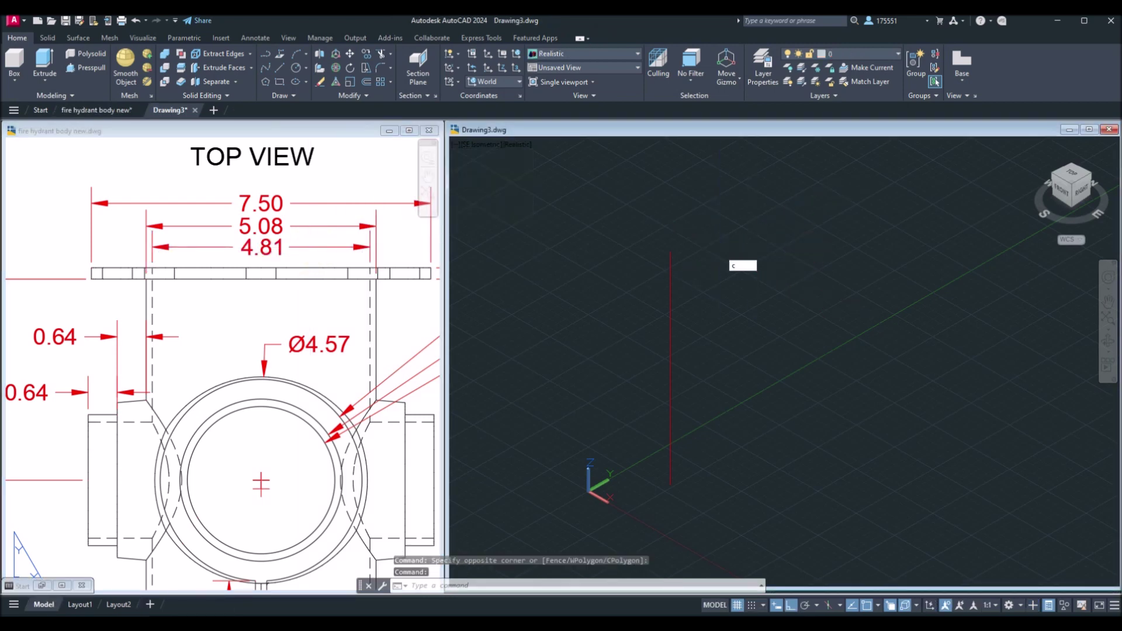
key(Return)
click(671, 252)
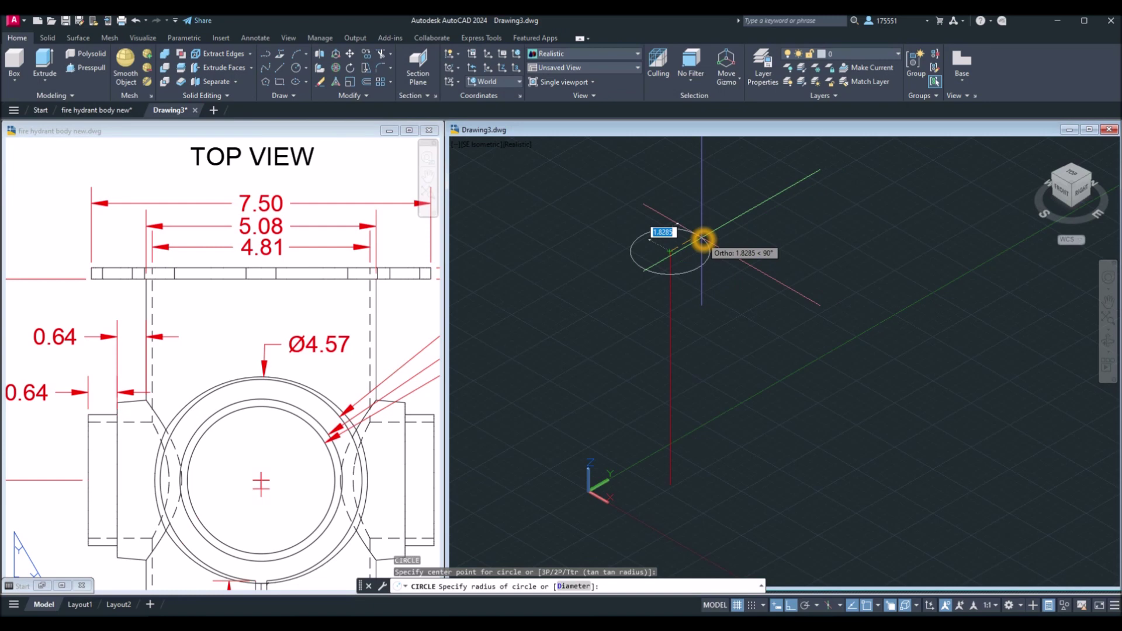
text(d)
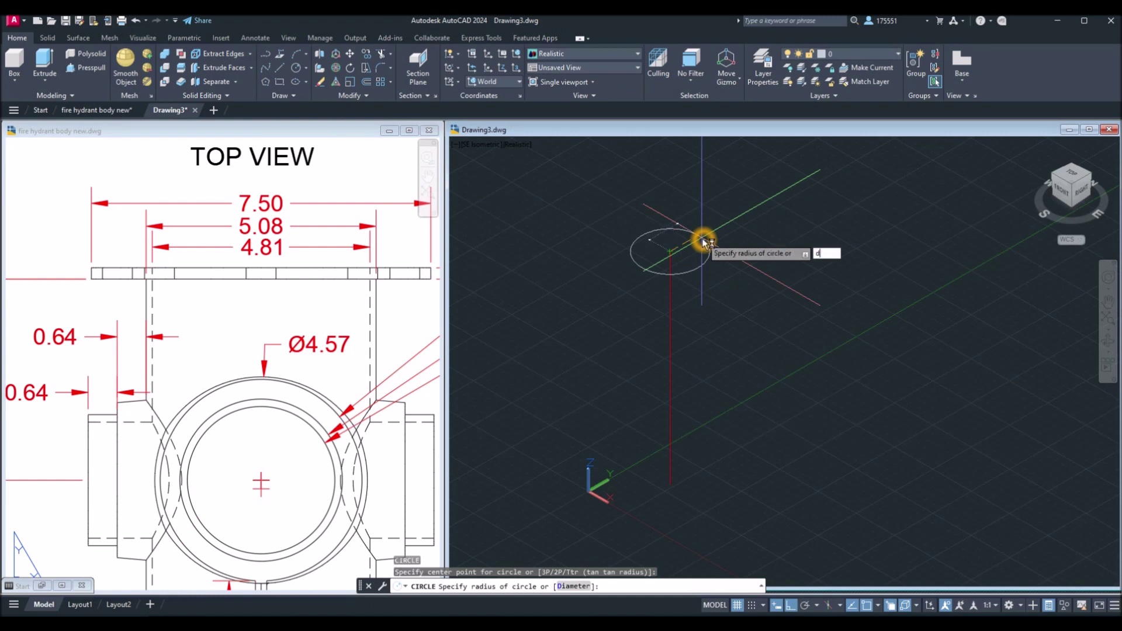
key(Return)
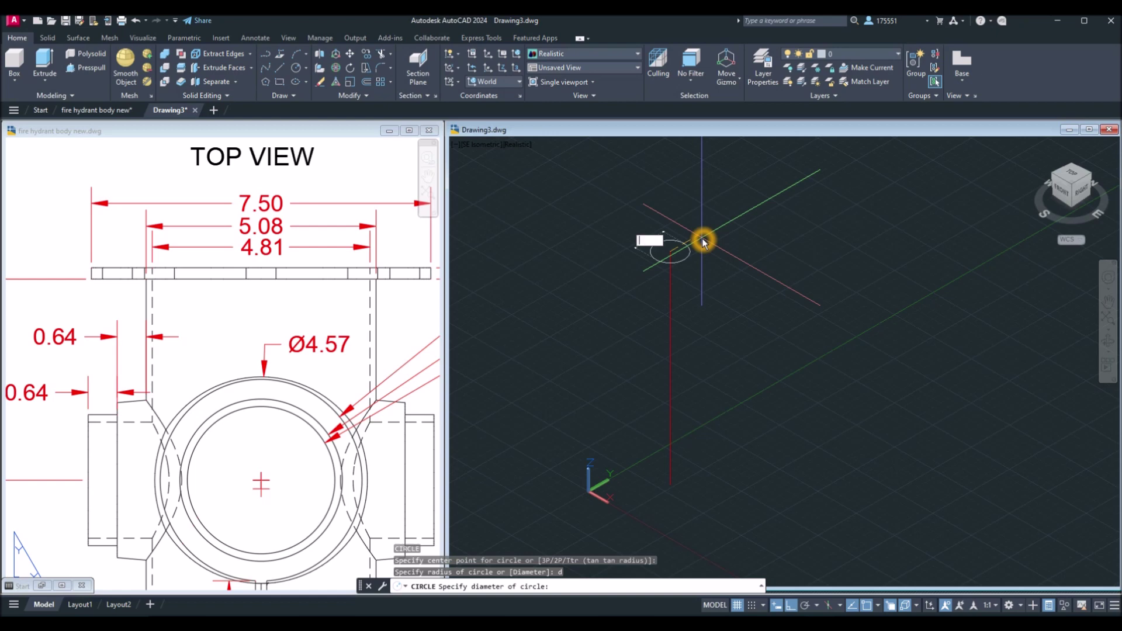
text(5.08)
key(Return)
Examine the side view in the reference drawing for the body's height dimensions from the top down to the ring and base
click(289, 505)
scroll(317, 449, down, 2)
scroll(282, 283, down, 2)
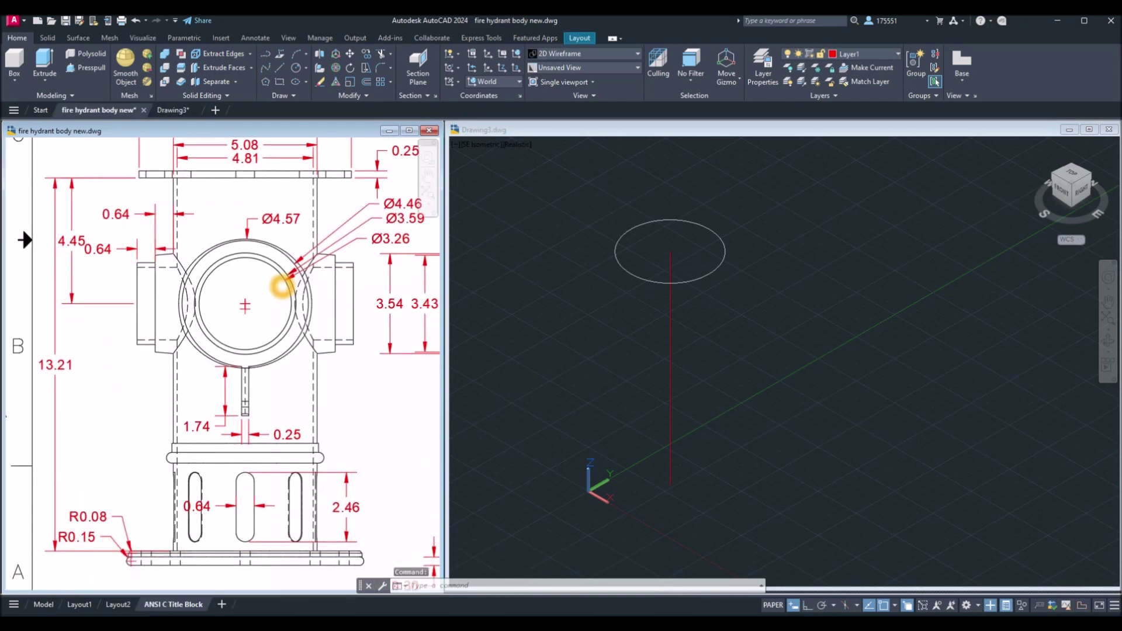
middle_drag(358, 453, 76, 327)
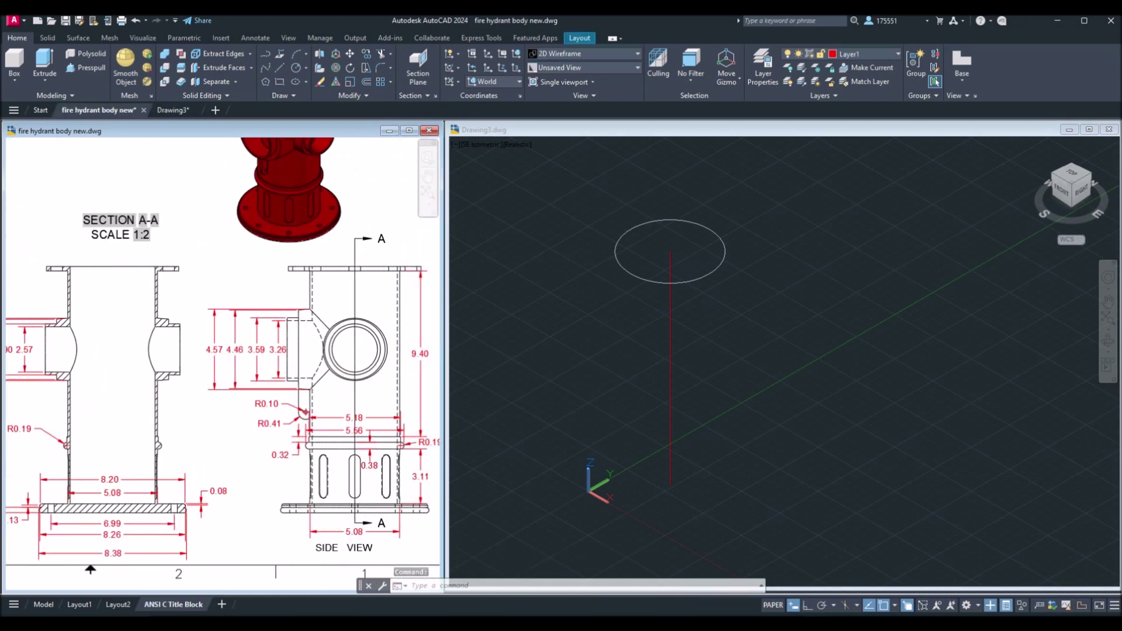
middle_drag(188, 438, 75, 442)
scroll(201, 444, down, 4)
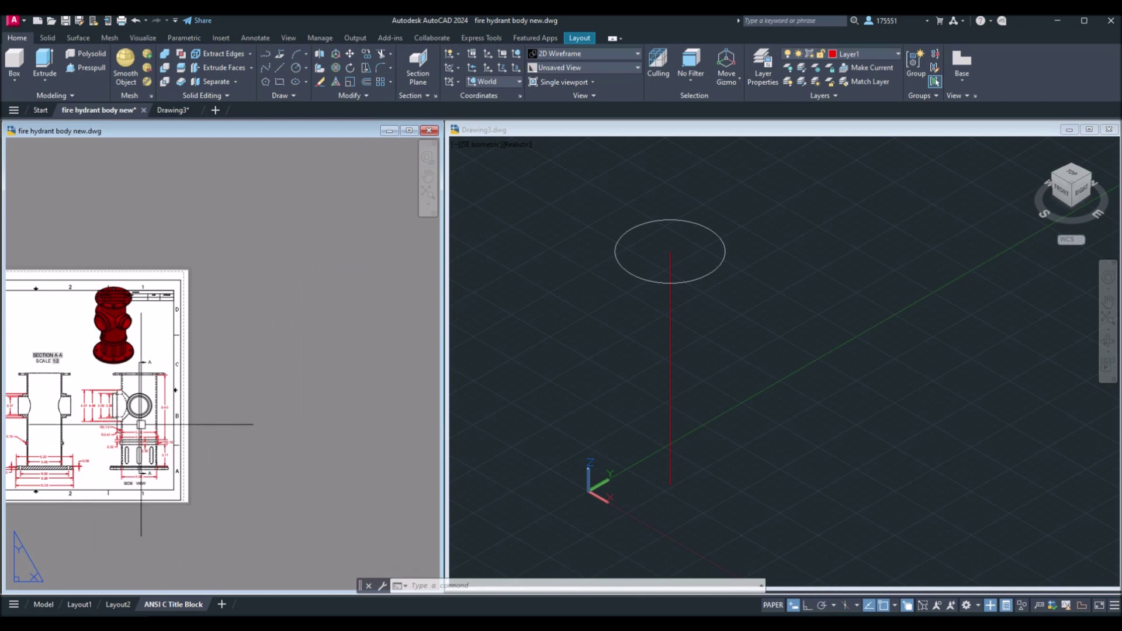
scroll(112, 421, up, 6)
middle_drag(113, 421, 97, 351)
scroll(161, 337, up, 1)
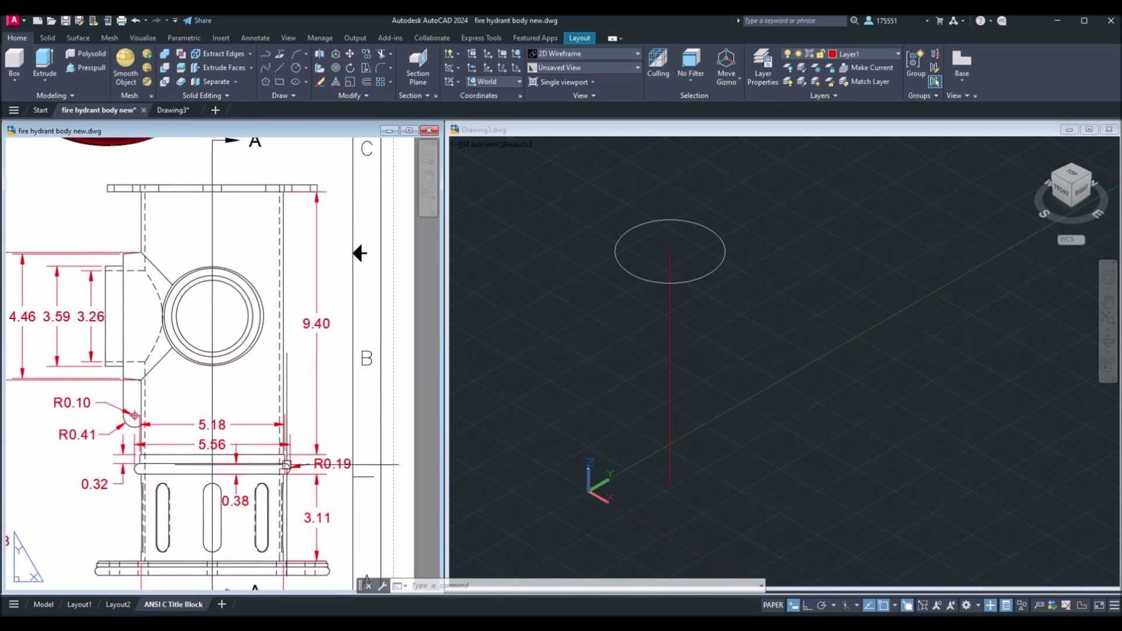
scroll(287, 466, up, 2)
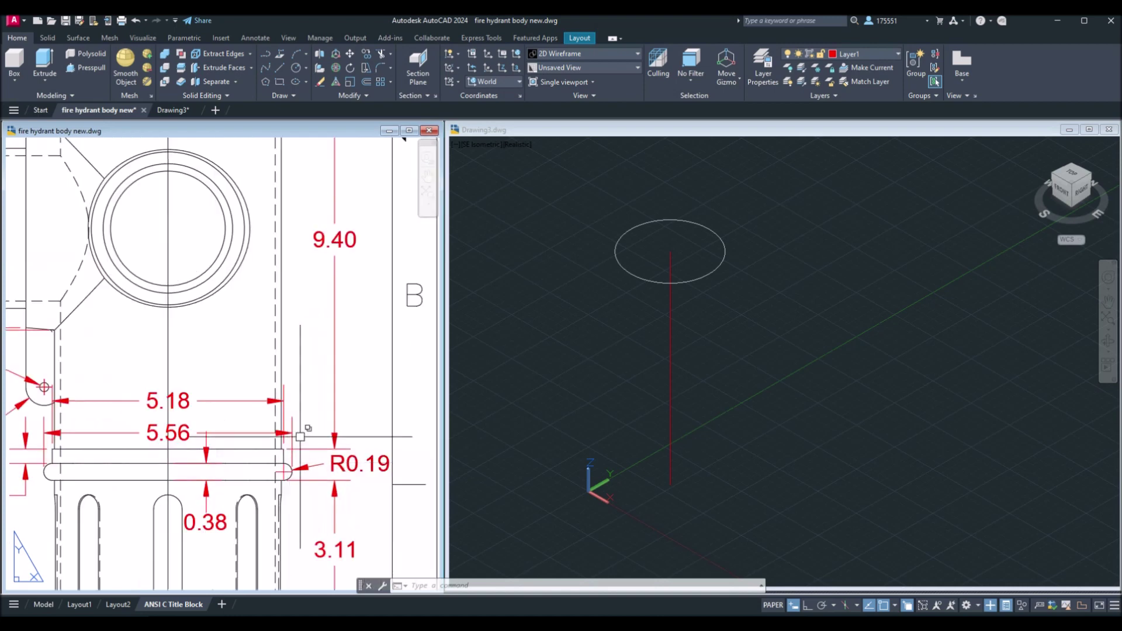
right_click(311, 361)
scroll(311, 361, down, 2)
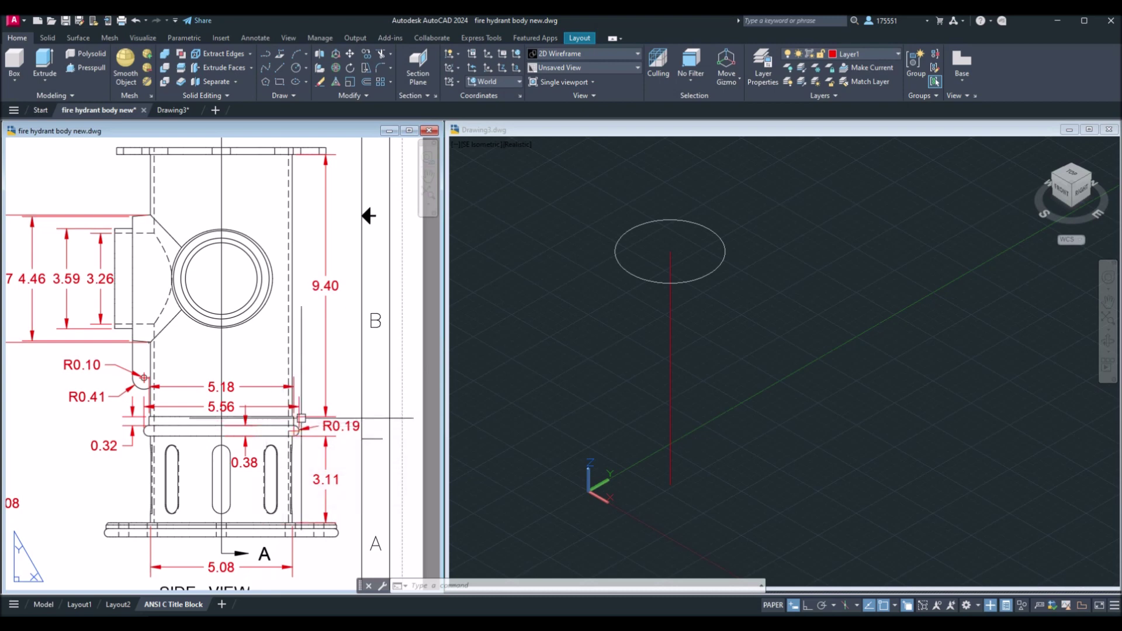
scroll(302, 452, up, 3)
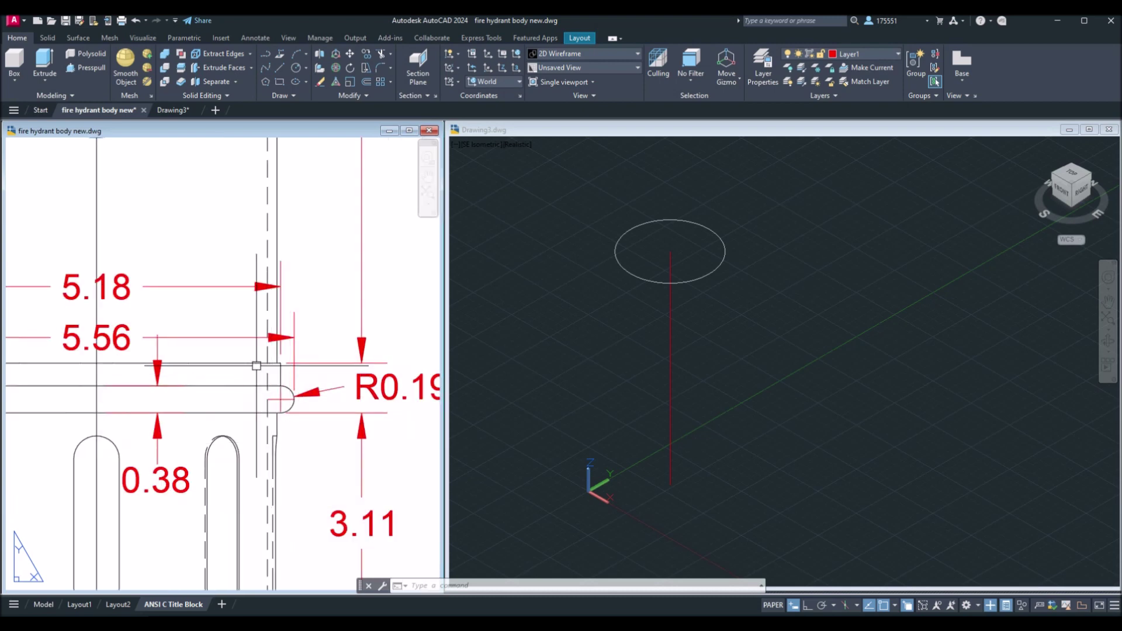
middle_drag(285, 418, 287, 317)
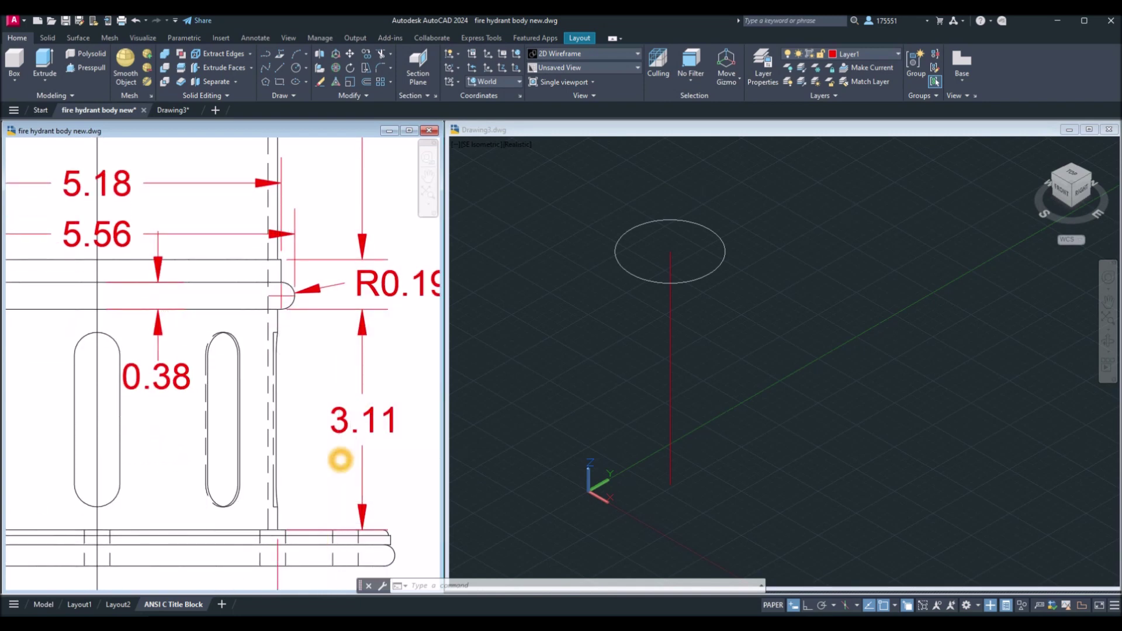
scroll(333, 451, down, 5)
Extrude the circle 9.4 downward to form the main cylinder of the hydrant body
click(561, 406)
text(ext)
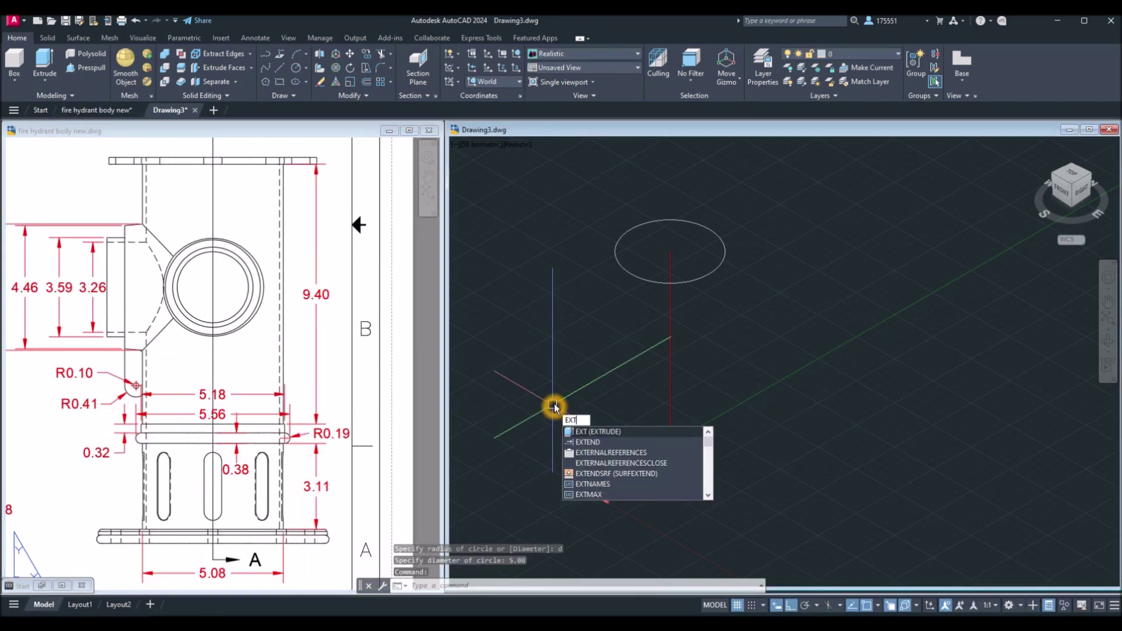
key(Return)
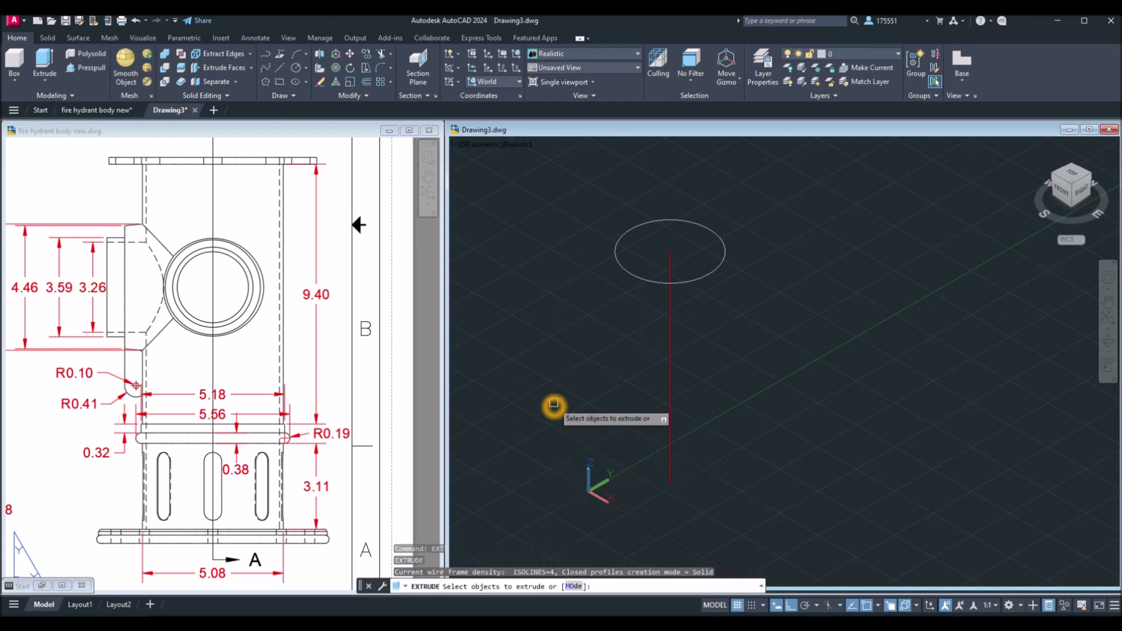
click(717, 262)
right_click(732, 260)
click(755, 278)
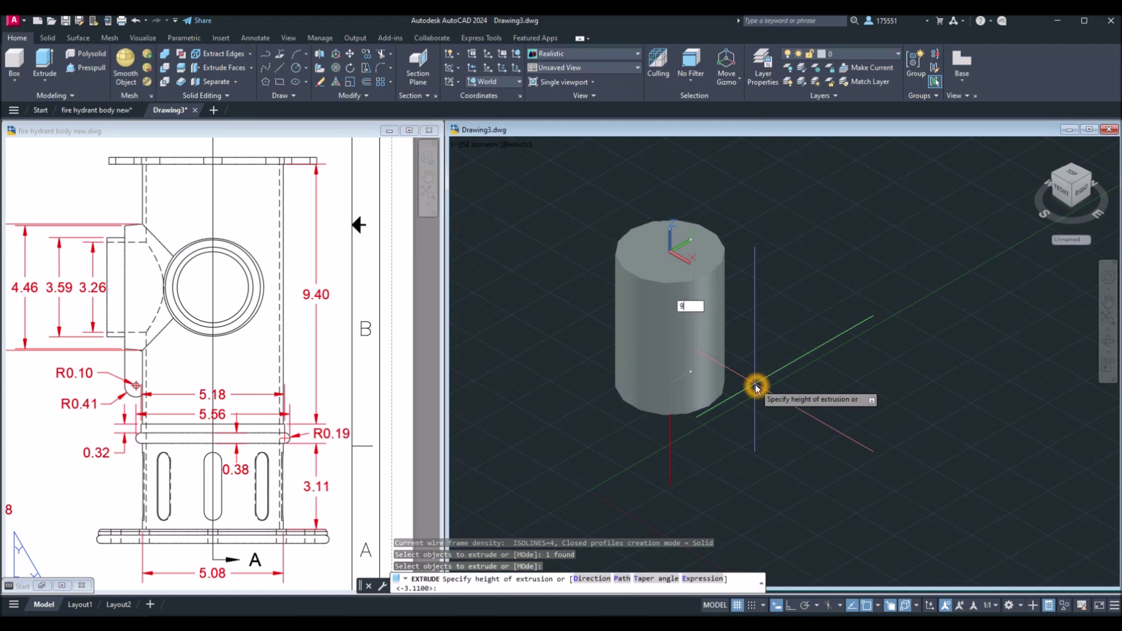
key(Return)
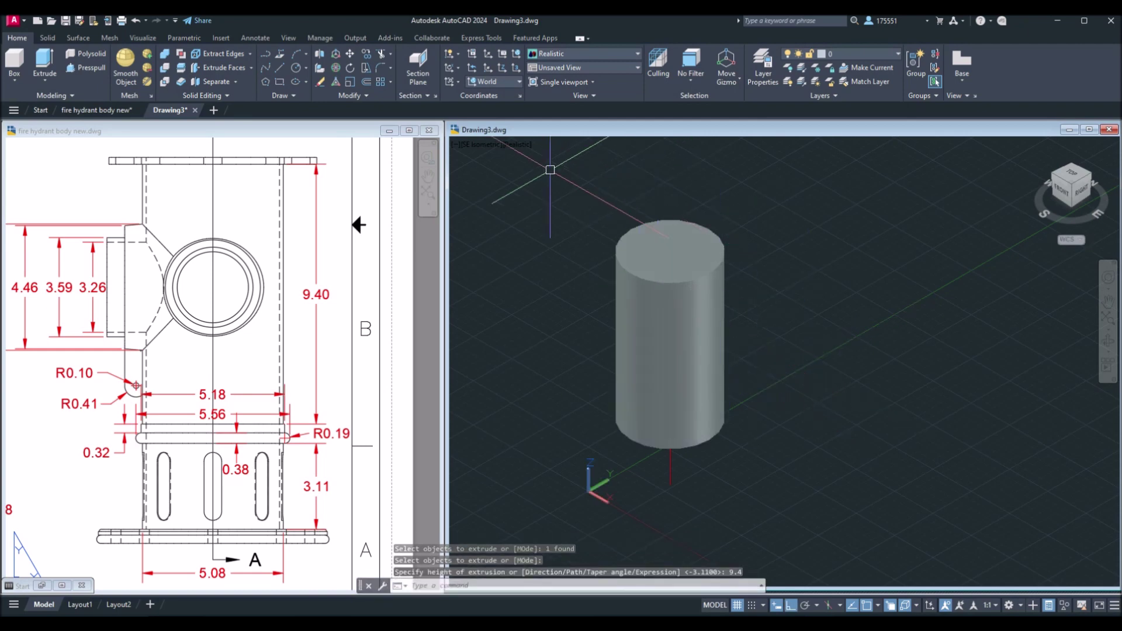
Set the new drawing's visual style to X-ray and turn the grid off
click(523, 152)
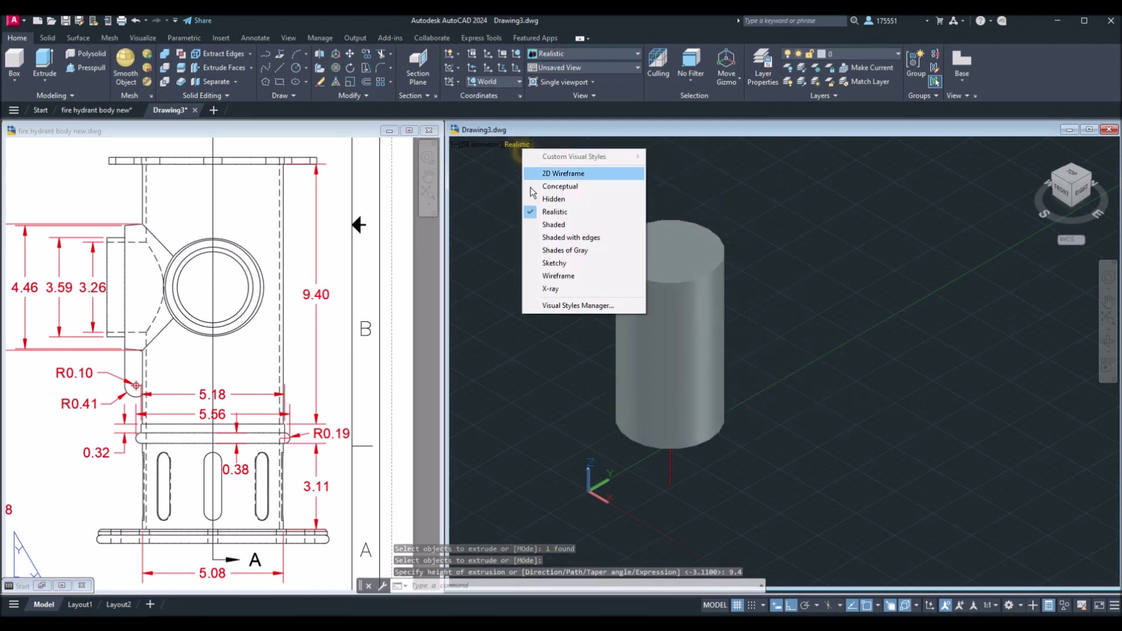
click(556, 288)
shift+middle_drag(714, 350, 607, 221)
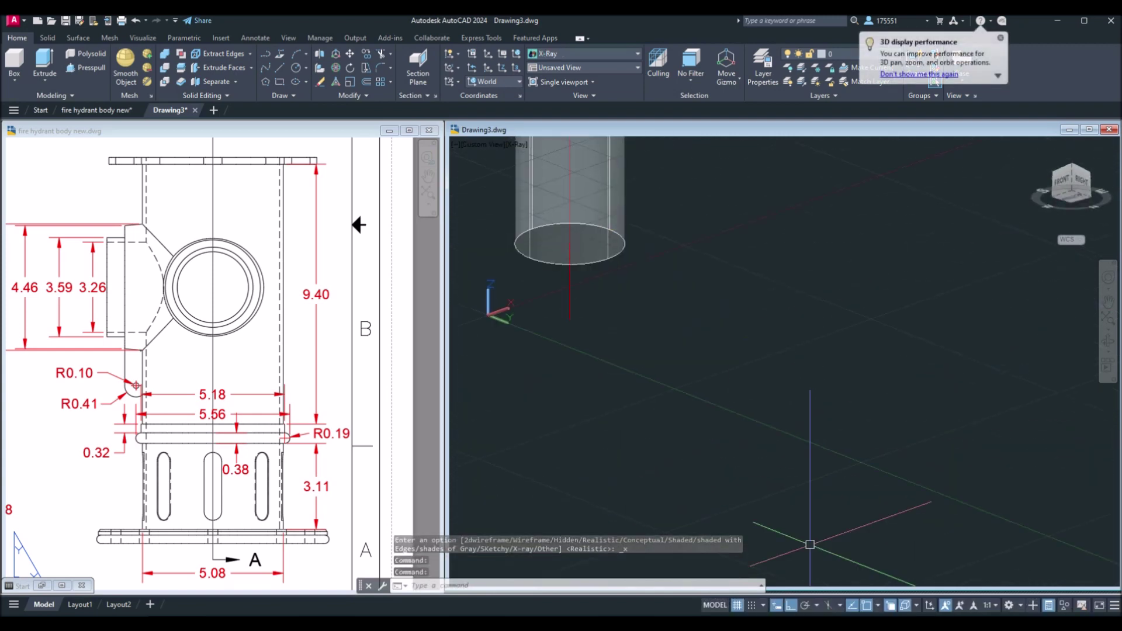
click(735, 607)
Draw a circle with a diameter of 5.18 centred on the cylinder's bottom face
middle_drag(456, 163, 607, 257)
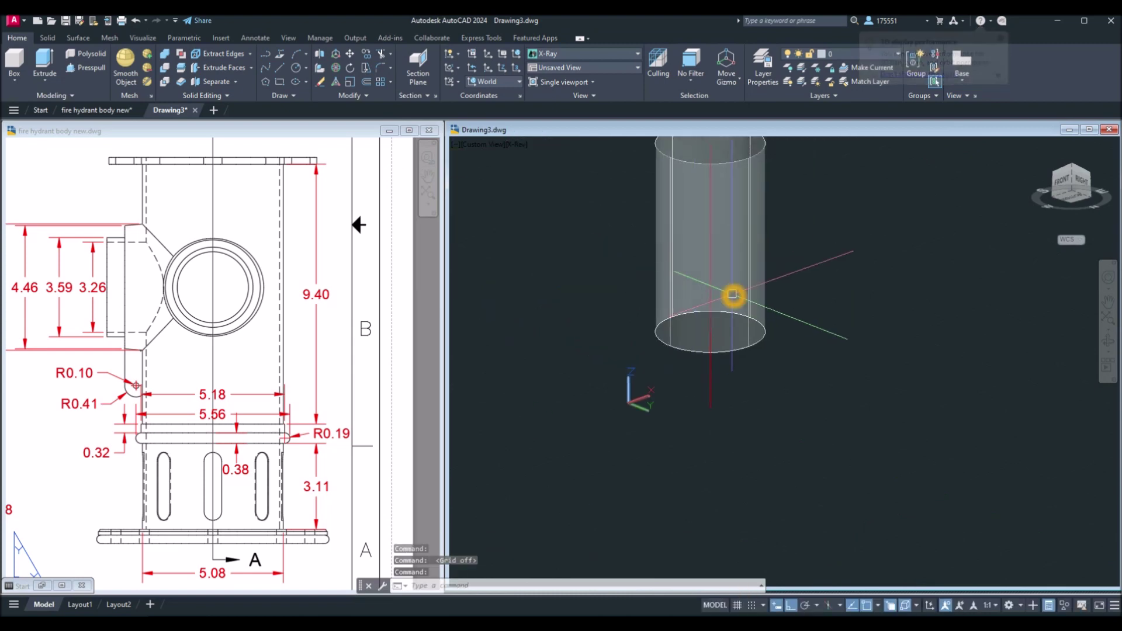
text(c)
key(Return)
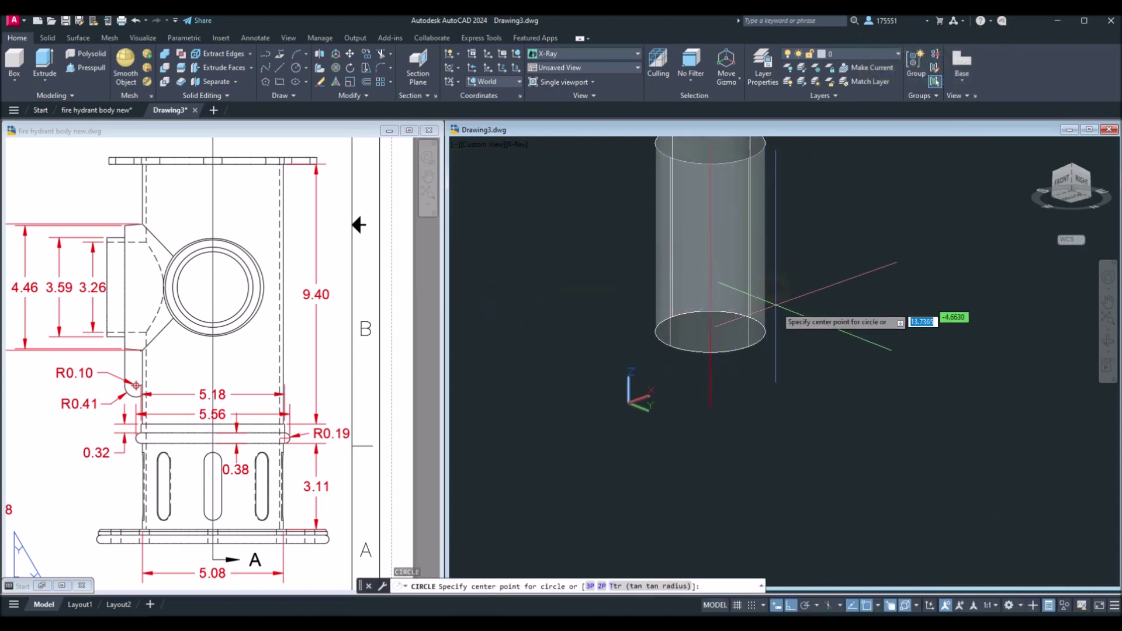
click(711, 333)
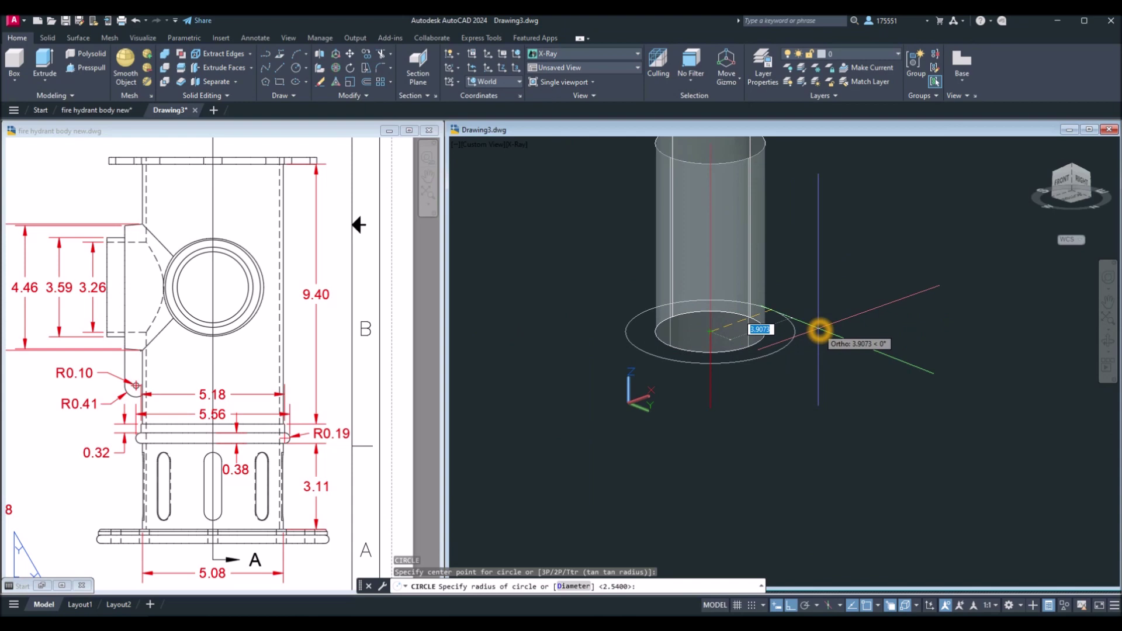
text(d)
key(Return)
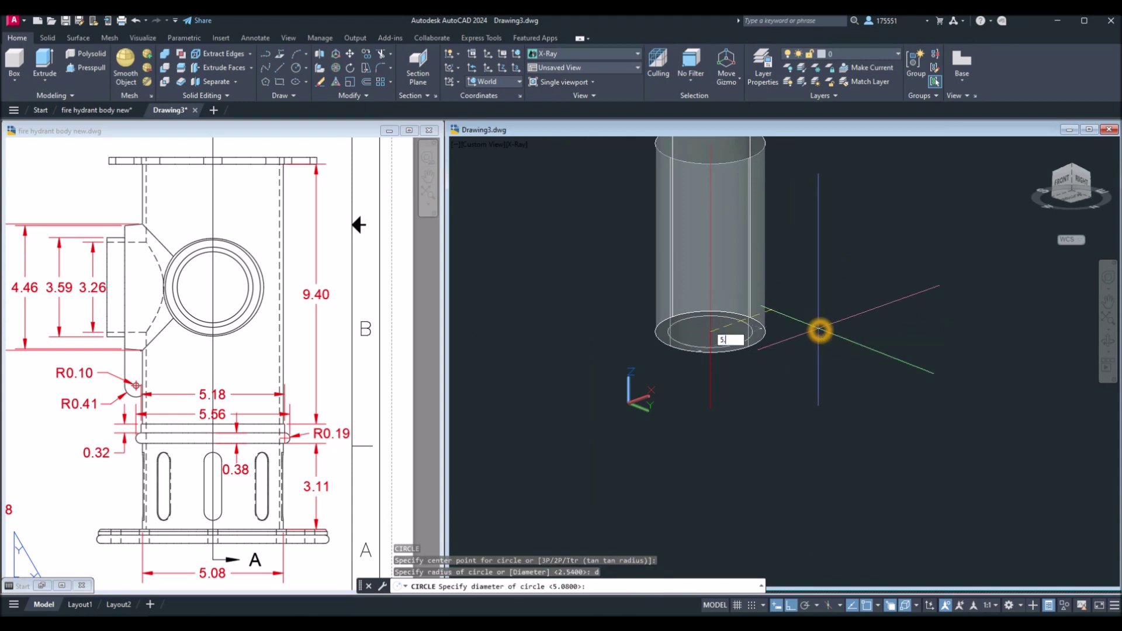
key(Return)
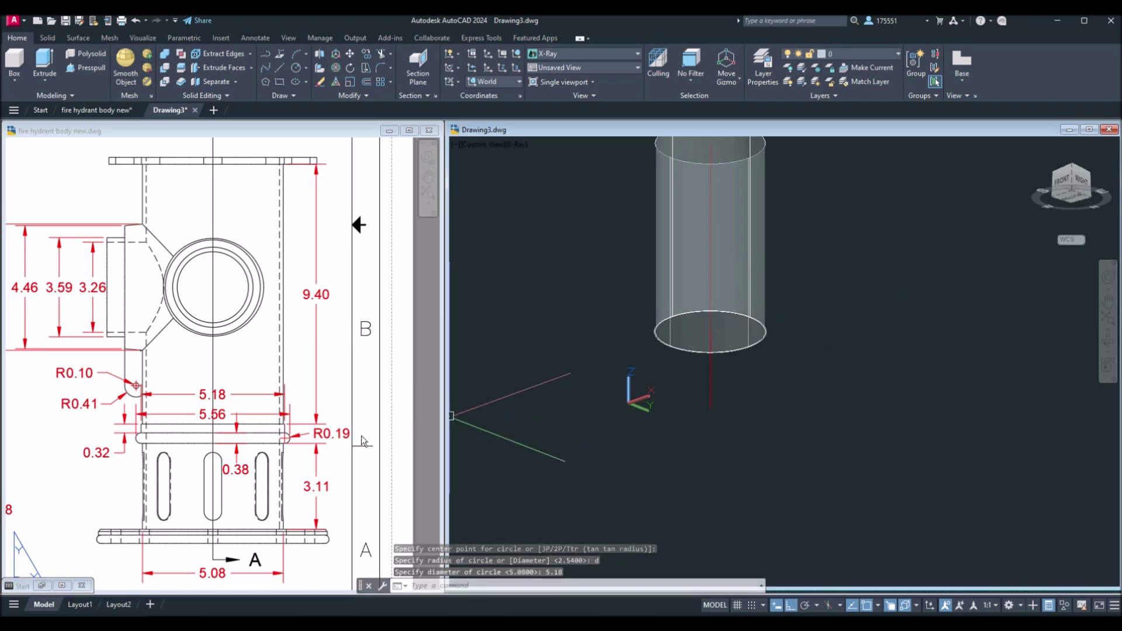
Check the diameter and height dimensions of the narrow band below the body in the reference side view
click(310, 431)
click(272, 395)
key(Escape)
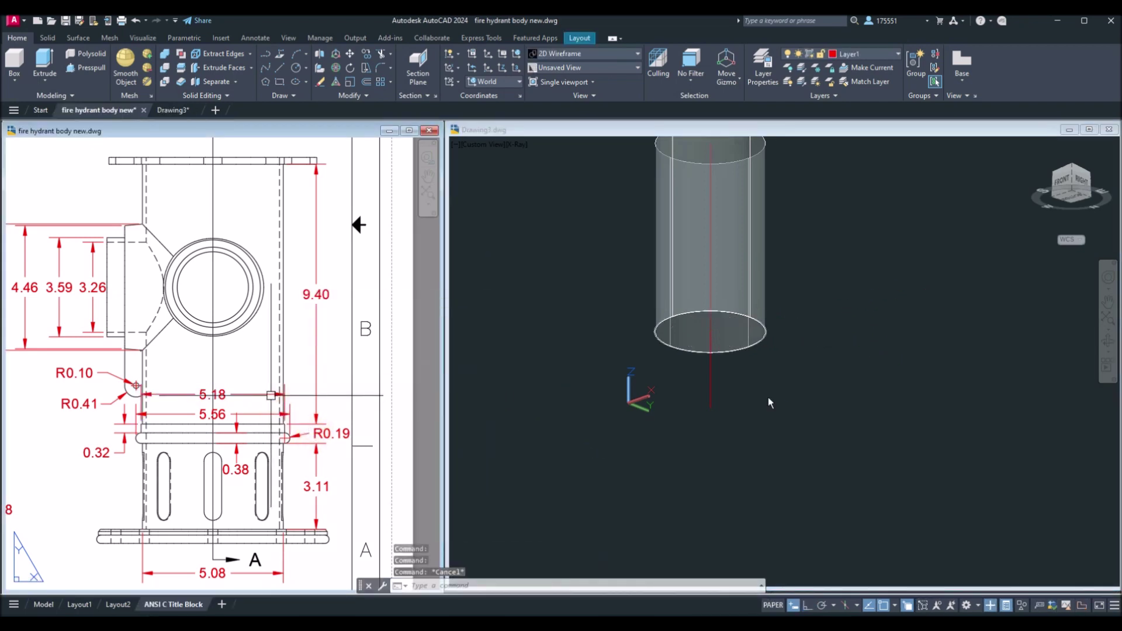
click(769, 396)
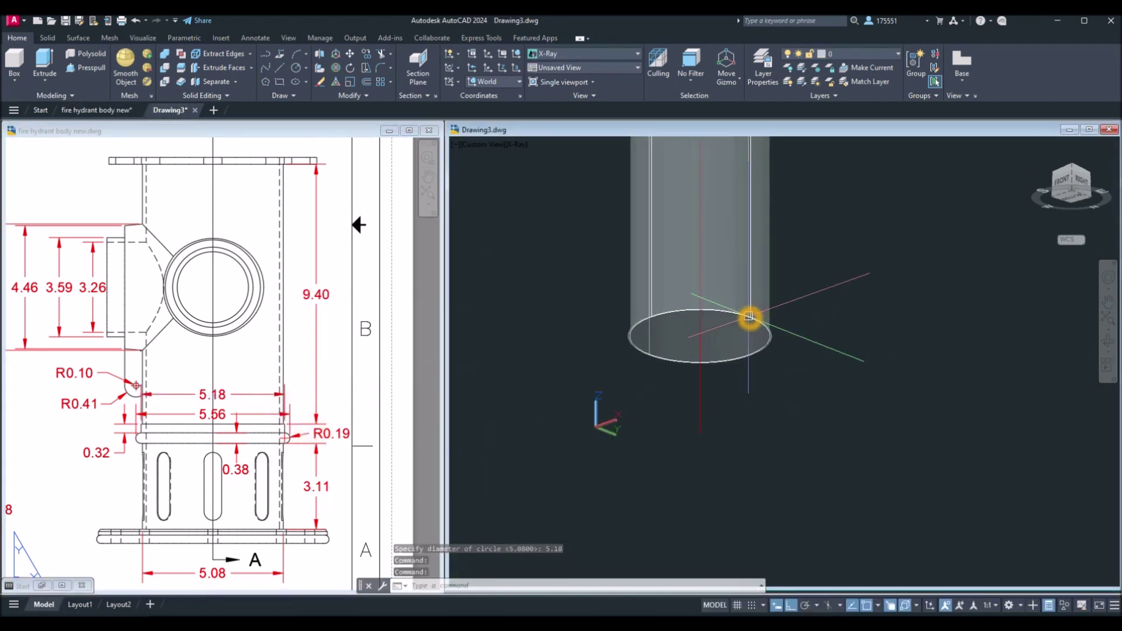
scroll(747, 320, up, 3)
key(Escape)
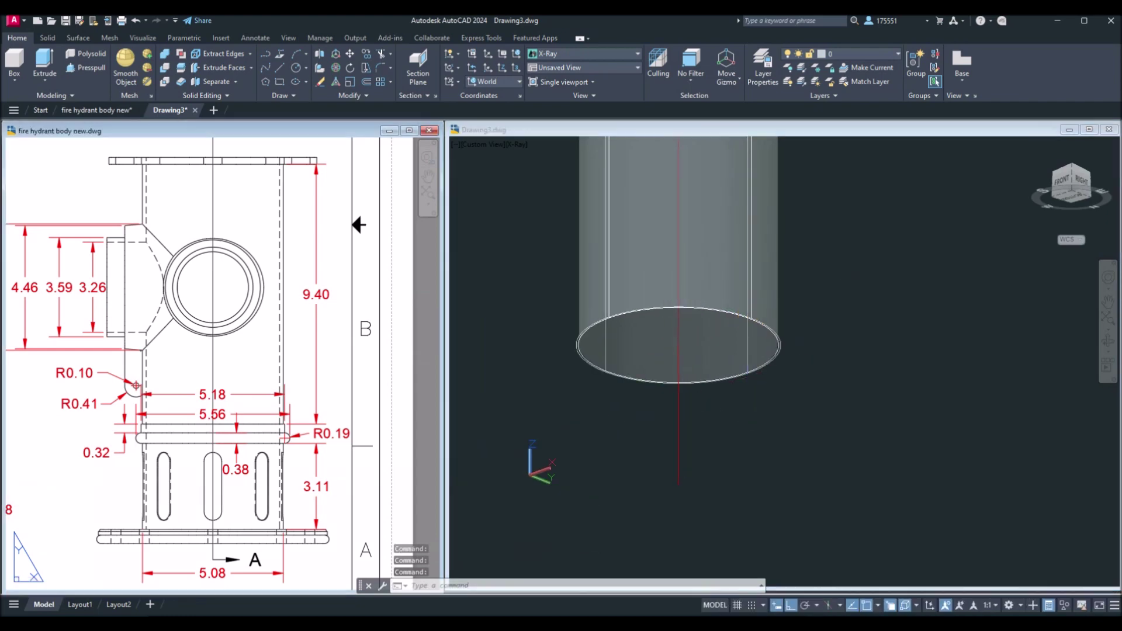
click(111, 454)
click(114, 456)
key(Escape)
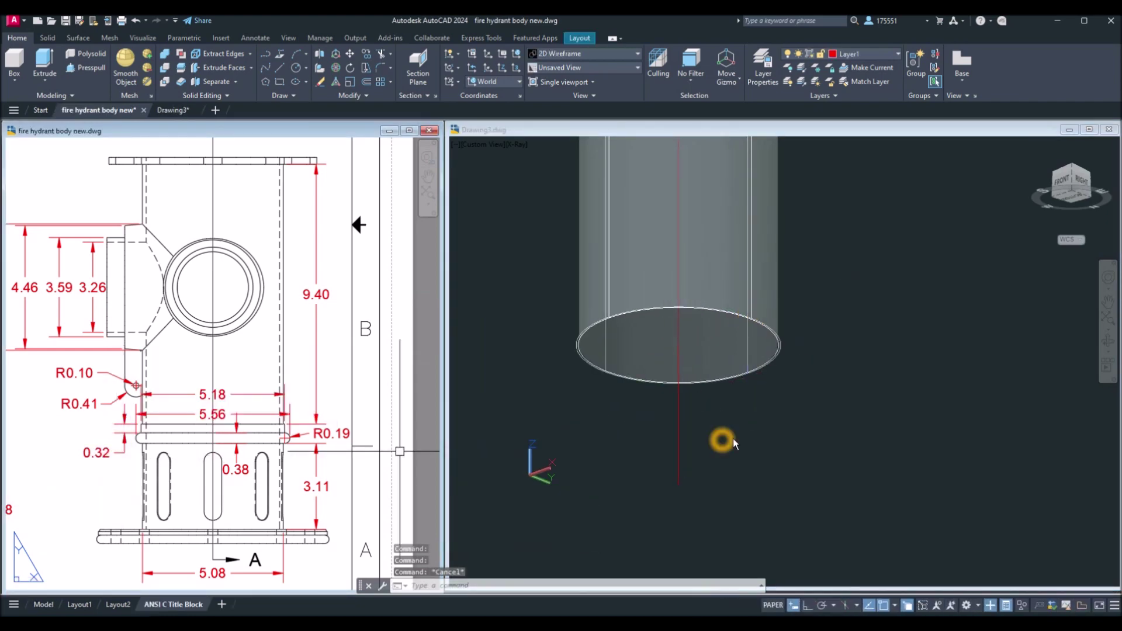
Extrude the 5.18 diameter circle .32 downward from the cylinder's bottom to form the narrow band
click(741, 440)
text(ext)
key(Return)
scroll(807, 340, up, 2)
scroll(807, 340, up, 2)
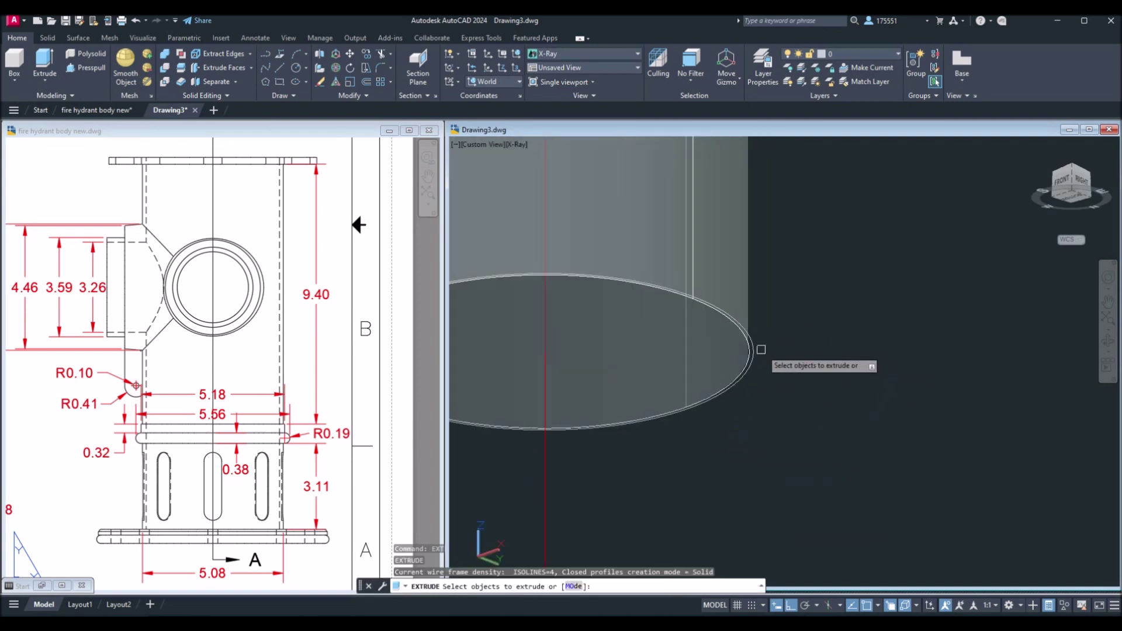
click(761, 355)
click(756, 356)
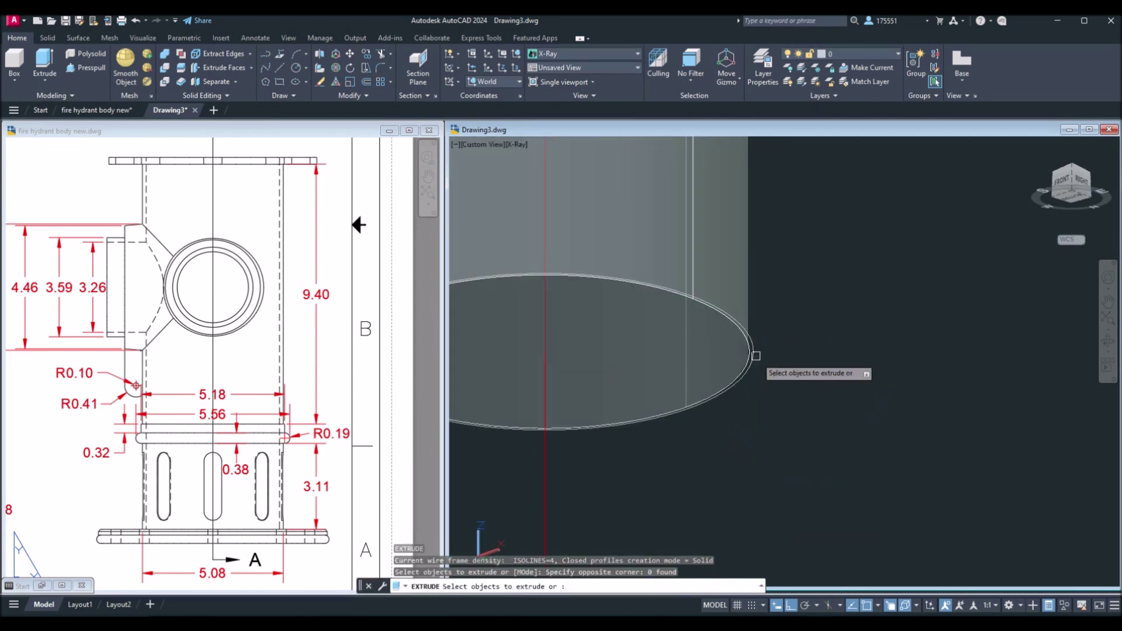
click(756, 356)
right_click(789, 344)
click(811, 350)
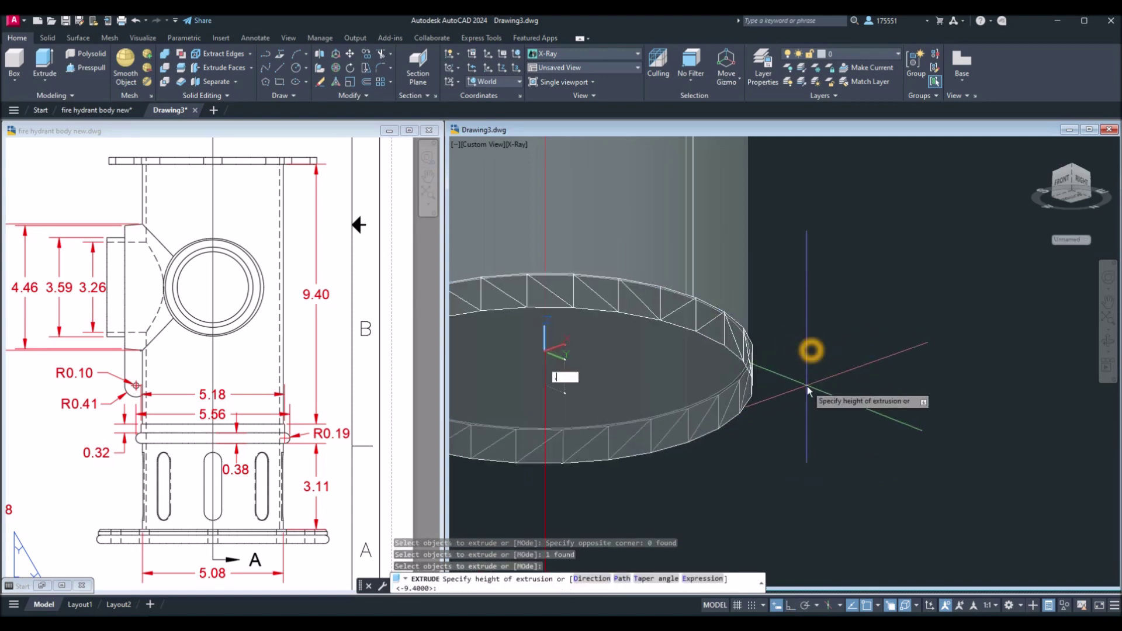
key(Return)
mouse_move(807, 382)
shift+middle_down()
mouse_move(812, 358)
mouse_move(814, 418)
mouse_move(816, 391)
shift+middle_up()
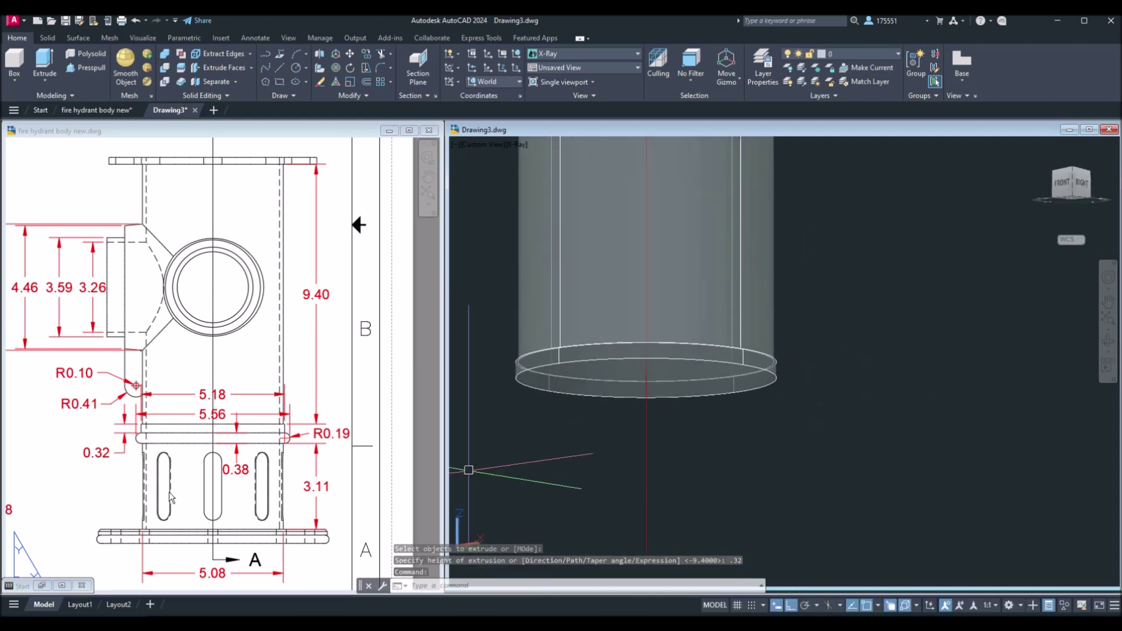
Check the diameter and outline of the rounded ring below the narrow band in the reference side view
click(125, 497)
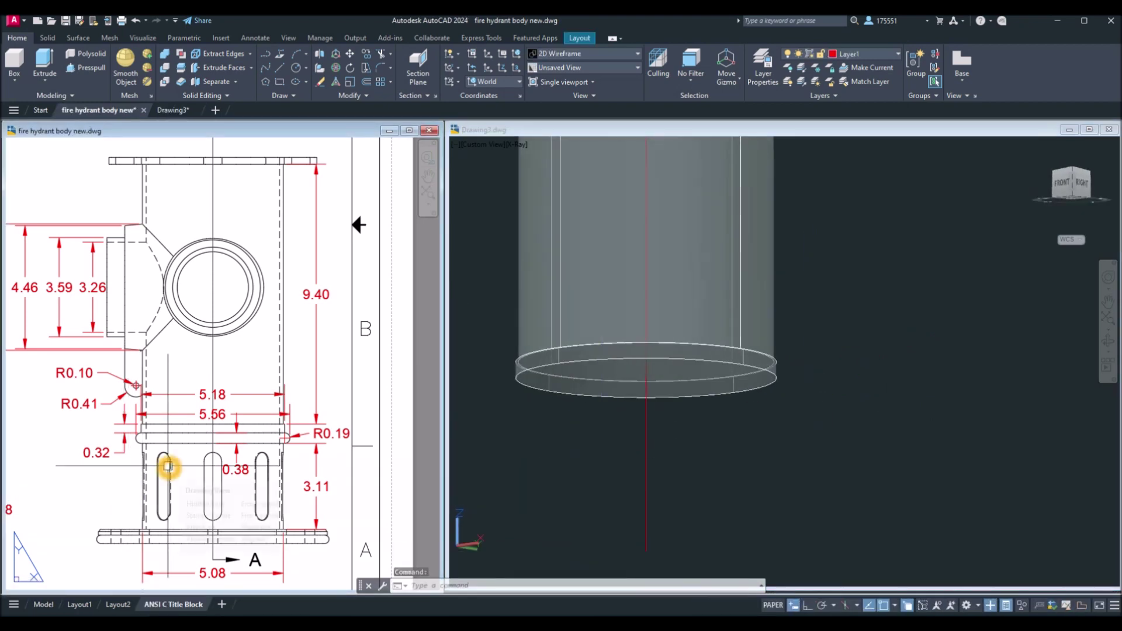
scroll(222, 411, up, 2)
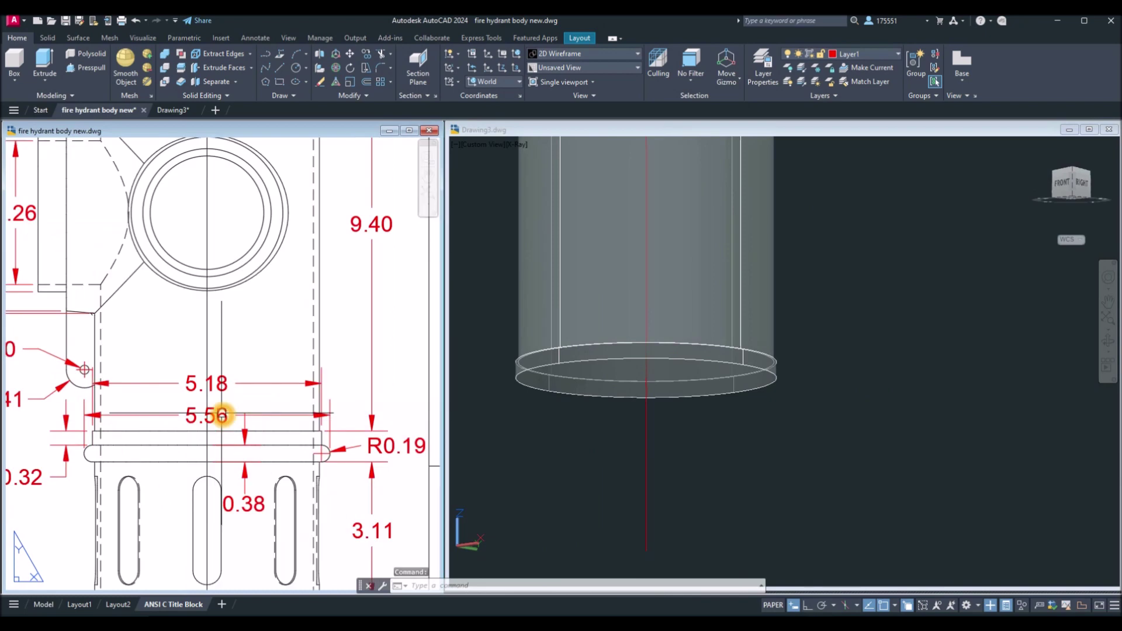
click(221, 415)
key(Escape)
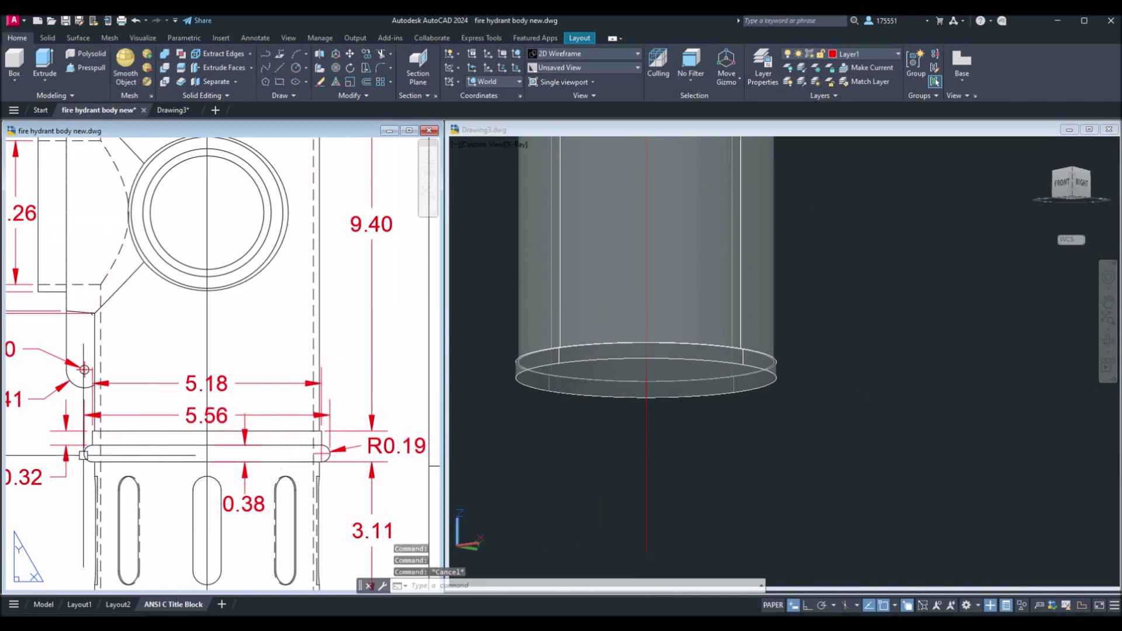
click(83, 453)
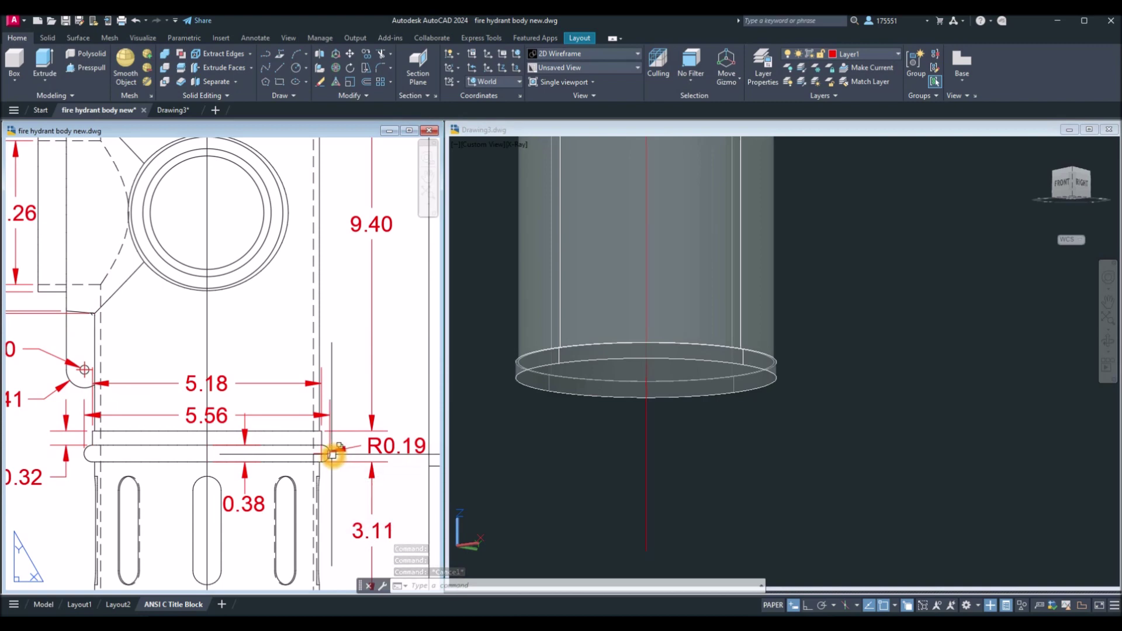
click(333, 454)
key(Escape)
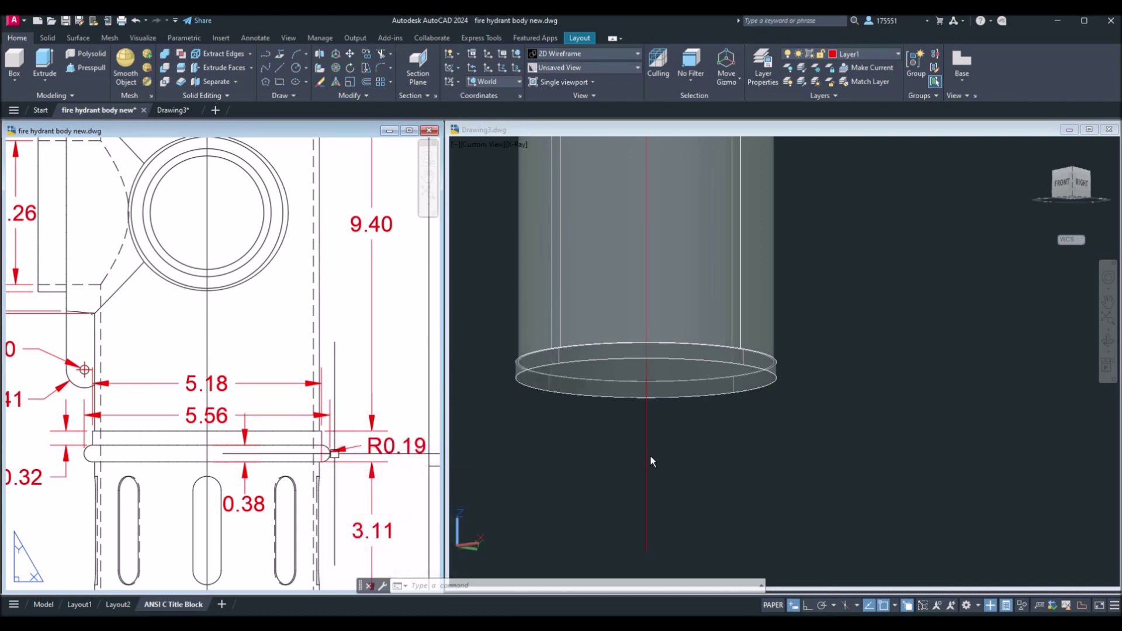
Draw a circle with a diameter of 5.56 centred on the narrow band's bottom face
click(731, 451)
text(c)
key(Return)
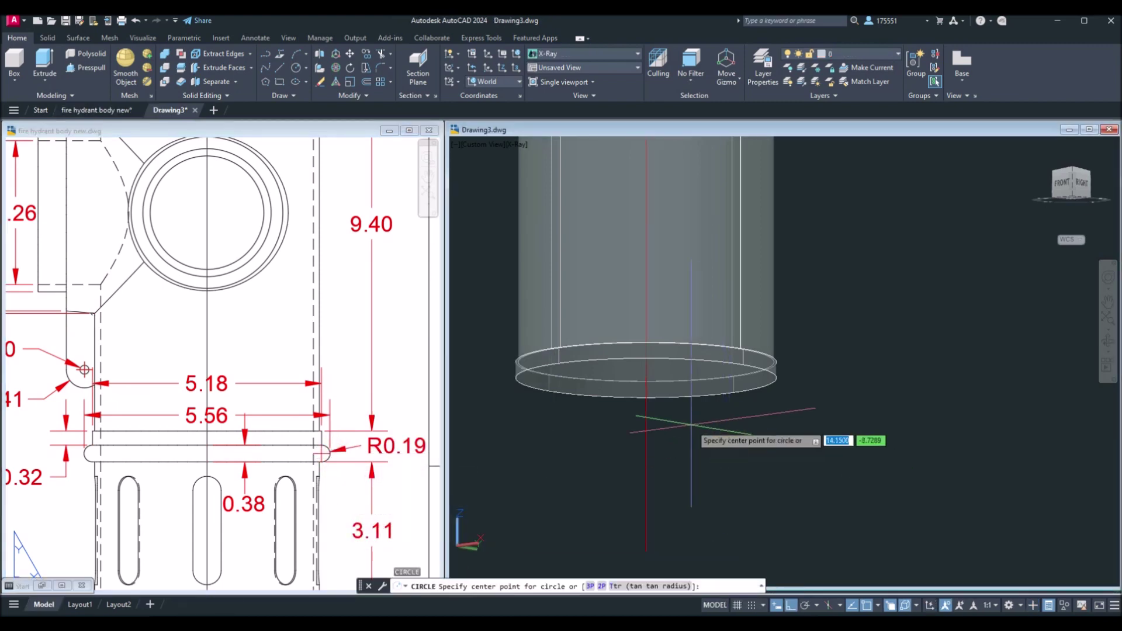
click(646, 378)
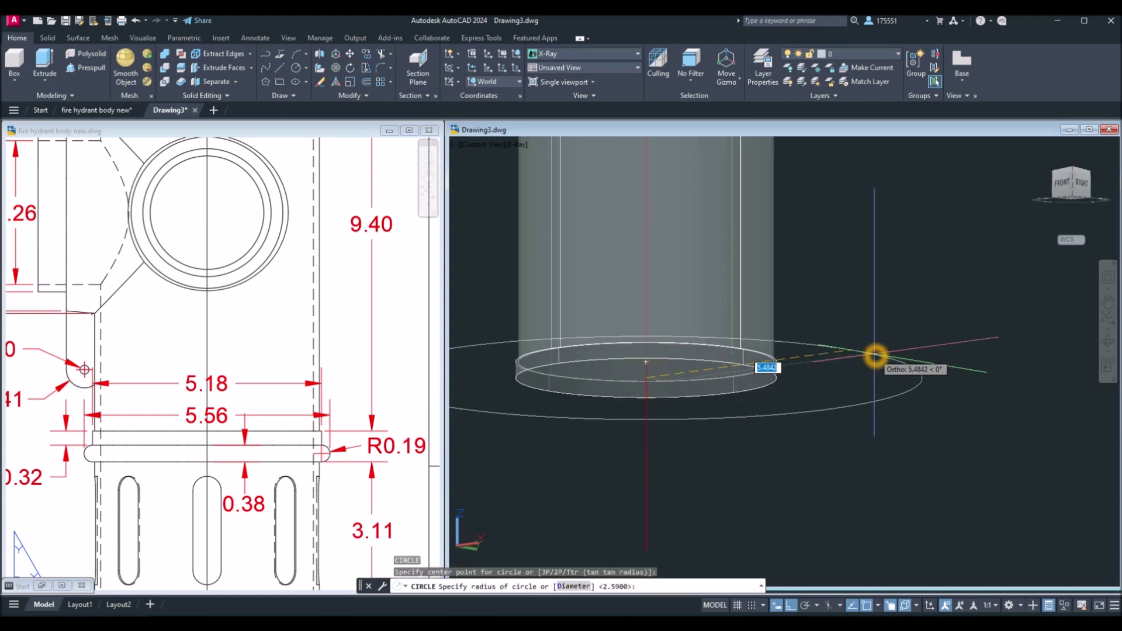
key(Return)
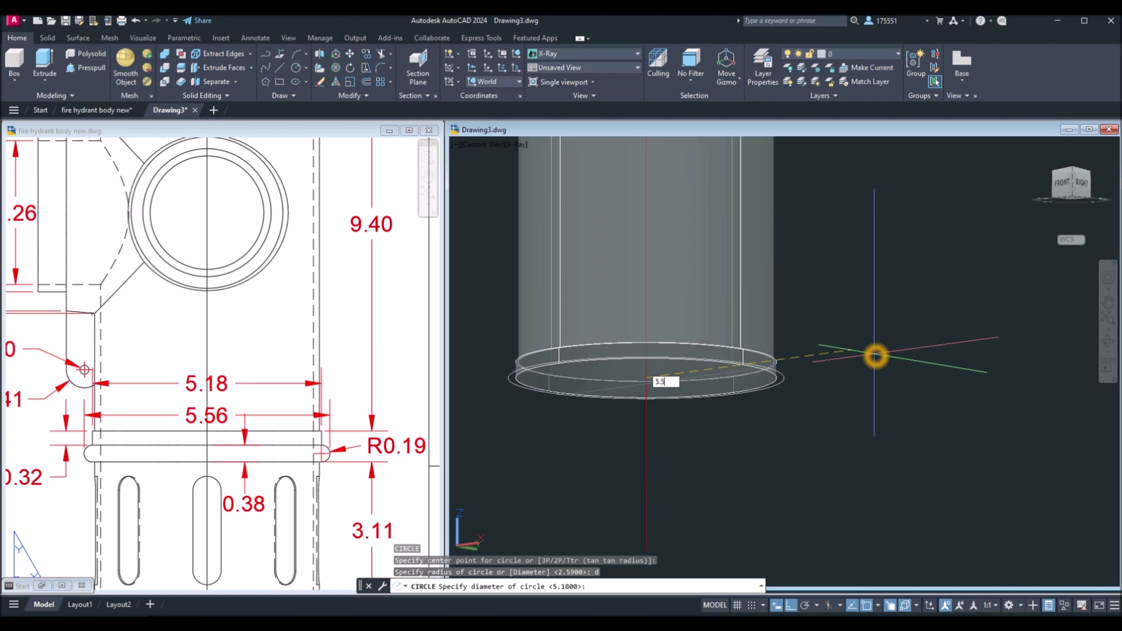
key(Return)
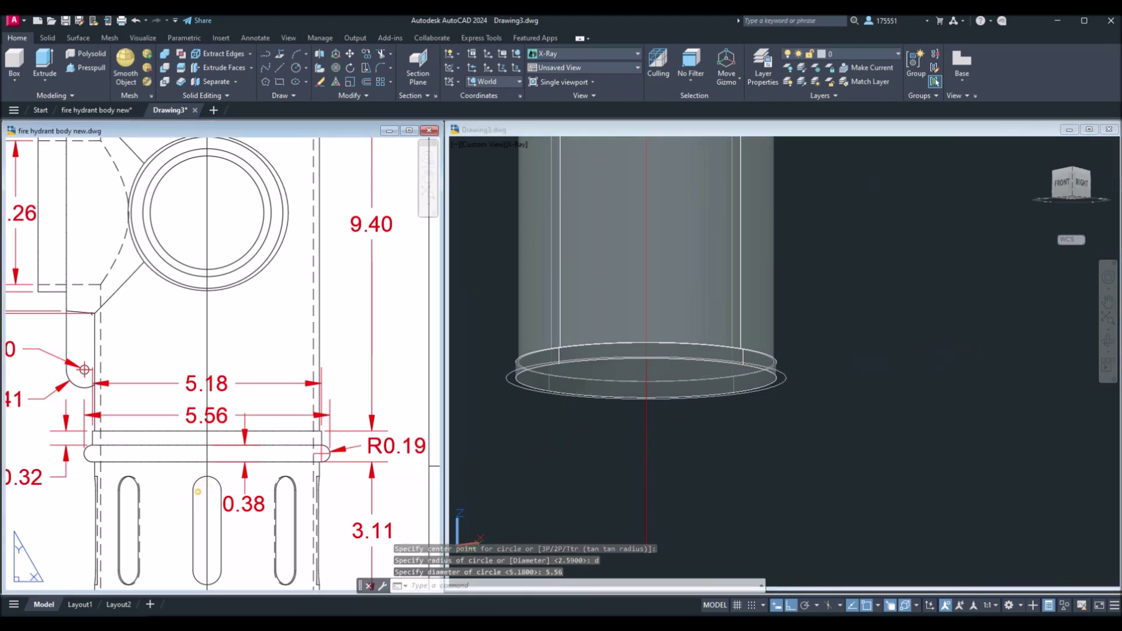
Check the ring's height in the reference side view and extrude the 5.56 diameter circle .38 downward
click(195, 491)
mouse_move(195, 491)
middle_down()
mouse_move(150, 491)
mouse_move(327, 458)
mouse_move(204, 490)
middle_up()
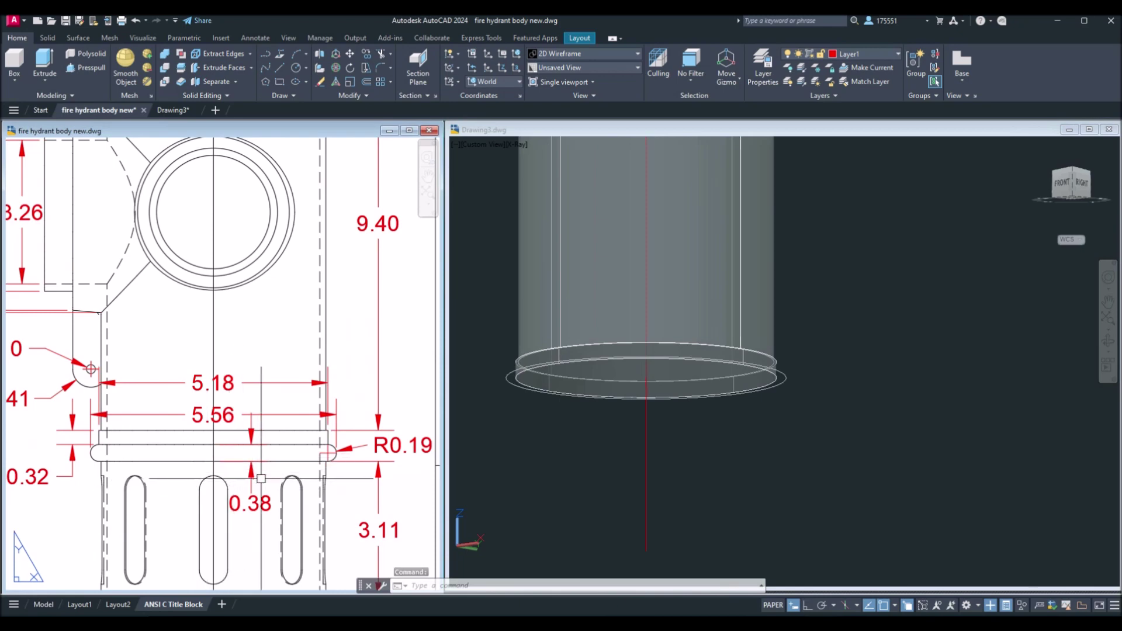
click(251, 485)
key(Escape)
click(946, 411)
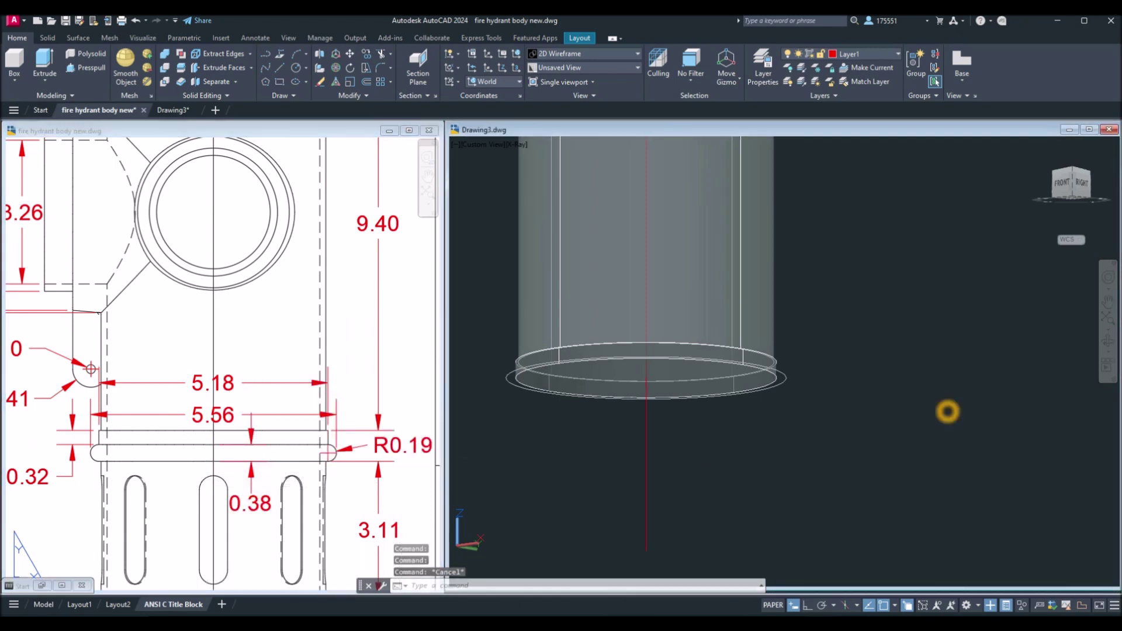
text(Ex)
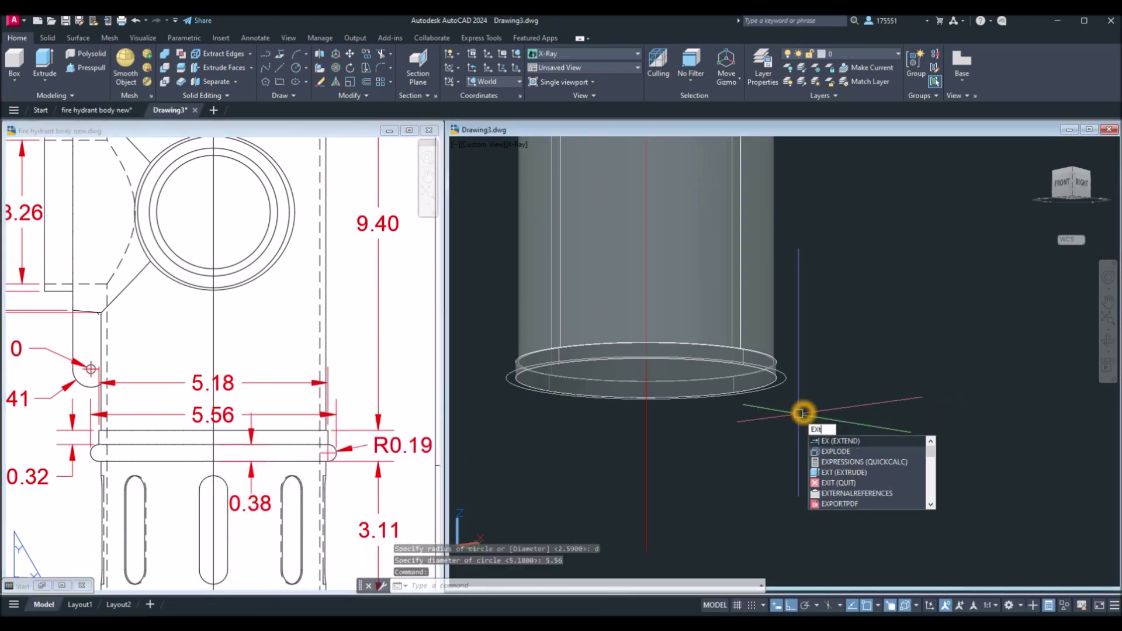
text(t)
key(Return)
click(784, 378)
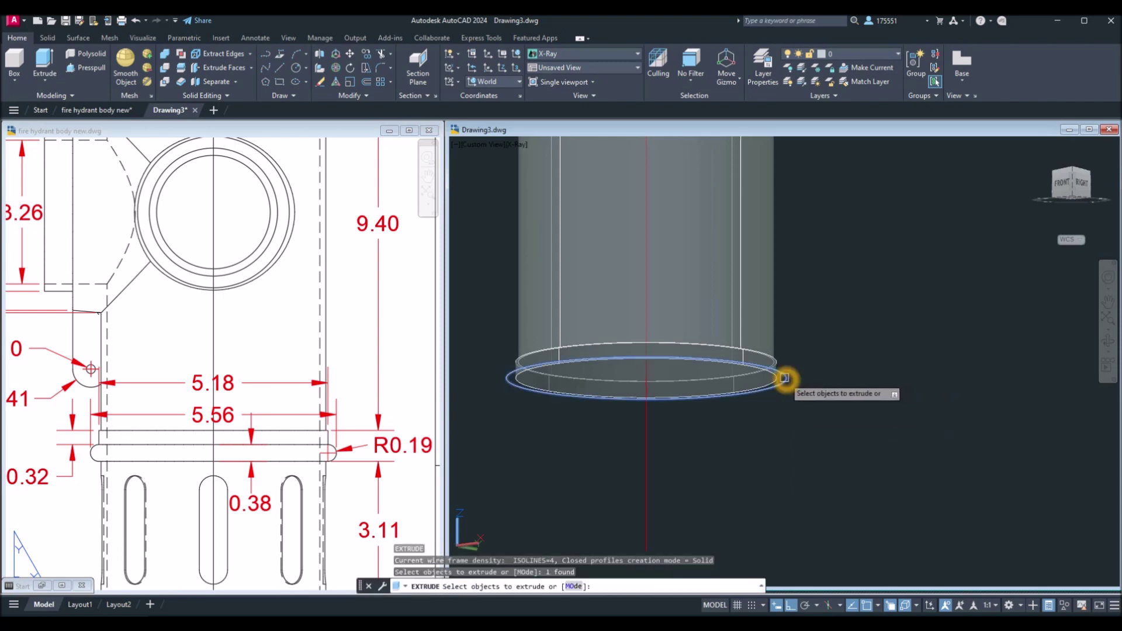
right_click(816, 358)
click(826, 367)
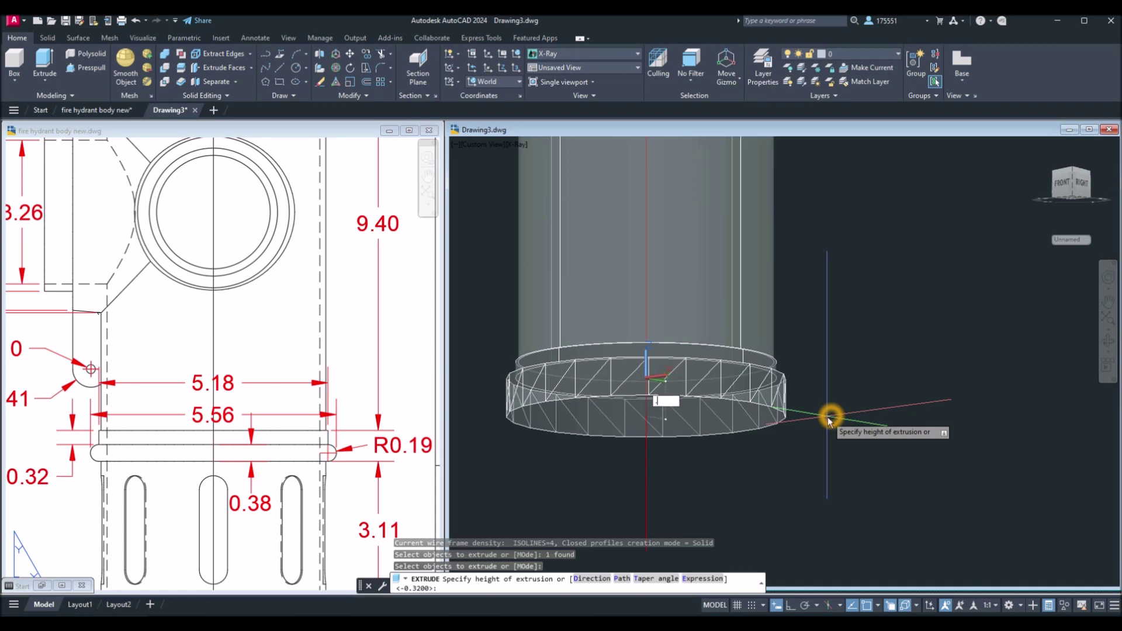
text(.38)
key(Return)
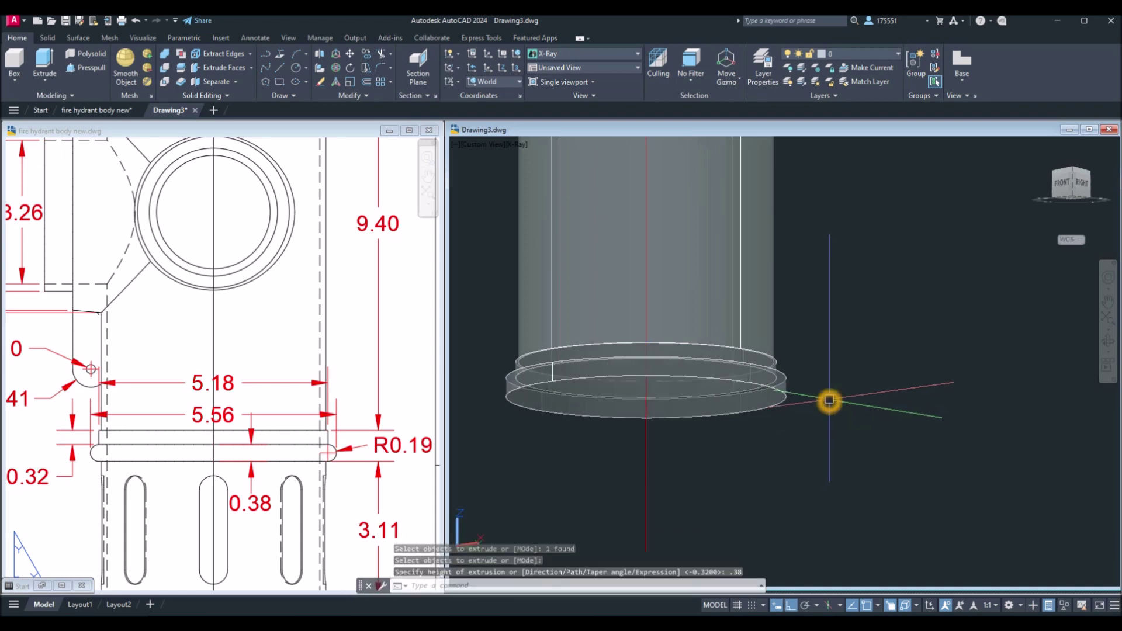
Check the lower section's diameter in the reference and draw a 5.08 diameter circle centred on the ring's bottom face
shift+middle_drag(829, 401, 767, 346)
click(100, 493)
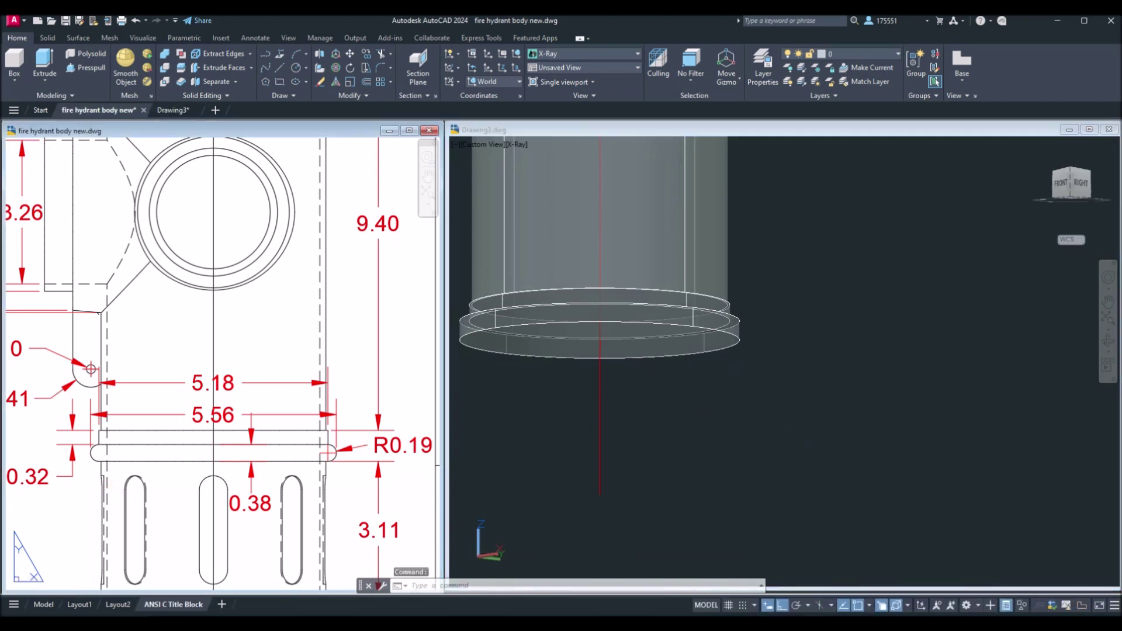
middle_drag(125, 493, 127, 350)
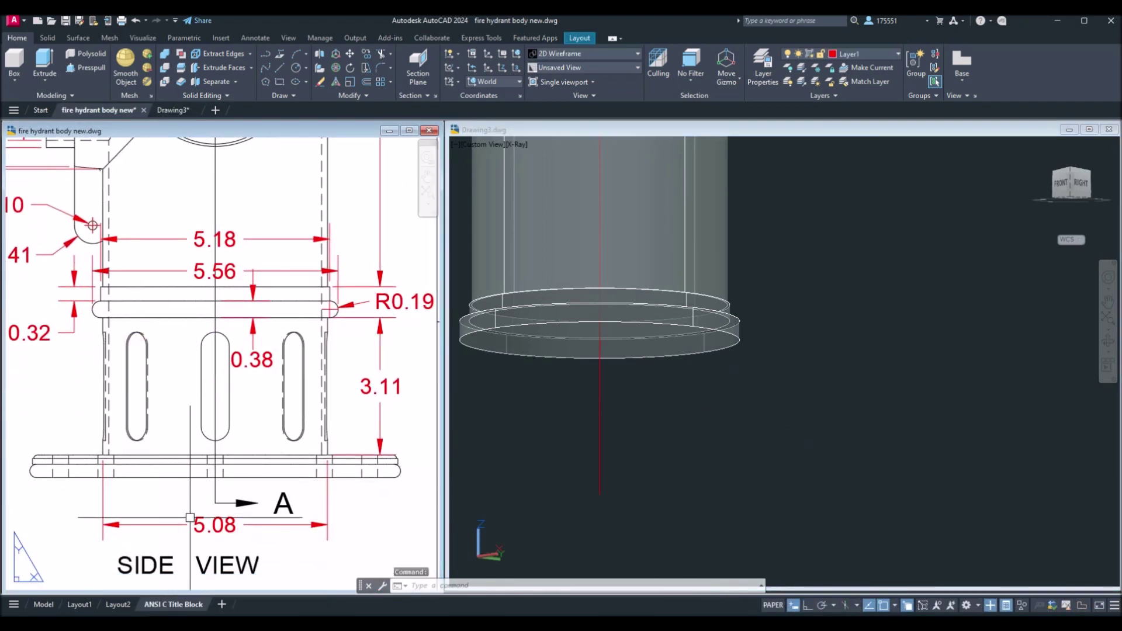
click(203, 522)
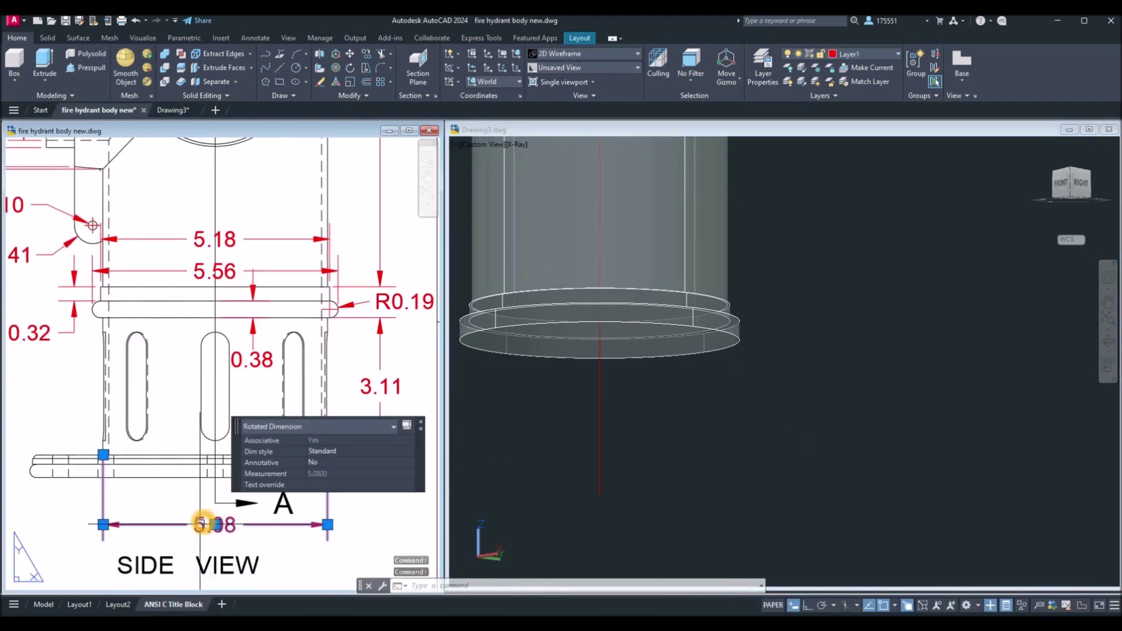
key(Escape)
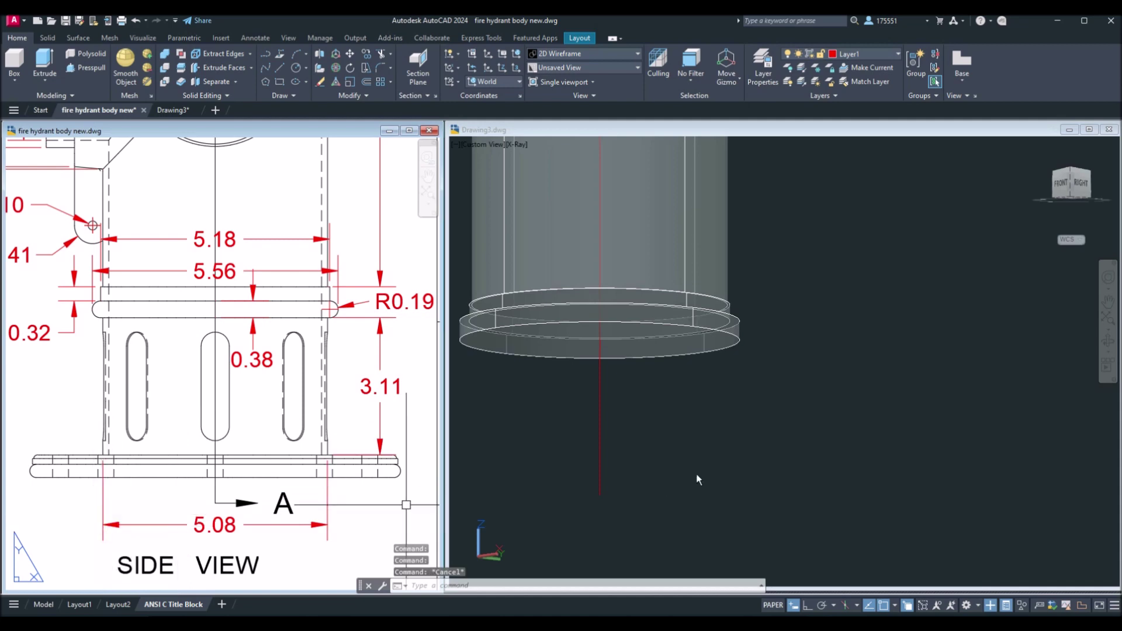
click(713, 468)
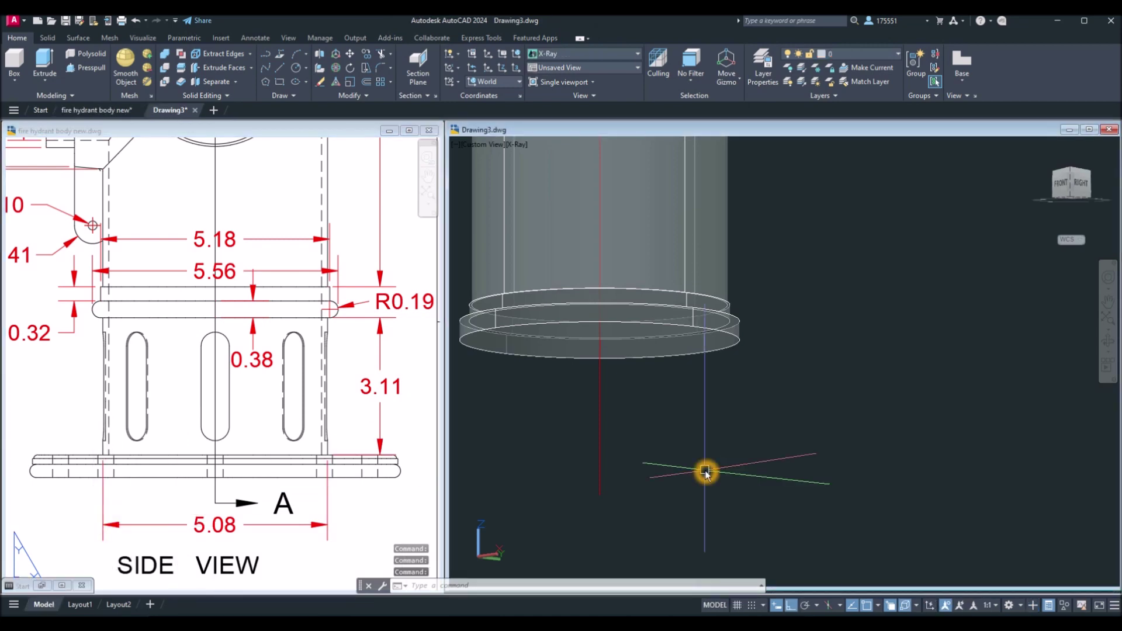
text(c)
key(Return)
click(601, 342)
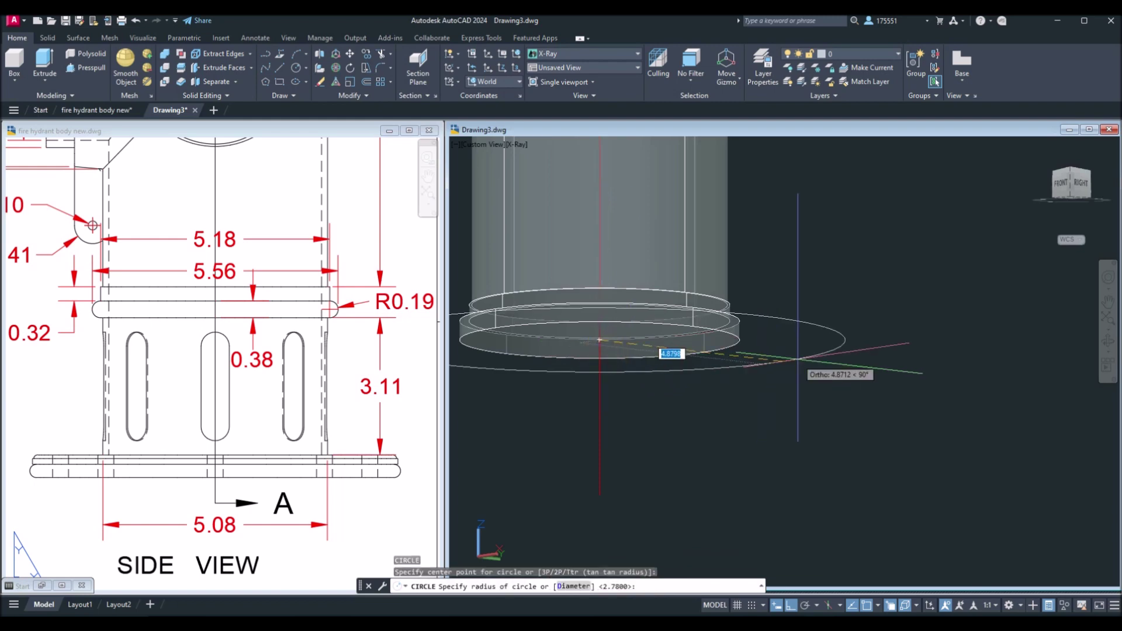
key(Return)
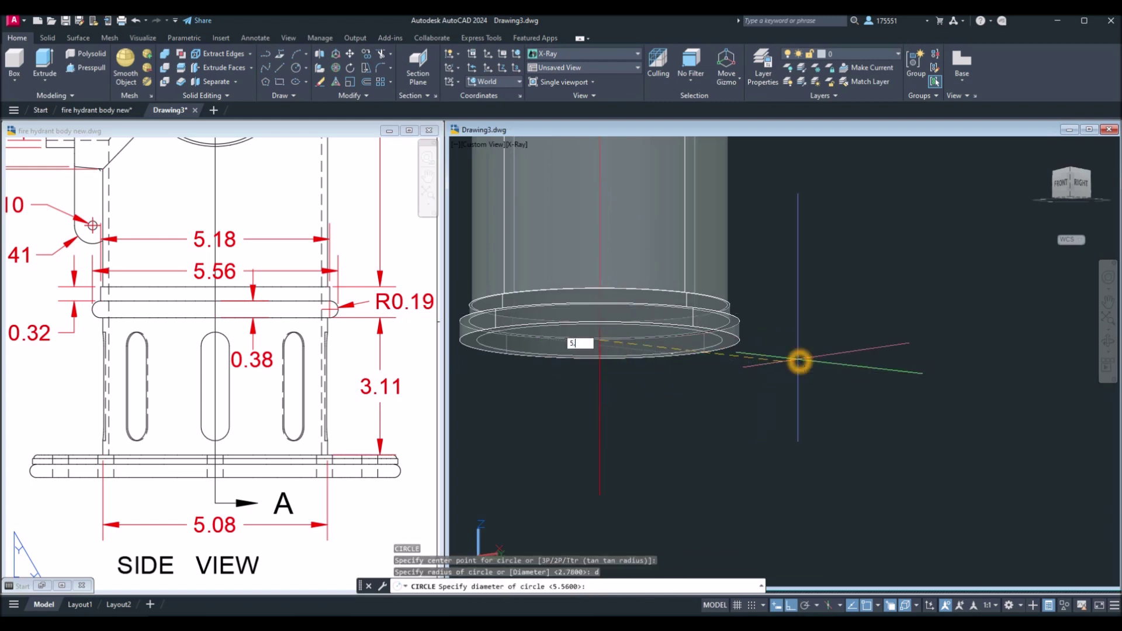
key(Return)
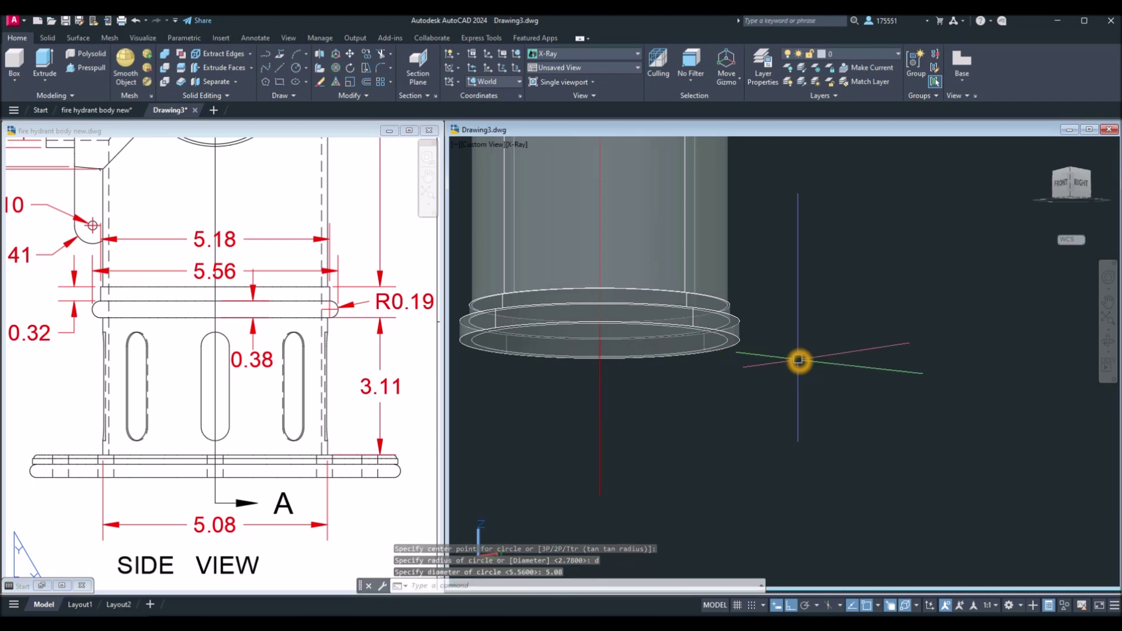
scroll(748, 350, up, 2)
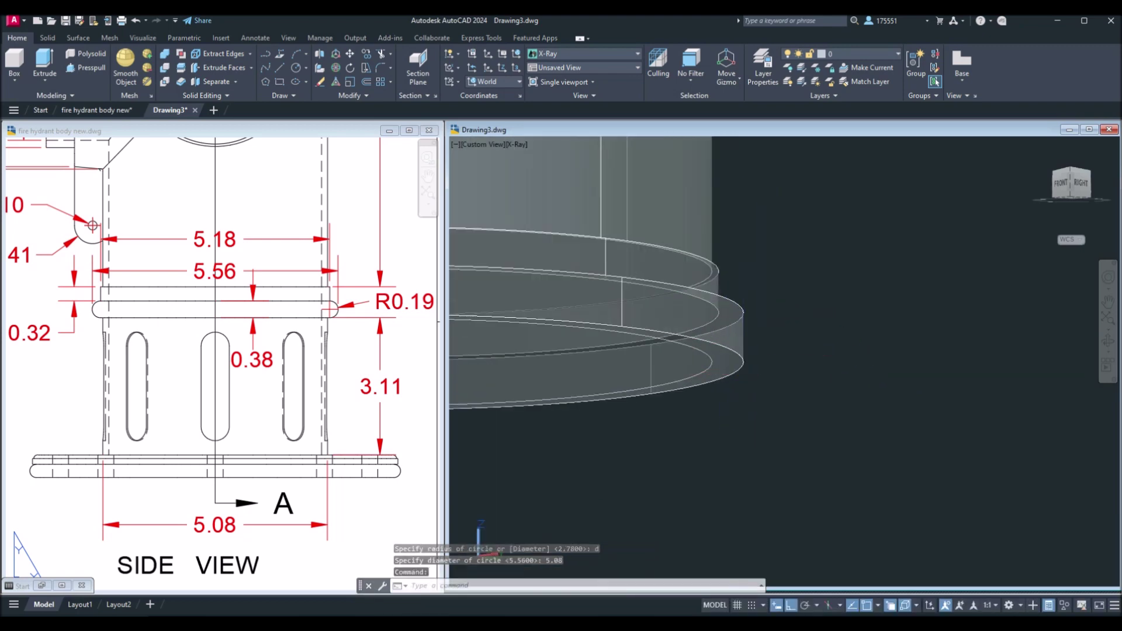
click(742, 361)
key(Escape)
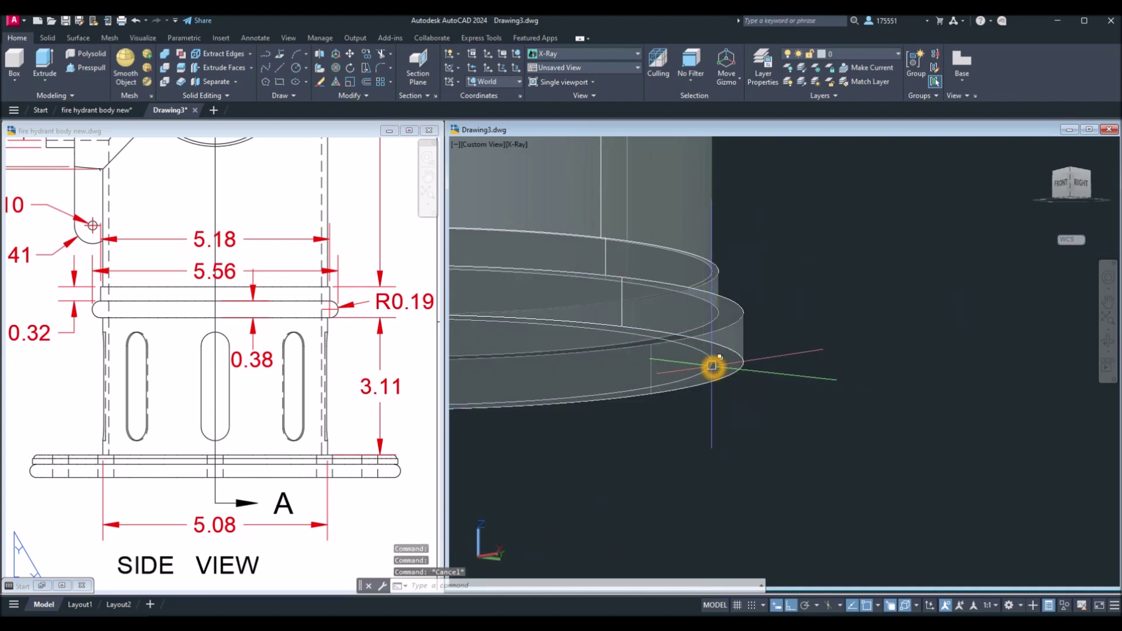
click(711, 365)
click(783, 423)
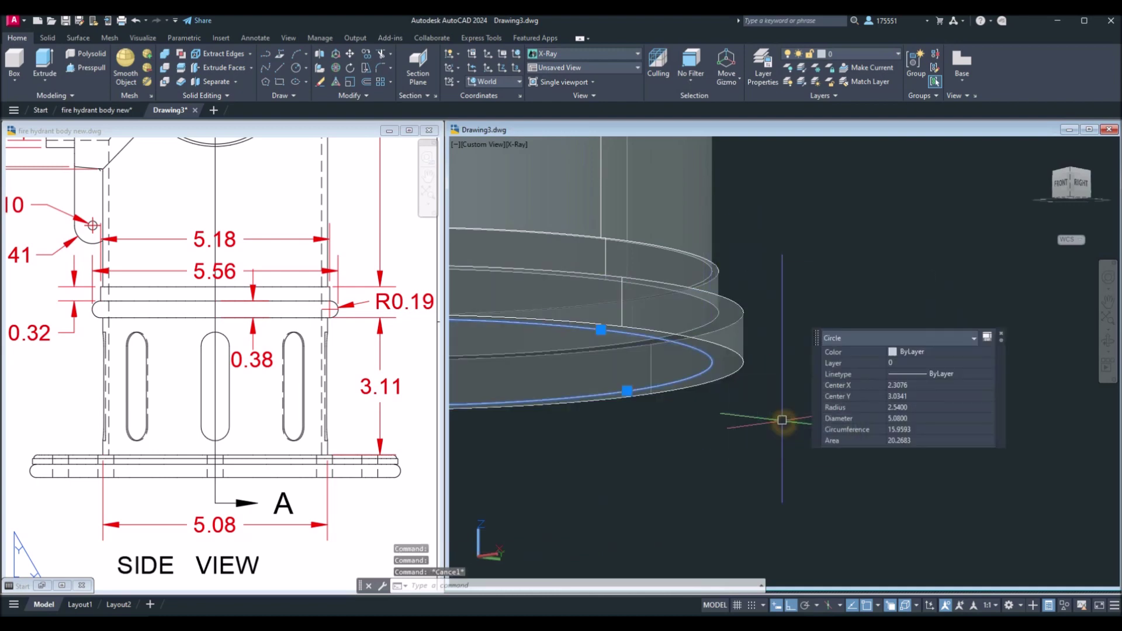
key(Escape)
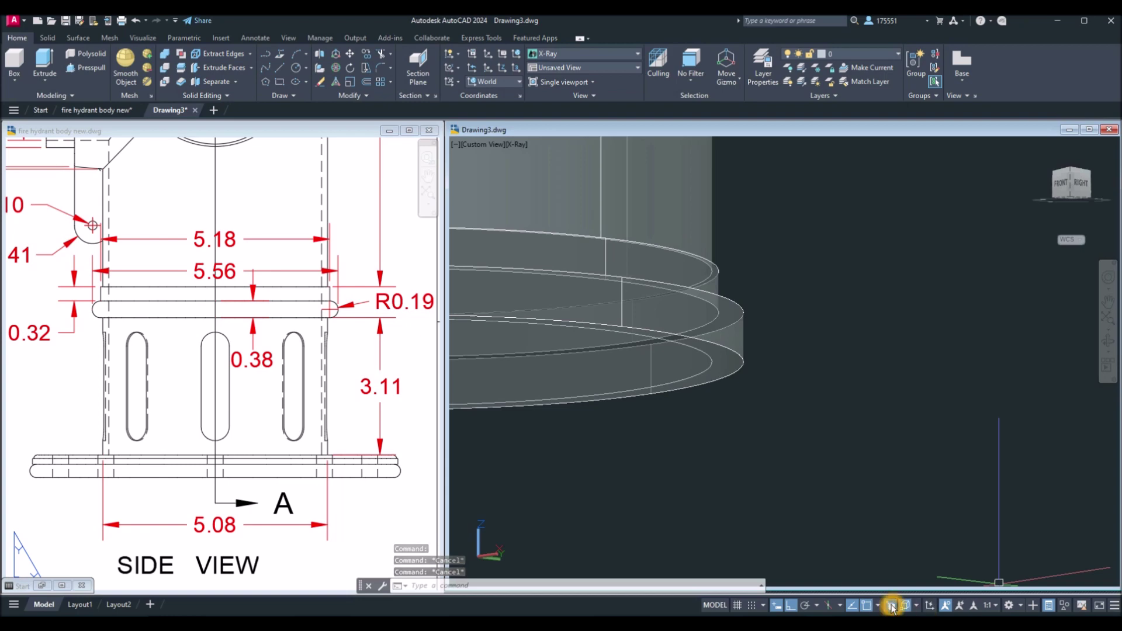
click(734, 388)
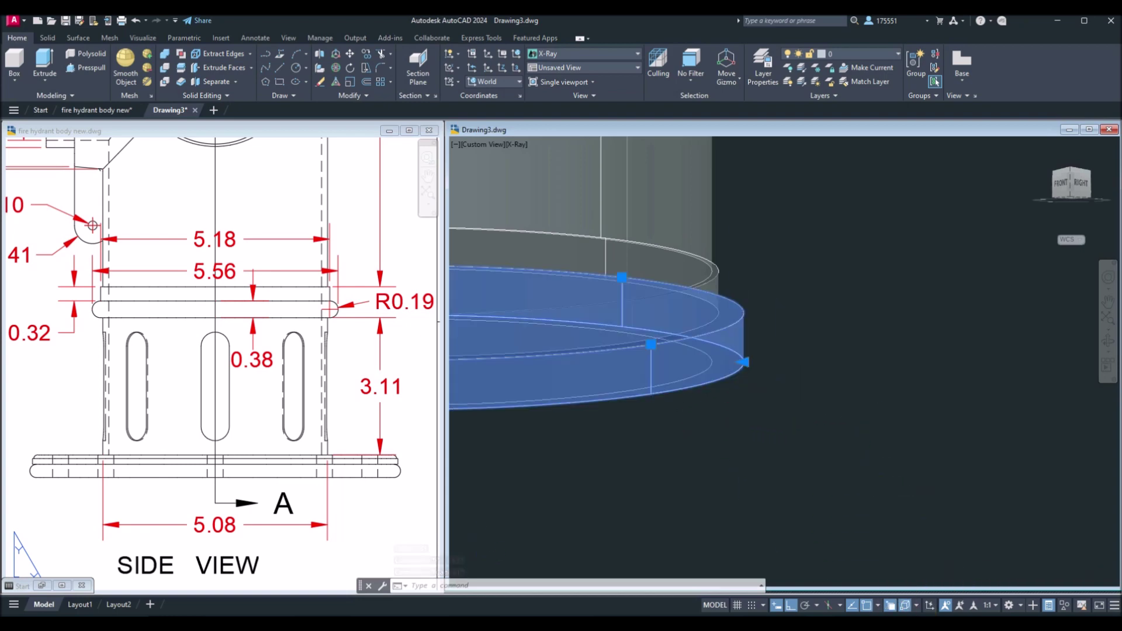
click(711, 364)
click(754, 401)
key(Escape)
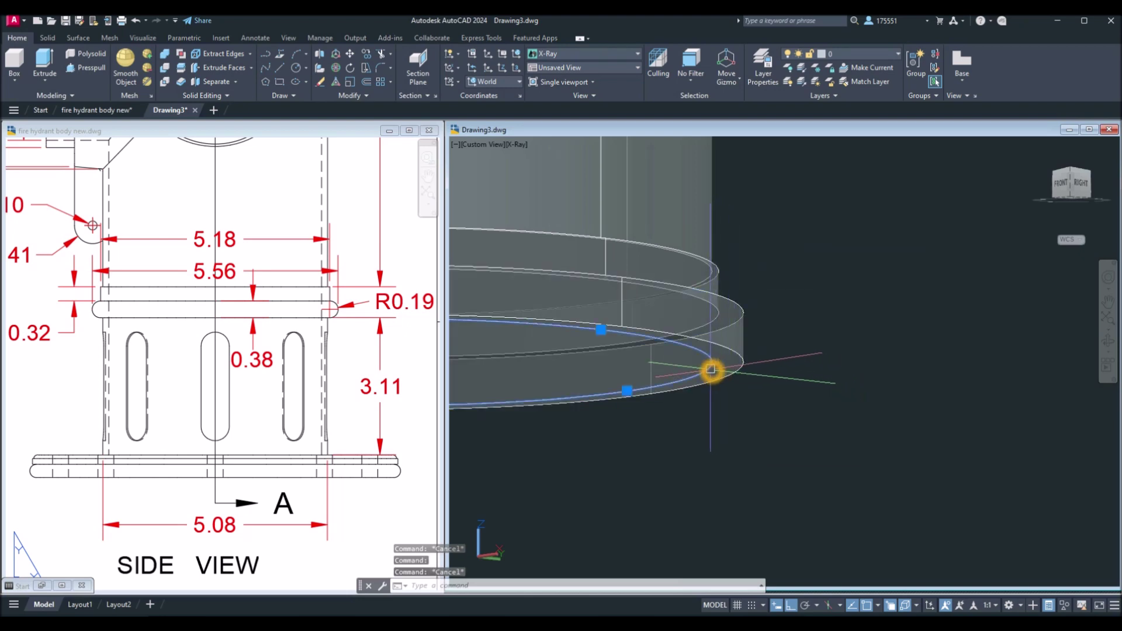
click(710, 370)
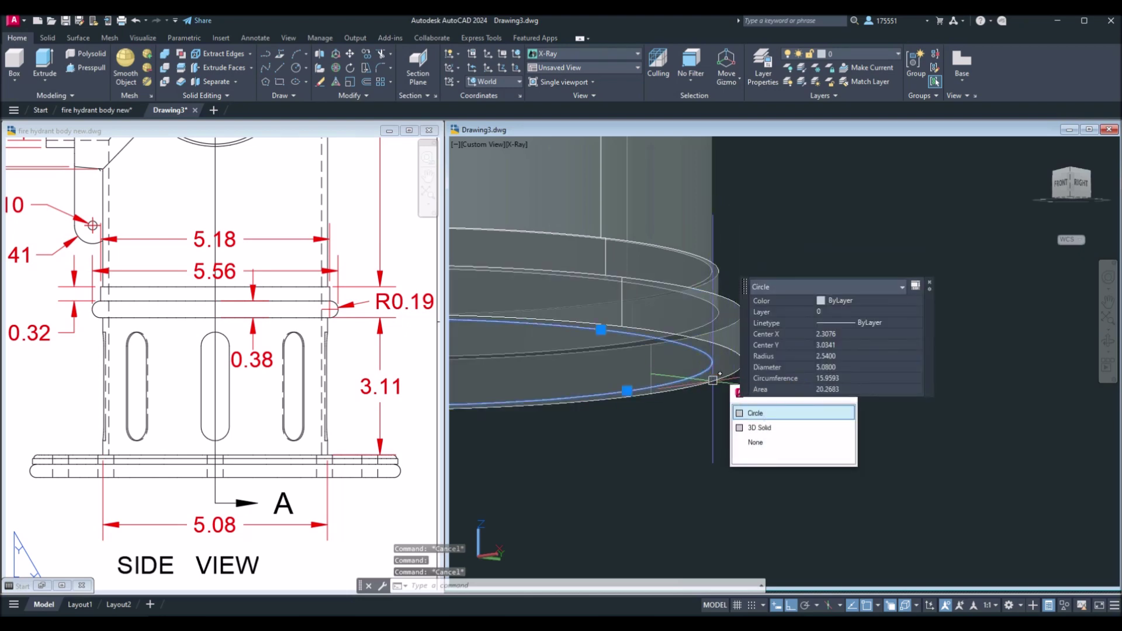
click(712, 381)
click(706, 373)
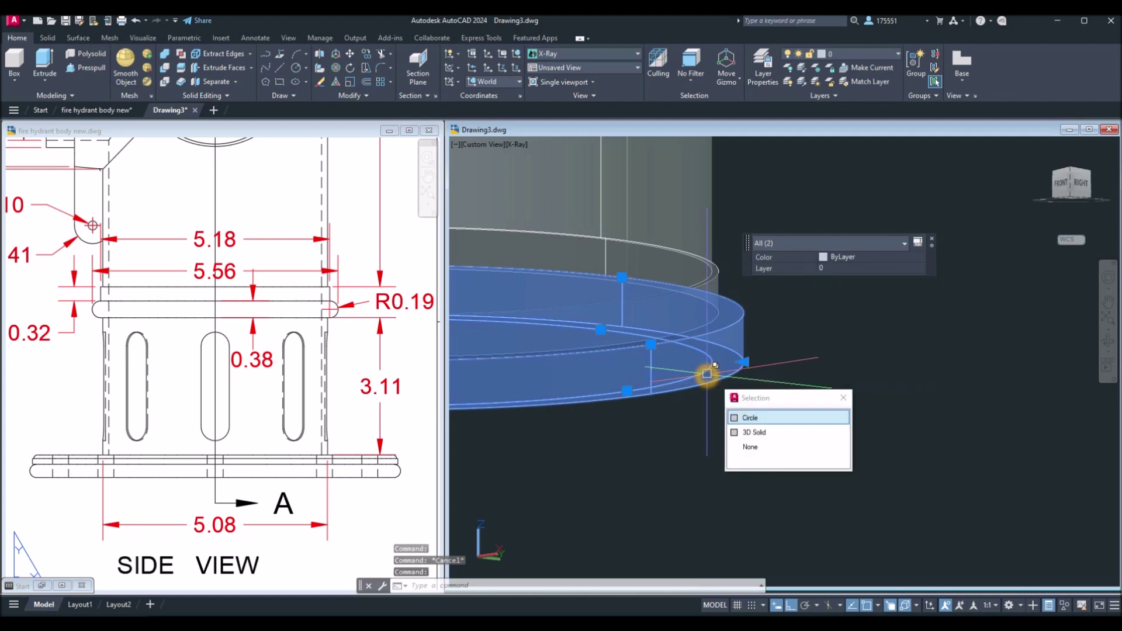
click(757, 425)
key(Escape)
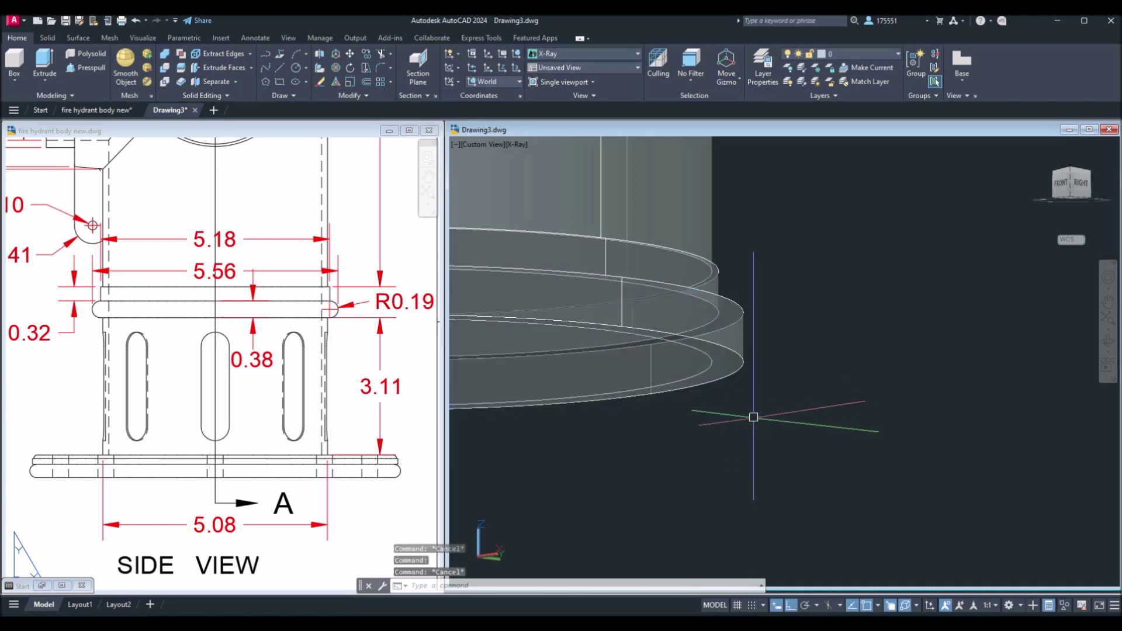
Extrude the 5.08 diameter circle downward from the ring's bottom to the lower end of the red centreline
click(710, 371)
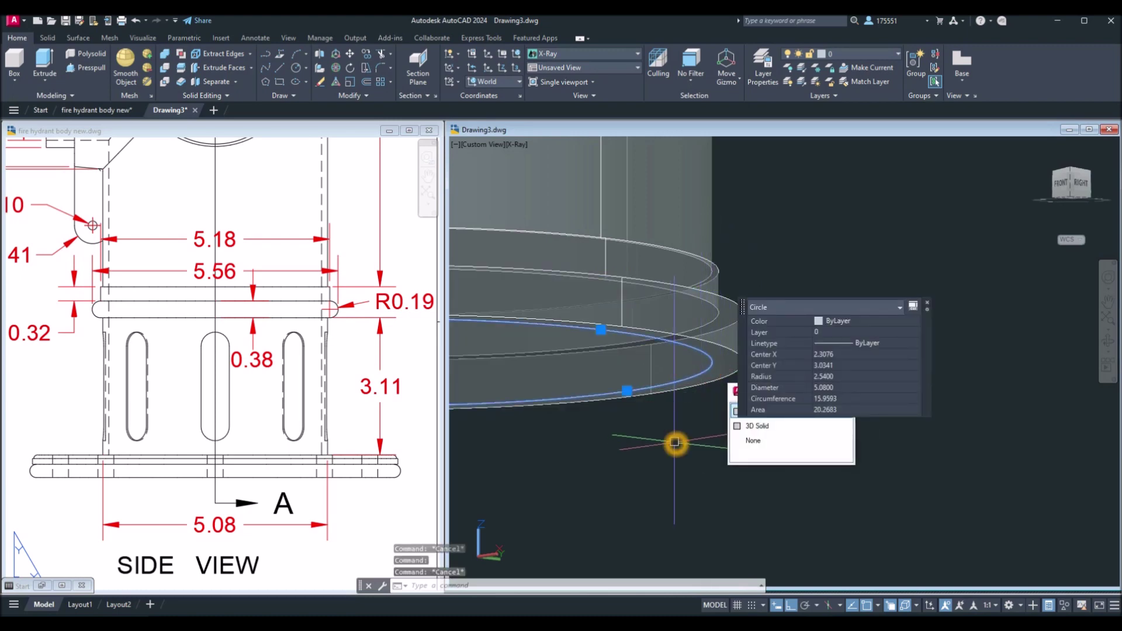
click(675, 442)
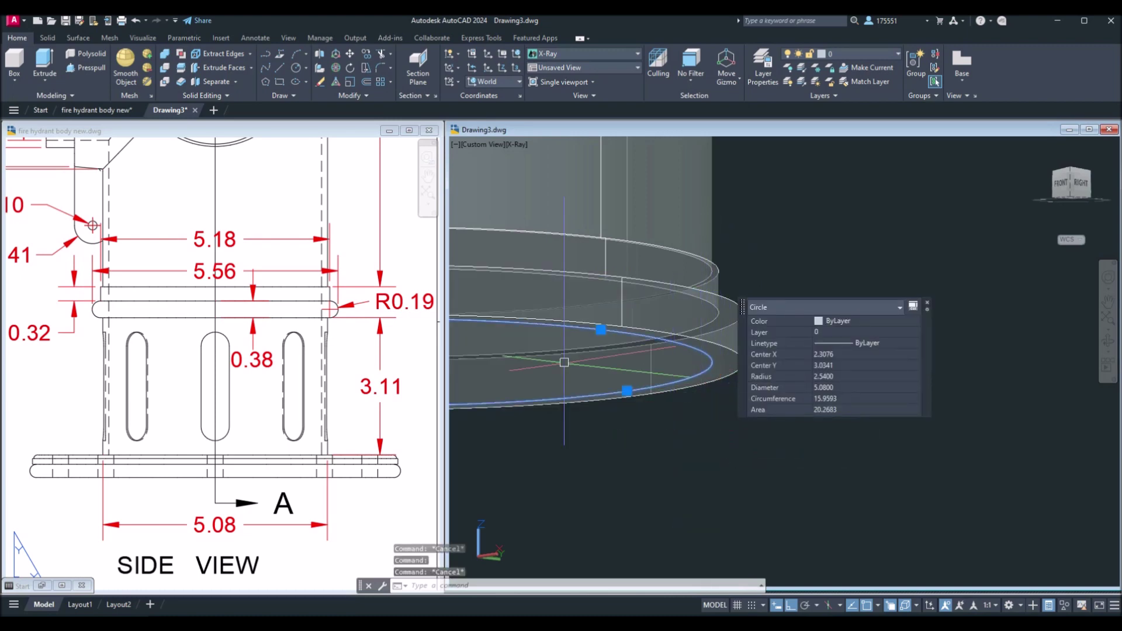
click(56, 70)
scroll(722, 488, down, 3)
middle_drag(722, 488, 792, 385)
scroll(761, 399, down, 2)
click(671, 421)
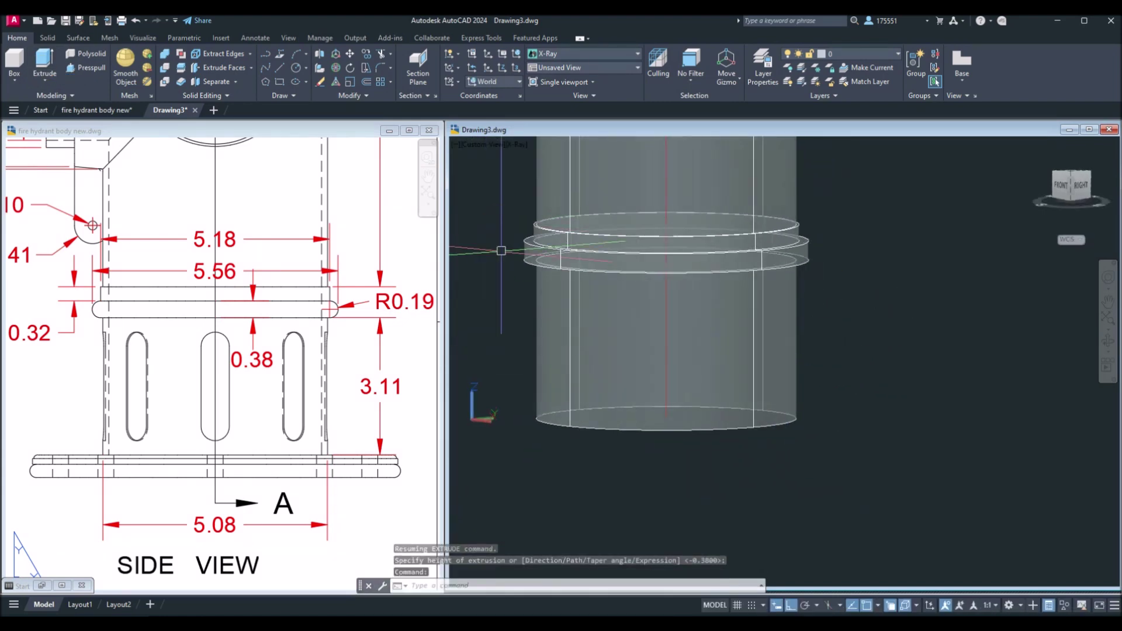
Union all the stacked cylinders of the hydrant body into one solid
scroll(782, 266, up, 5)
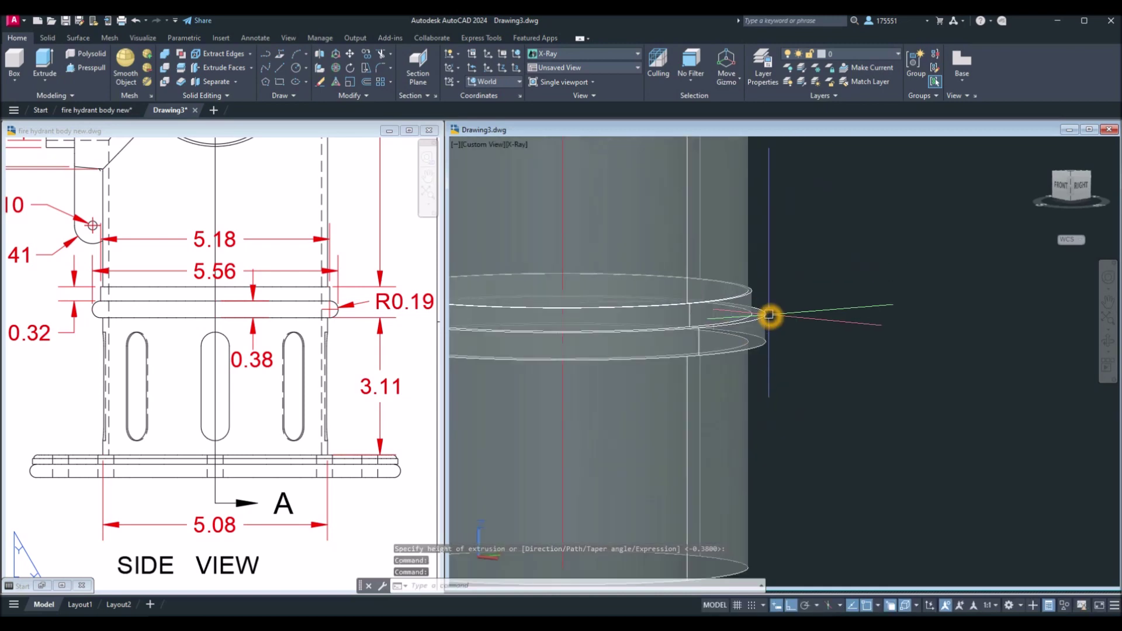
scroll(773, 450, down, 5)
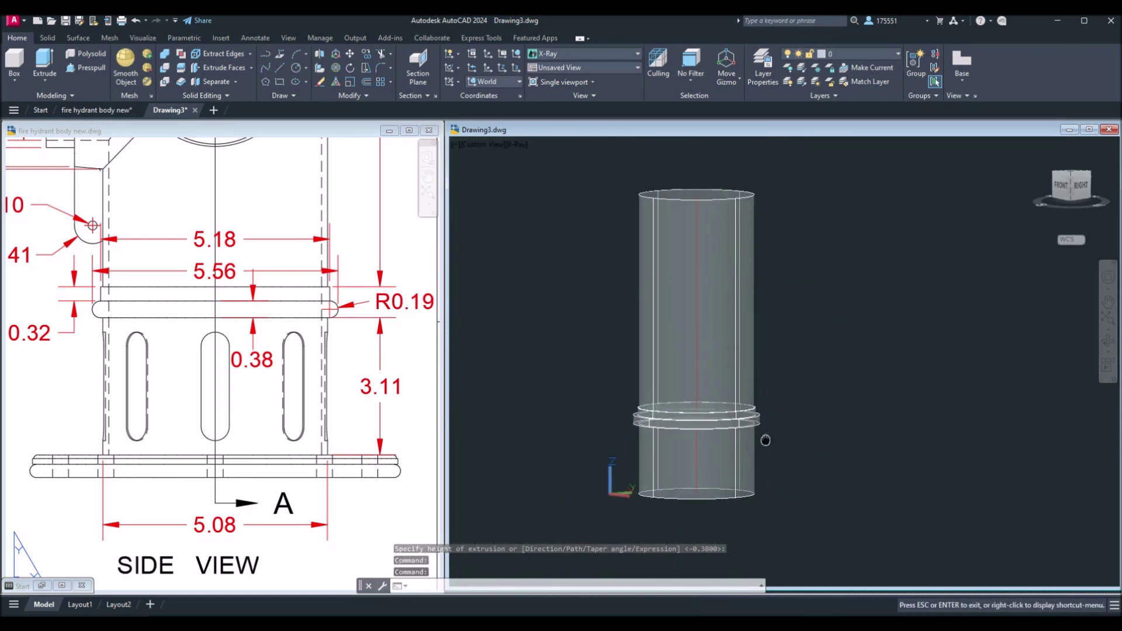
click(167, 59)
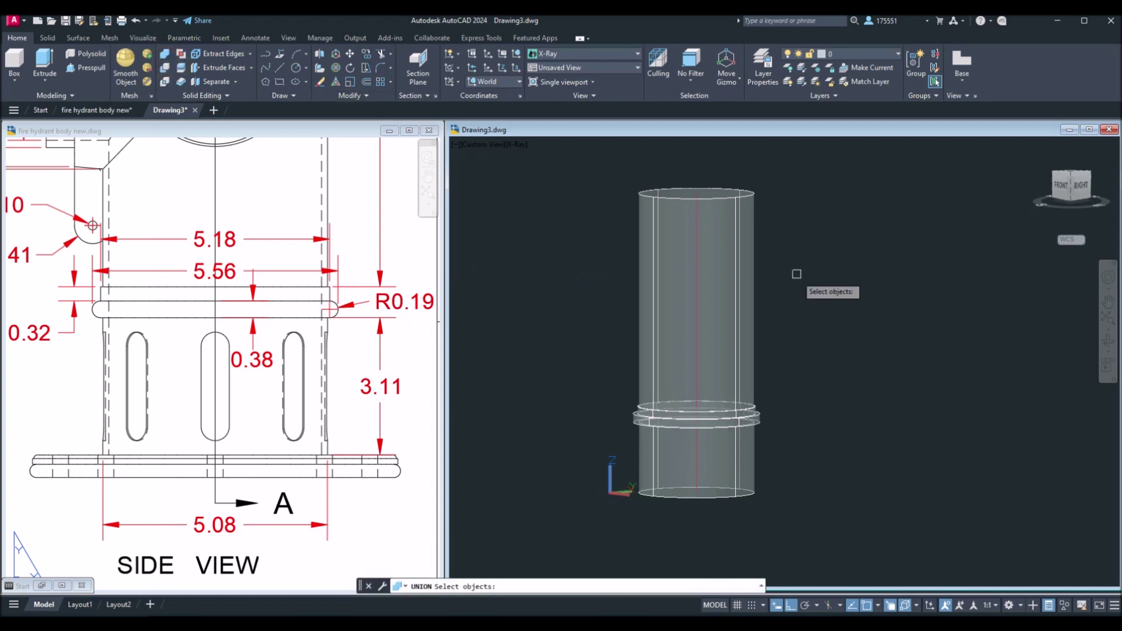
click(792, 506)
click(601, 240)
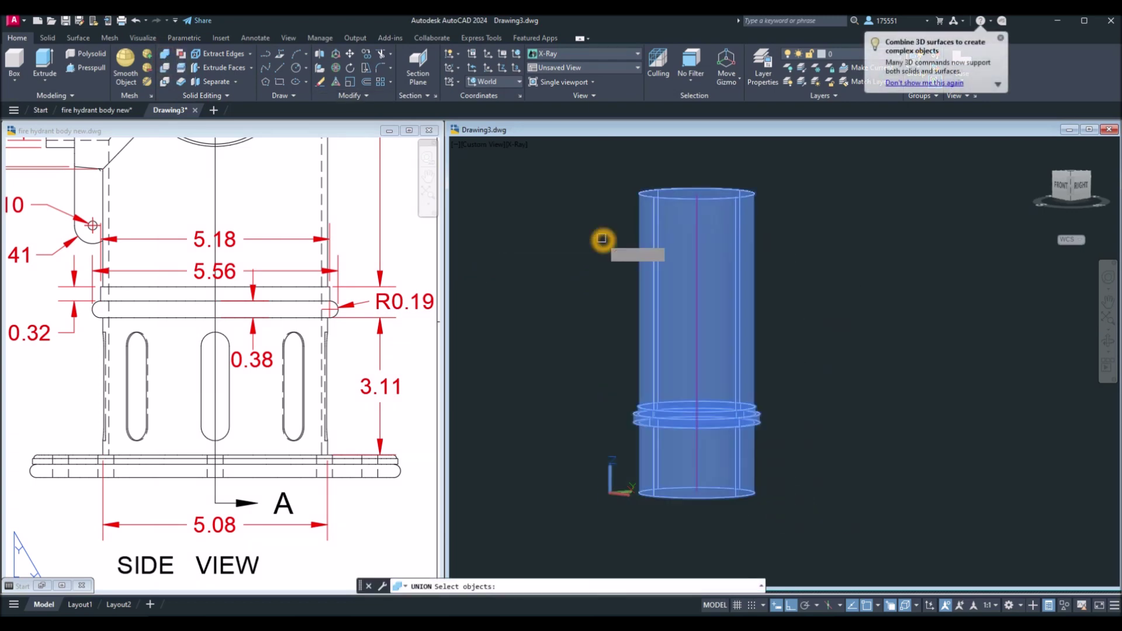
right_click(759, 250)
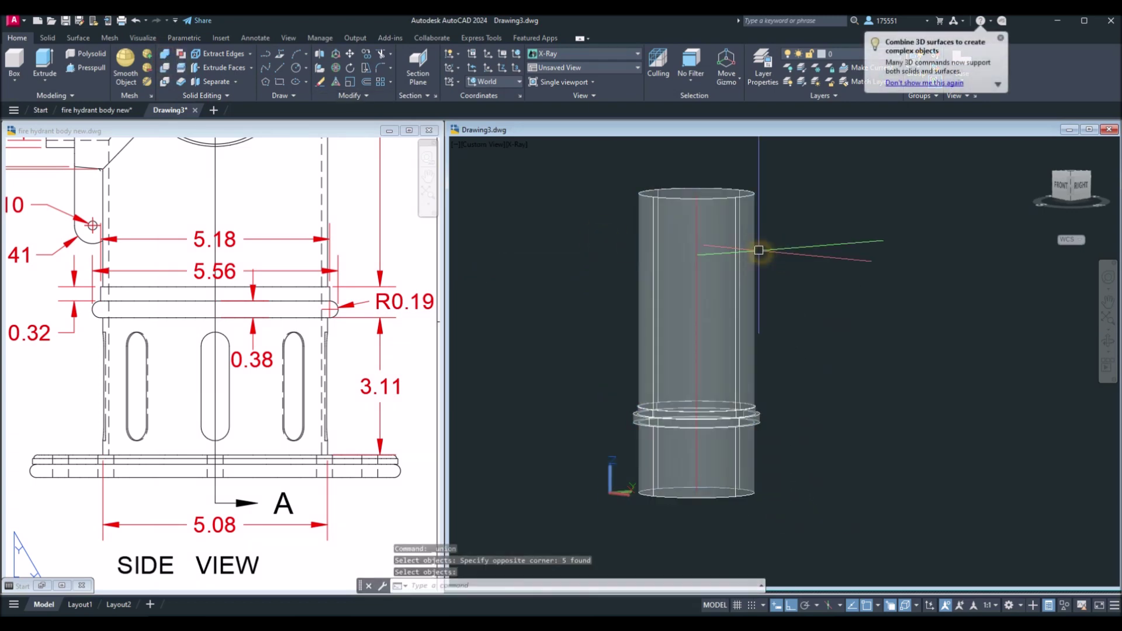
Set the 3D model's visual style to Shaded with edges and inspect the ring around the body
click(500, 148)
click(520, 147)
click(520, 147)
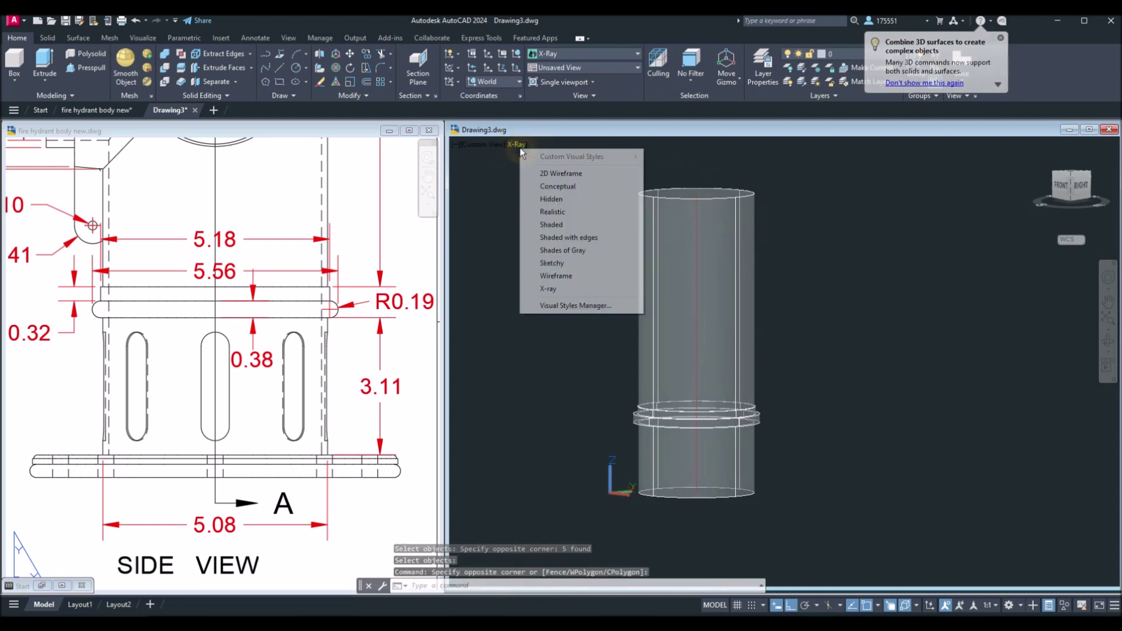
click(572, 238)
scroll(769, 418, down, 3)
scroll(769, 417, up, 6)
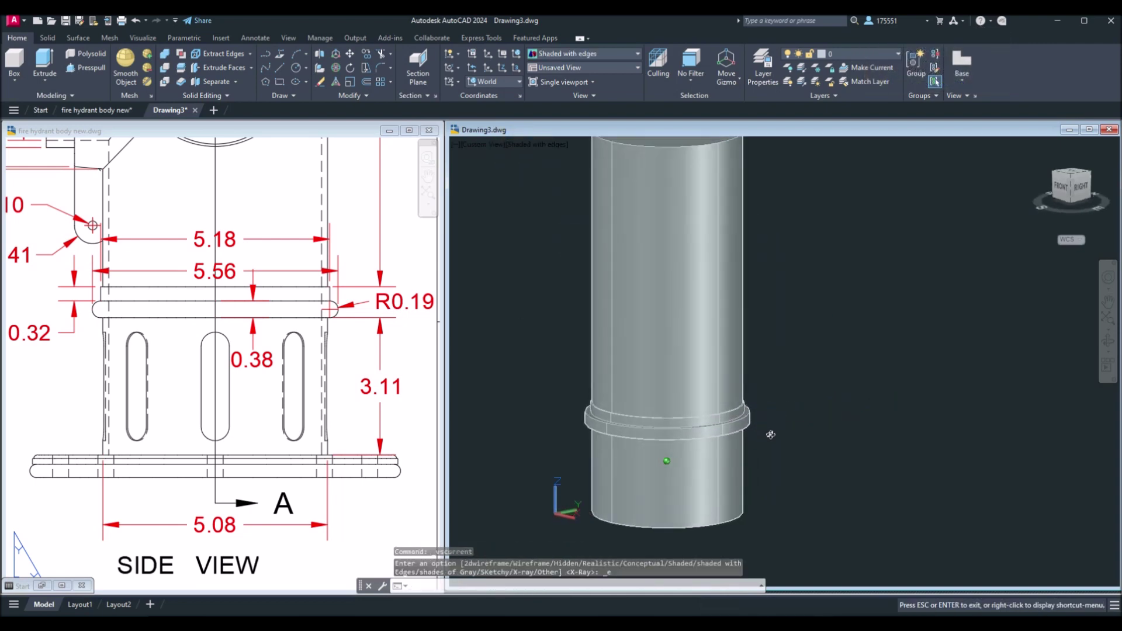
scroll(757, 426, down, 5)
scroll(755, 426, up, 5)
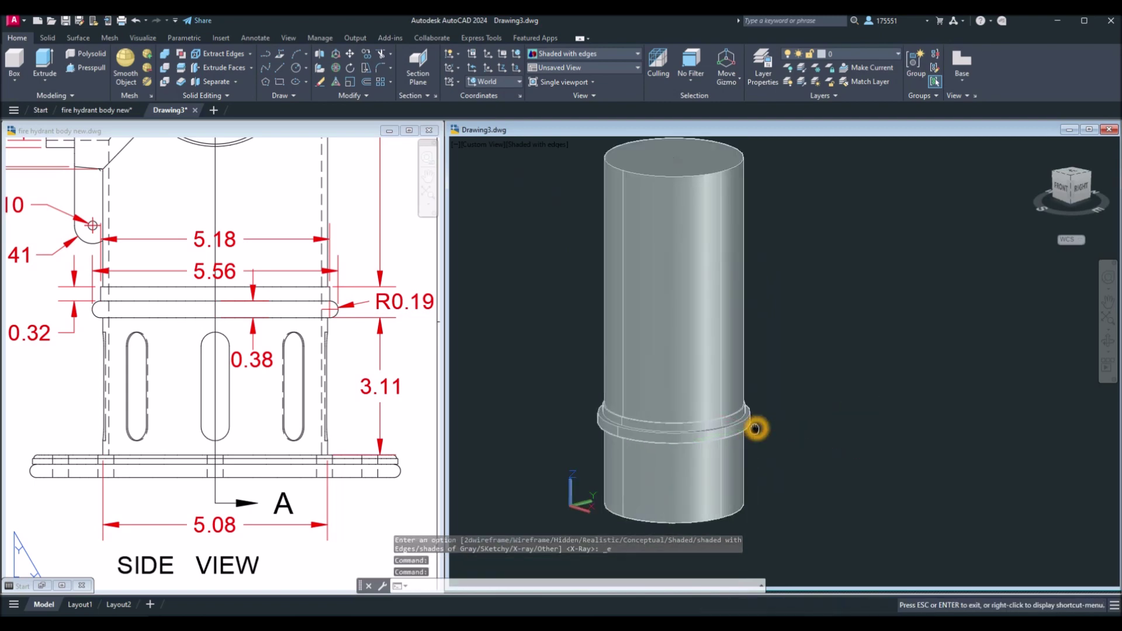
scroll(754, 426, up, 2)
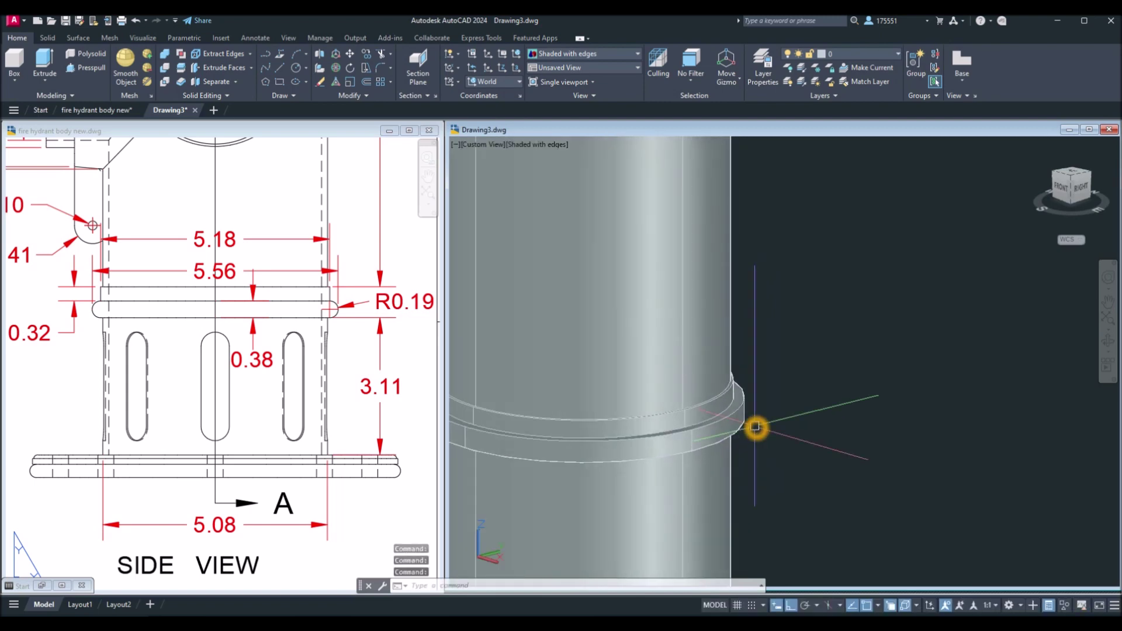
Check the ring's edge radius in the reference side view and set the Fillet Edge radius to .19 in the 3D drawing
click(266, 419)
middle_drag(319, 338, 247, 379)
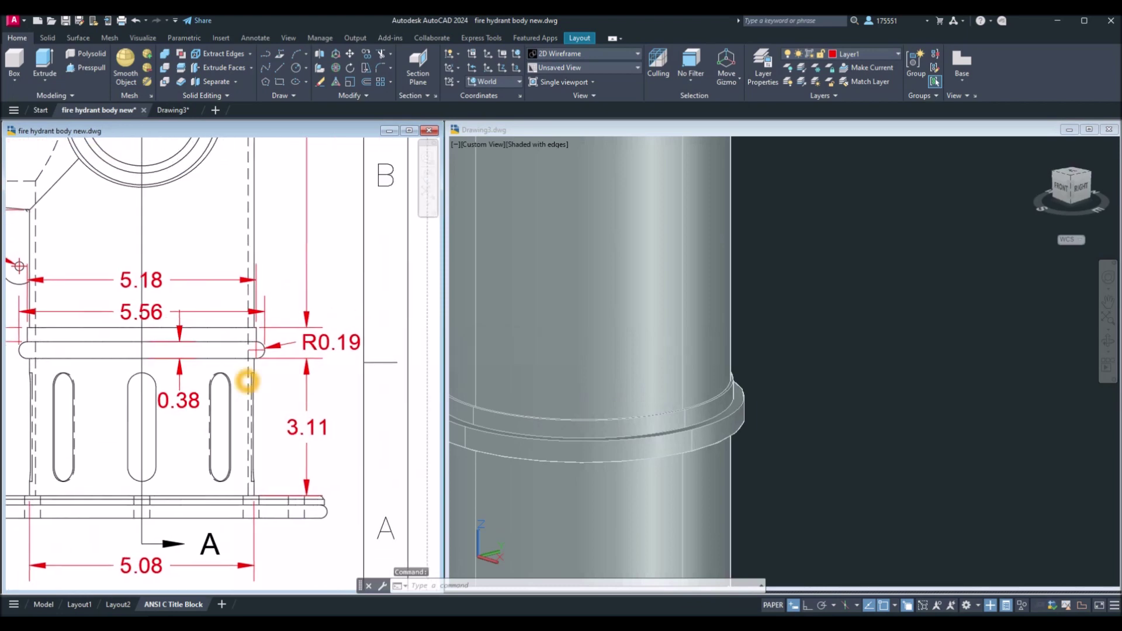
click(275, 344)
key(Escape)
click(322, 344)
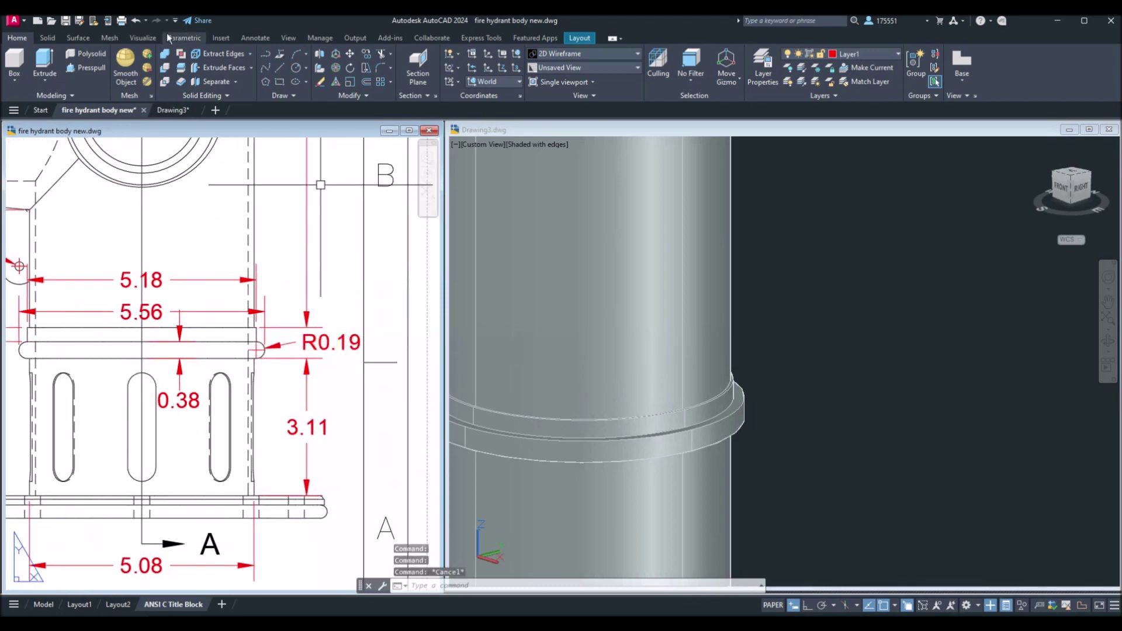
click(45, 38)
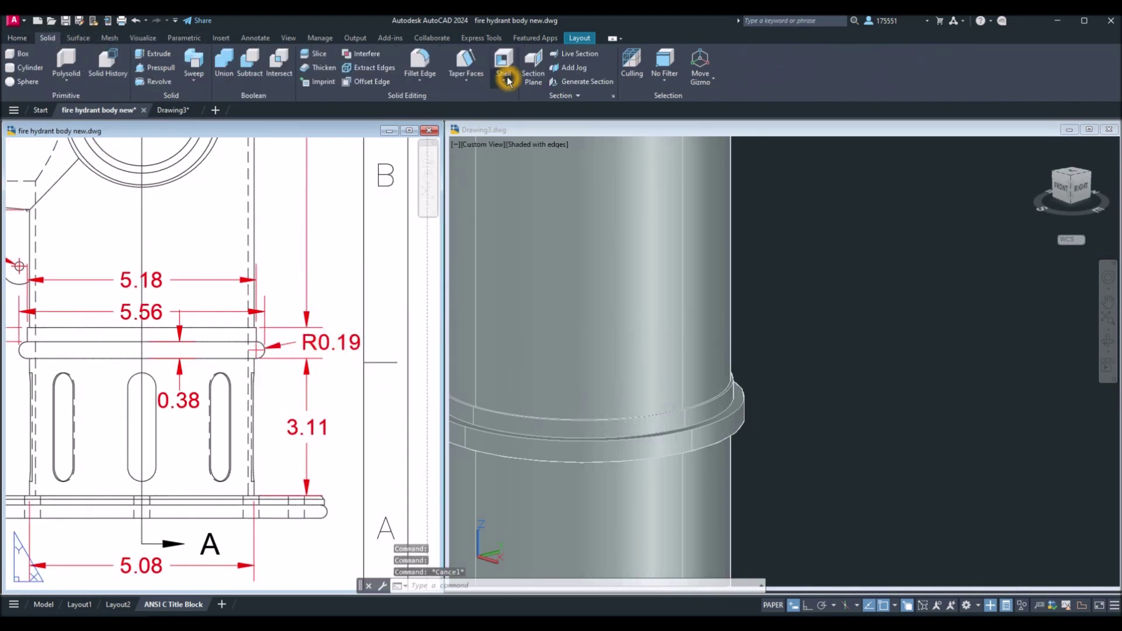
click(439, 69)
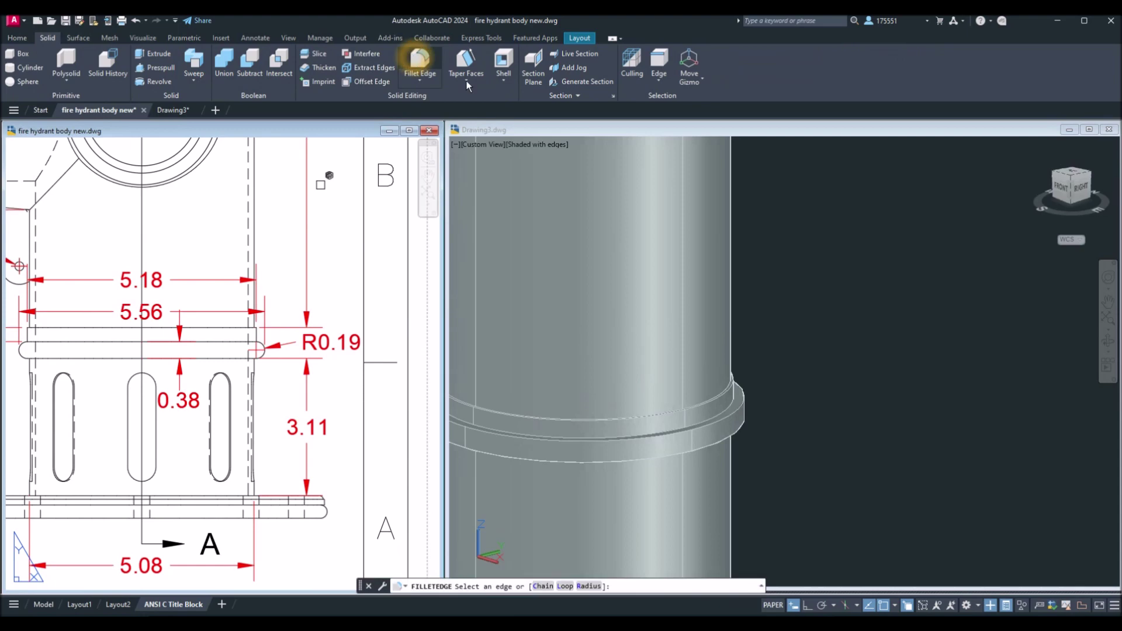
click(800, 269)
click(418, 57)
right_click(832, 250)
click(896, 310)
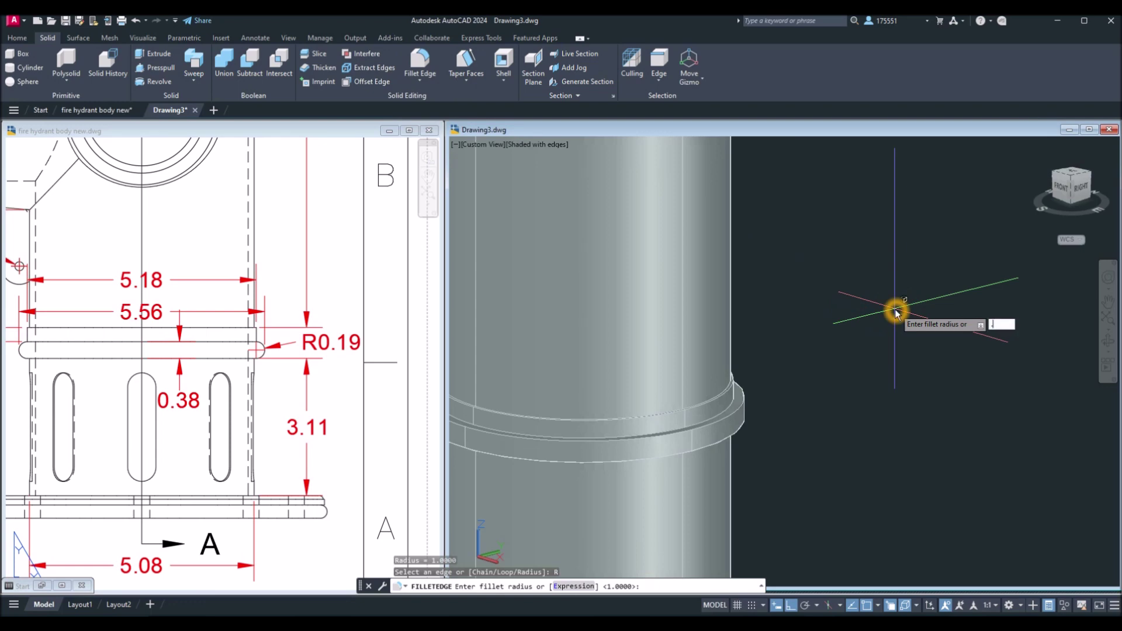
key(Return)
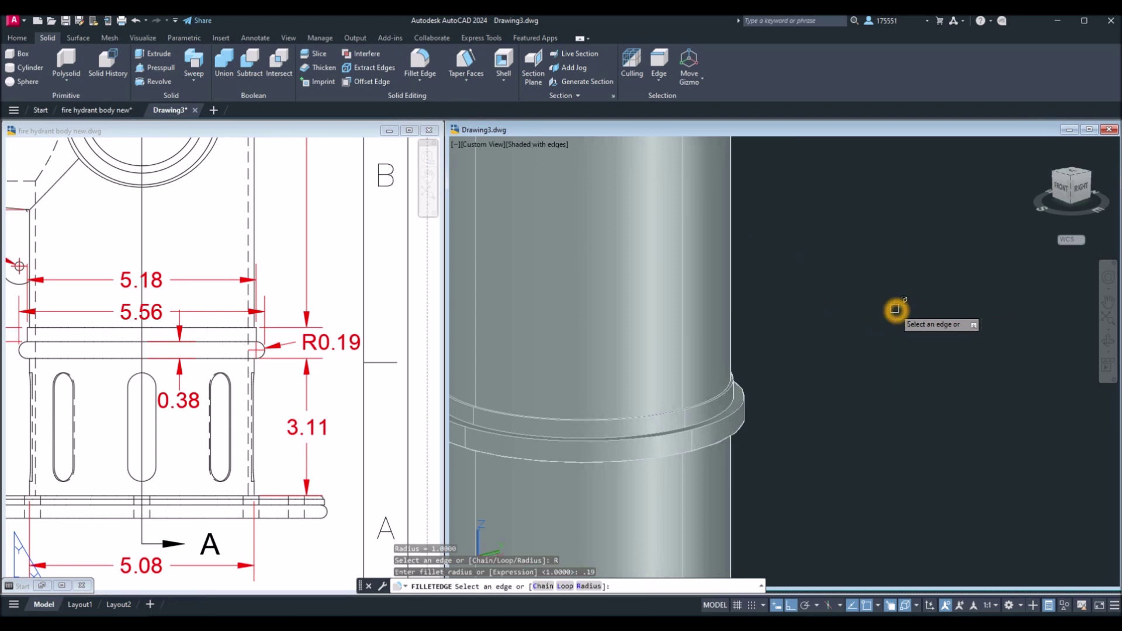
Fillet the upper and lower outer edges of the ring around the body
click(744, 402)
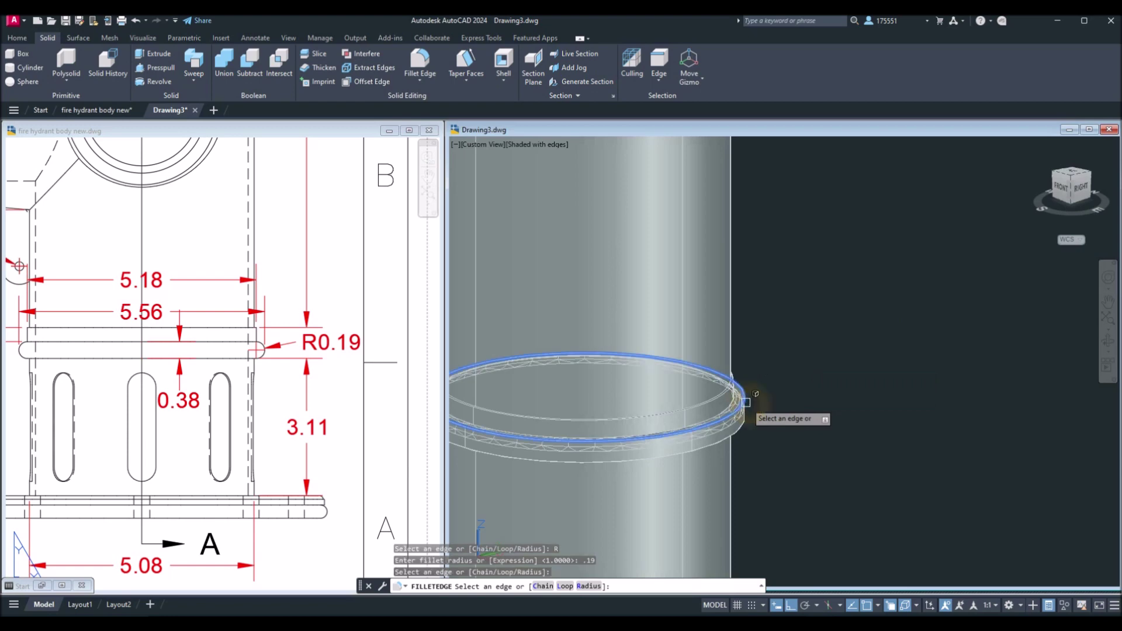
click(740, 430)
right_click(782, 397)
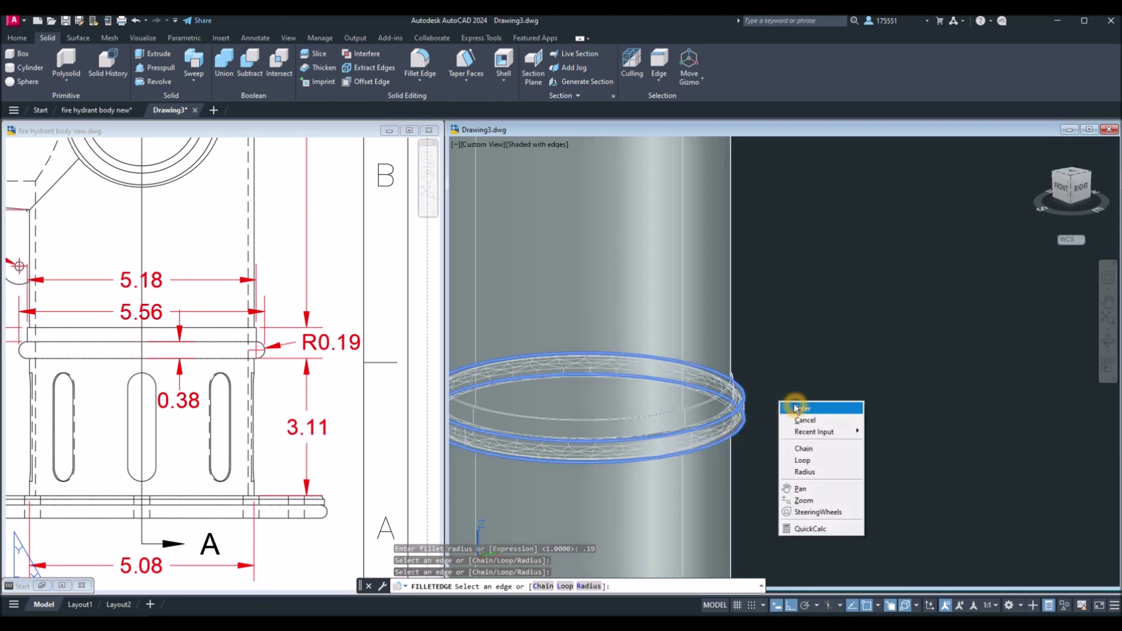
click(790, 403)
right_click(796, 406)
click(810, 412)
shift+middle_drag(814, 408, 825, 382)
key(Return)
scroll(812, 381, down, 3)
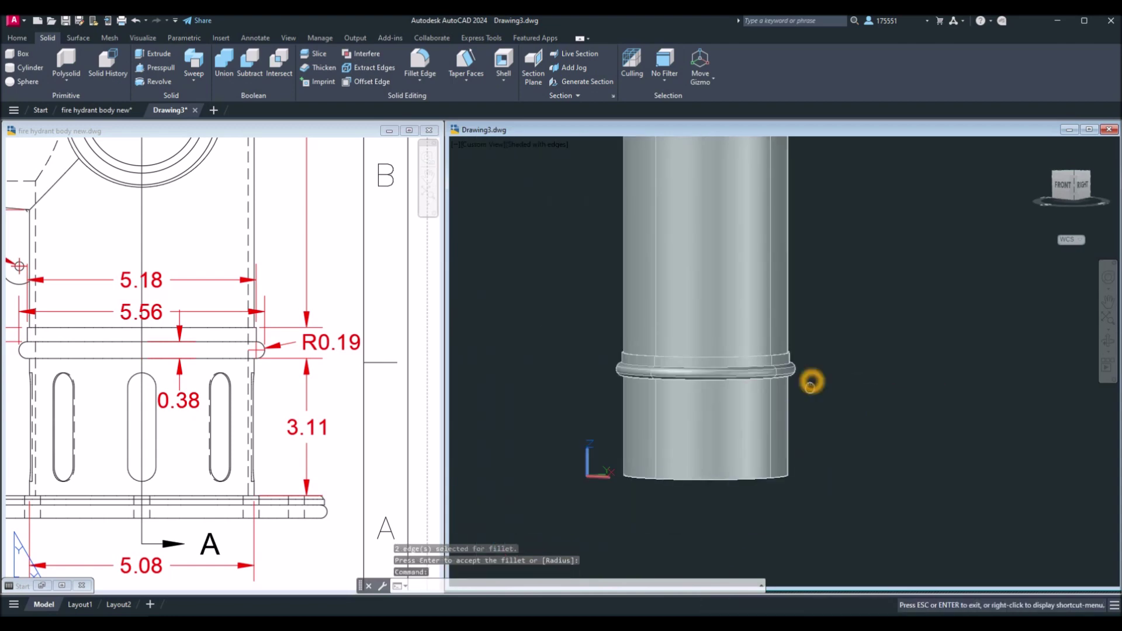
Examine the top flange's diameter in the front view of the reference drawing
click(342, 470)
scroll(339, 464, down, 2)
scroll(336, 459, down, 3)
click(743, 358)
middle_drag(744, 358, 745, 445)
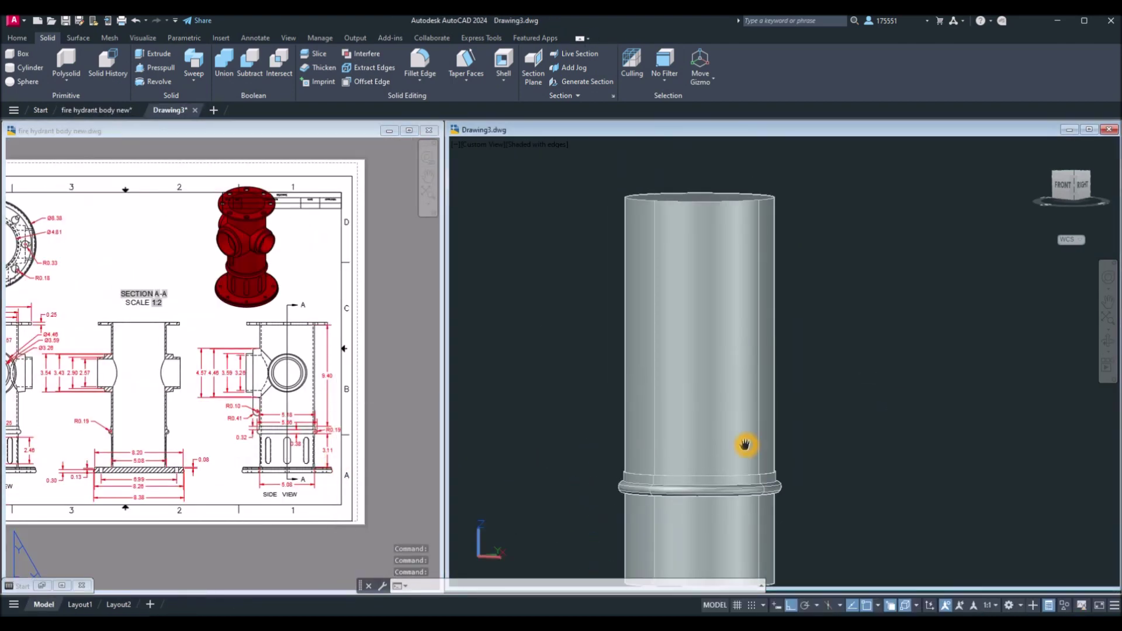
click(200, 387)
scroll(201, 383, down, 2)
scroll(310, 380, up, 2)
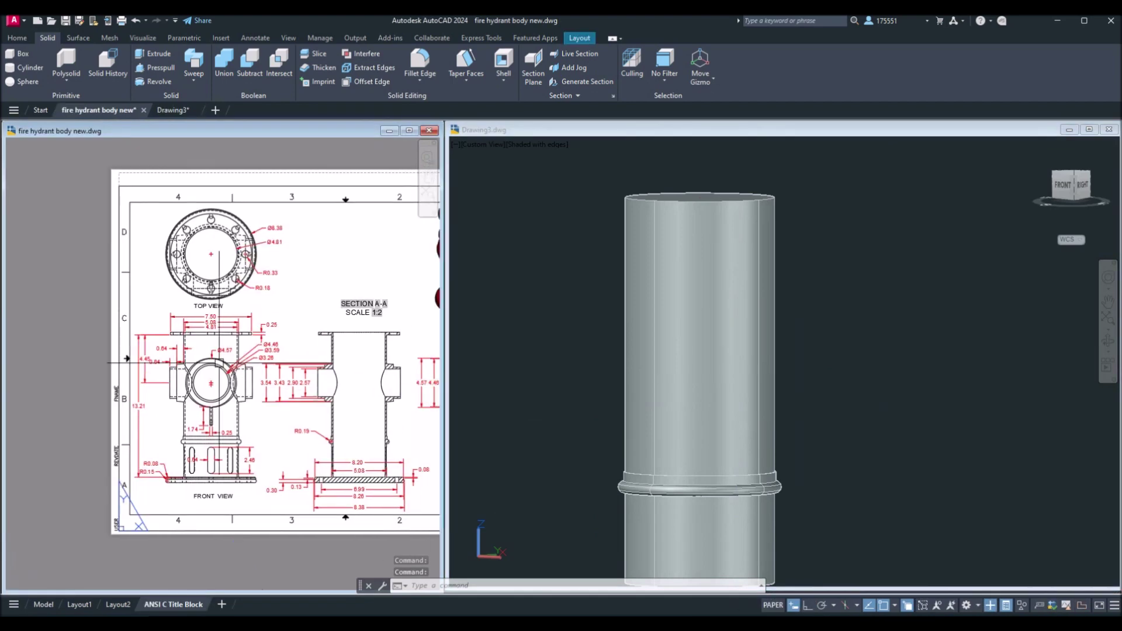
scroll(309, 379, up, 3)
middle_drag(222, 321, 210, 331)
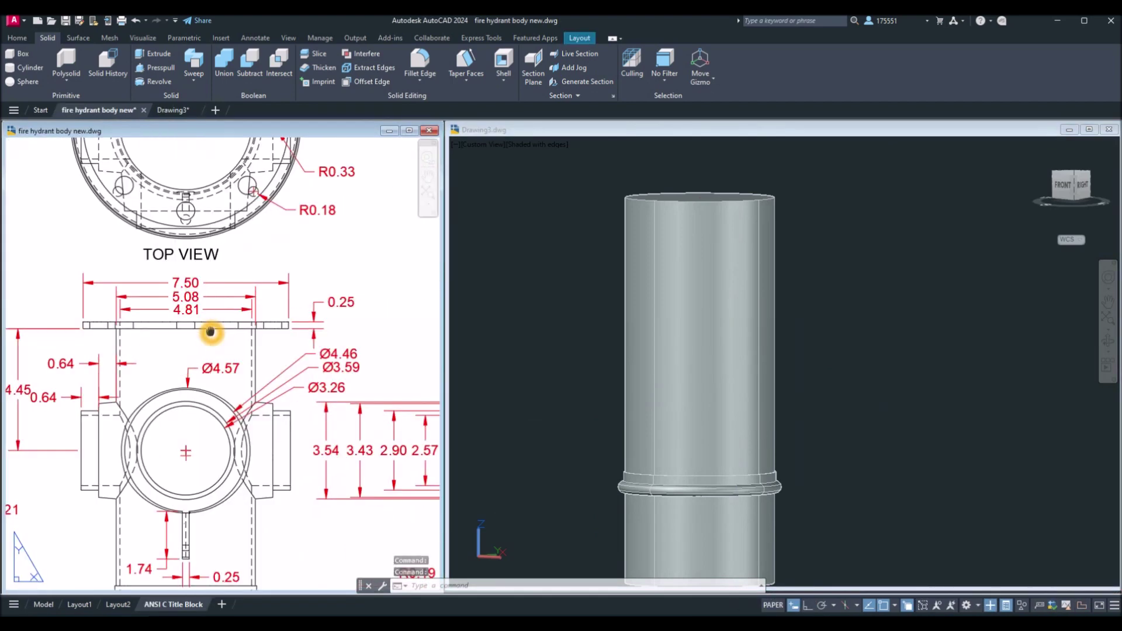
click(228, 282)
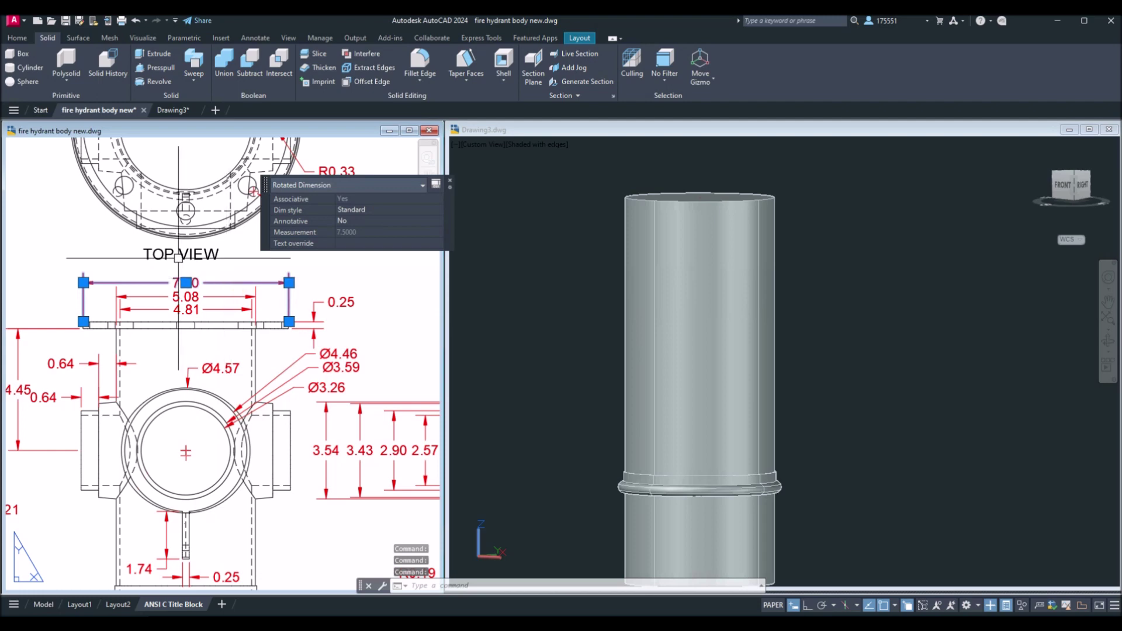
key(Escape)
Draw a circle with a diameter of 7.5 centred on the top face of the hydrant body
click(856, 209)
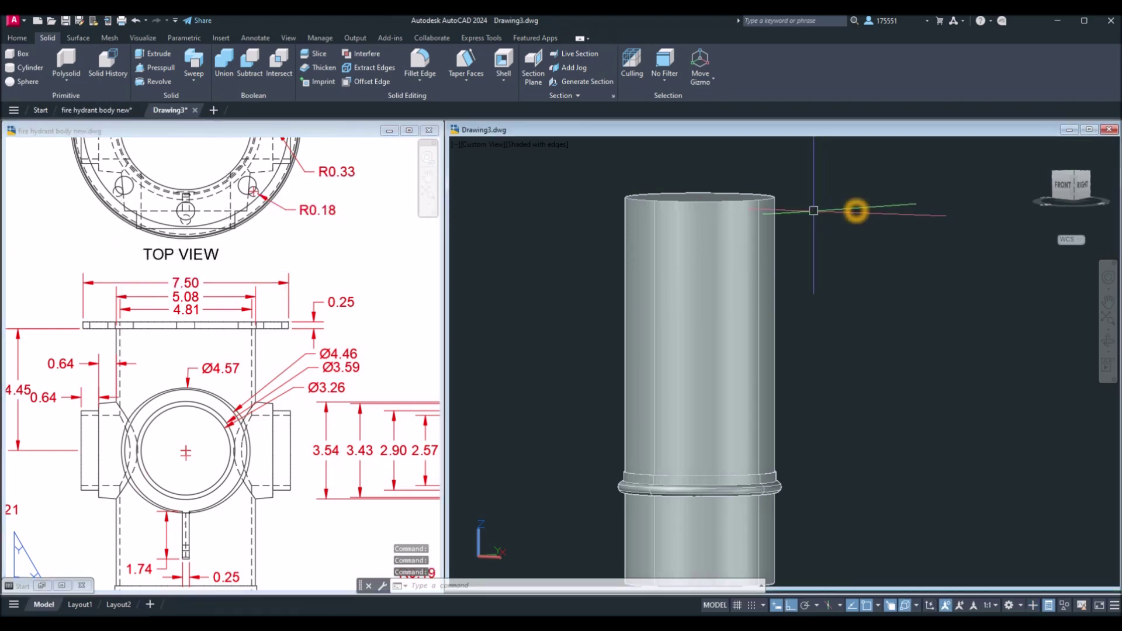
text(c)
key(Return)
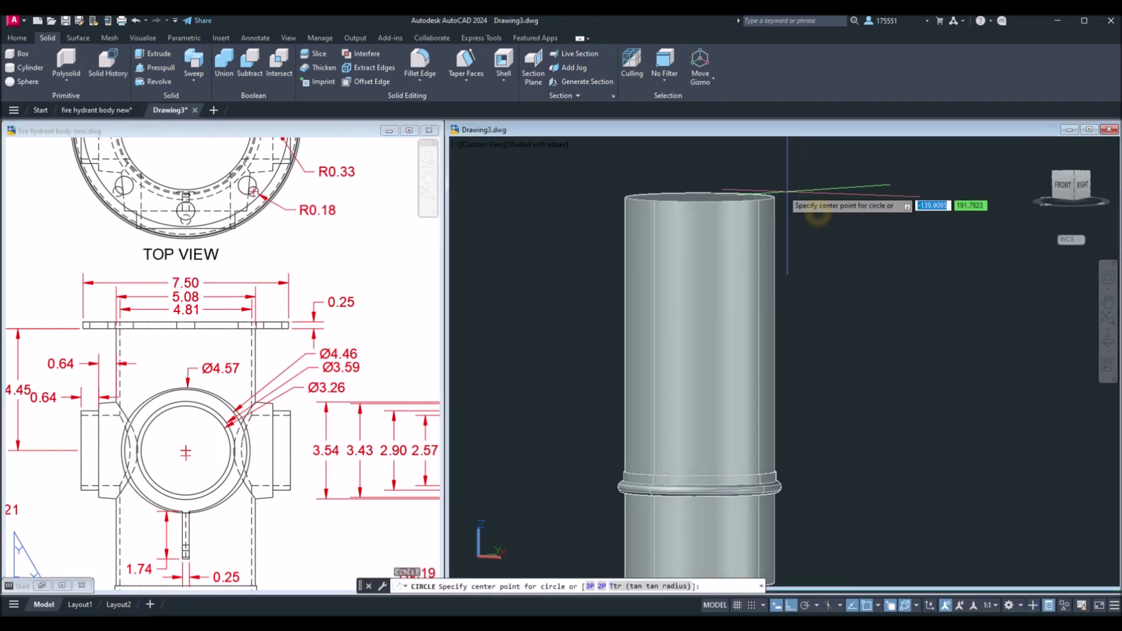
click(692, 195)
text(d)
key(Return)
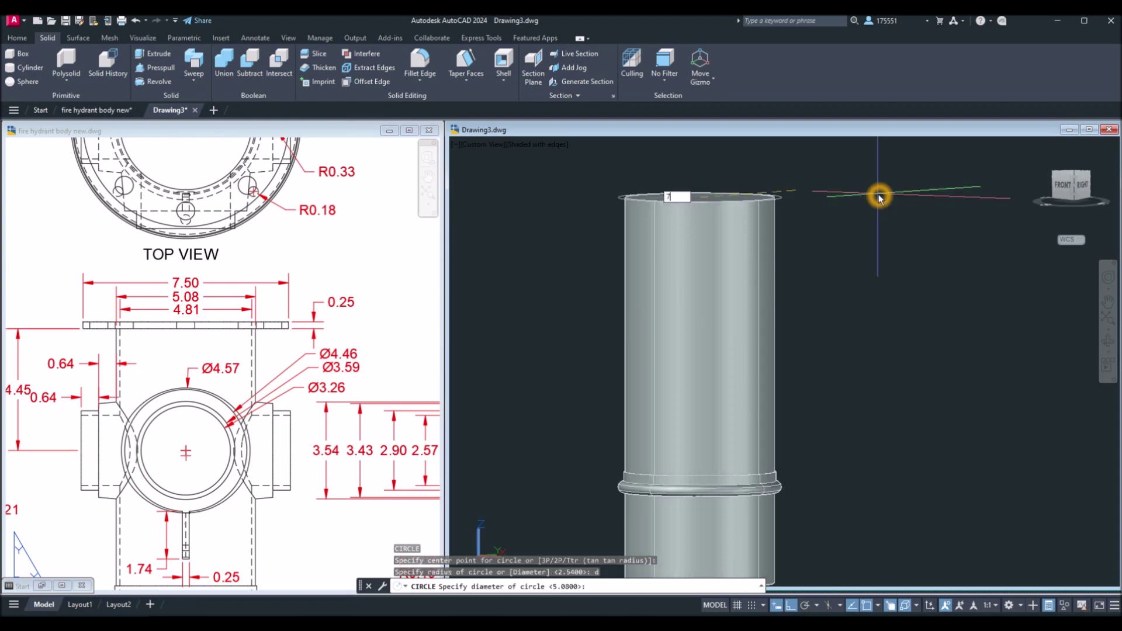
text(7.5)
key(Return)
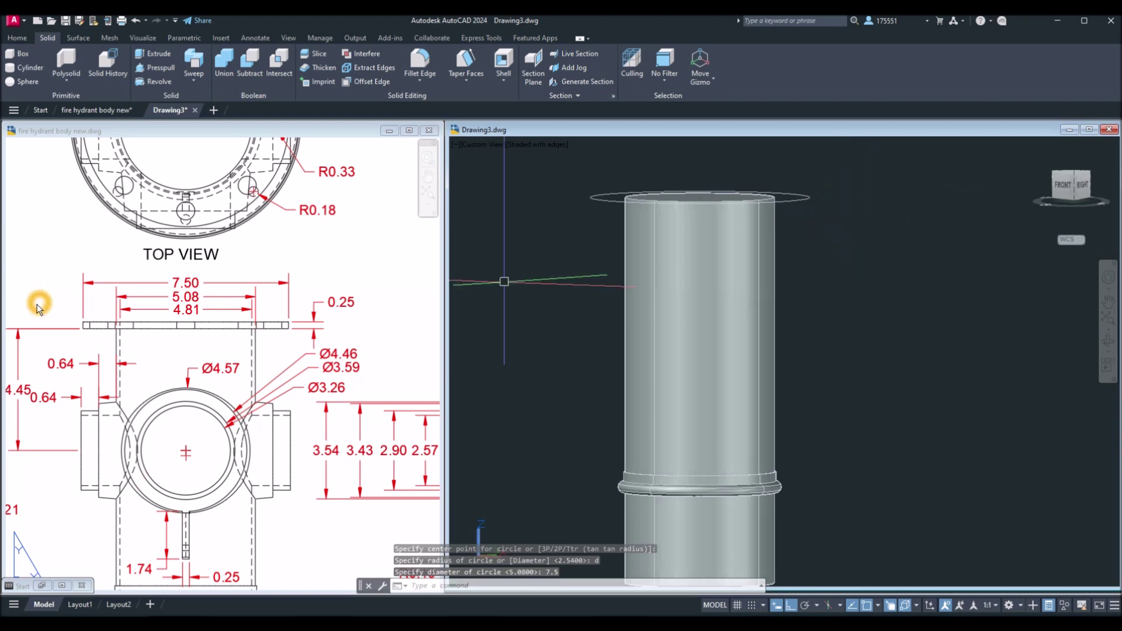
Check the top flange's thickness in the reference and extrude the 7.5 diameter circle .25 to form the flange
click(347, 309)
click(348, 310)
key(Escape)
click(909, 290)
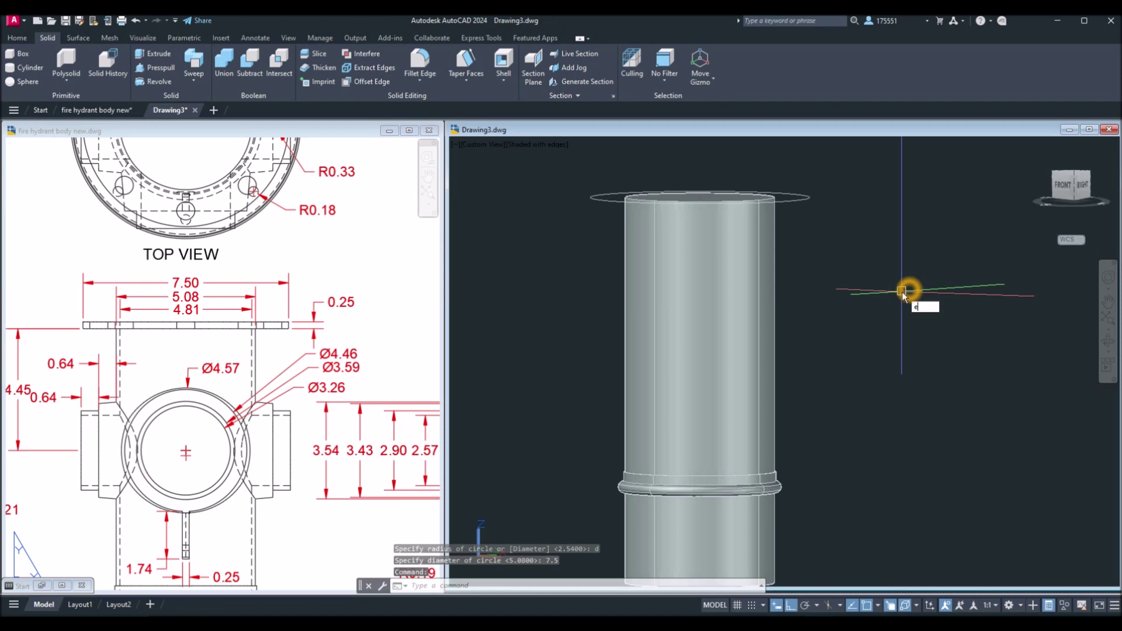
text(ext)
key(Return)
click(809, 198)
right_click(853, 211)
click(877, 217)
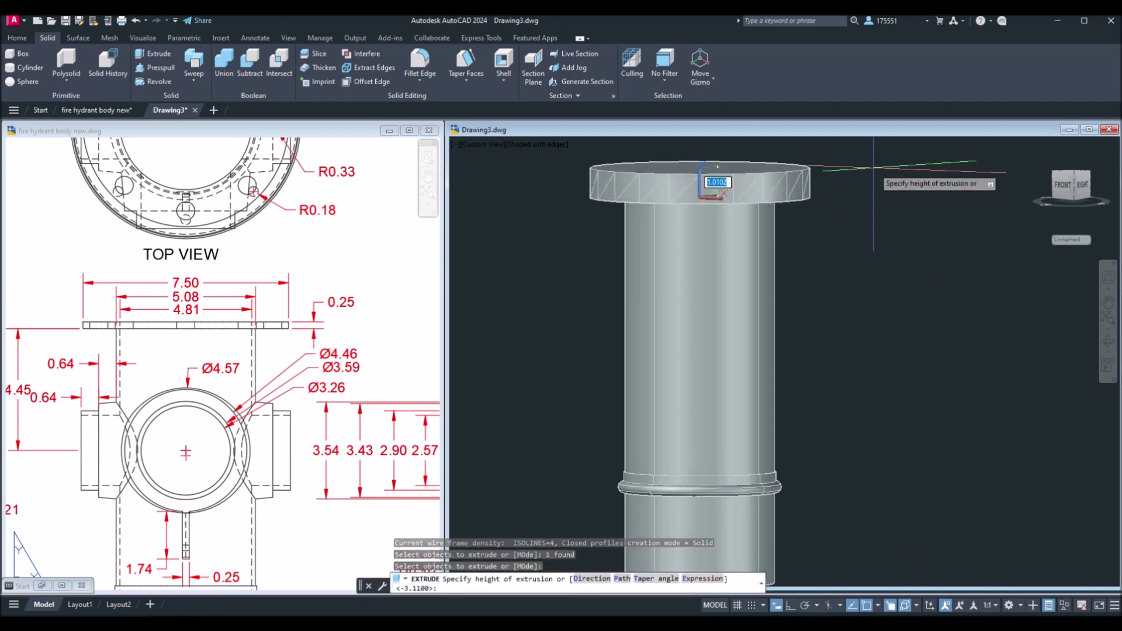
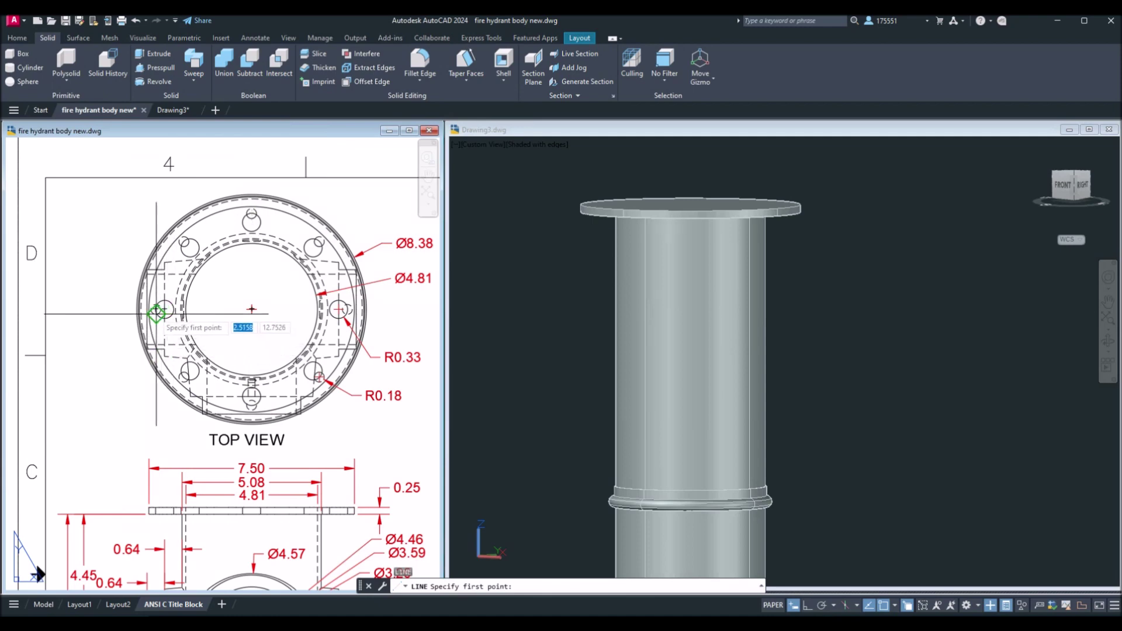
scroll(156, 313, up, 4)
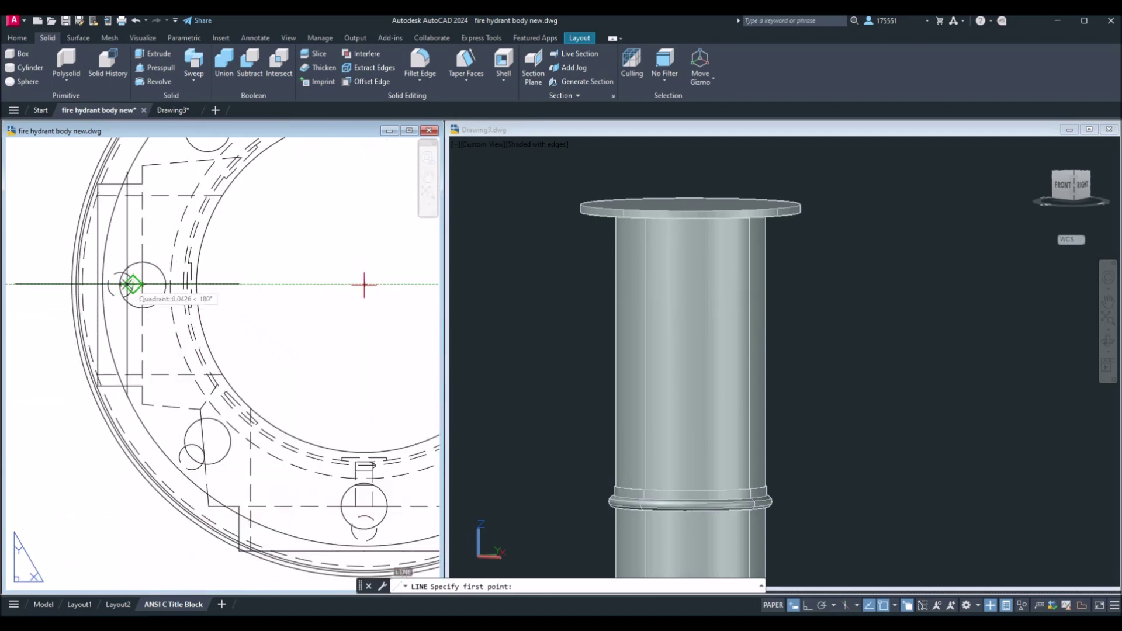
click(120, 285)
scroll(183, 395, down, 3)
middle_drag(183, 396, 187, 252)
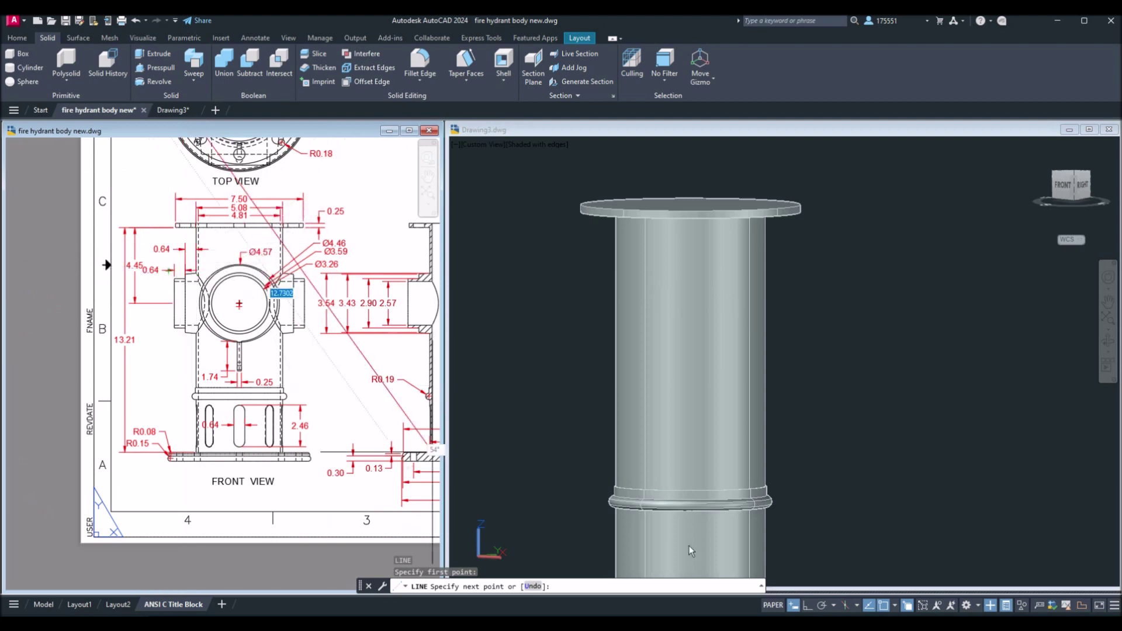
click(808, 606)
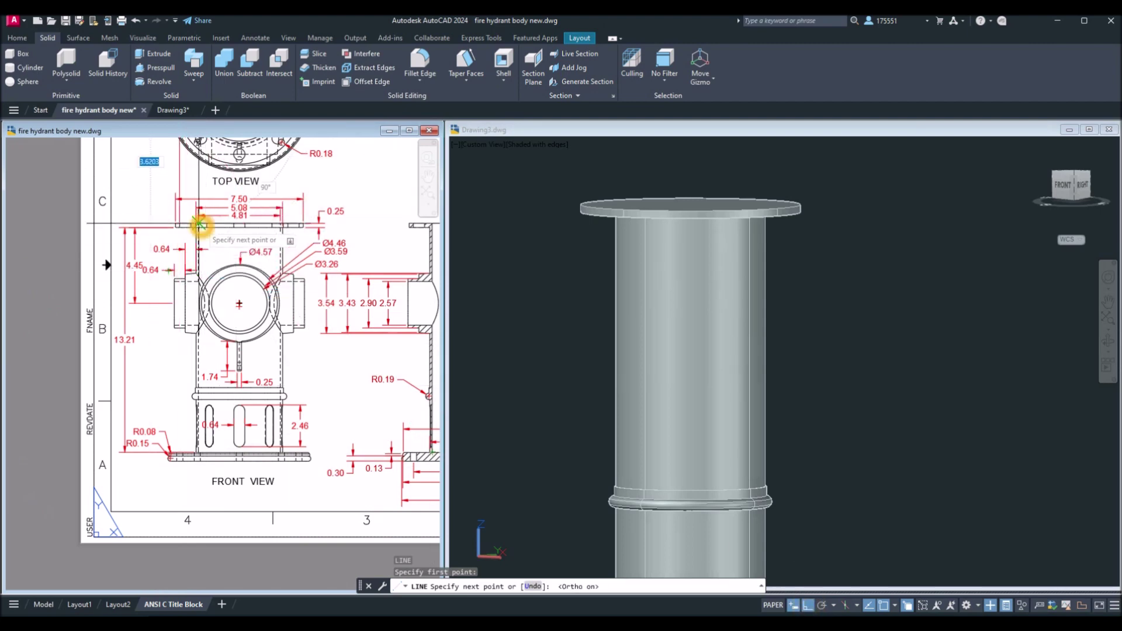
scroll(183, 236, up, 2)
middle_drag(185, 238, 183, 283)
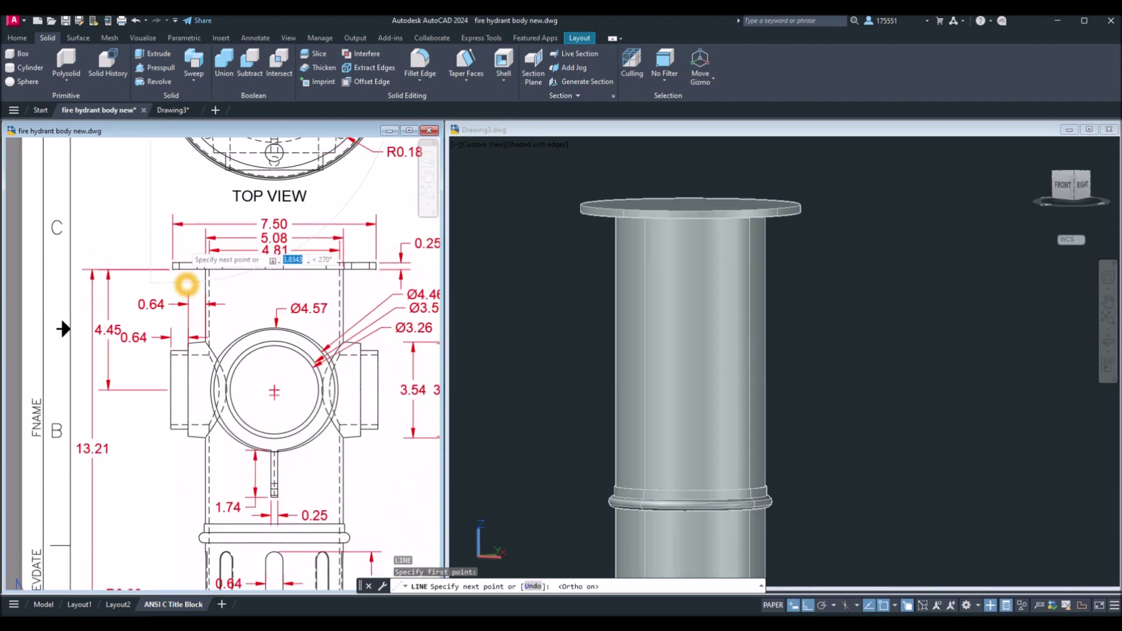
key(Escape)
Check the top flange's bolt holes in the reference top view and return to the 3D drawing
click(189, 265)
middle_drag(189, 265, 188, 438)
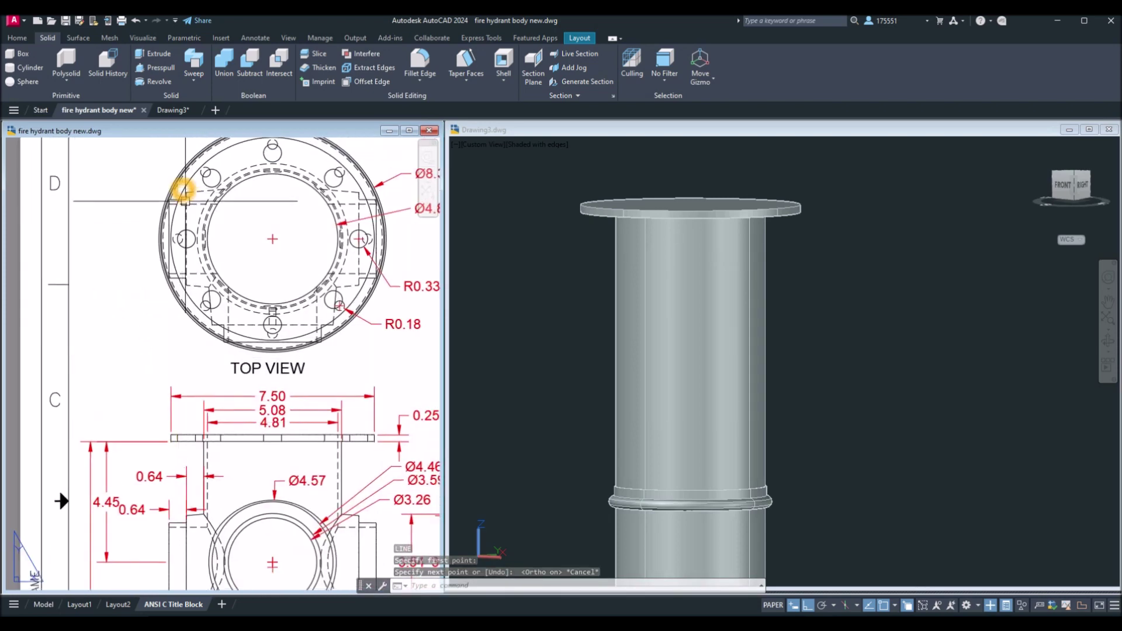
click(738, 241)
click(791, 233)
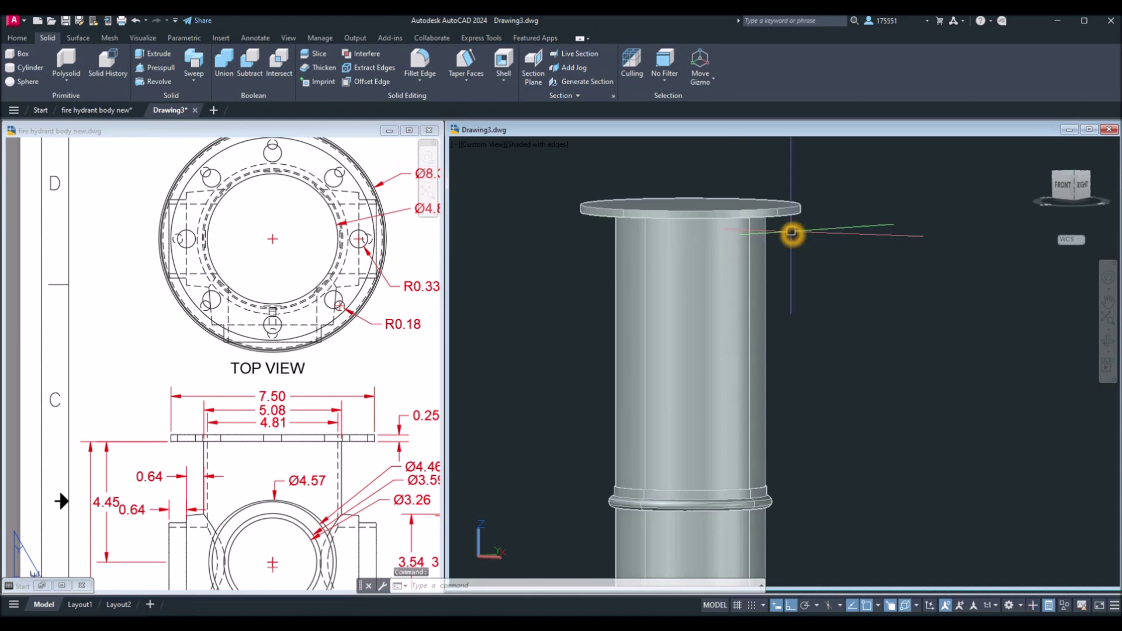
Add a vertical linear dimension between the centres of the uppermost and lowermost bolt holes in the reference drawing's top view
click(317, 276)
click(283, 381)
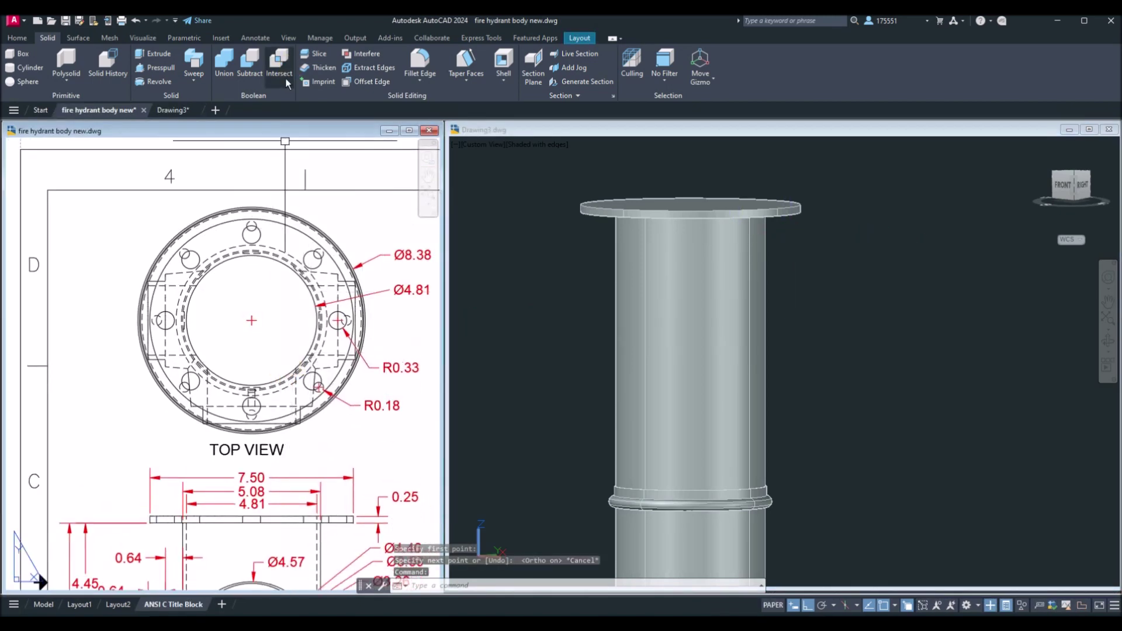
click(255, 38)
click(240, 84)
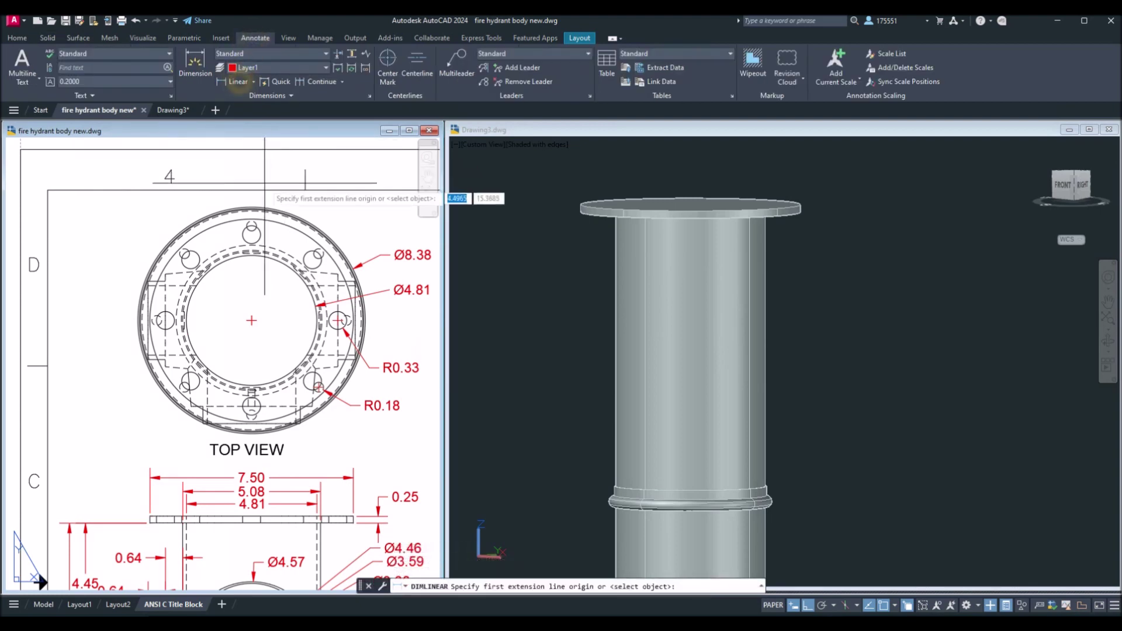
click(252, 234)
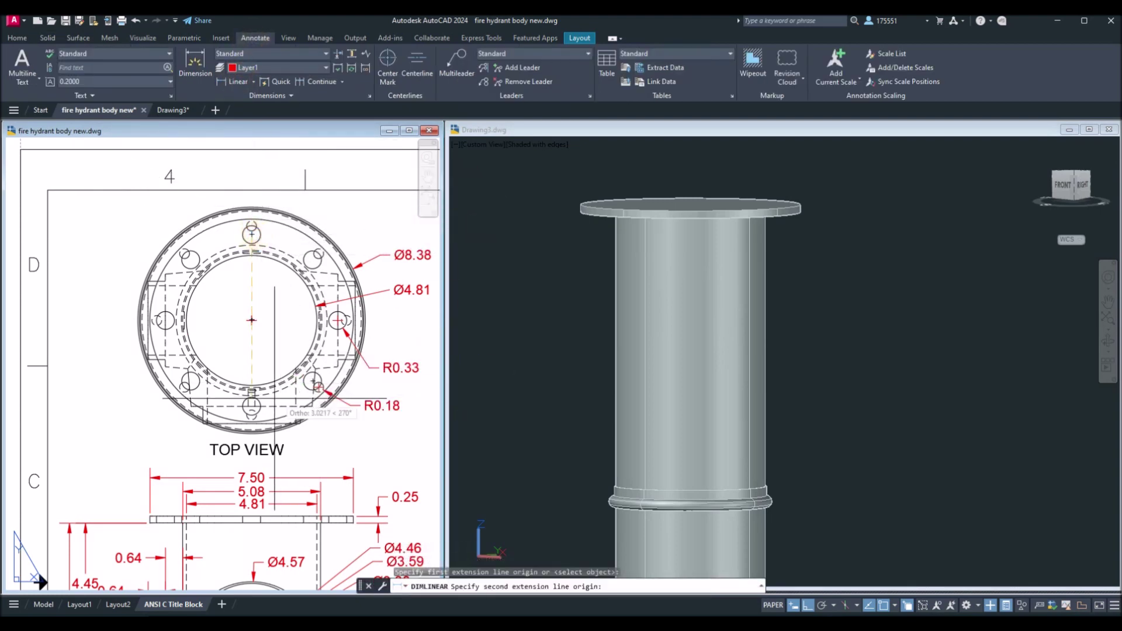
shift+right_click(251, 407)
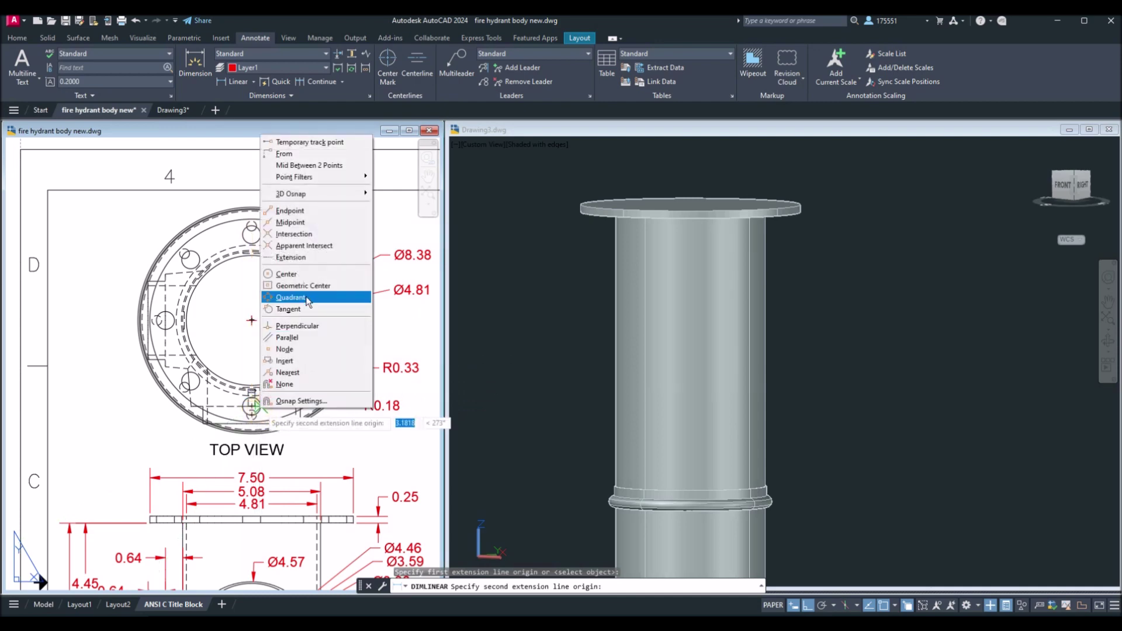
click(306, 275)
scroll(251, 426, up, 2)
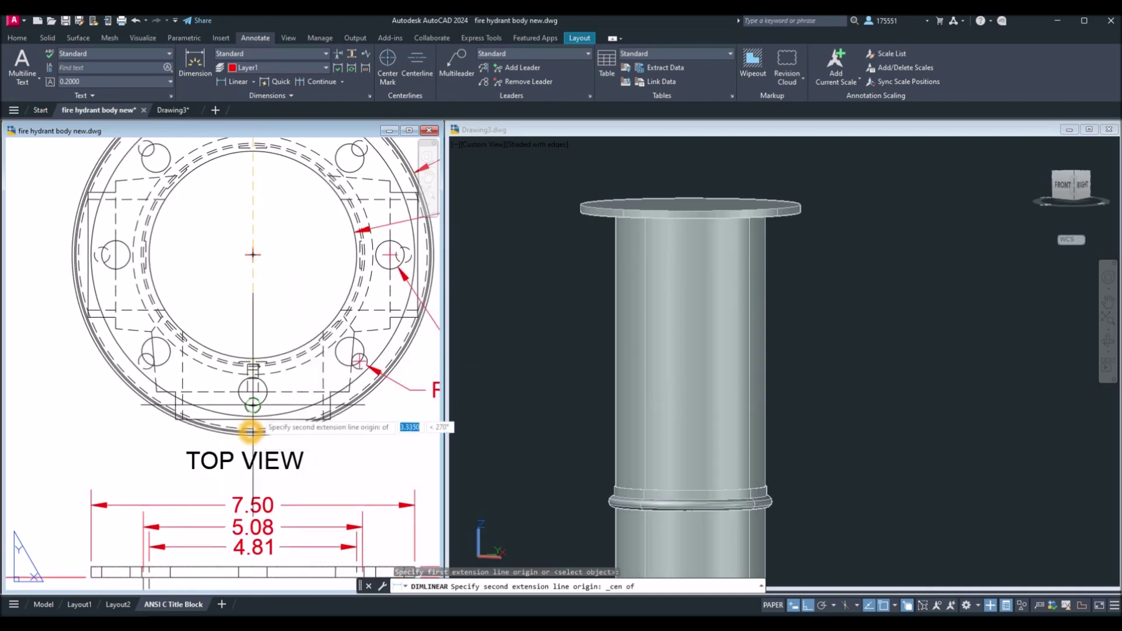
click(252, 392)
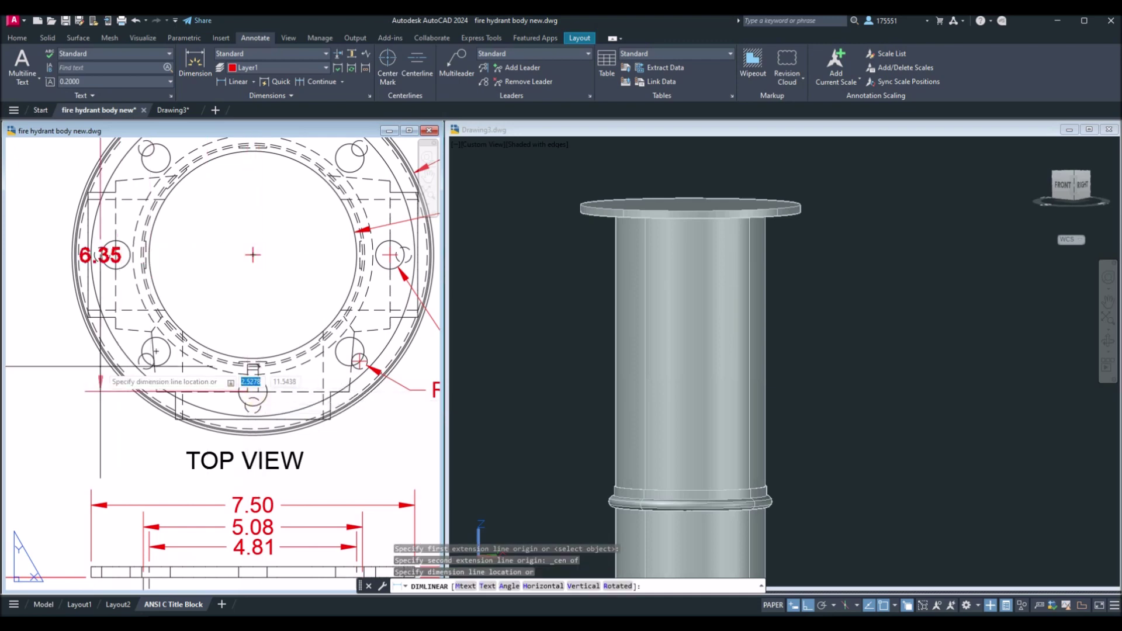
click(26, 369)
scroll(92, 365, down, 3)
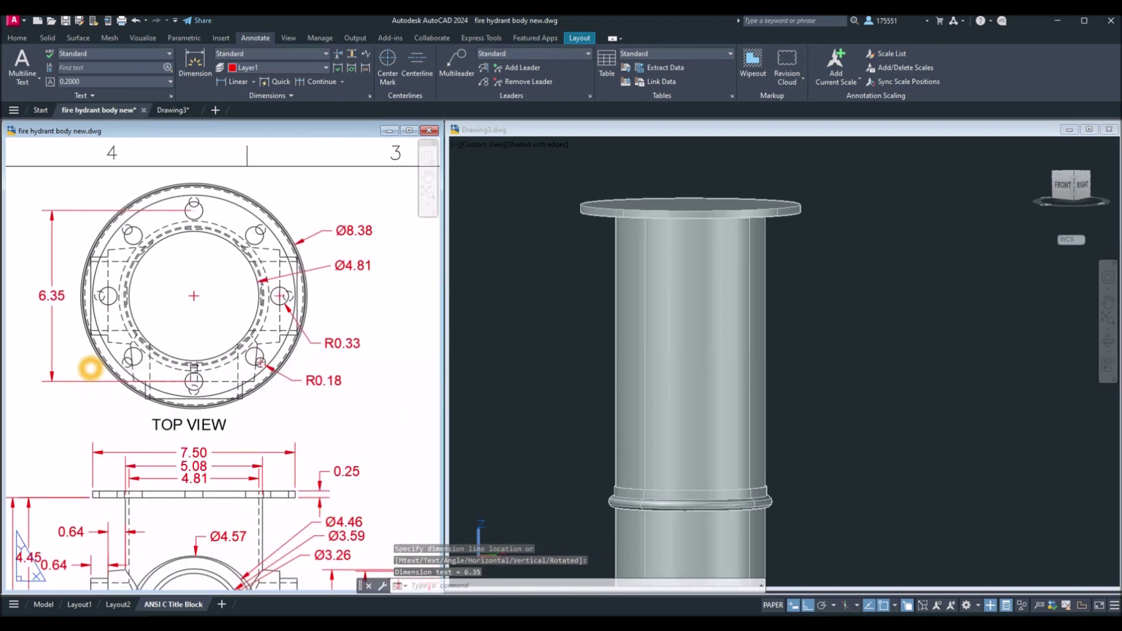
Draw a bolt circle with a diameter of 6.35 centred on the top face of the hydrant's flange in the 3D drawing
click(893, 212)
shift+middle_drag(779, 245, 788, 272)
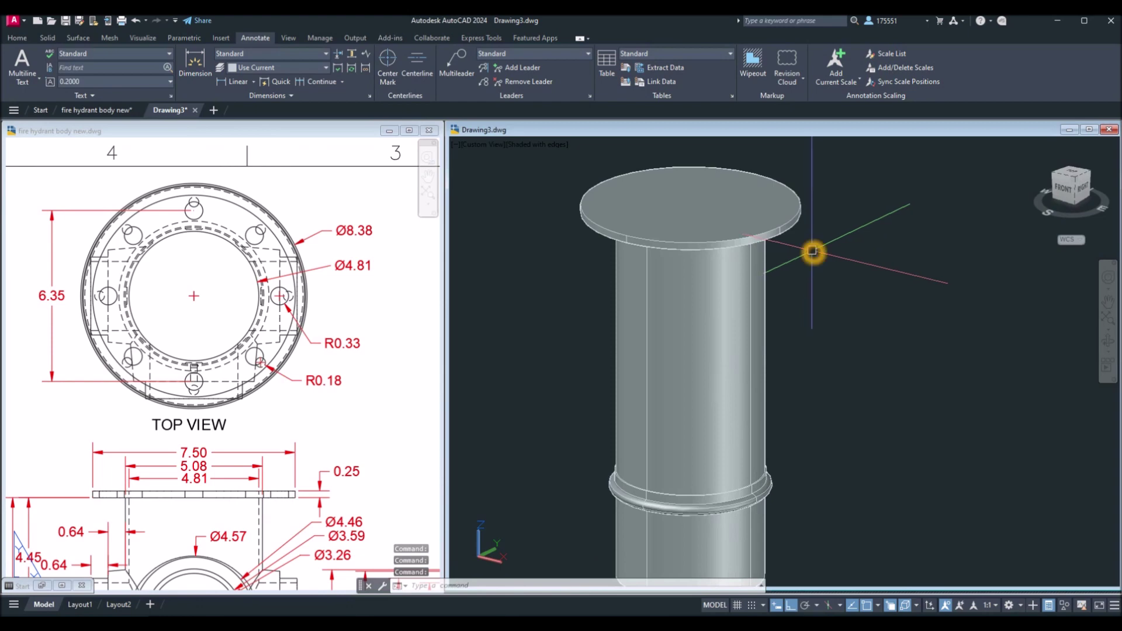
text(c)
key(Return)
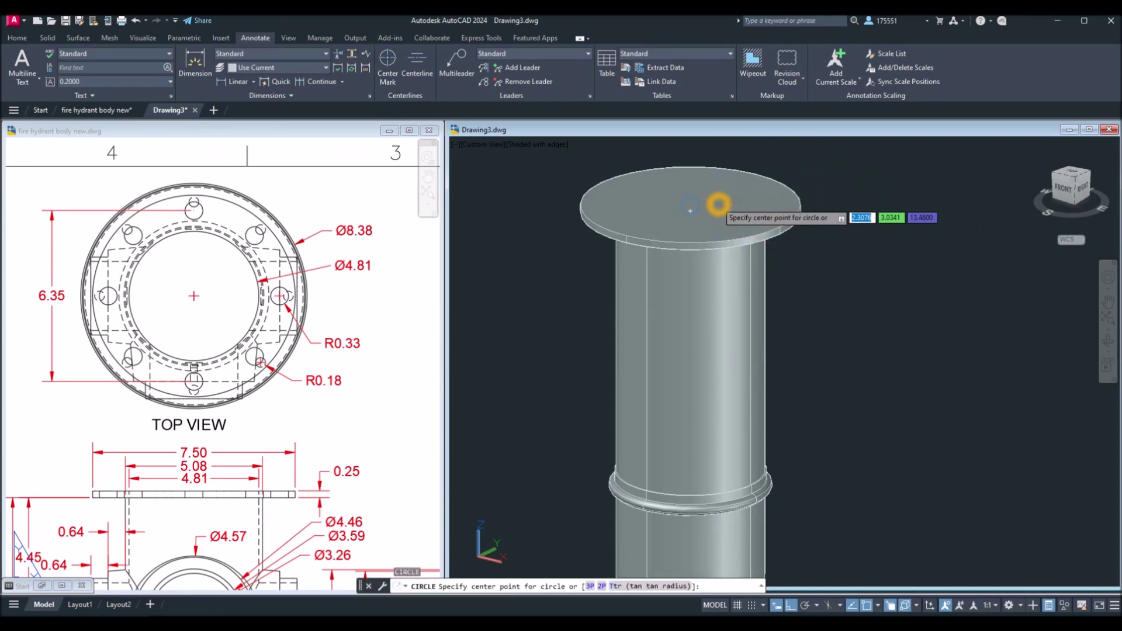
click(691, 205)
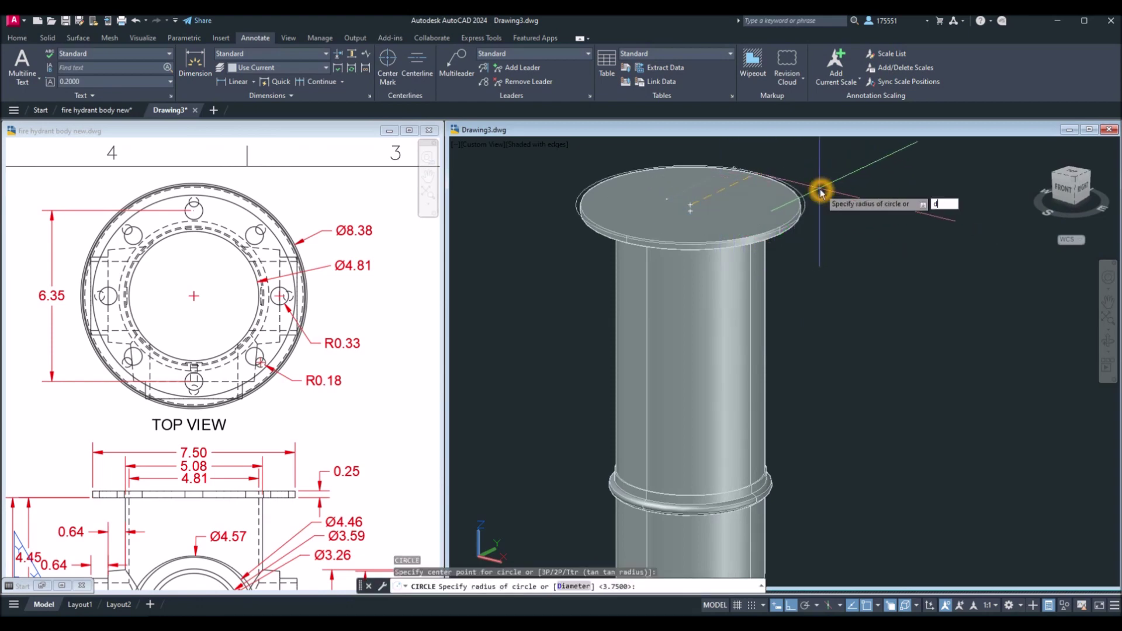
text(d)
key(Return)
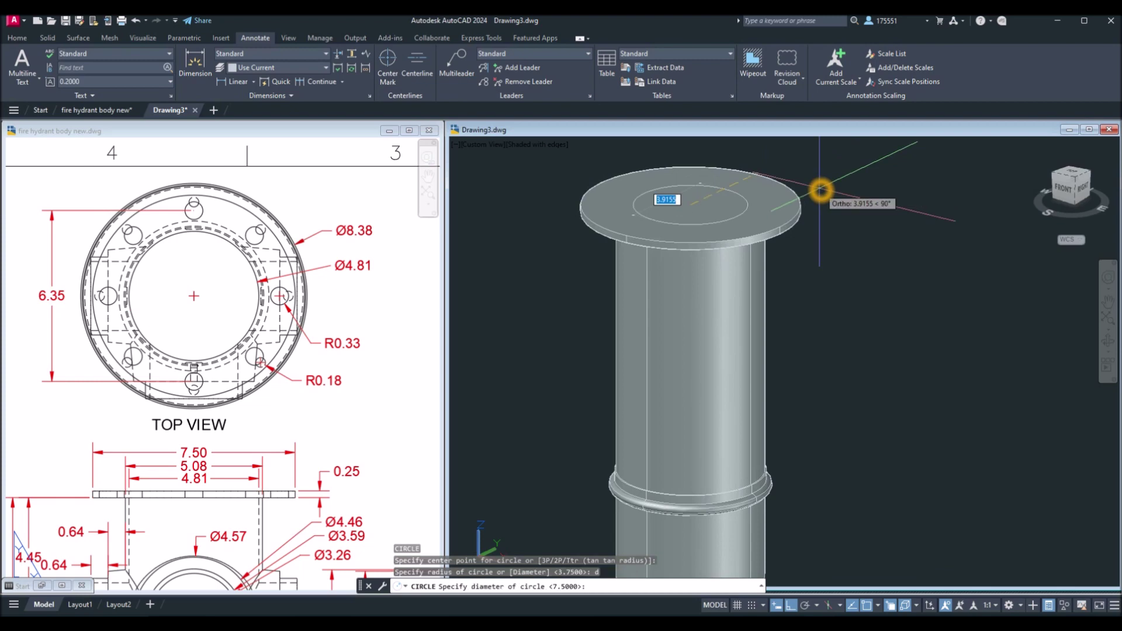
text(6.35)
key(Return)
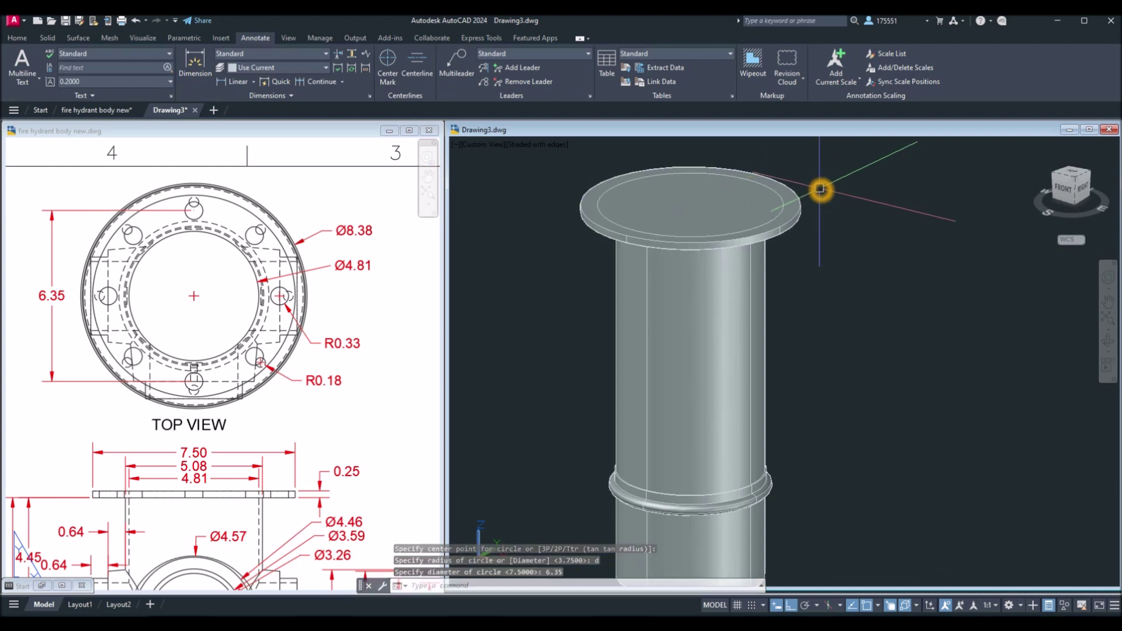
click(583, 281)
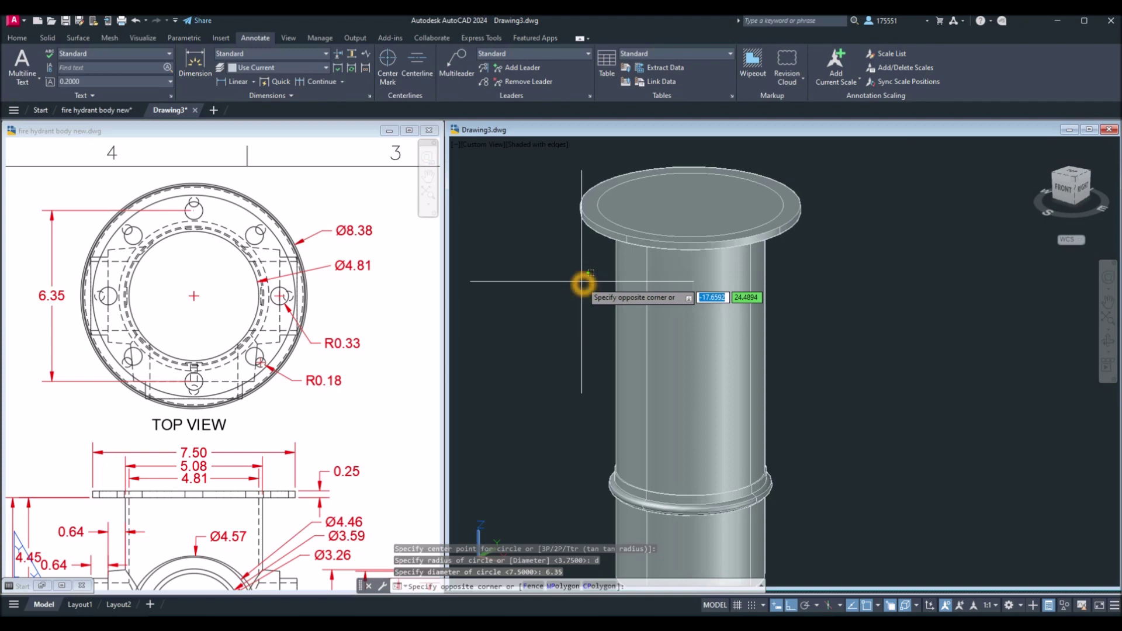
key(Escape)
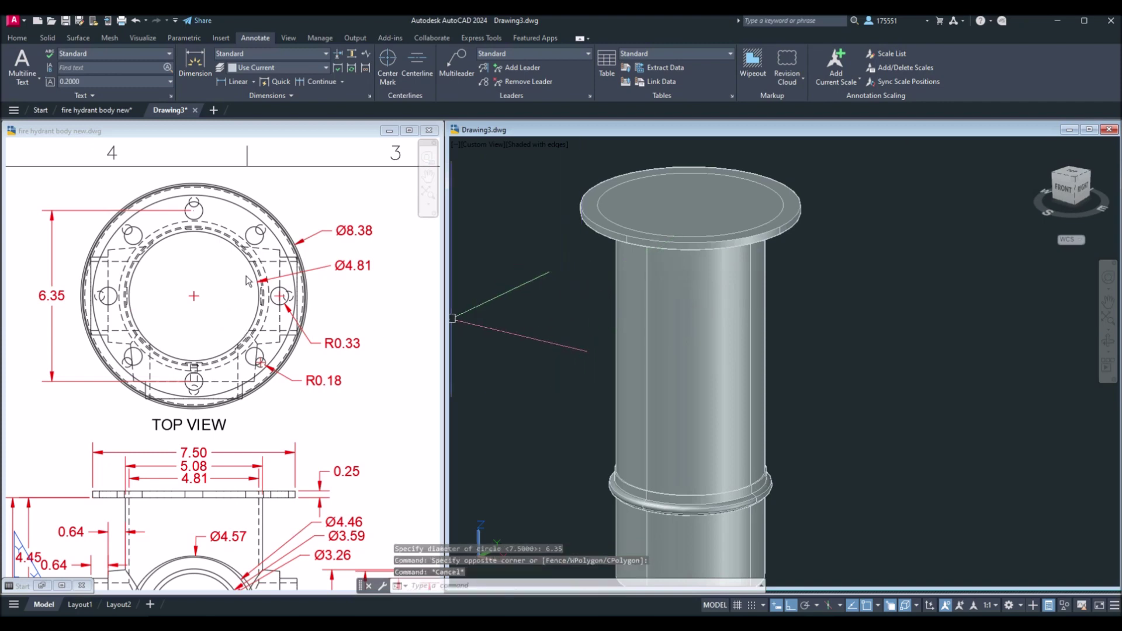
Check the bolt hole radius in the reference and draw a circle of radius .33 centred on a quadrant of the 6.35 diameter circle
click(283, 306)
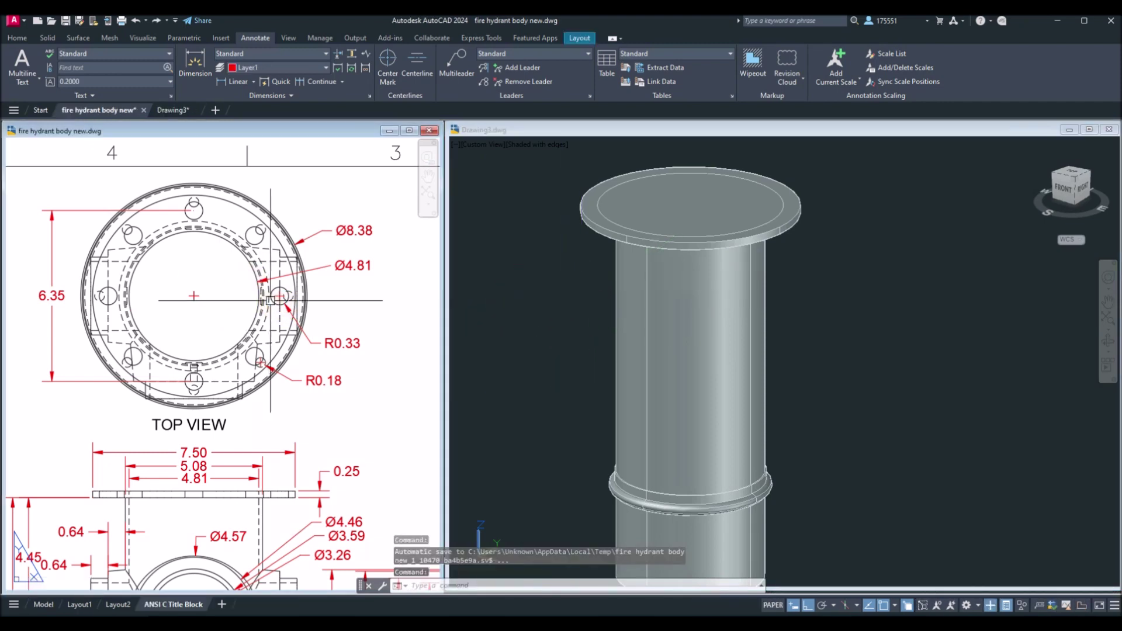
right_click(271, 301)
key(Escape)
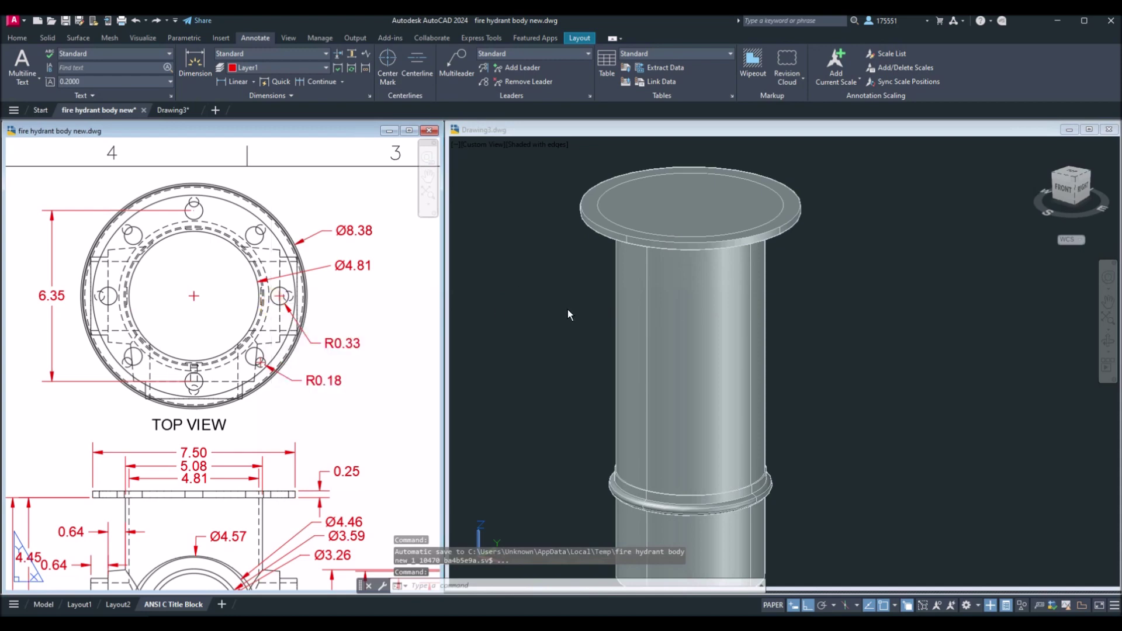
click(480, 309)
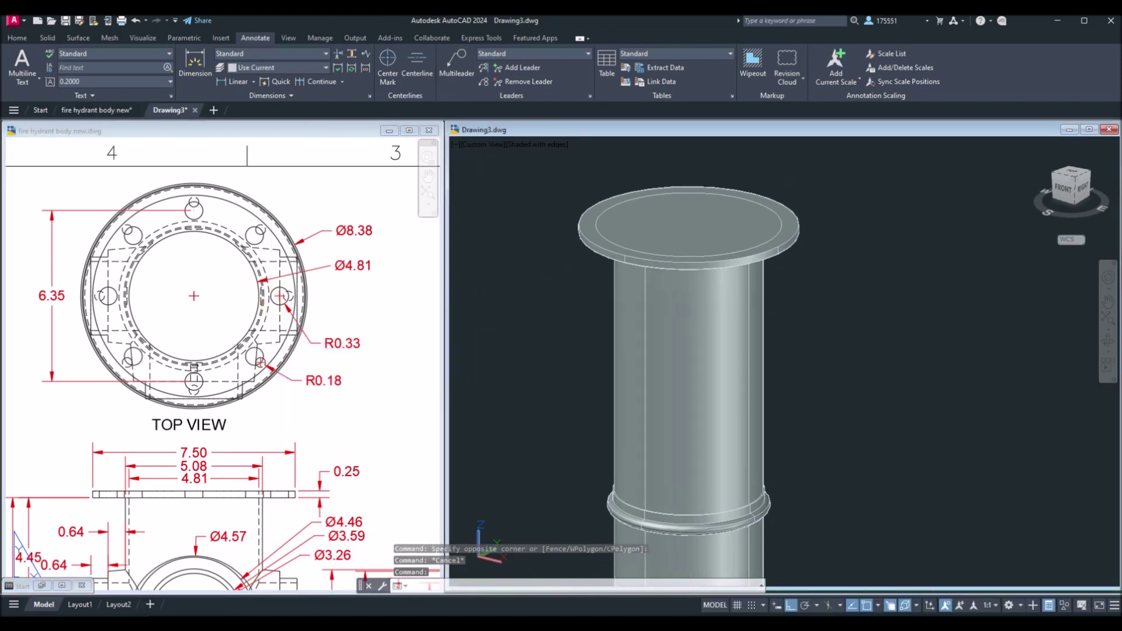
click(856, 314)
click(854, 315)
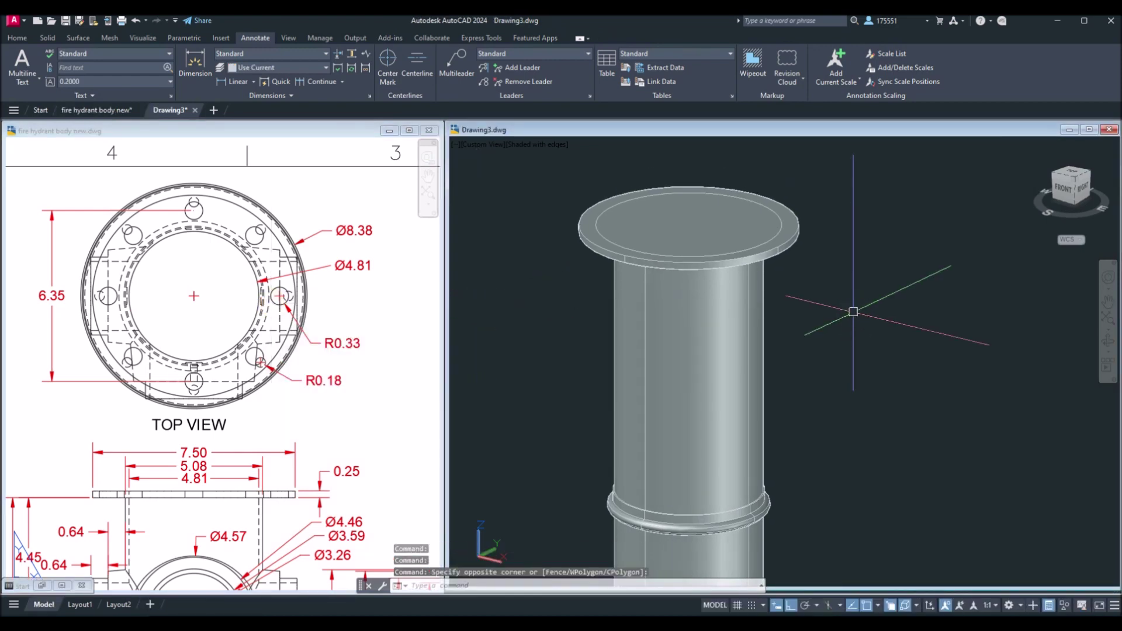
text(c)
key(Return)
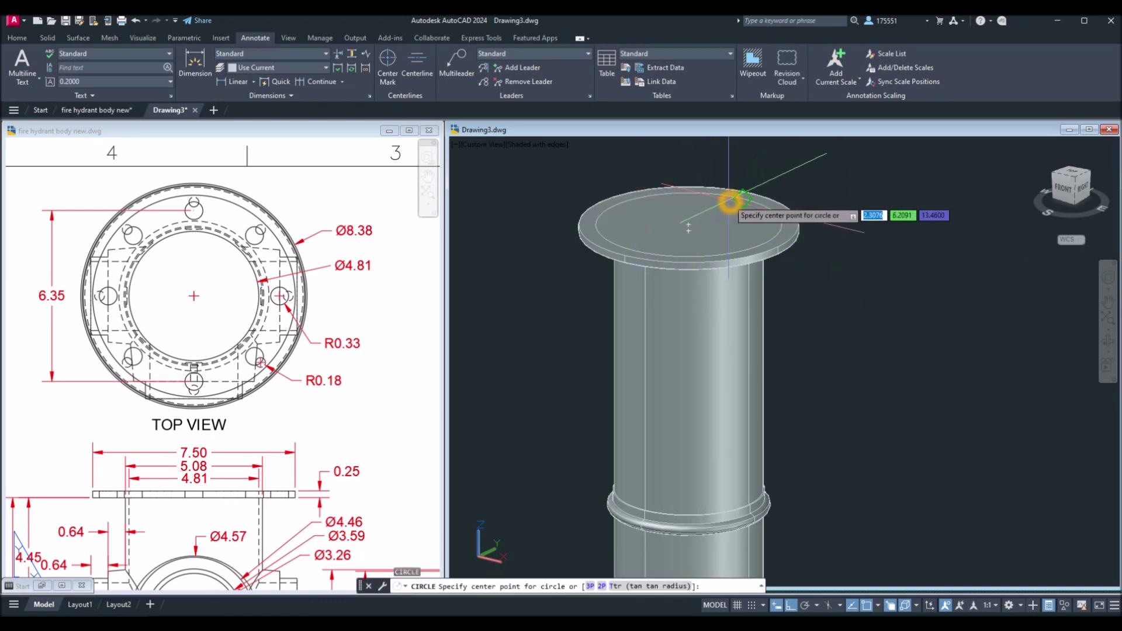
click(729, 202)
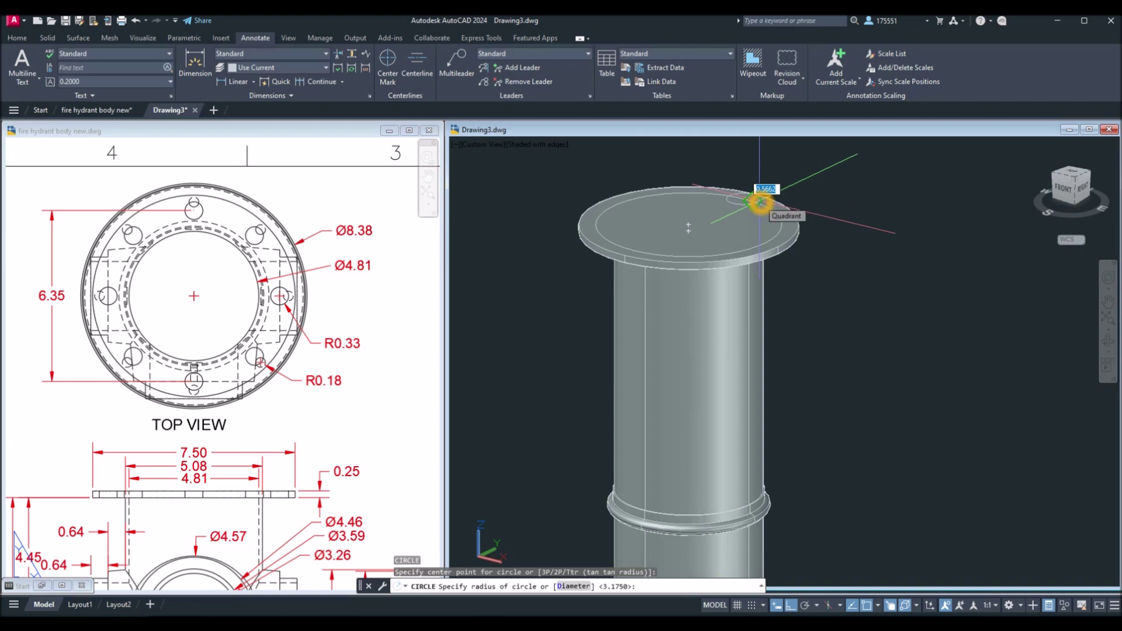
key(Return)
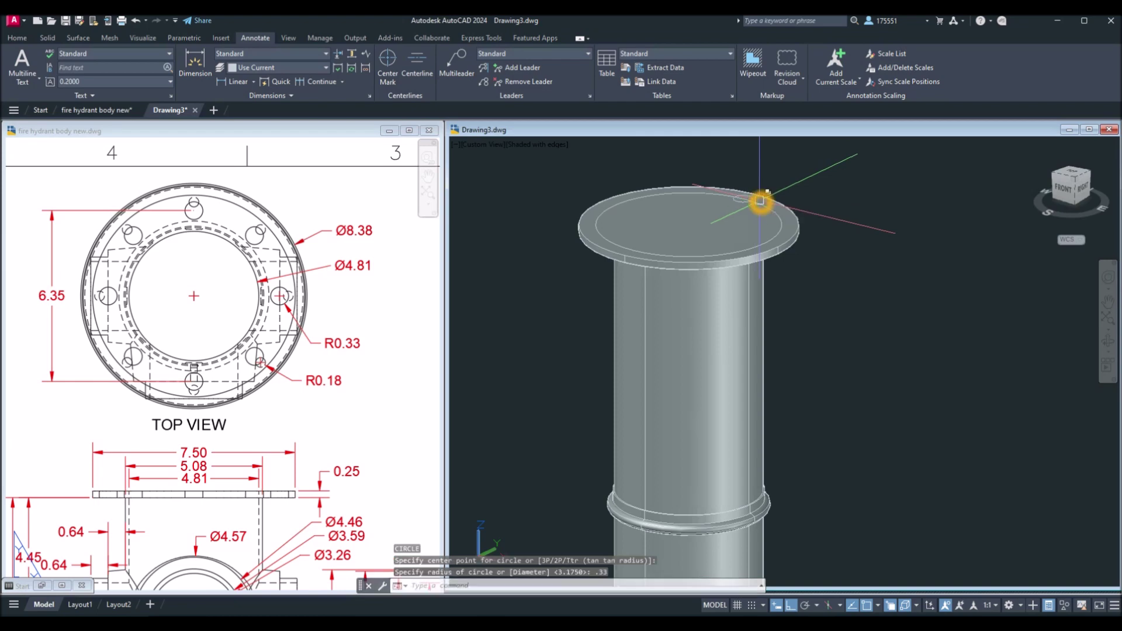
Change the 3D model's visual style to X-ray and view the top flange up close
shift+middle_drag(776, 227, 764, 188)
click(543, 144)
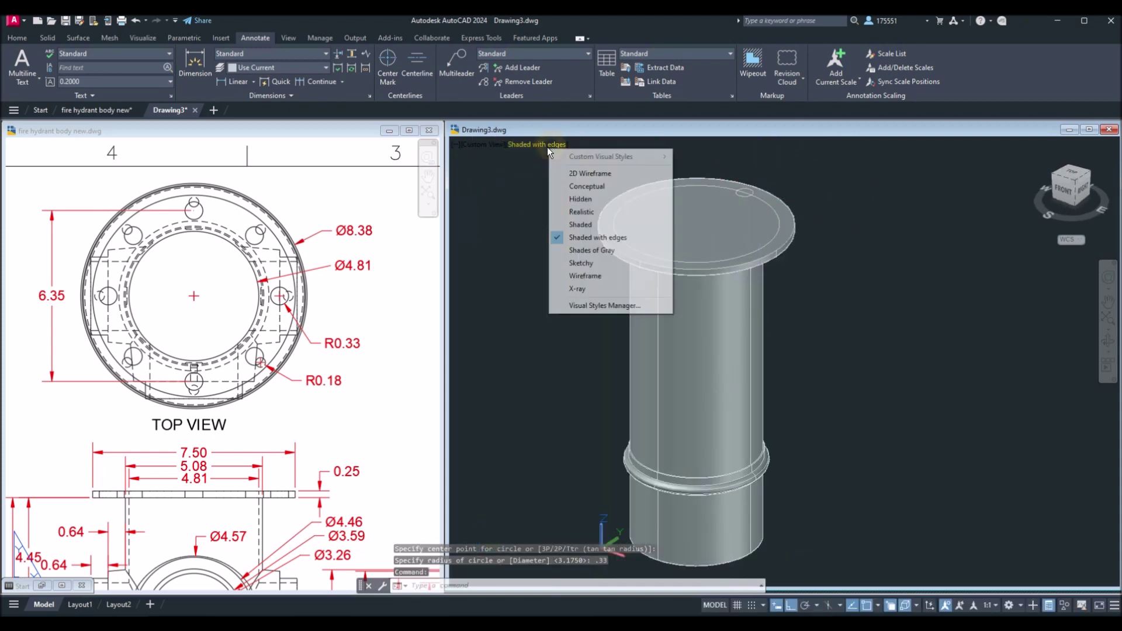
click(589, 287)
scroll(763, 163, up, 5)
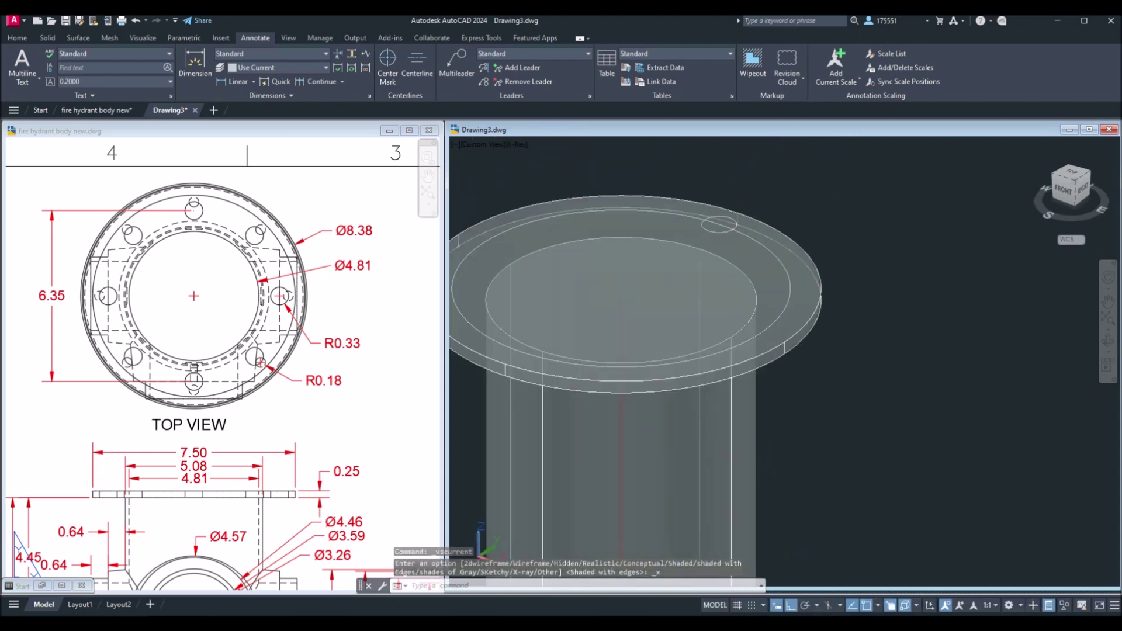
click(724, 253)
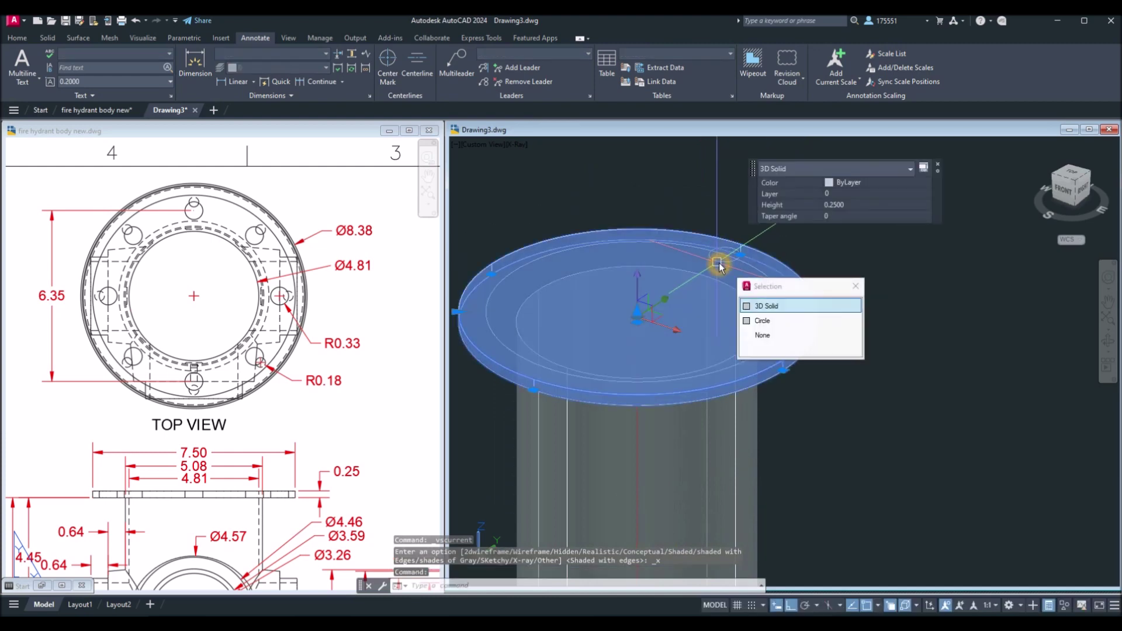
scroll(720, 263, up, 3)
scroll(720, 263, up, 2)
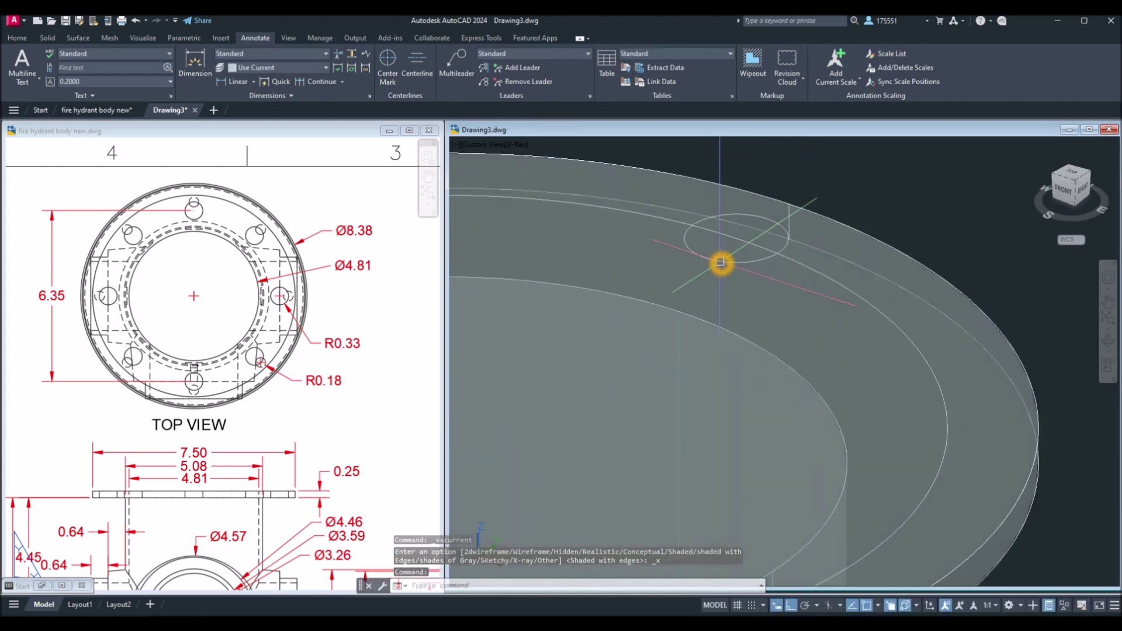
click(734, 258)
click(685, 261)
middle_drag(664, 259, 643, 290)
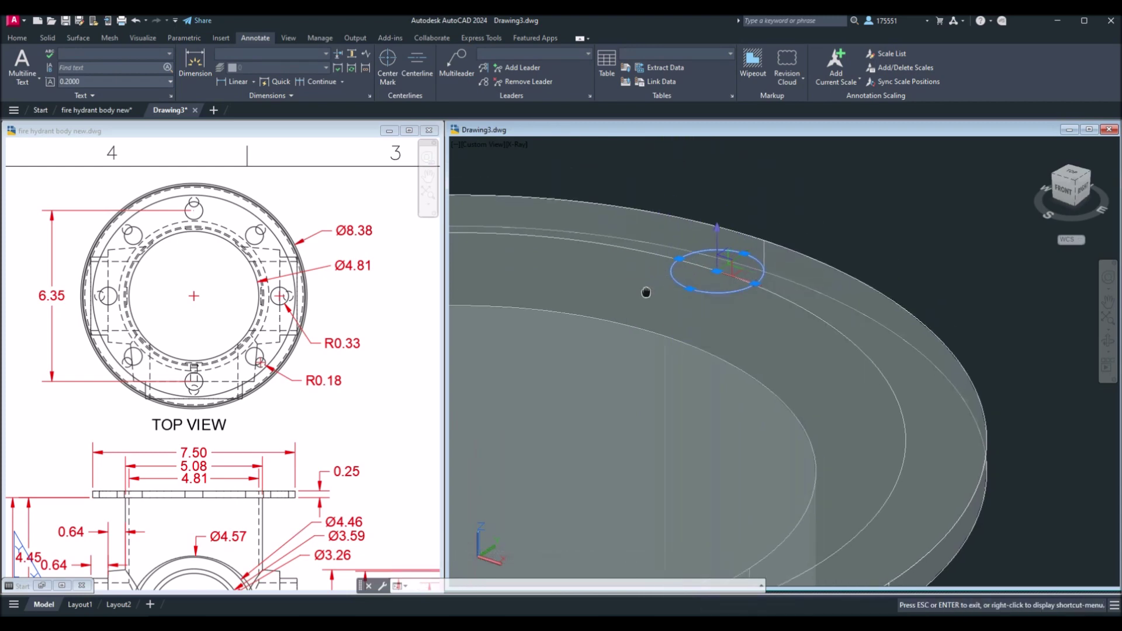
middle_drag(634, 206, 659, 150)
click(787, 183)
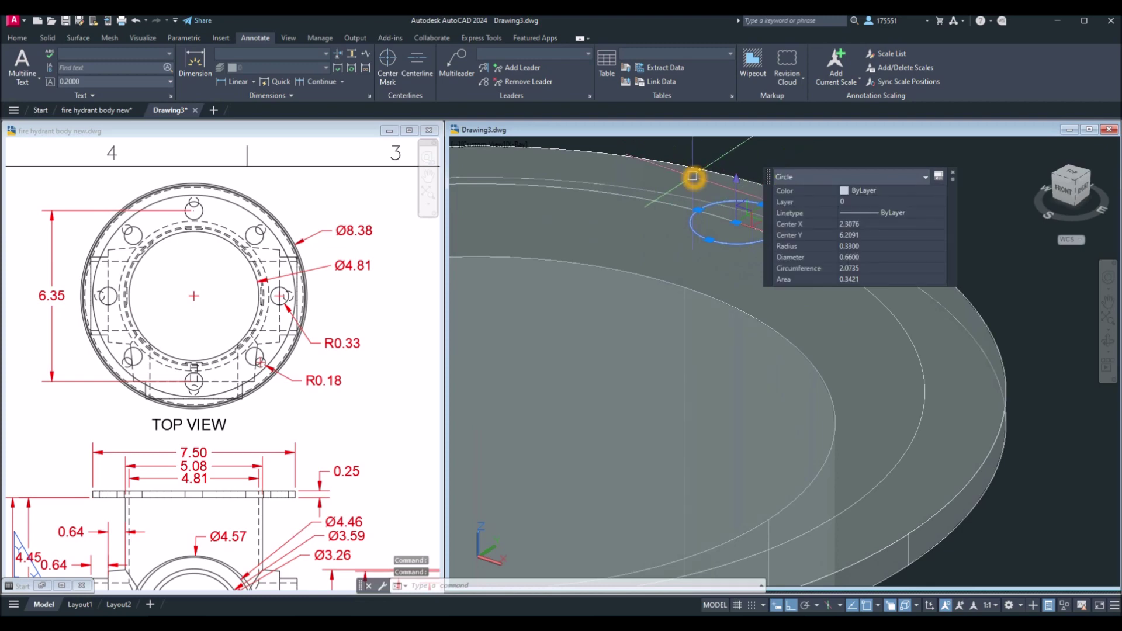
key(Escape)
Create a polar array of the .33 radius circle with 8 items around the centre of the top flange
scroll(710, 176, down, 1)
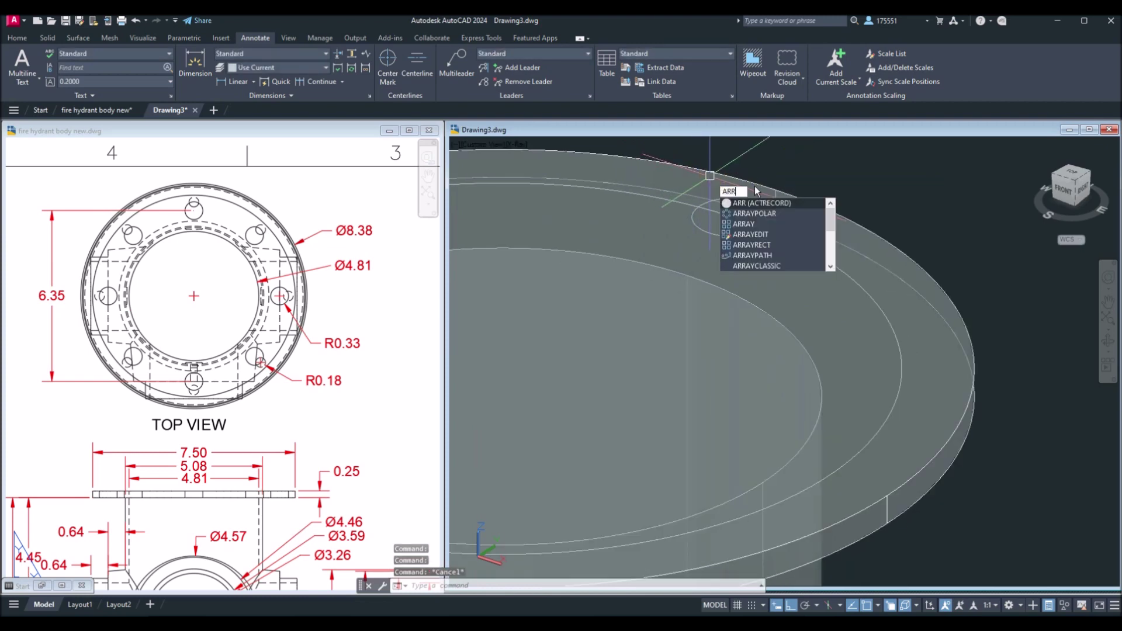
click(772, 213)
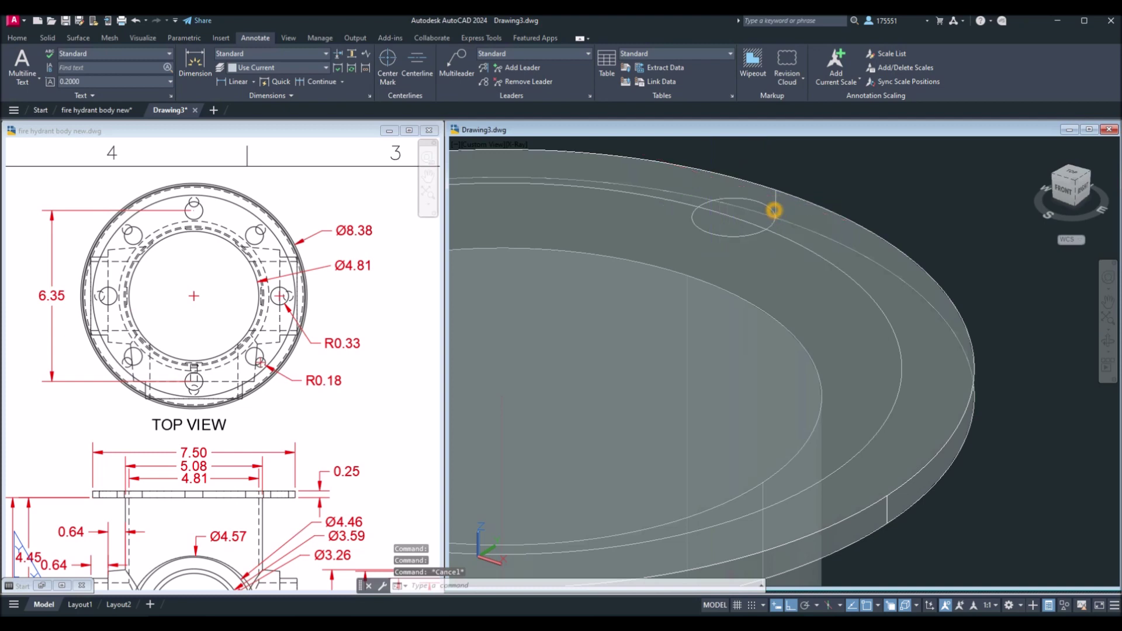
click(750, 238)
key(Return)
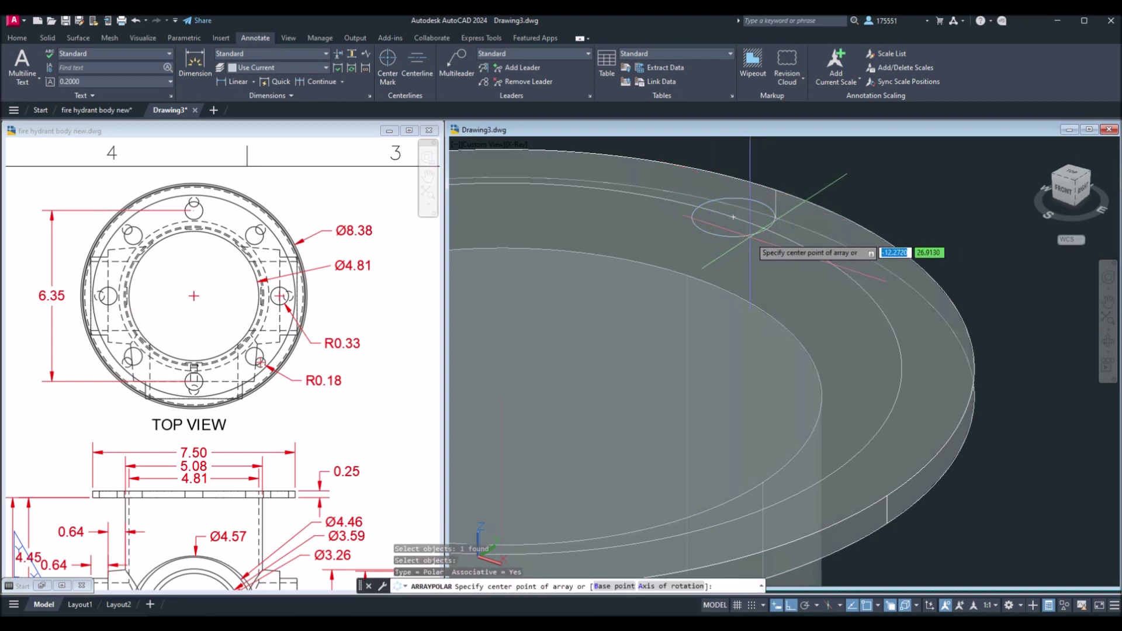
scroll(755, 239, down, 5)
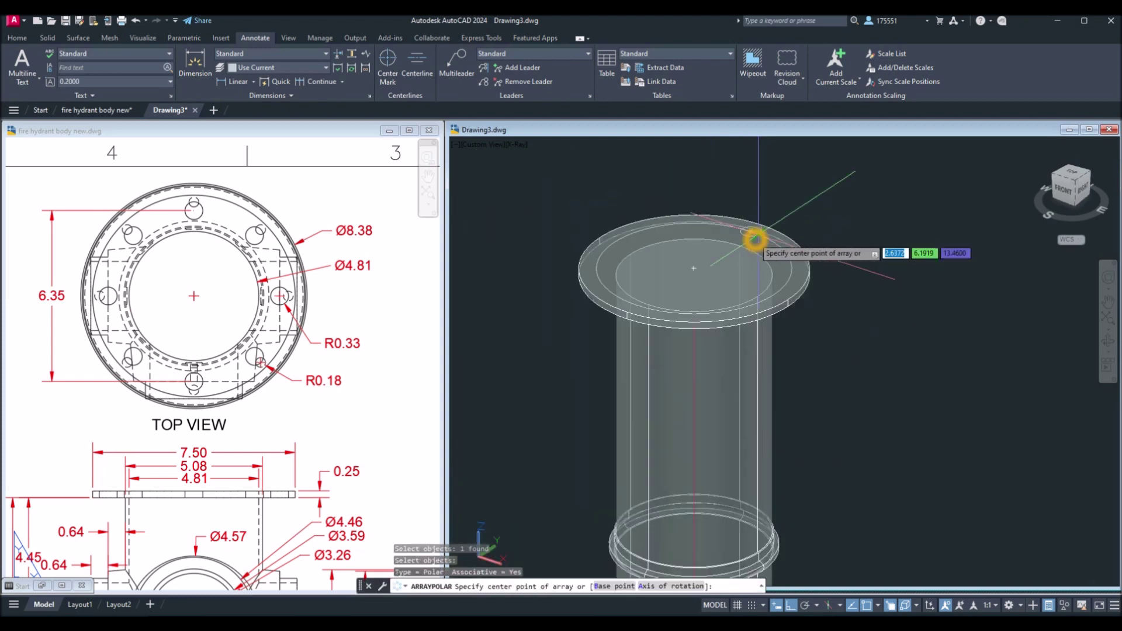
click(693, 267)
right_click(692, 268)
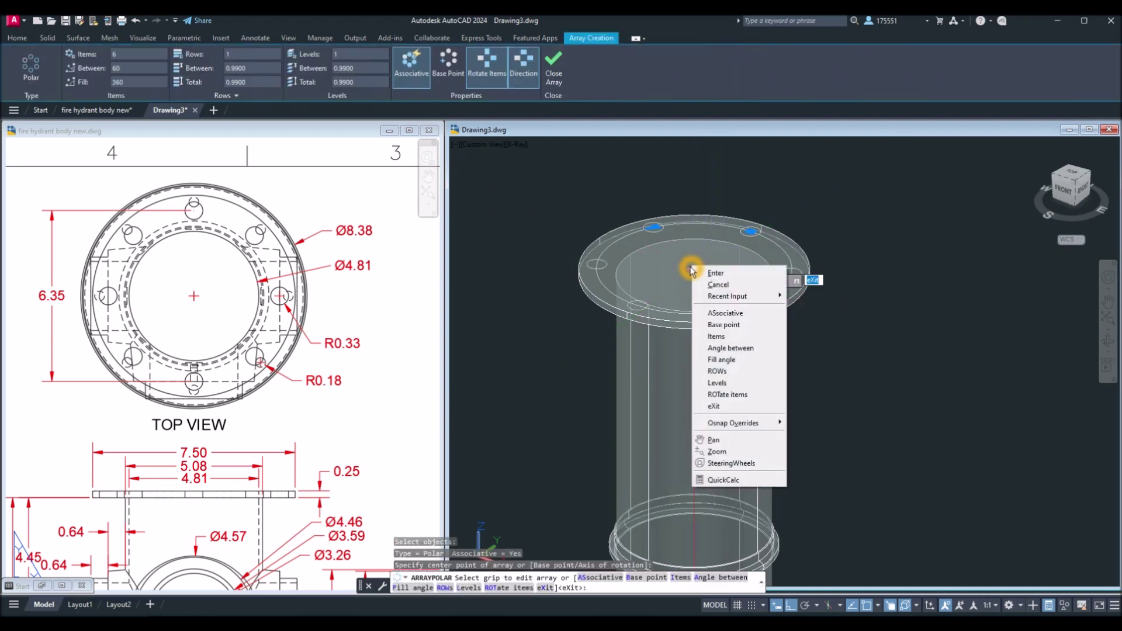
click(727, 335)
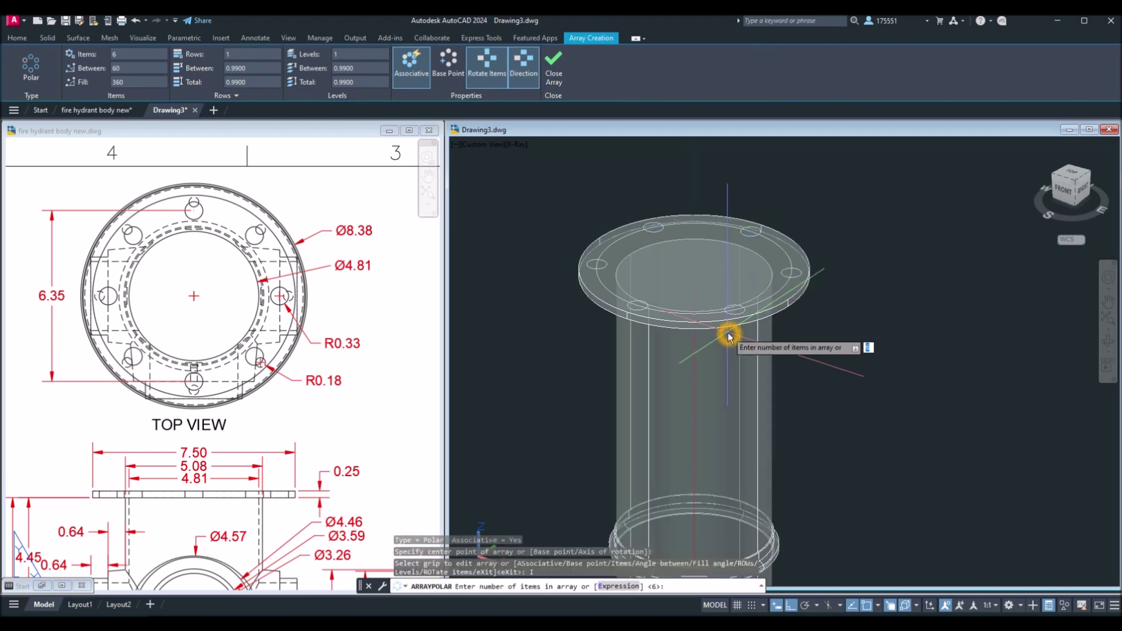
text(8)
key(Return)
key(Return)
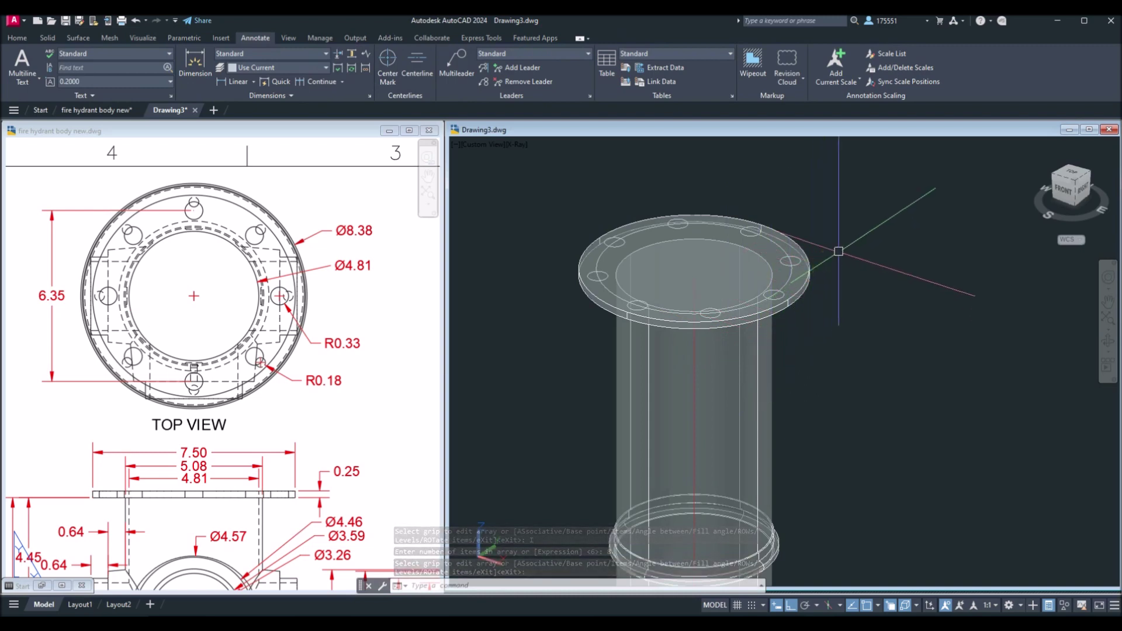
Explode the polar array of bolt hole circles on the top flange into separate circles
scroll(797, 238, up, 4)
click(798, 320)
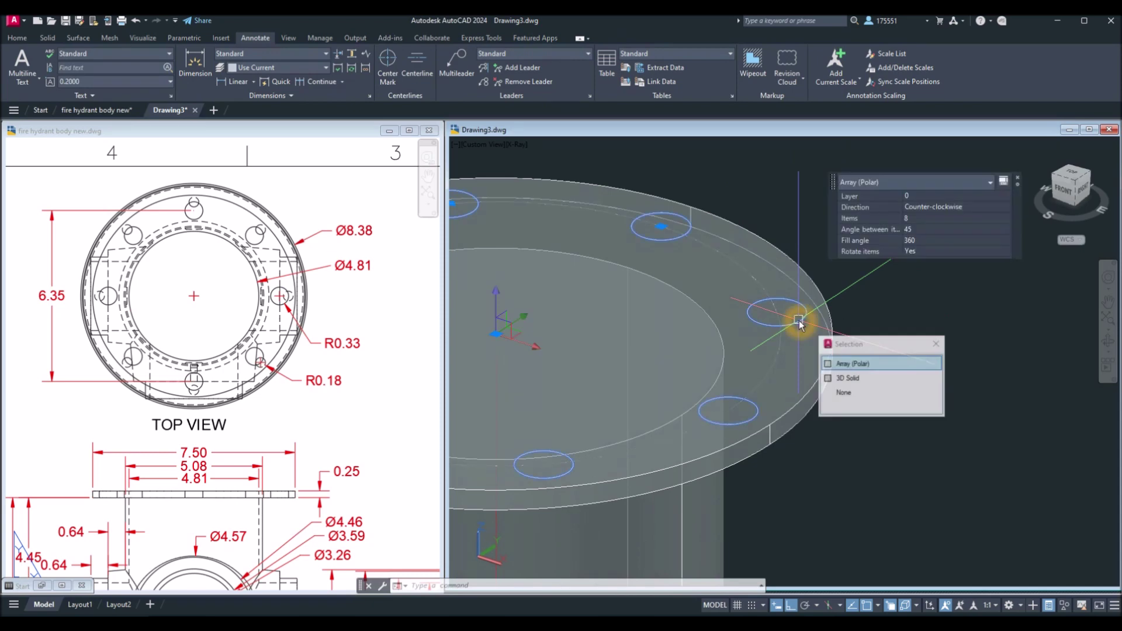
key(Escape)
text(x)
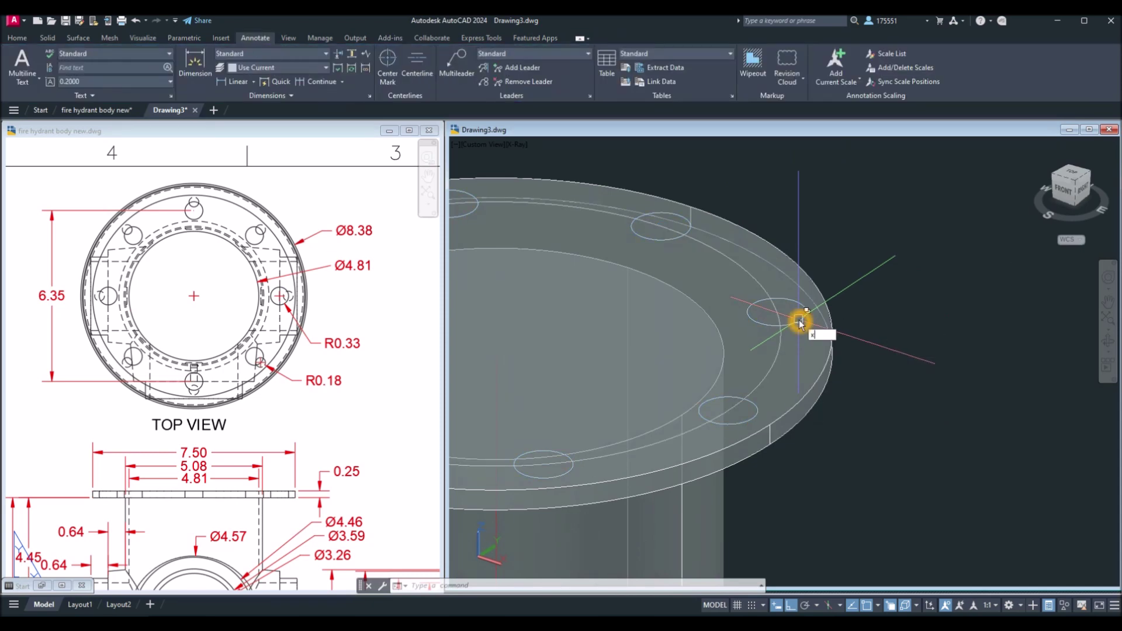
key(Return)
click(799, 319)
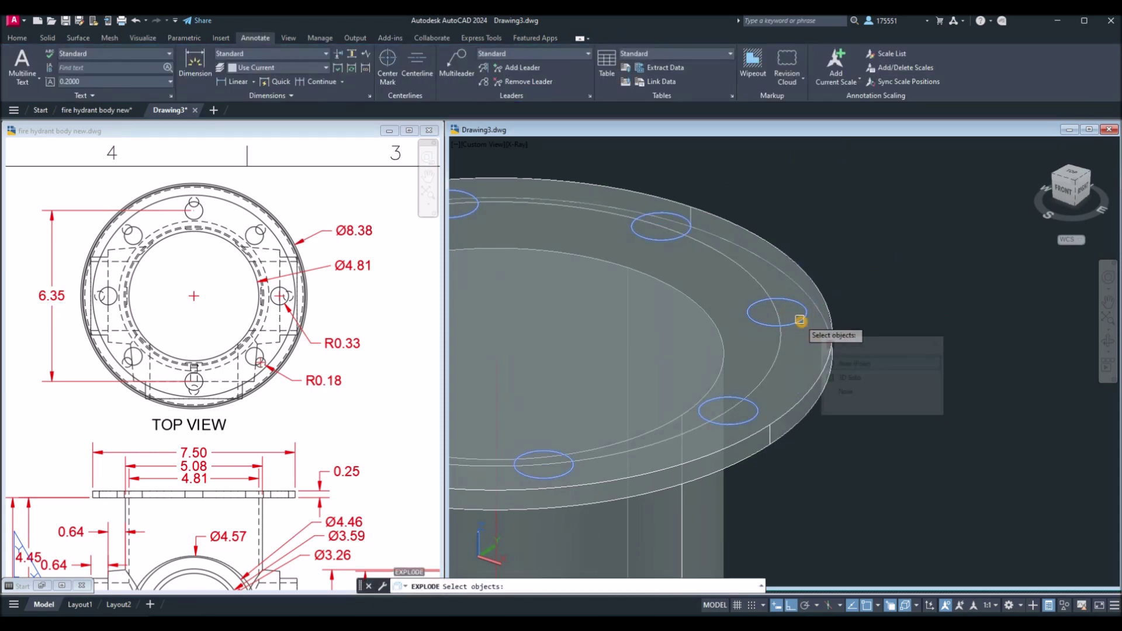
key(Return)
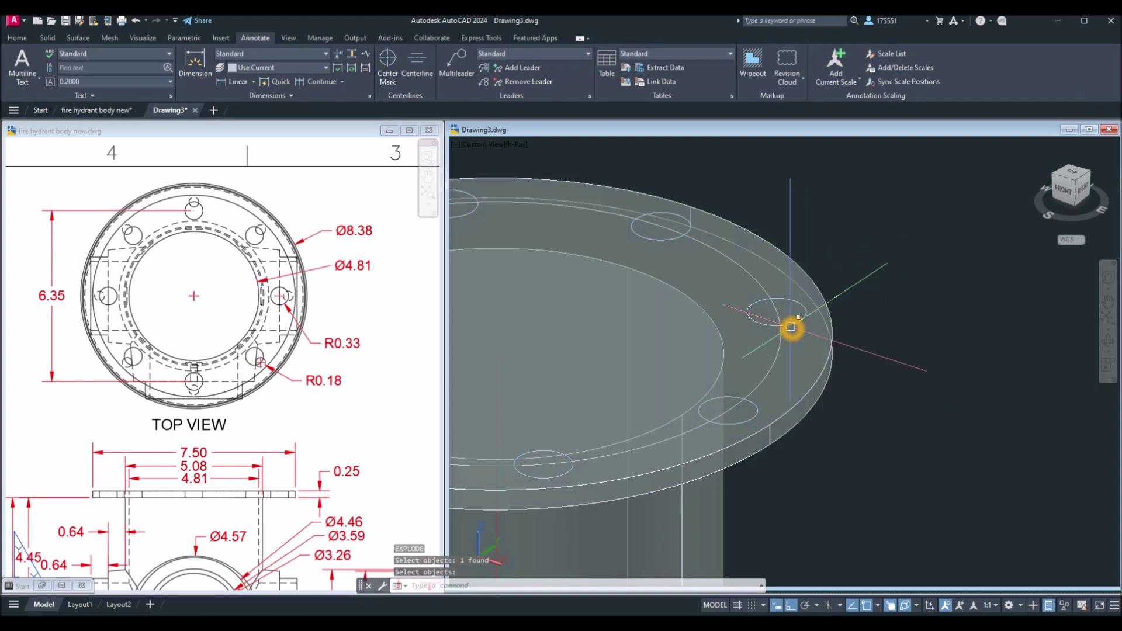
Check that a bolt hole circle can be selected individually and delete the 6.35 diameter bolt circle from the top flange
click(792, 327)
click(841, 381)
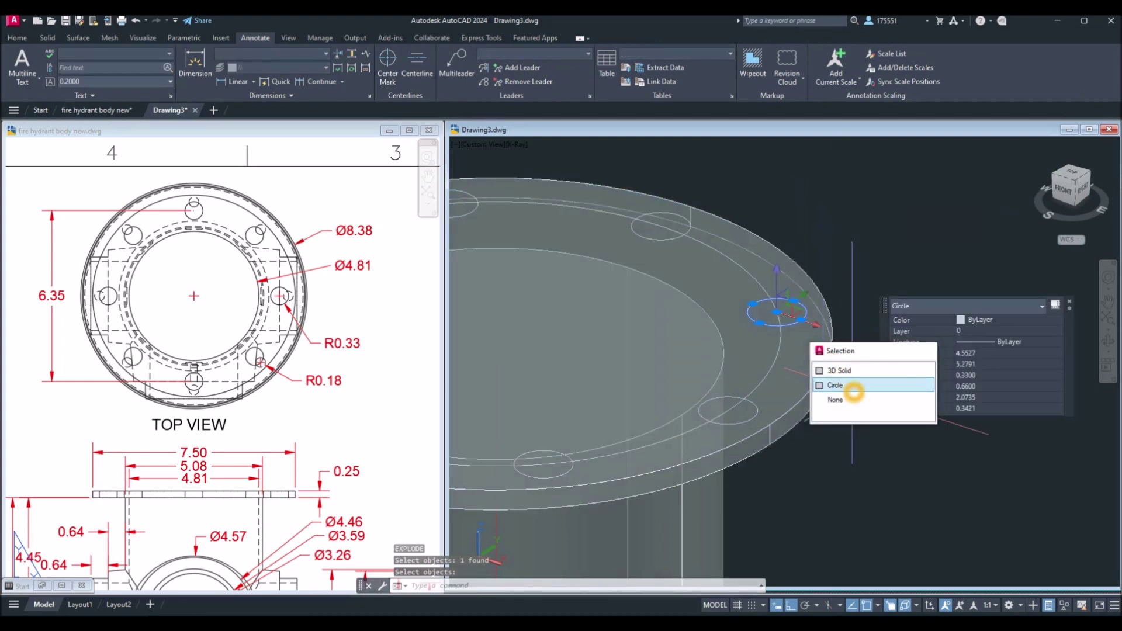
click(854, 392)
click(759, 406)
key(Escape)
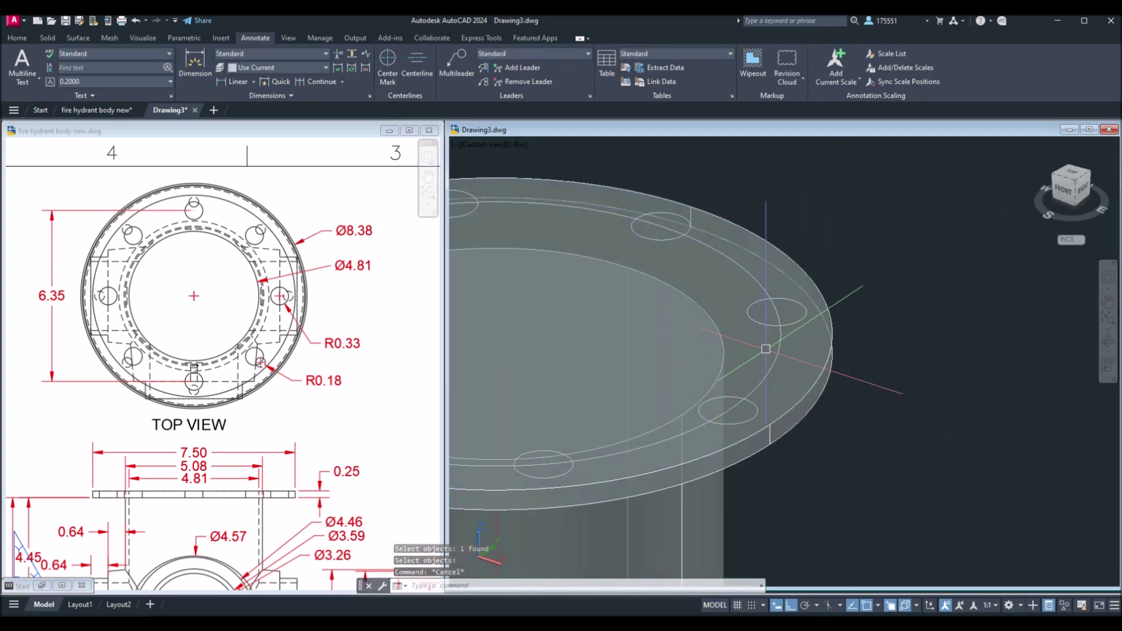
click(778, 351)
key(Delete)
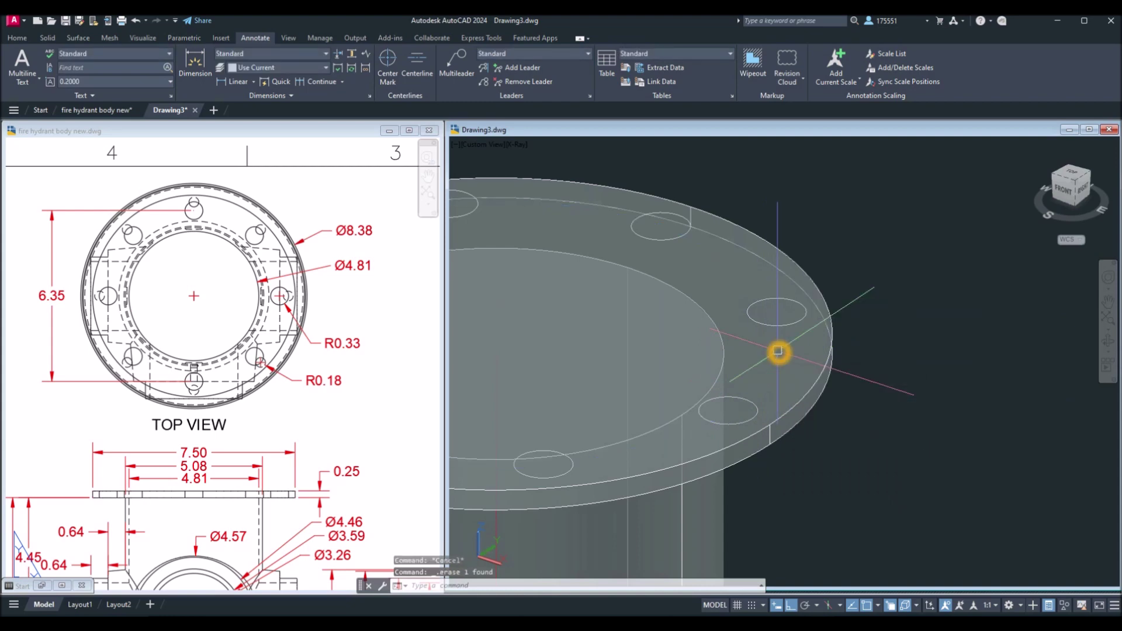
Select all eight similar bolt hole circles and extrude them downward as solids through the full thickness of the top flange
scroll(848, 283, down, 3)
mouse_move(902, 267)
middle_down()
mouse_move(911, 263)
mouse_move(874, 271)
middle_up()
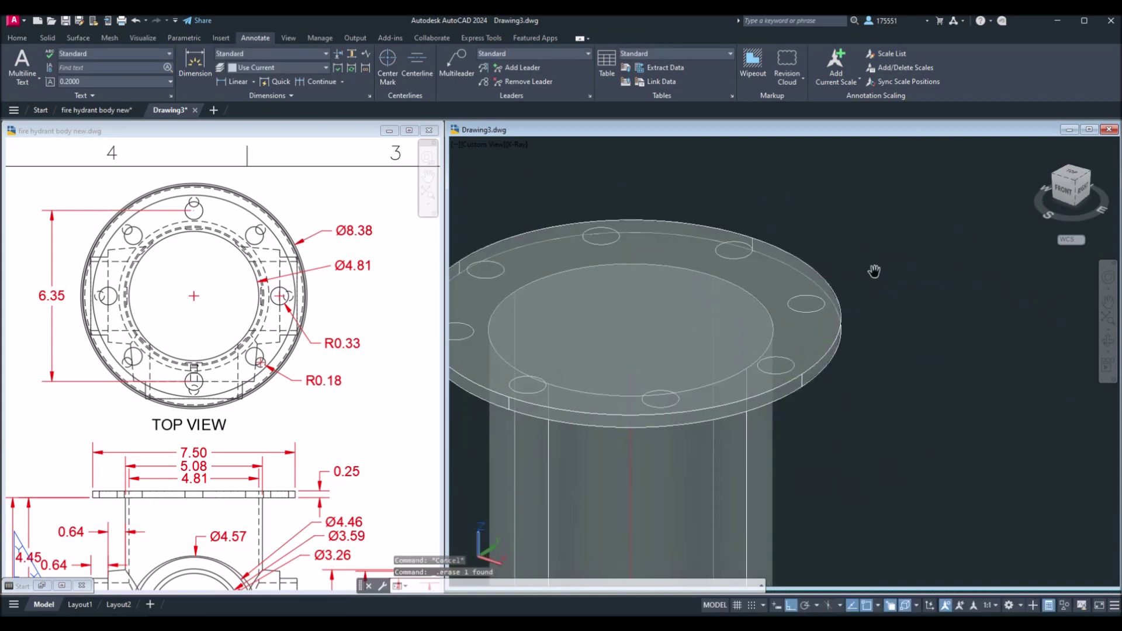
click(807, 315)
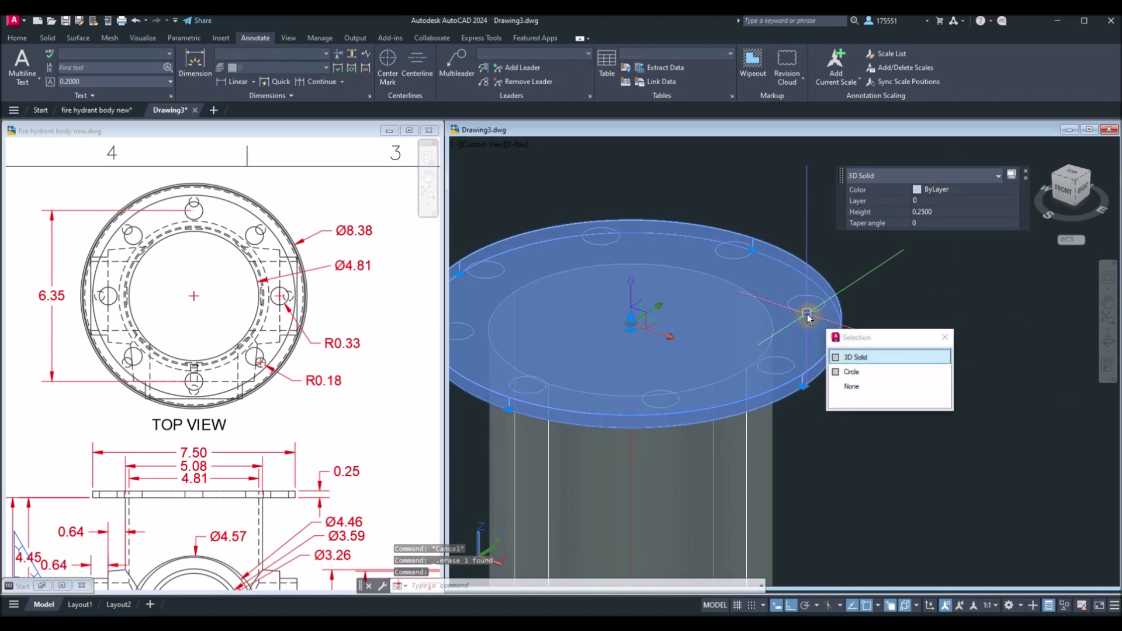
click(850, 372)
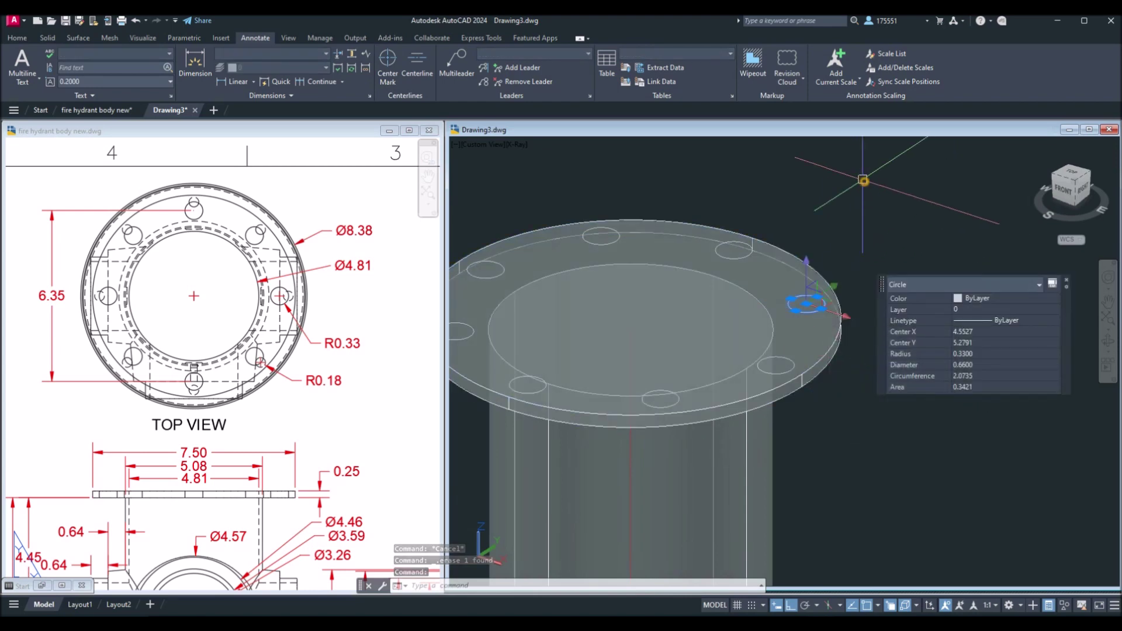
right_click(865, 185)
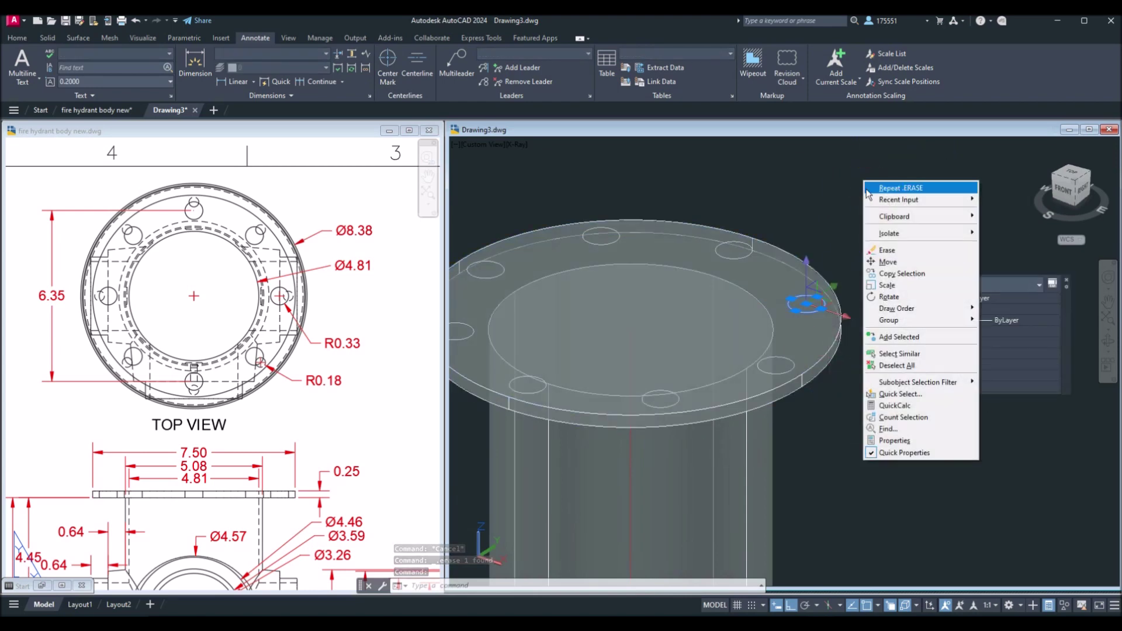
click(915, 356)
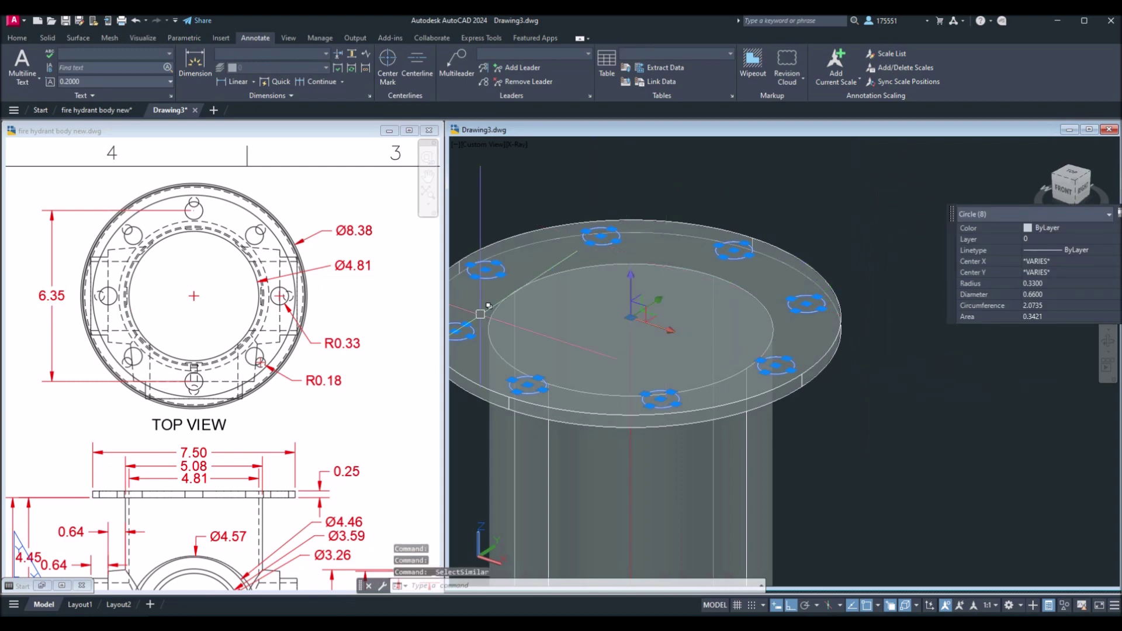
middle_drag(717, 345, 730, 312)
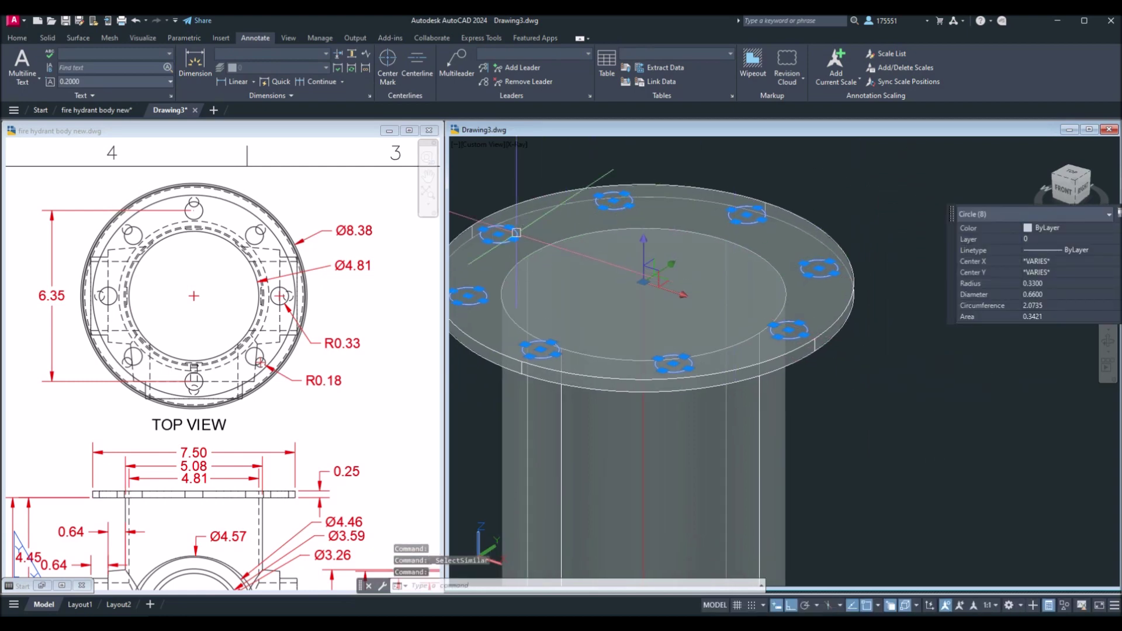
click(17, 37)
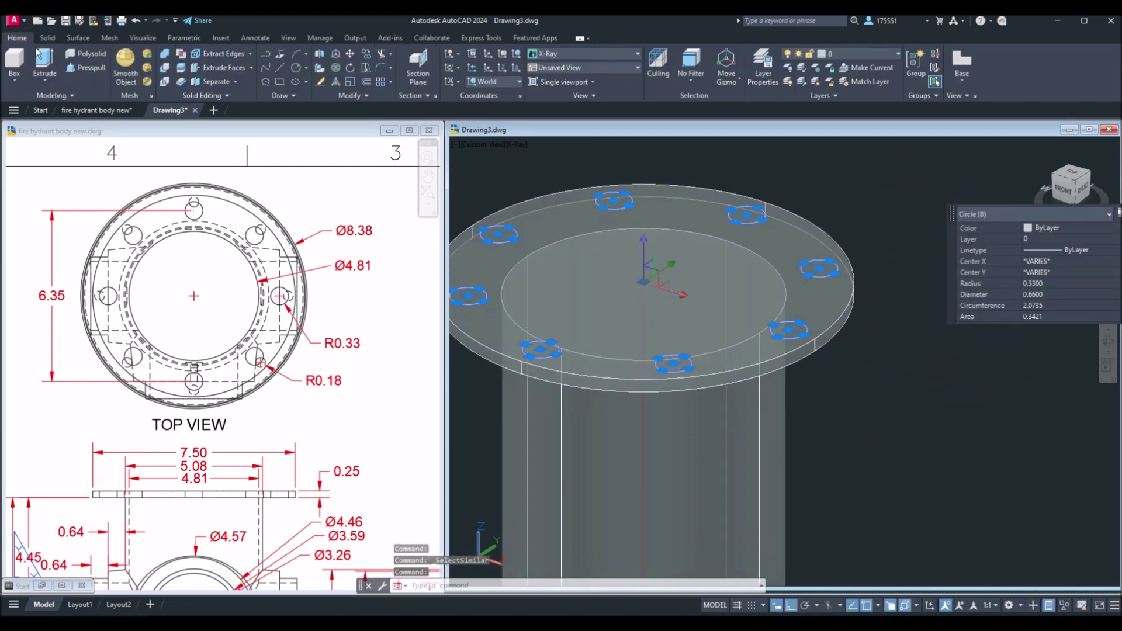
click(45, 64)
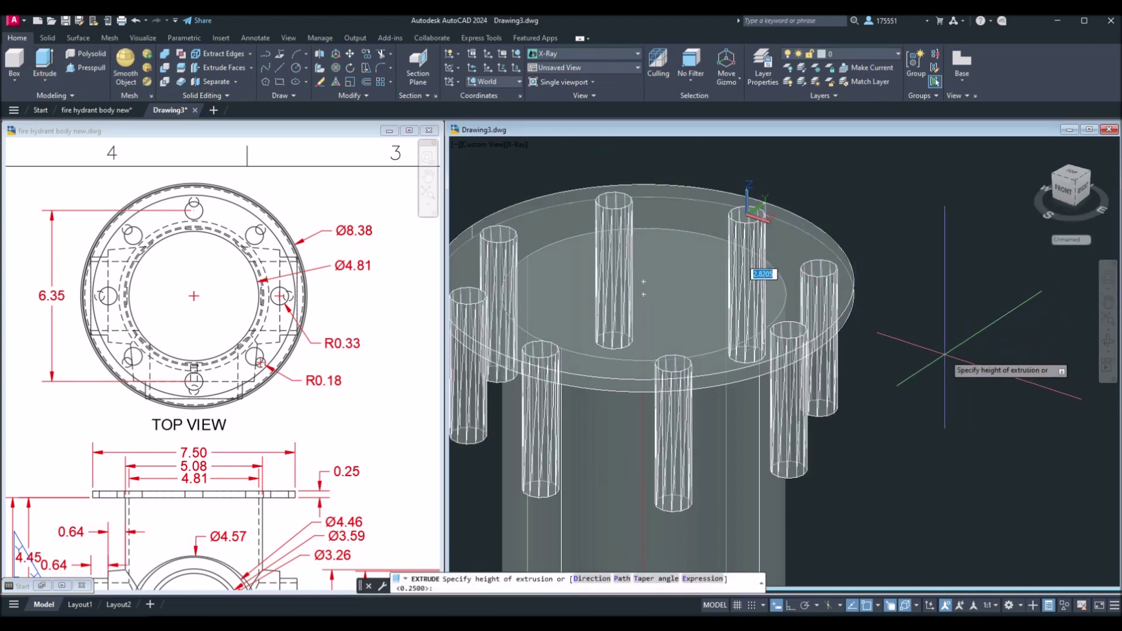
mouse_move(912, 363)
shift+middle_down()
mouse_move(882, 368)
mouse_move(889, 313)
mouse_move(869, 328)
shift+middle_up()
click(868, 328)
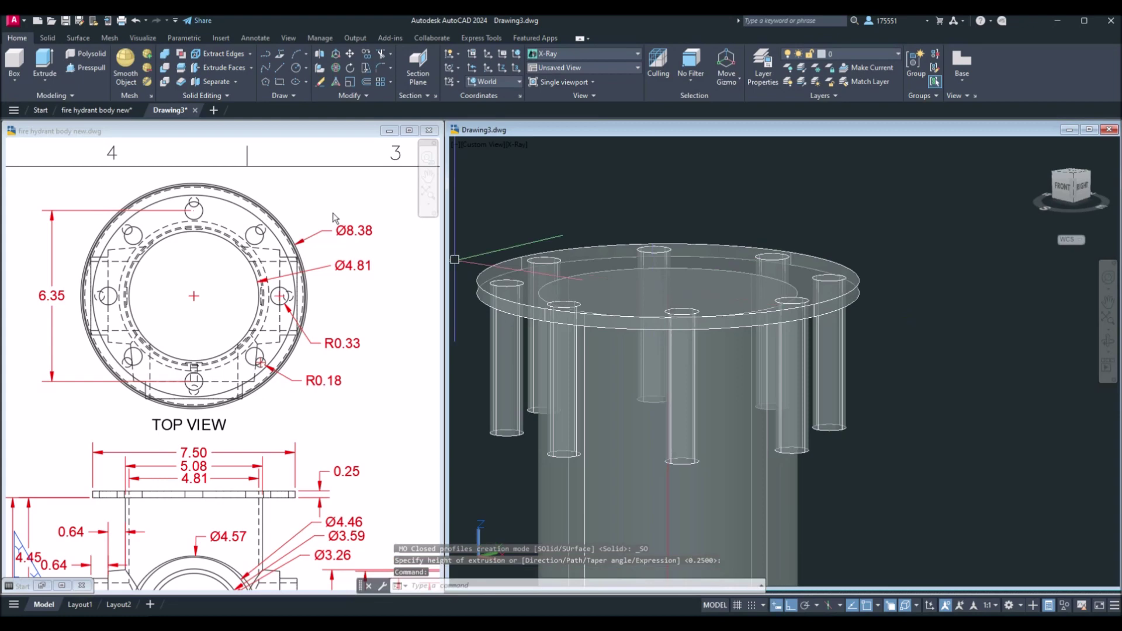
Subtract the eight extruded bolt hole cylinders from the top flange and the hydrant's pipe body
click(165, 67)
click(858, 291)
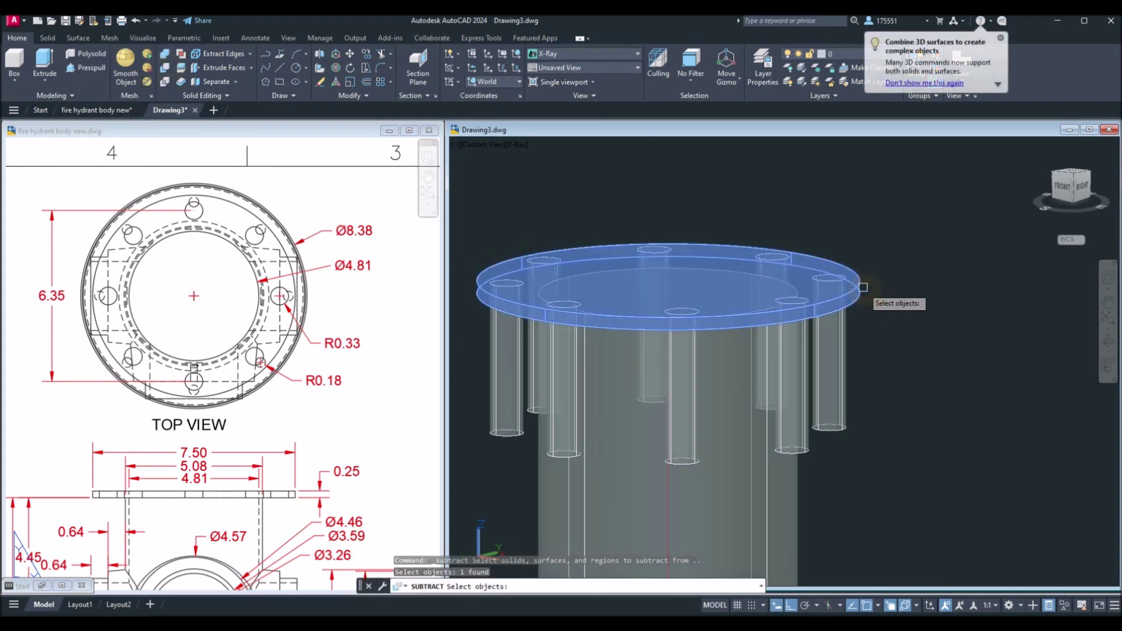
click(795, 524)
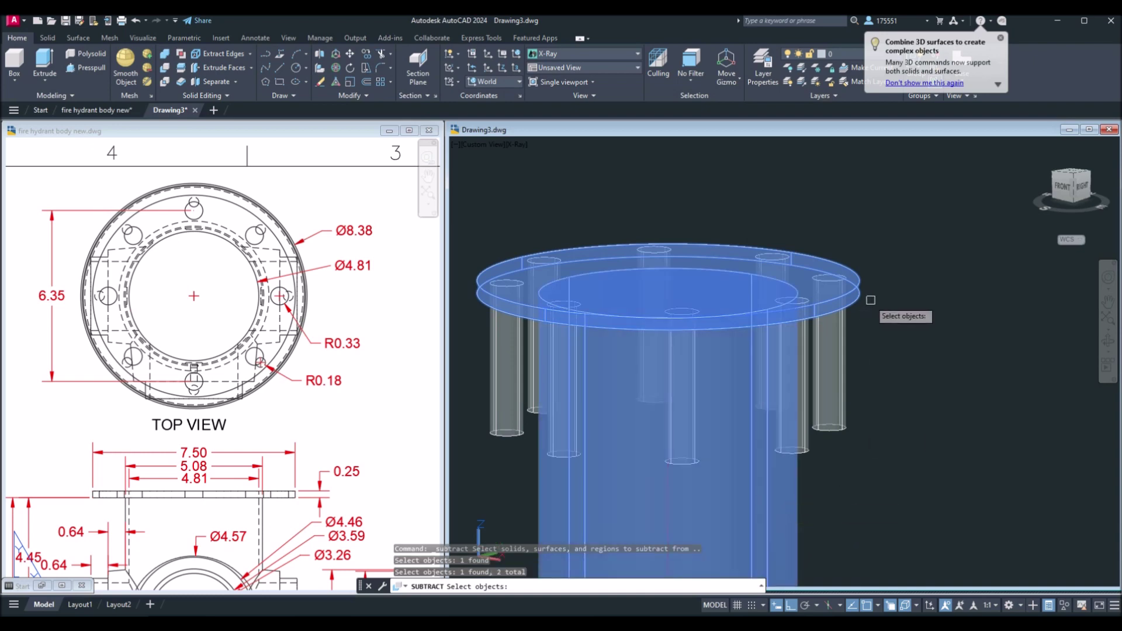
key(Return)
click(844, 352)
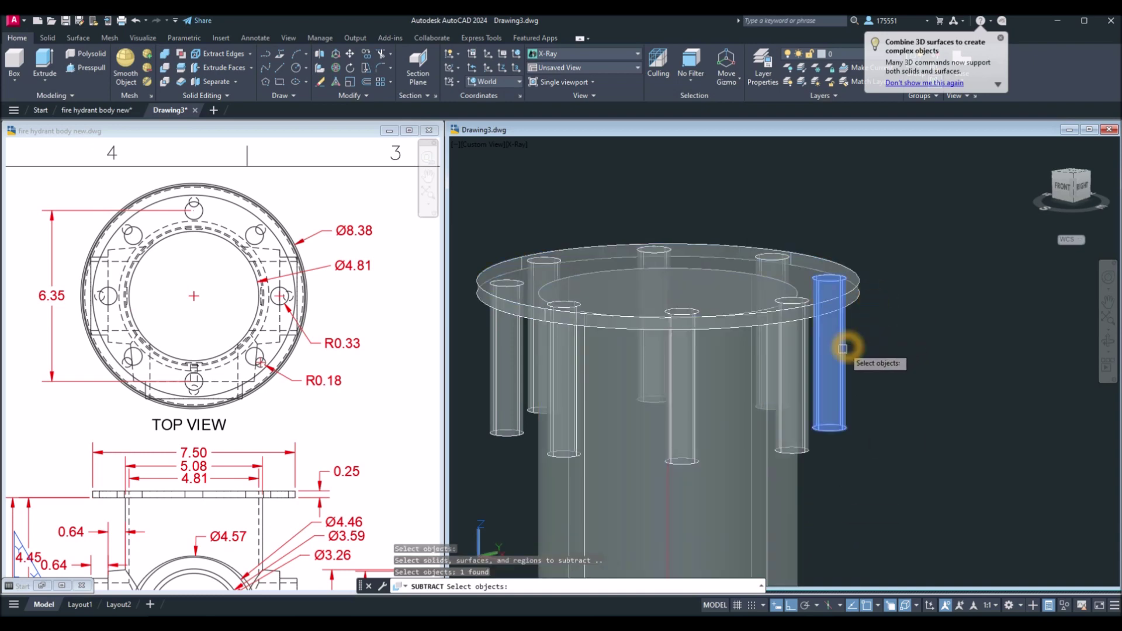
click(794, 379)
click(683, 395)
click(732, 438)
click(564, 409)
click(602, 461)
click(508, 413)
shift+middle_drag(528, 404, 671, 406)
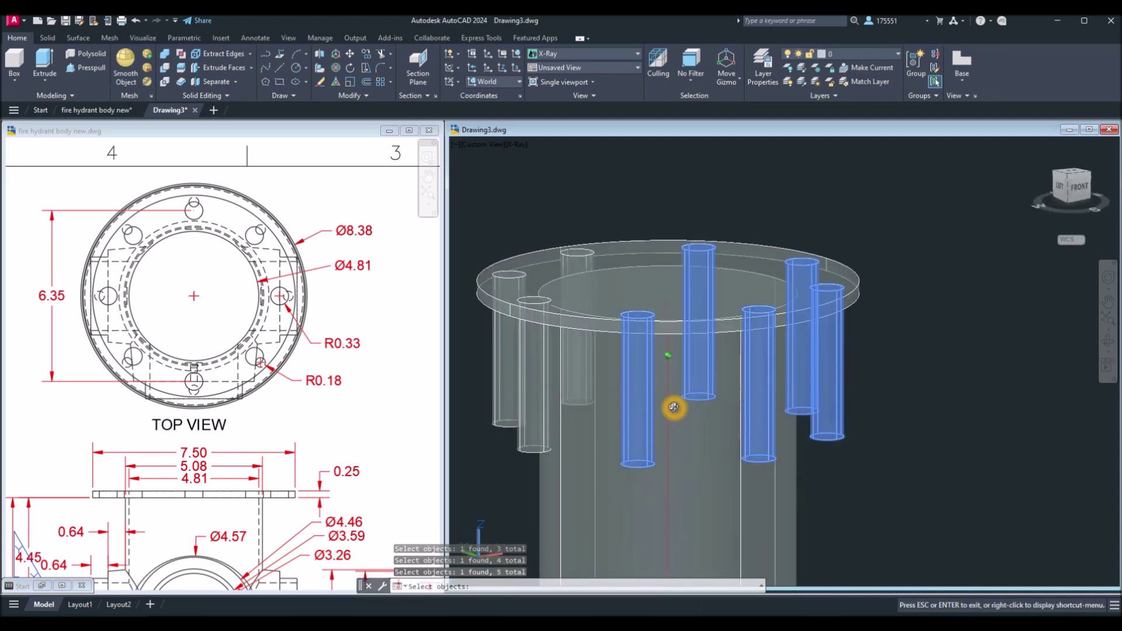
click(526, 417)
click(501, 406)
shift+middle_drag(500, 406, 618, 411)
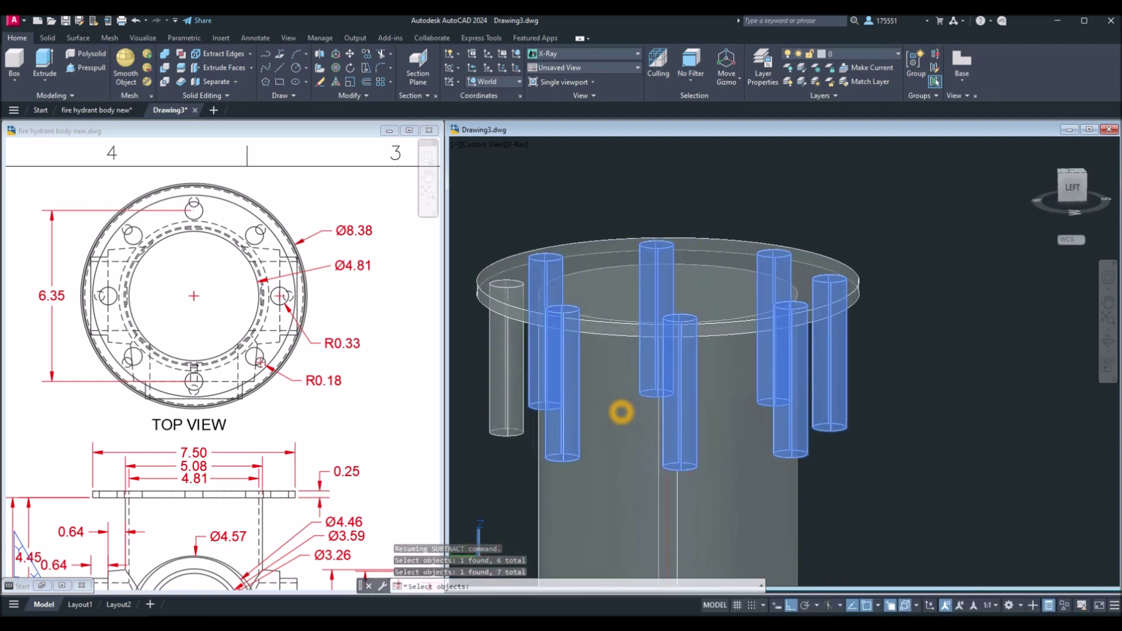
click(501, 407)
key(Return)
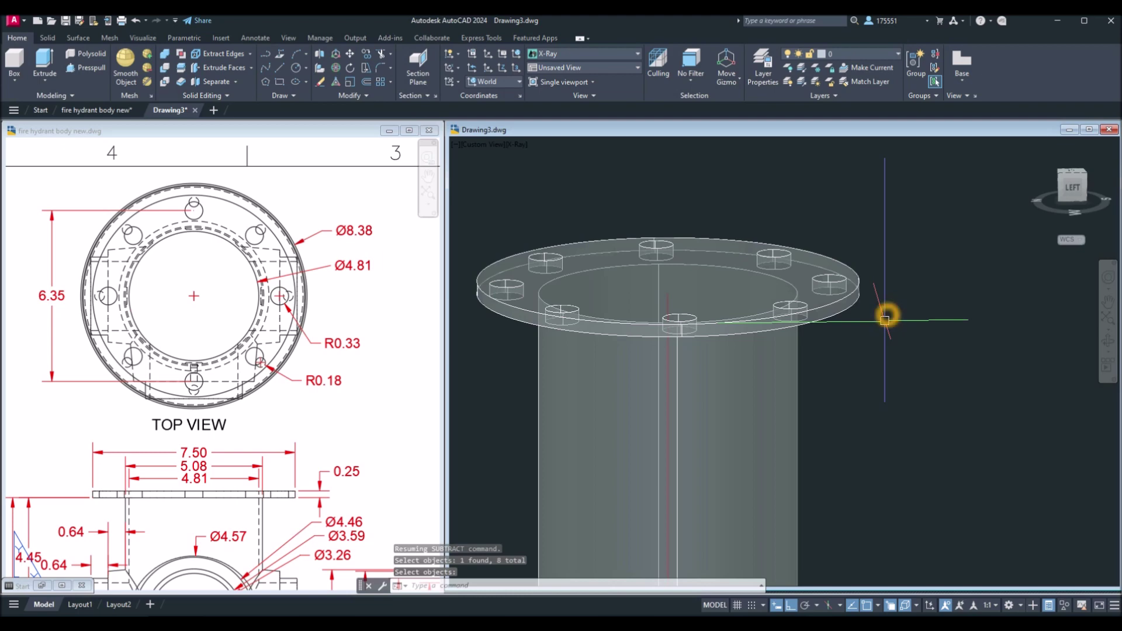
Change the 3D model's visual style to Shaded with edges and inspect the hydrant from above and from its underside
click(513, 146)
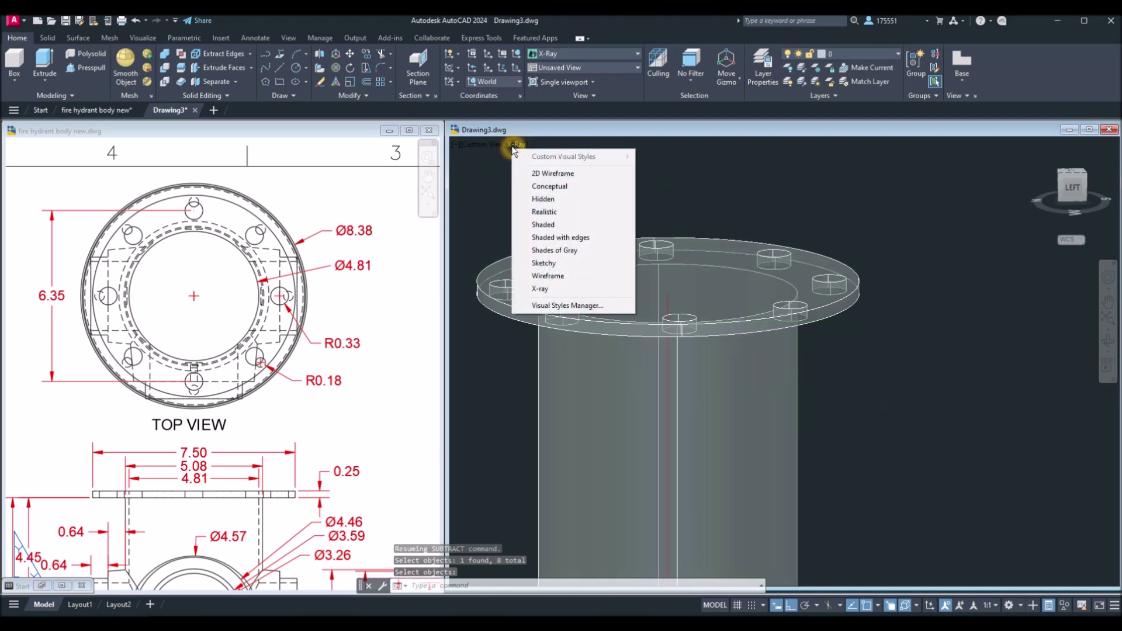
click(574, 236)
mouse_move(590, 251)
shift+middle_down()
mouse_move(618, 317)
mouse_move(613, 351)
mouse_move(613, 238)
shift+middle_up()
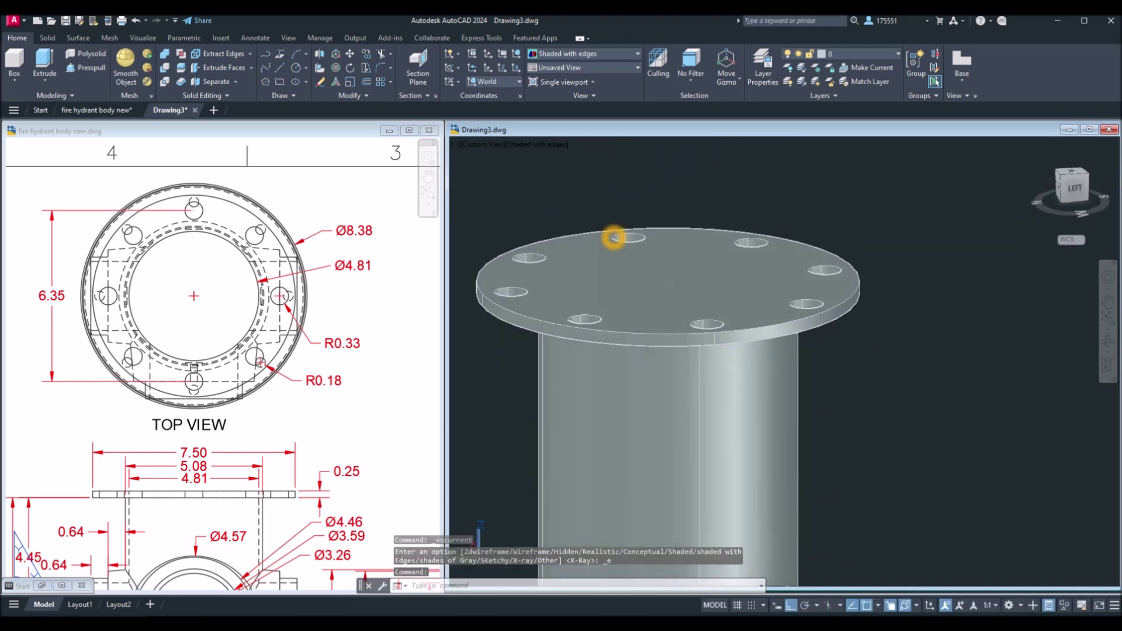
scroll(638, 265, down, 6)
scroll(638, 265, up, 5)
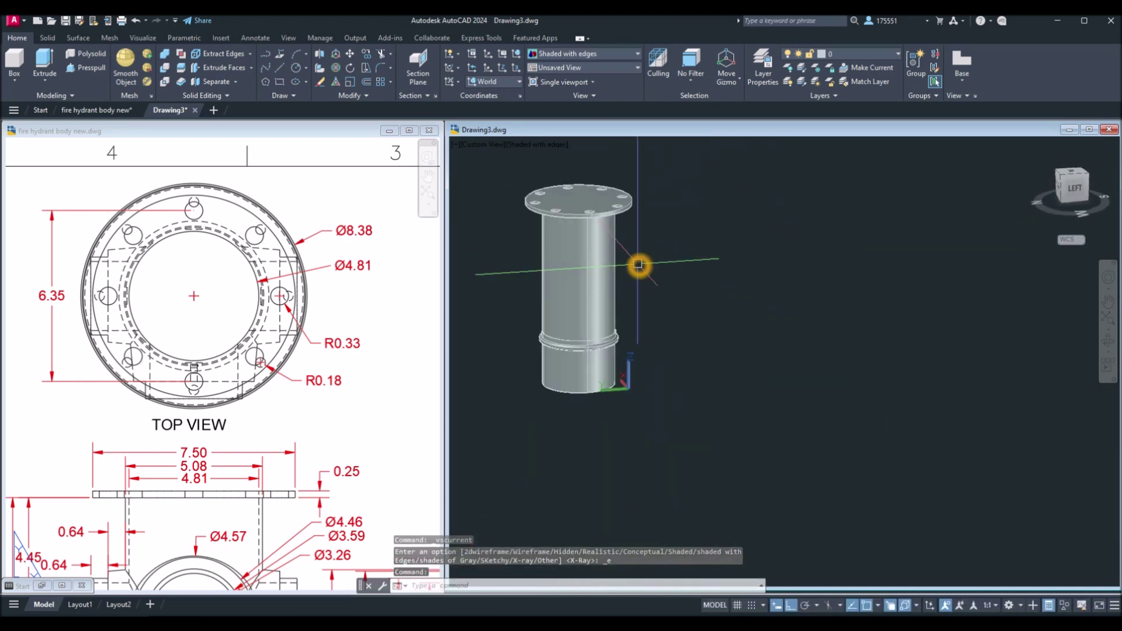
shift+middle_drag(645, 282, 574, 411)
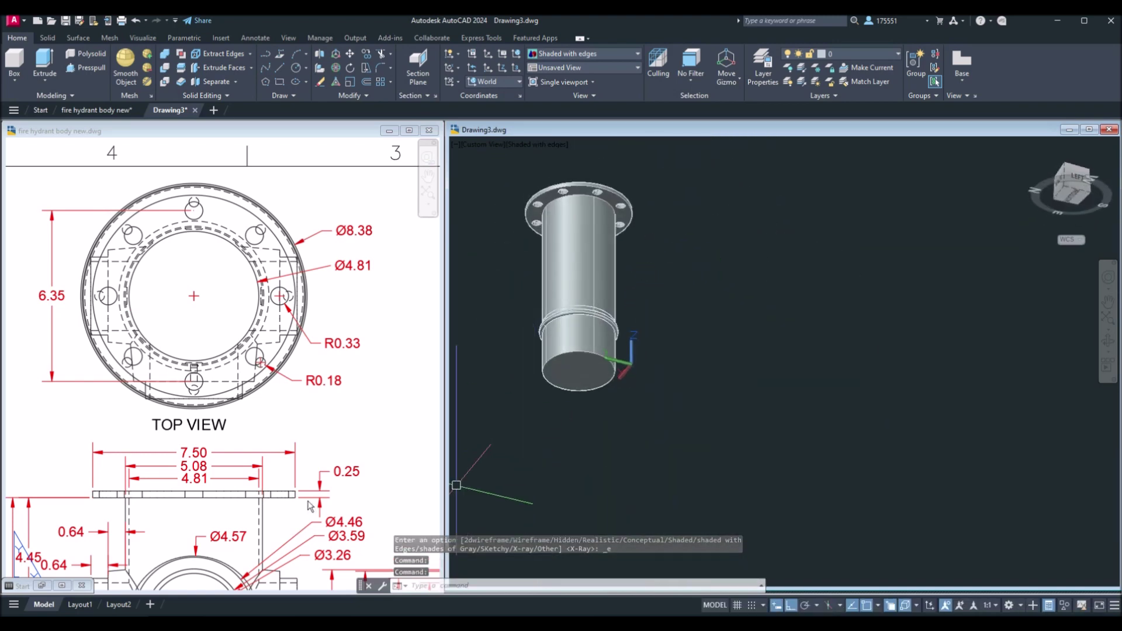
Examine the bottom flange in the reference drawing's front and section views, including its diameters, thicknesses and rounded edge profile
click(292, 478)
mouse_move(291, 478)
middle_down()
mouse_move(304, 223)
mouse_move(318, 171)
middle_up()
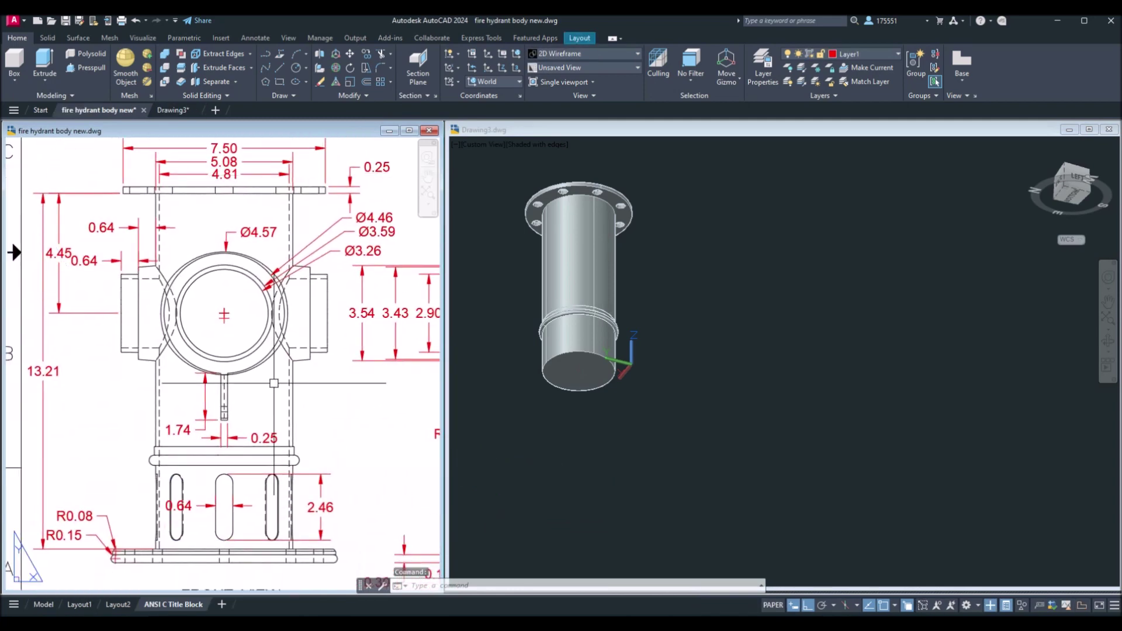
scroll(280, 198, down, 3)
scroll(266, 393, up, 9)
scroll(266, 392, down, 6)
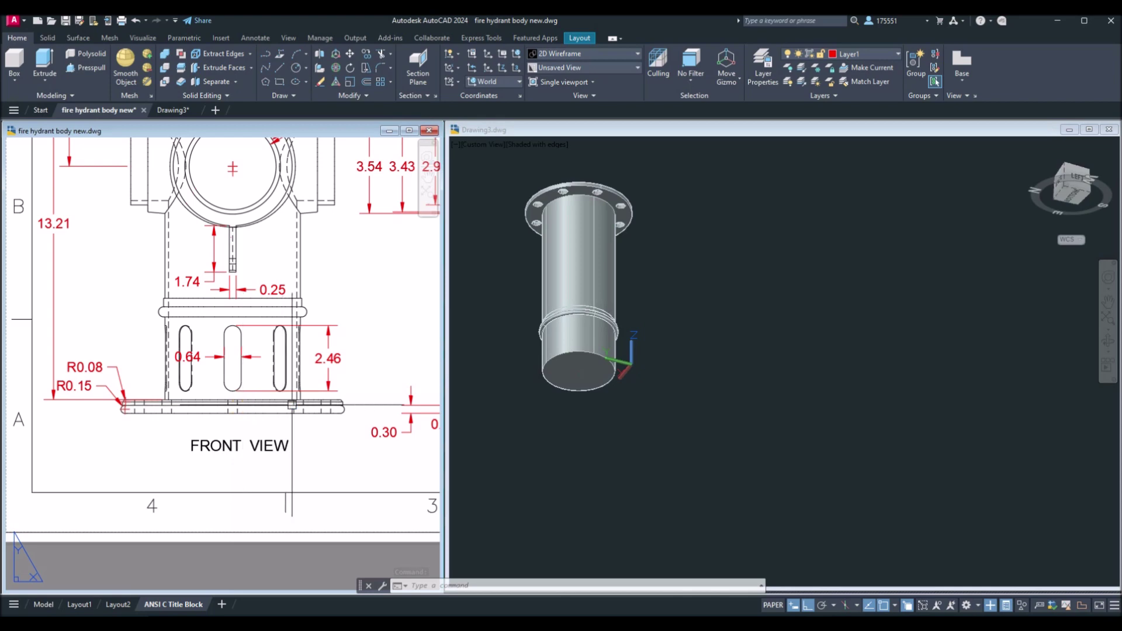
middle_drag(435, 410, 143, 420)
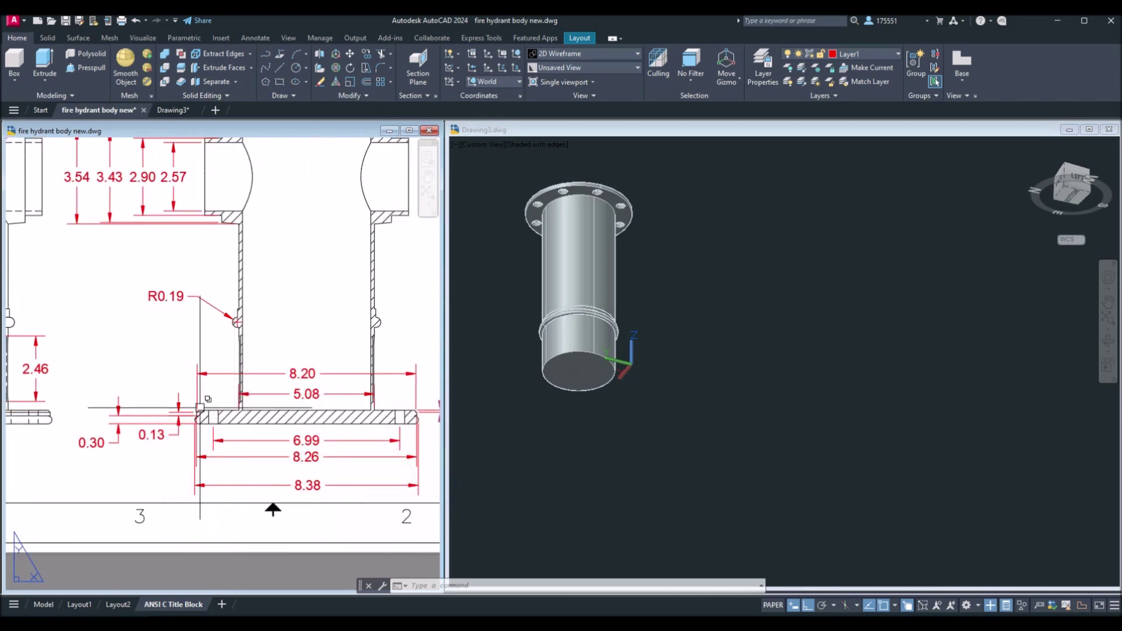
scroll(202, 407, up, 2)
click(226, 351)
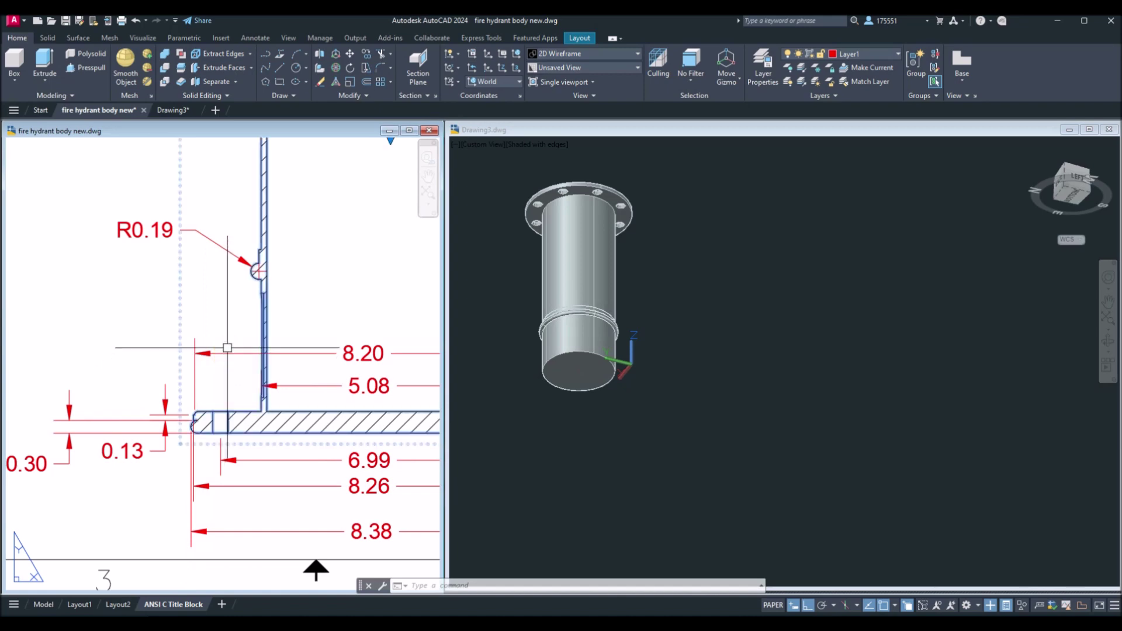
scroll(208, 437, up, 2)
key(Escape)
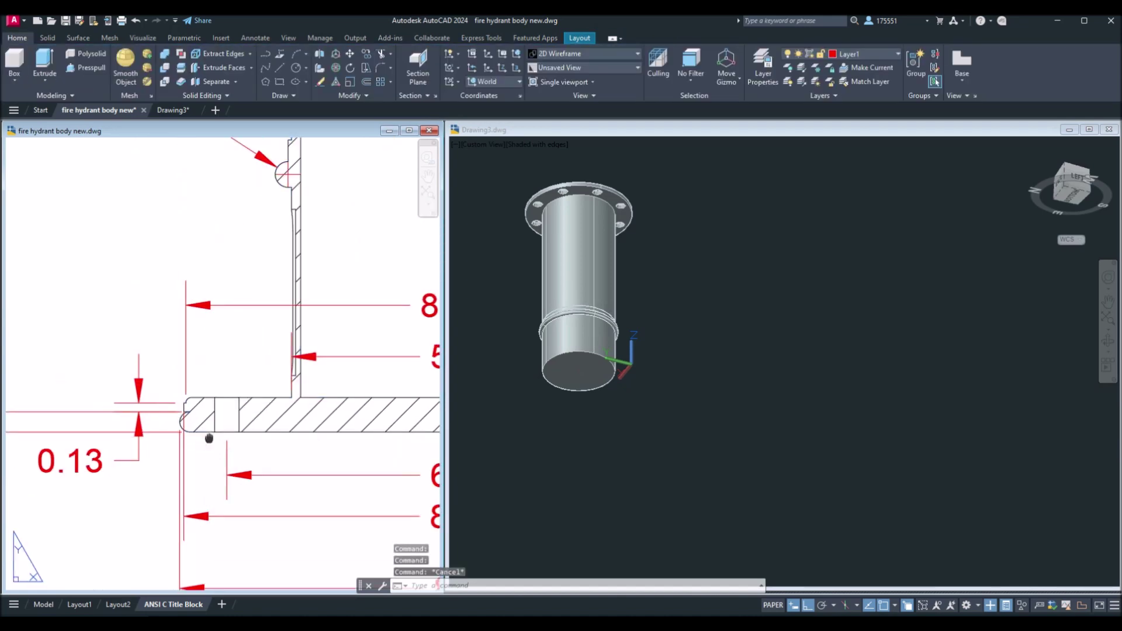
middle_drag(342, 437, 100, 442)
Draw a horizontal line across the bottom flange in the reference section view, joining the small steps below its rounded upper corners
text(l)
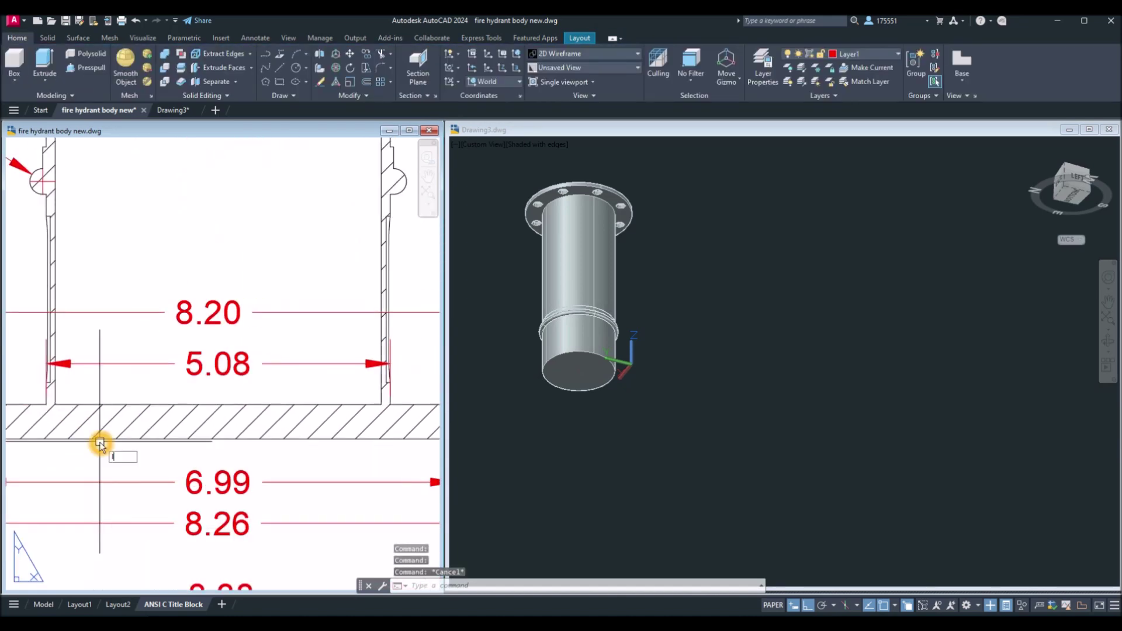
key(Return)
middle_drag(100, 442, 251, 438)
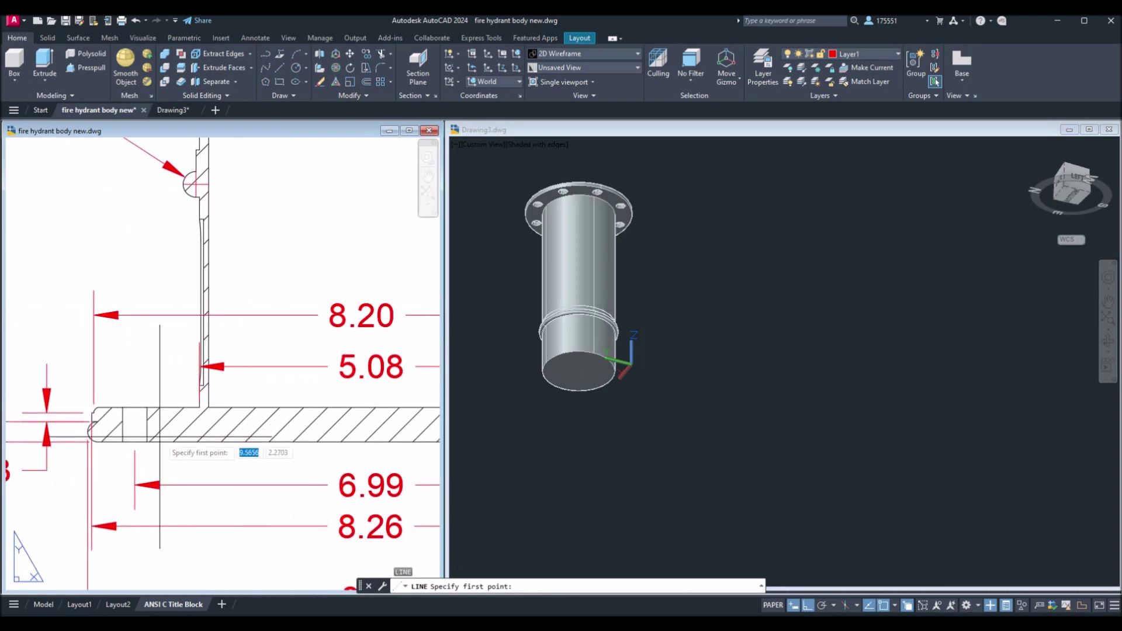
scroll(110, 425, up, 4)
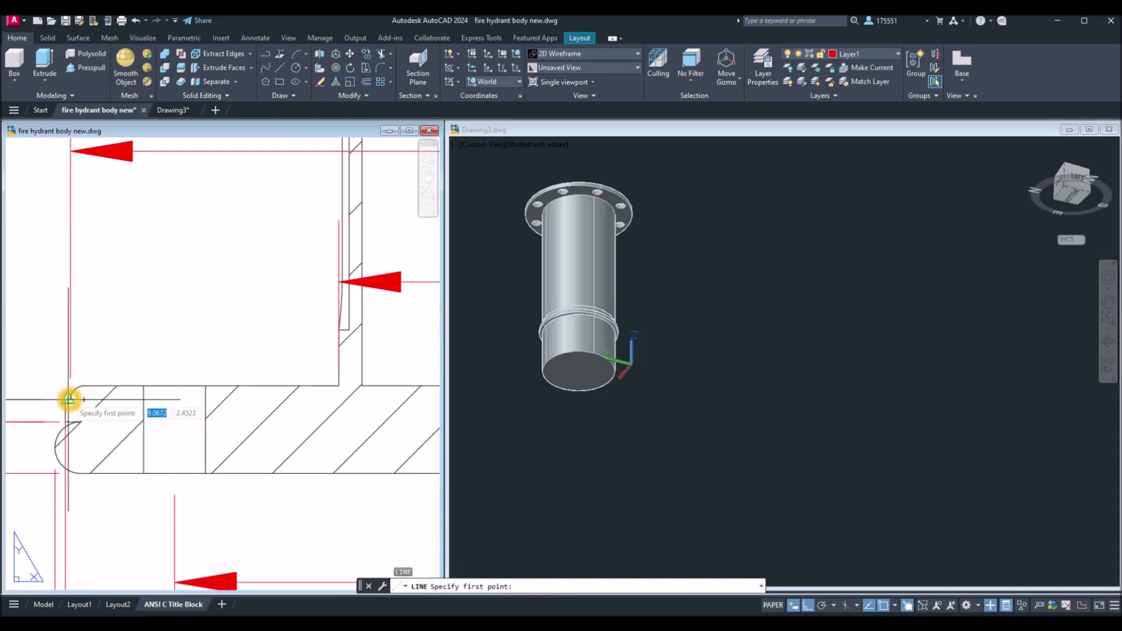
click(71, 399)
middle_drag(205, 406, 205, 438)
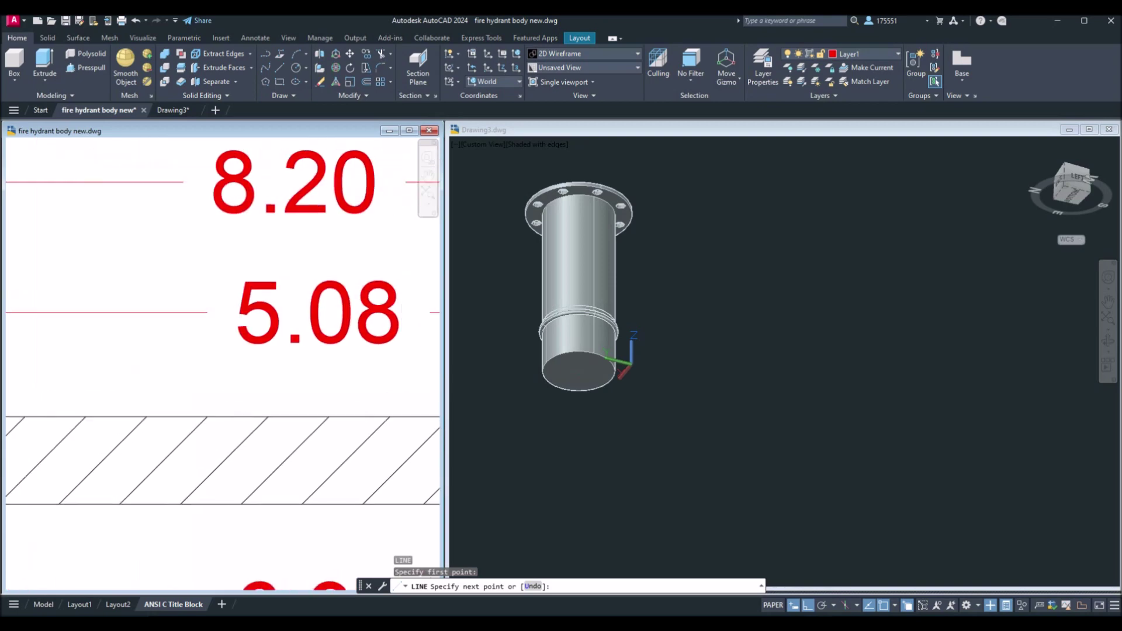
scroll(54, 409, down, 3)
scroll(117, 436, up, 4)
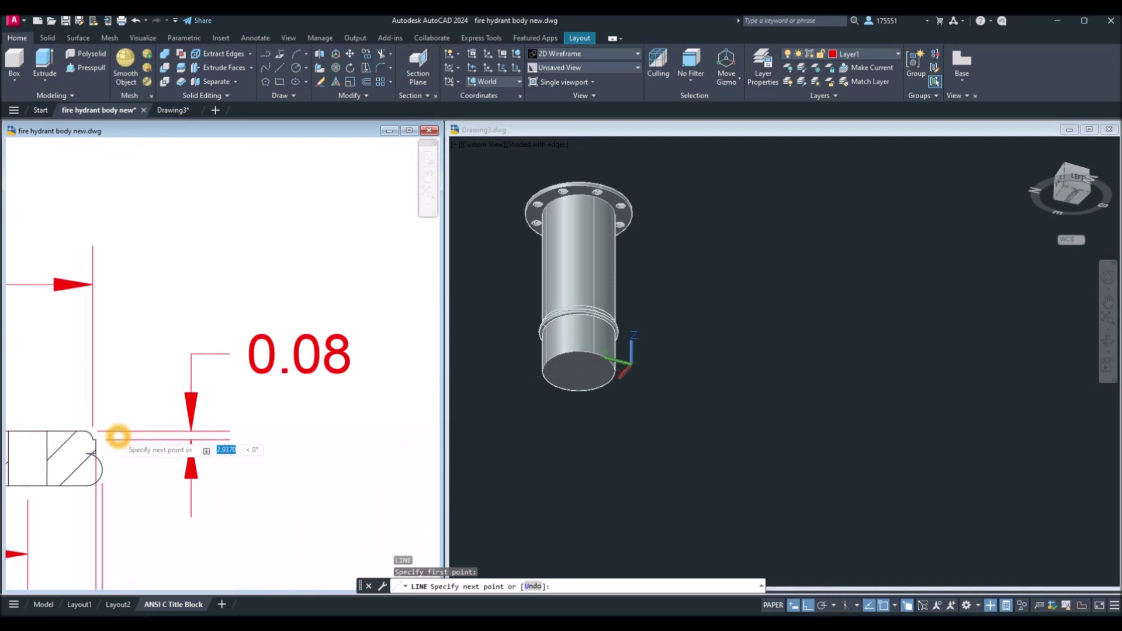
middle_drag(91, 450, 119, 450)
scroll(139, 436, up, 3)
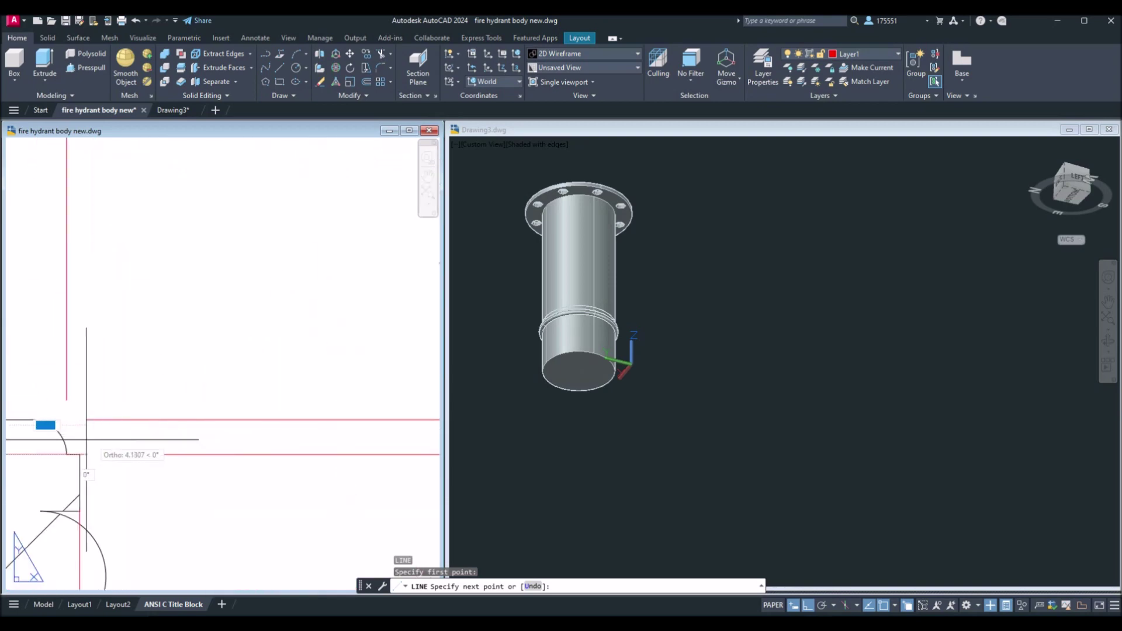
right_click(169, 375)
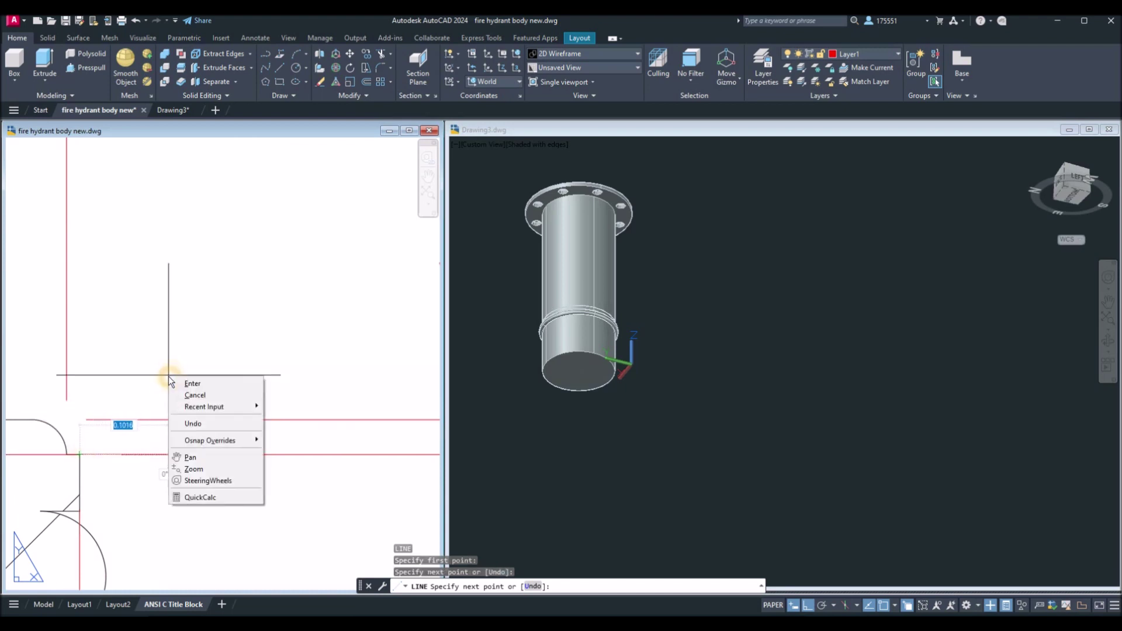
click(214, 395)
Draw a second horizontal line across the flange section where the rounded lower rim begins, spanning from one side to the other
scroll(218, 376, up, 3)
middle_drag(220, 376, 296, 376)
middle_drag(123, 381, 410, 383)
right_click(123, 285)
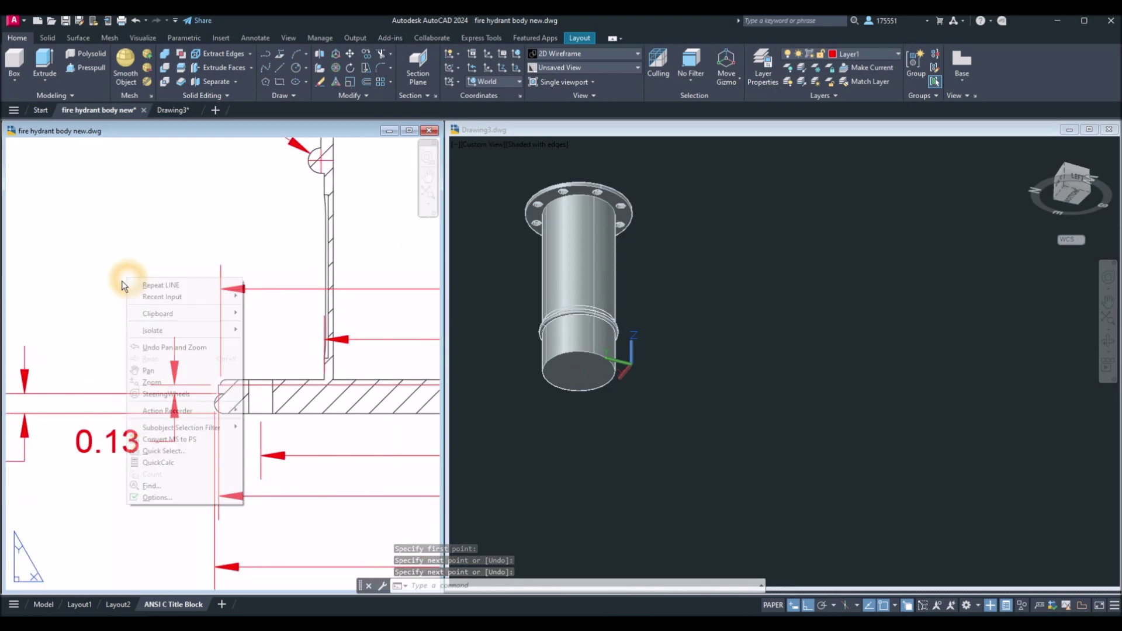
click(137, 284)
scroll(272, 412, up, 2)
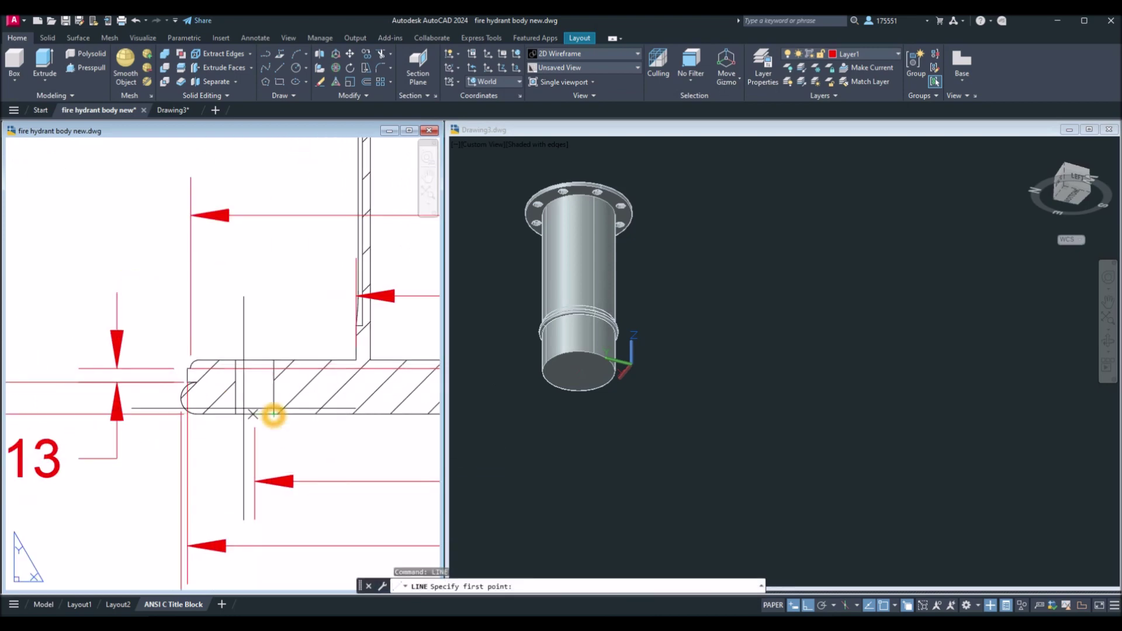
click(187, 384)
middle_drag(187, 384, 36, 406)
mouse_move(339, 398)
middle_down()
mouse_move(204, 403)
mouse_move(263, 431)
middle_up()
scroll(246, 453, up, 4)
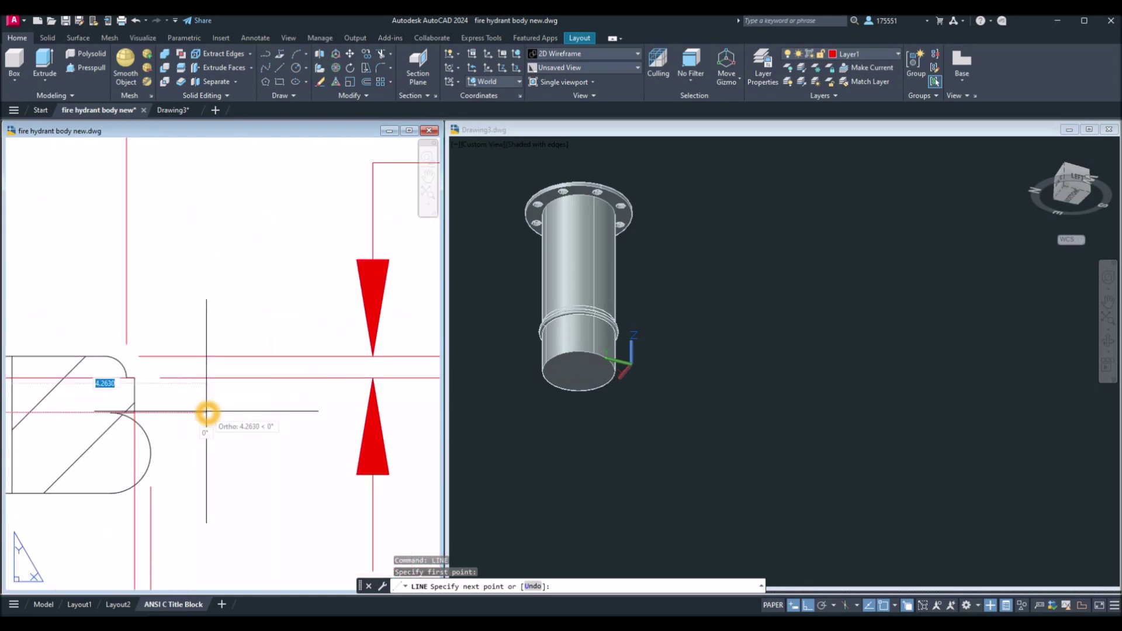
click(142, 418)
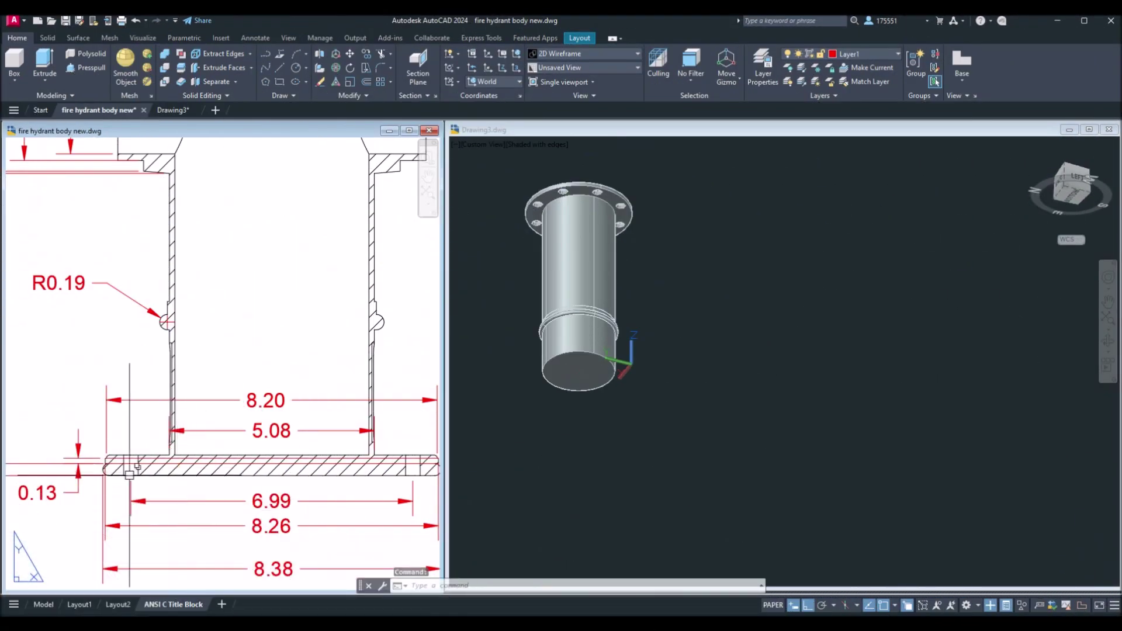
Draw a circle of diameter 8.2 centred on the pipe's bottom face in Drawing3, using the flange's top diameter from the reference
middle_drag(119, 471, 153, 491)
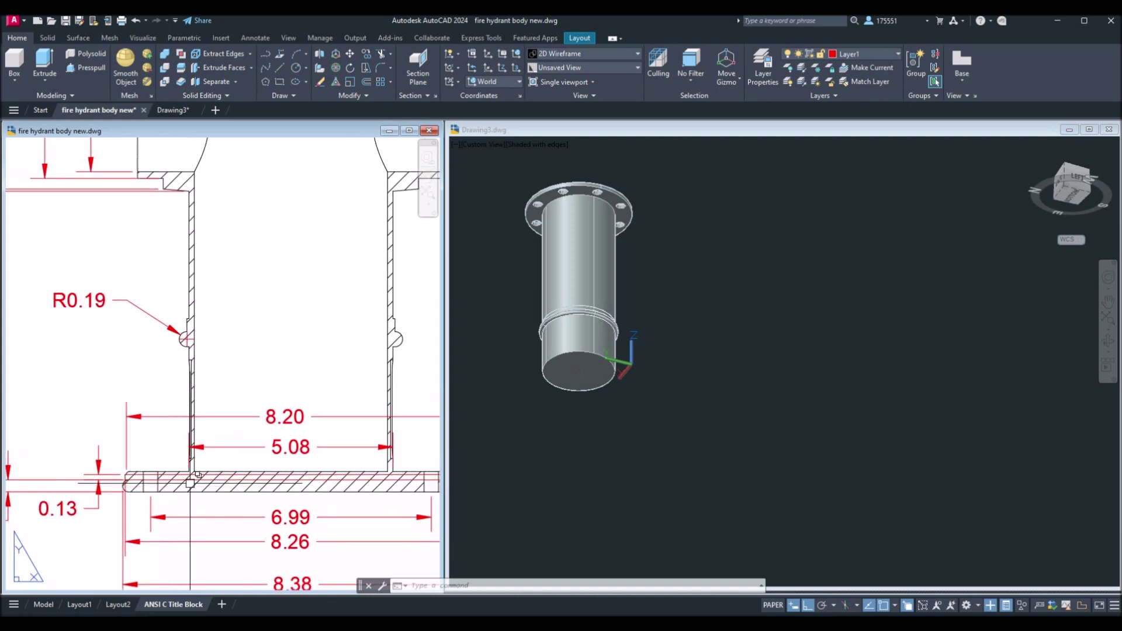
click(313, 416)
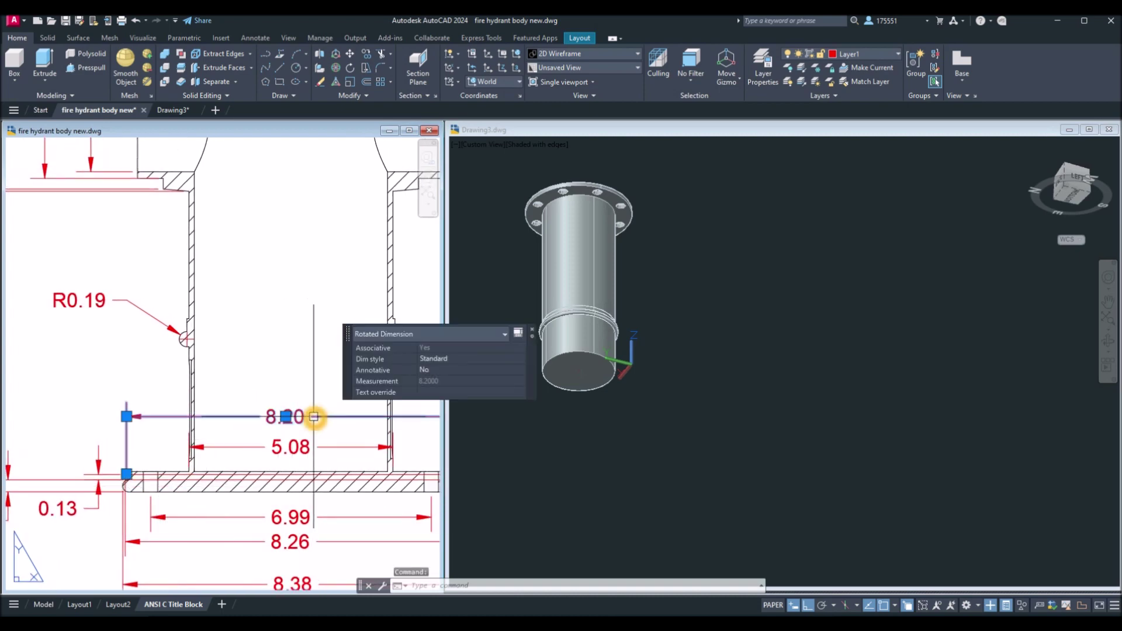
click(509, 425)
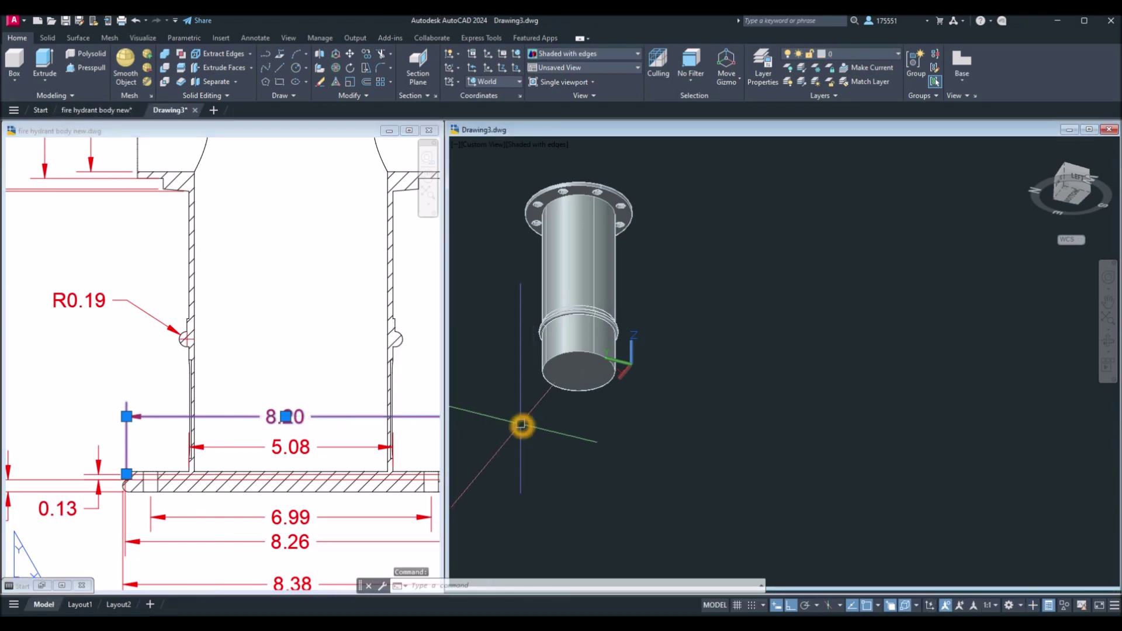
text(c)
key(Return)
scroll(552, 383, up, 5)
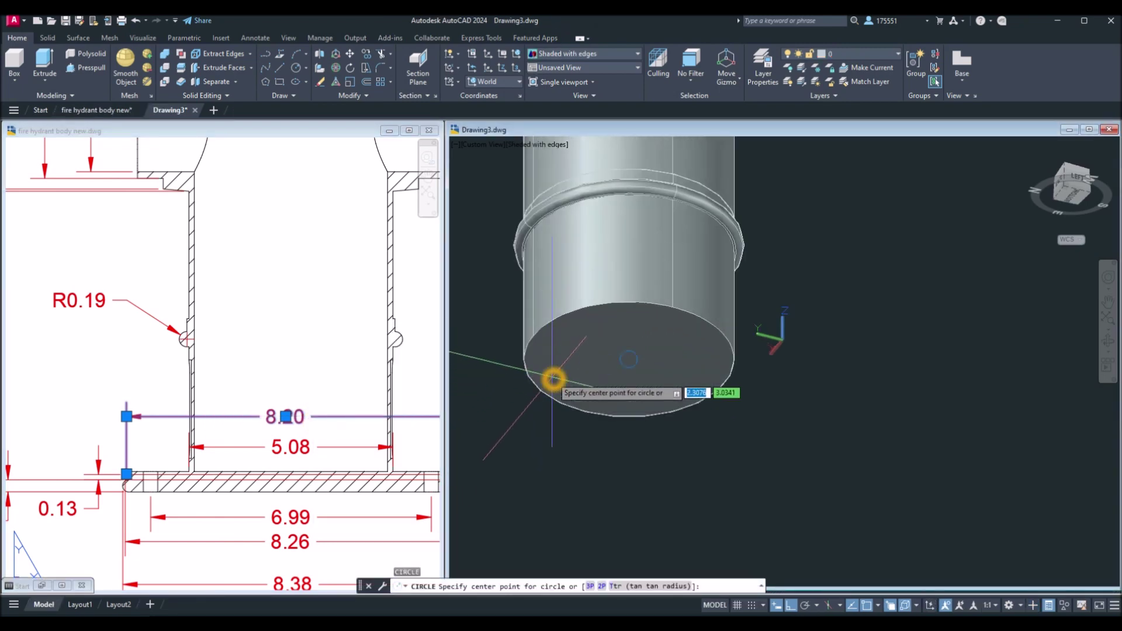
click(550, 394)
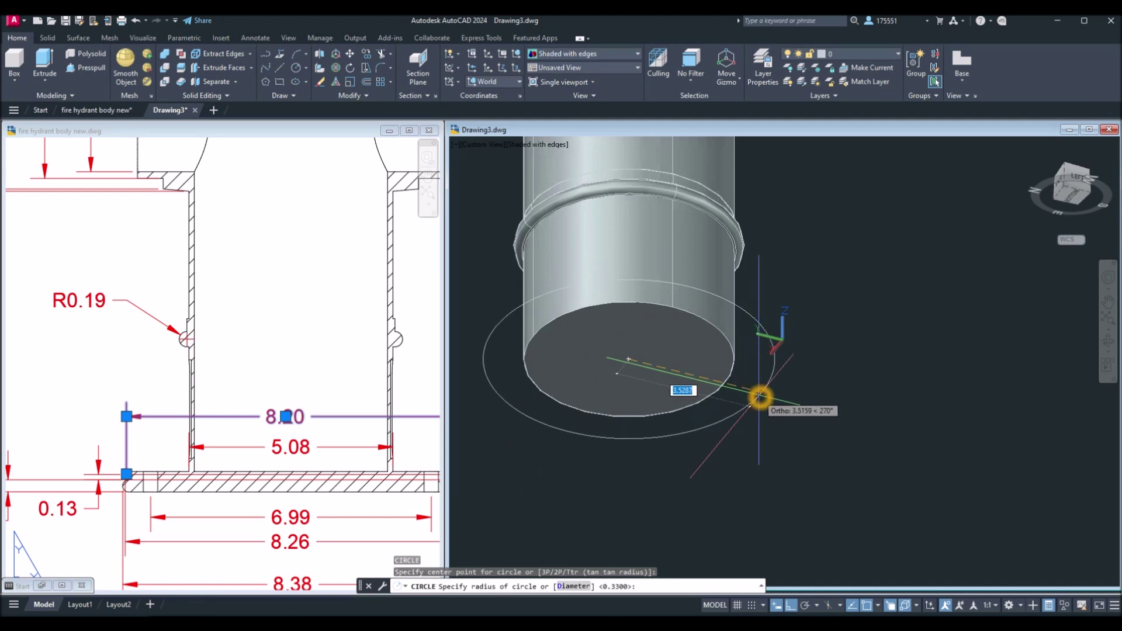
key(Return)
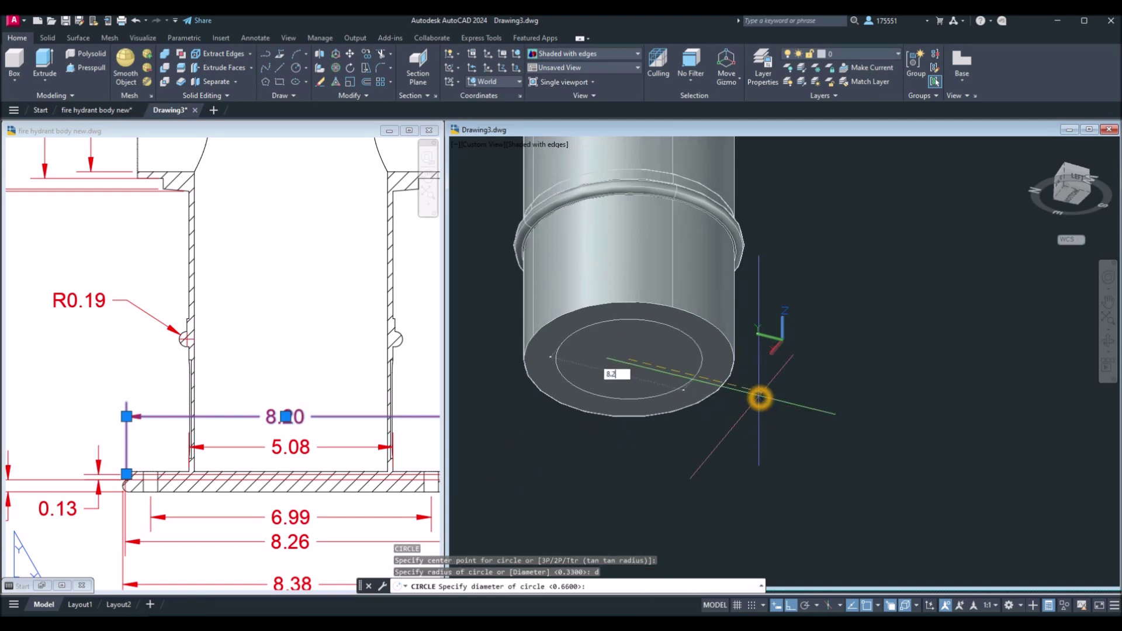
key(Return)
Extrude the 8.2 diameter circle downward by 0.08, matching the flange's upper step thickness in the reference drawing
click(288, 471)
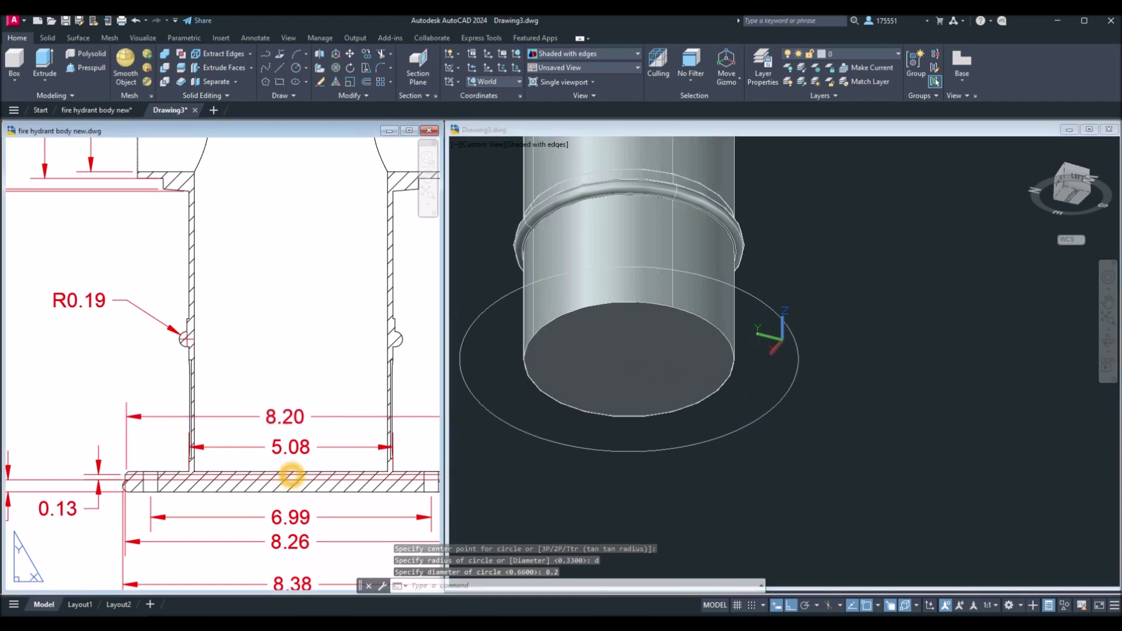
middle_drag(265, 487, 107, 501)
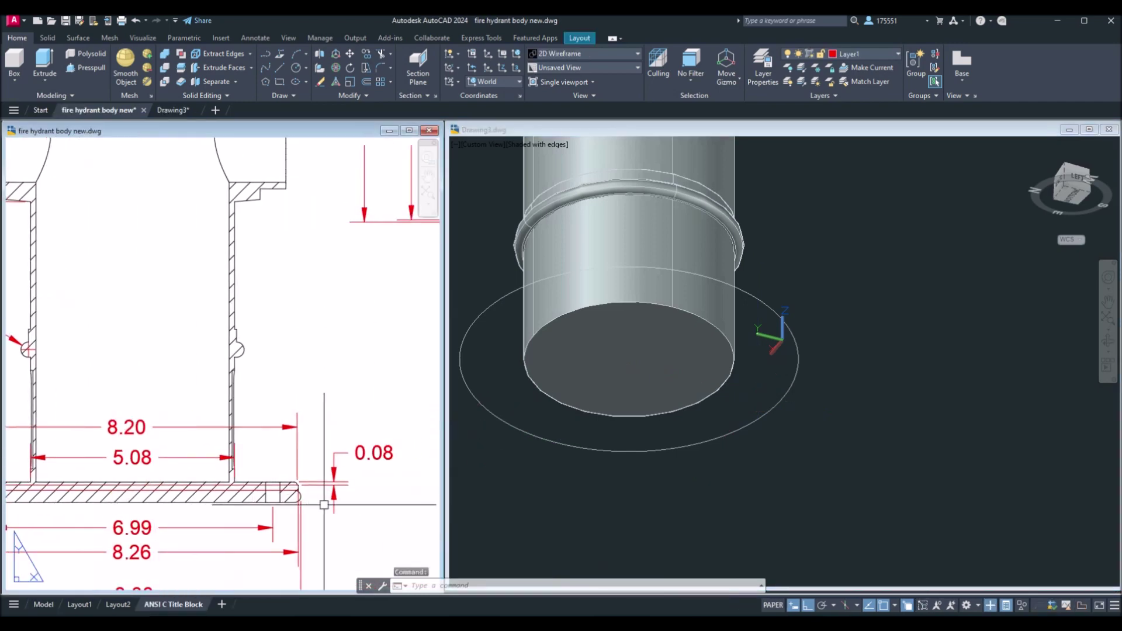
scroll(348, 496, up, 3)
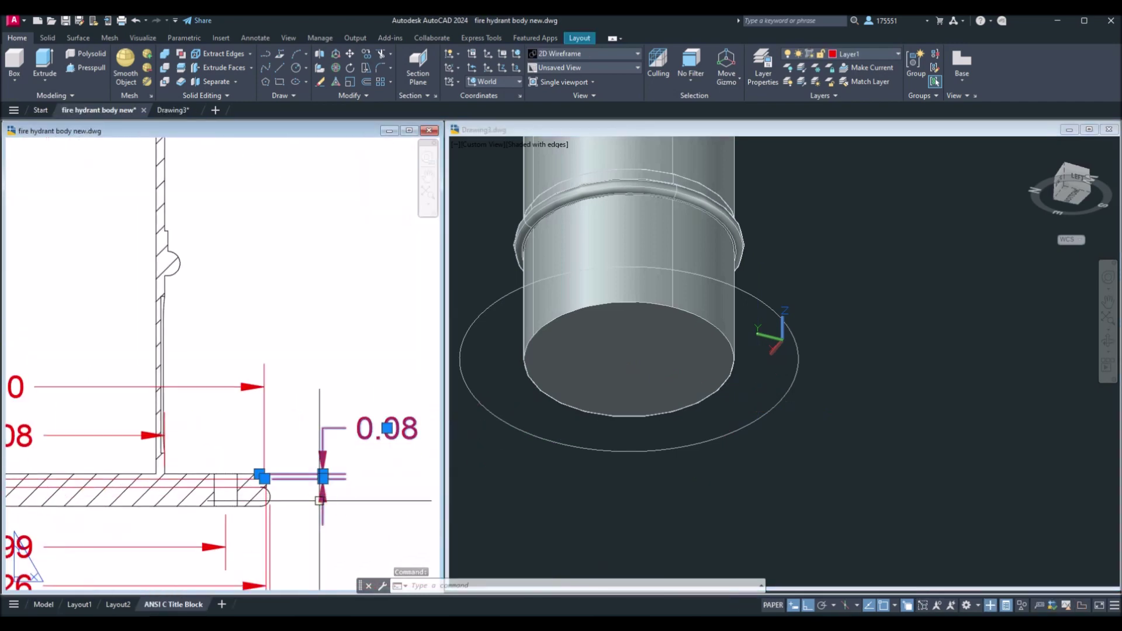
click(663, 501)
text(ext)
key(Return)
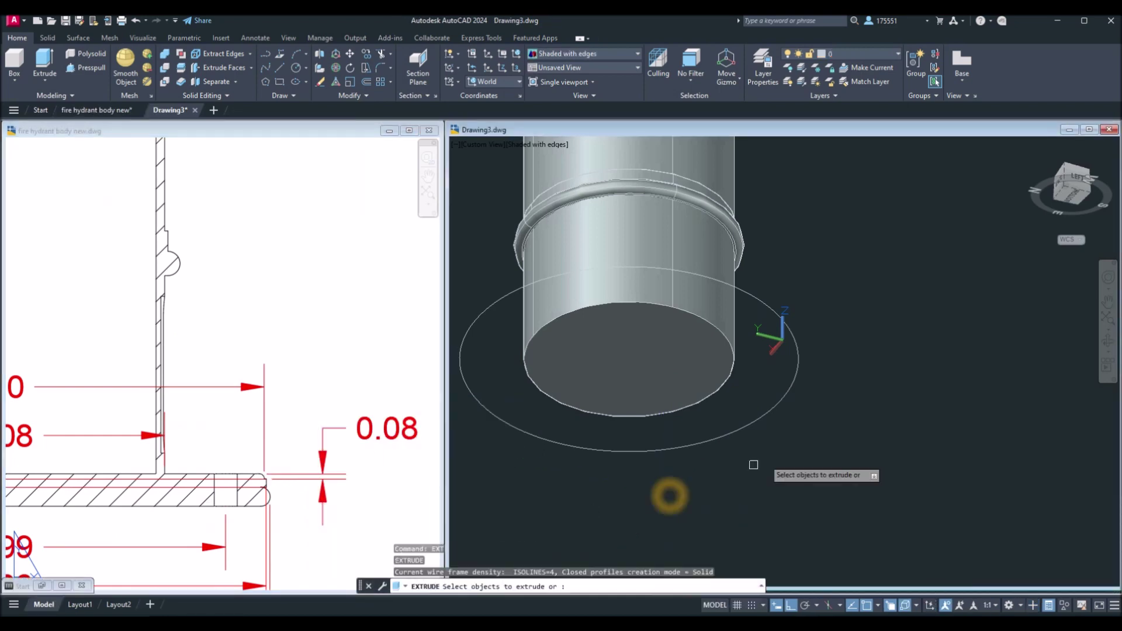
click(794, 385)
right_click(832, 378)
click(845, 384)
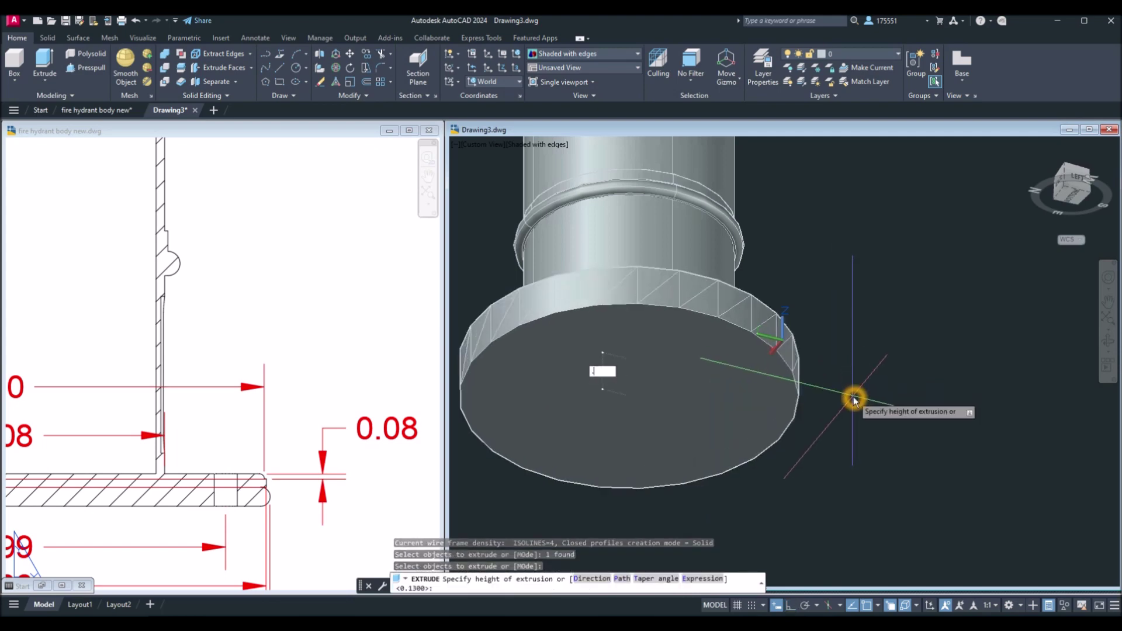
key(Return)
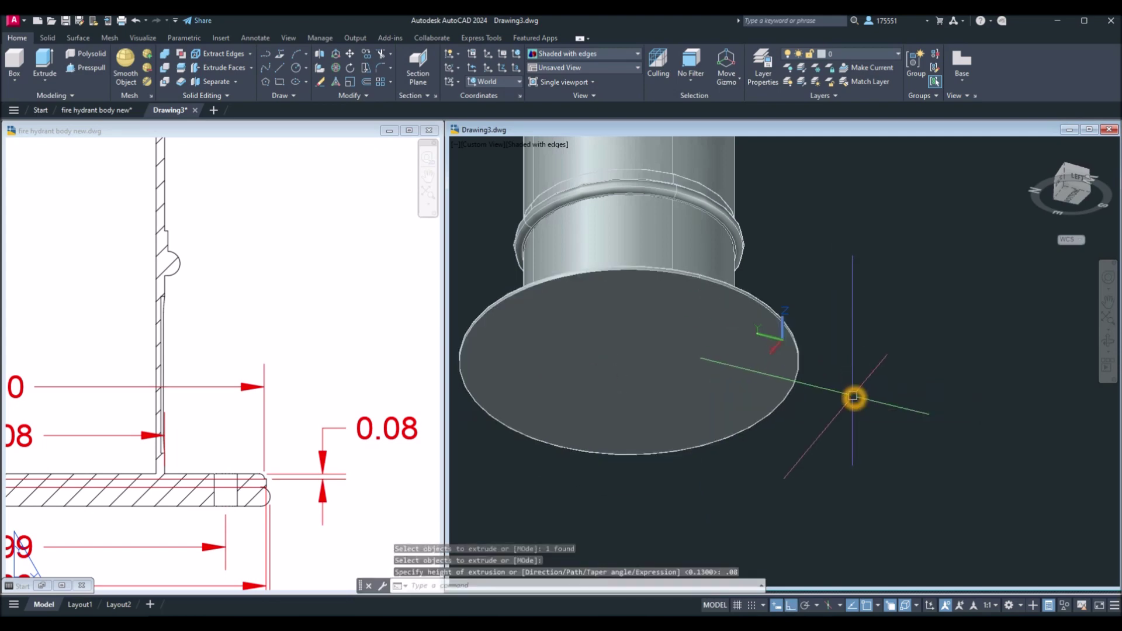
Draw a circle of diameter 8.26 centred on the underside of the new flange disc, following the reference section view
click(187, 496)
middle_drag(244, 411, 408, 446)
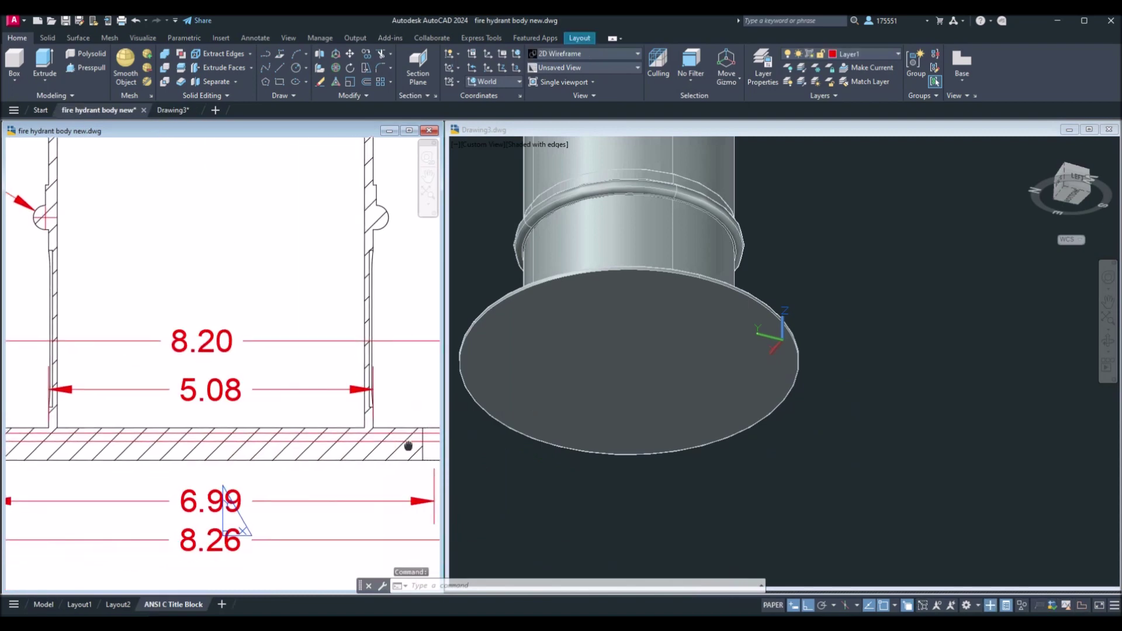
middle_drag(226, 463, 353, 451)
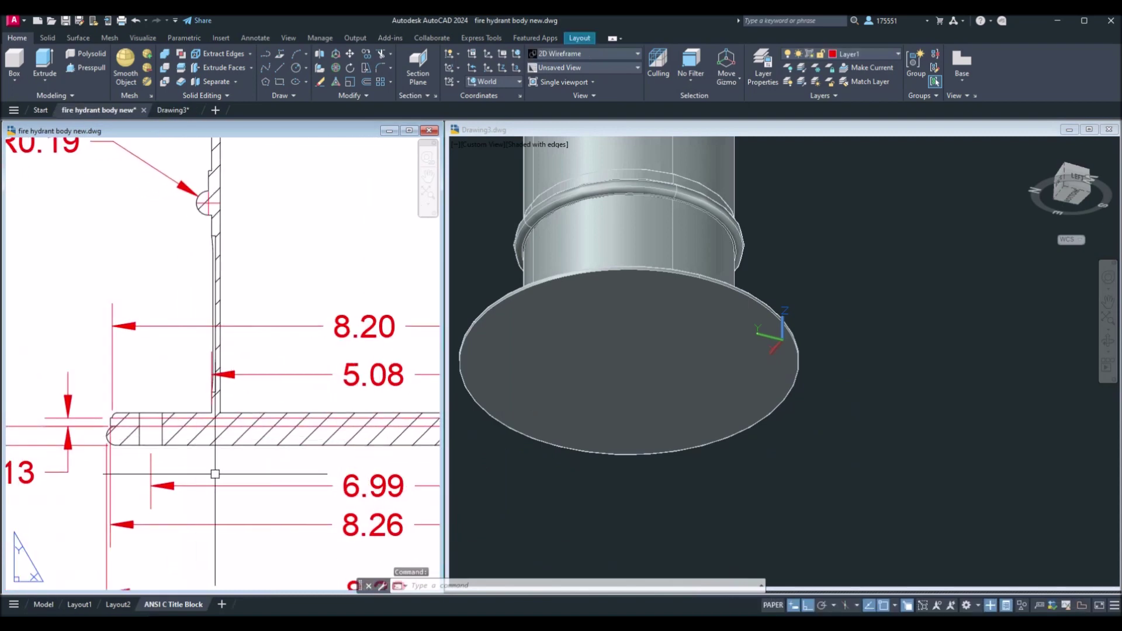
click(176, 529)
scroll(108, 433, up, 2)
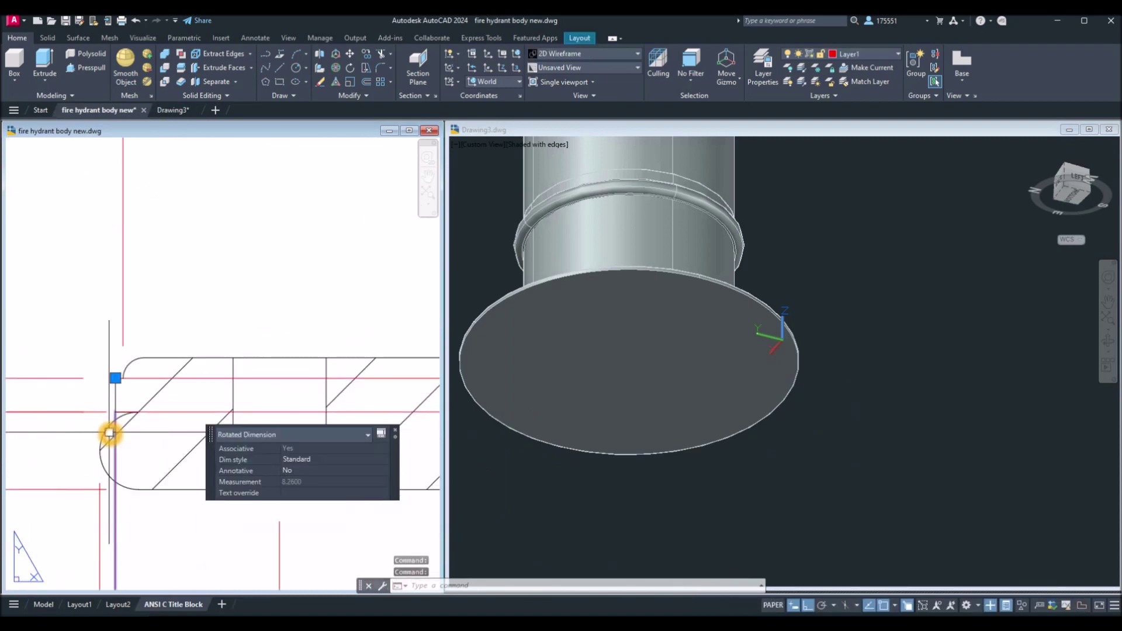
key(Escape)
middle_drag(155, 388, 17, 323)
click(734, 496)
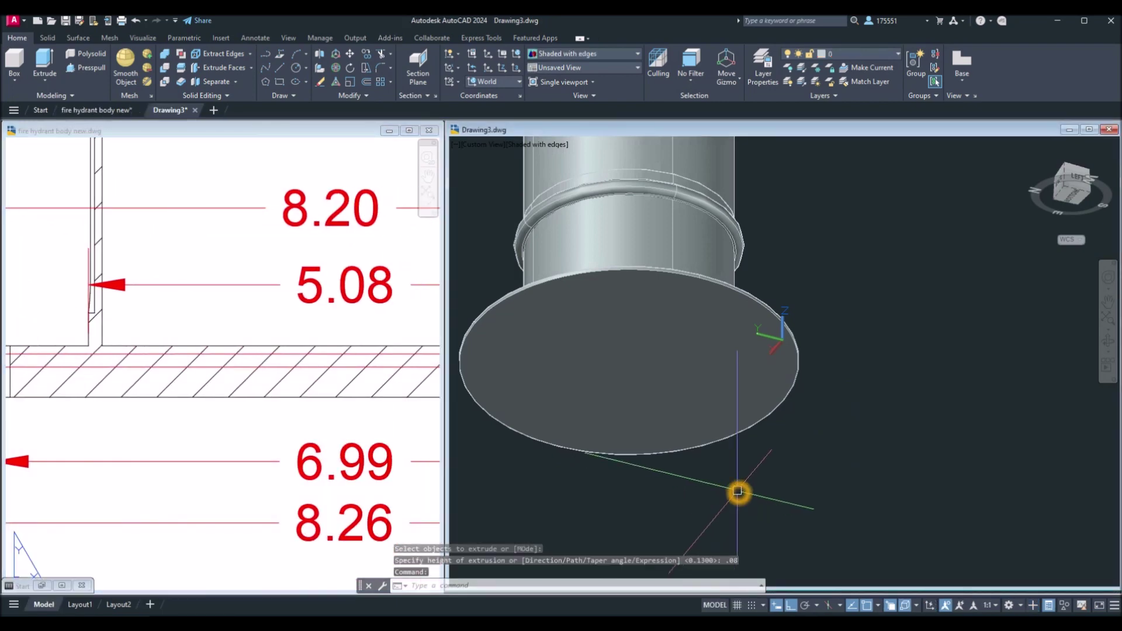
text(c)
key(Return)
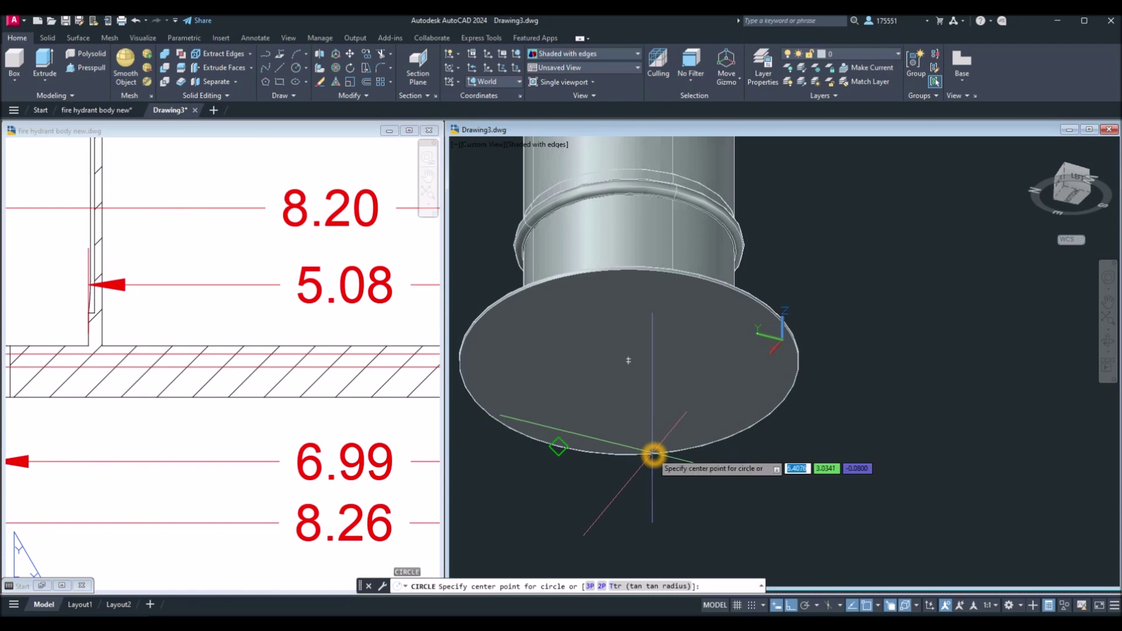
scroll(647, 422, down, 3)
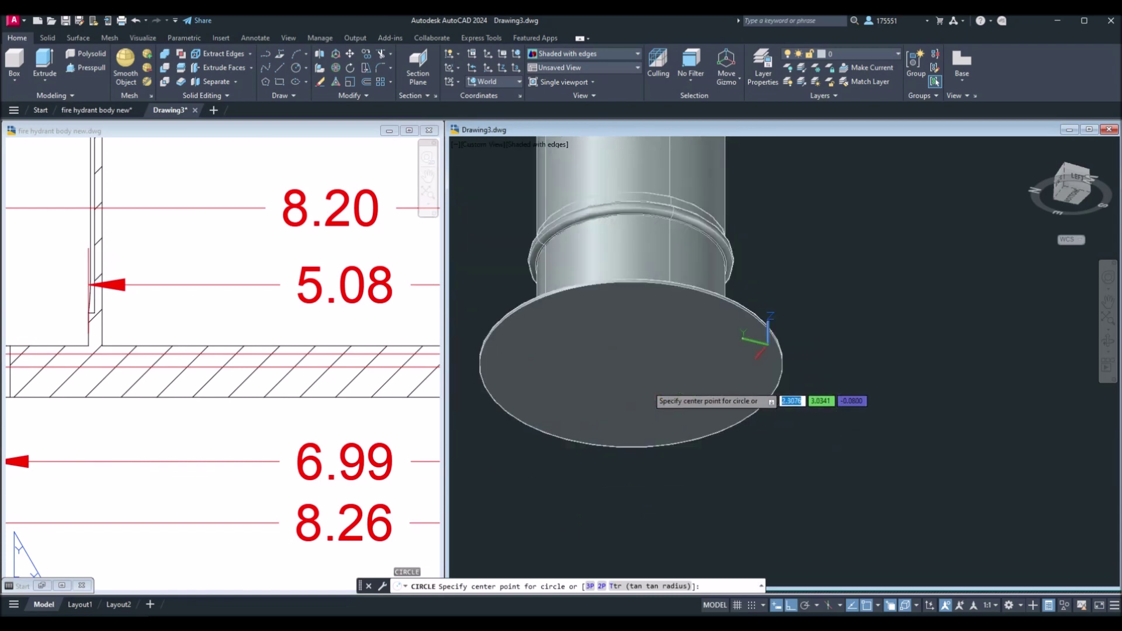
click(663, 451)
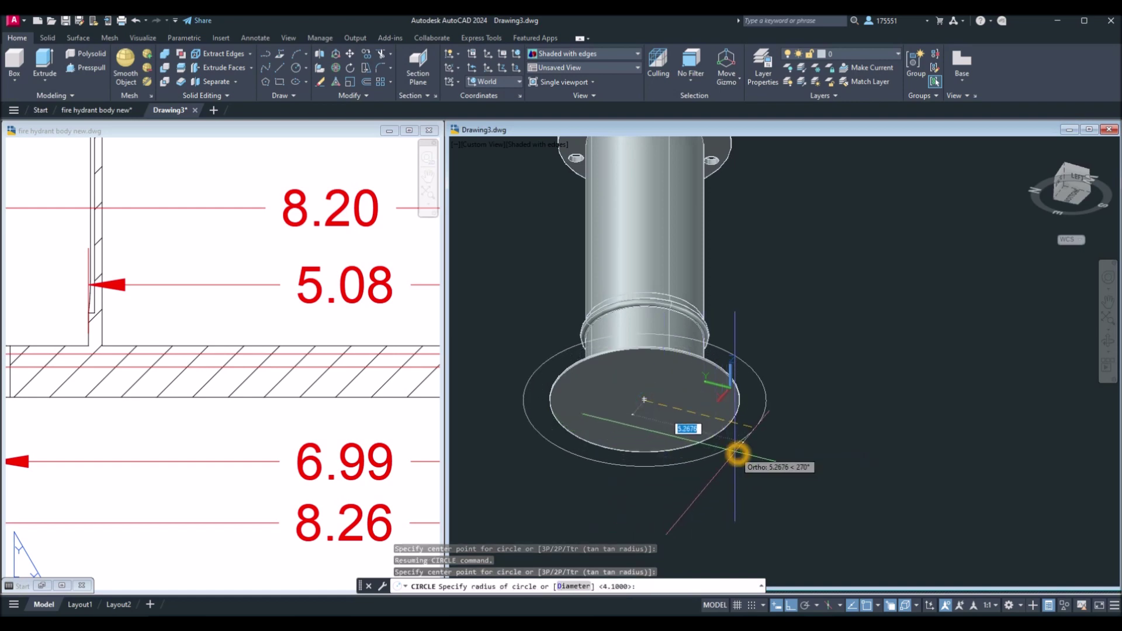
key(Return)
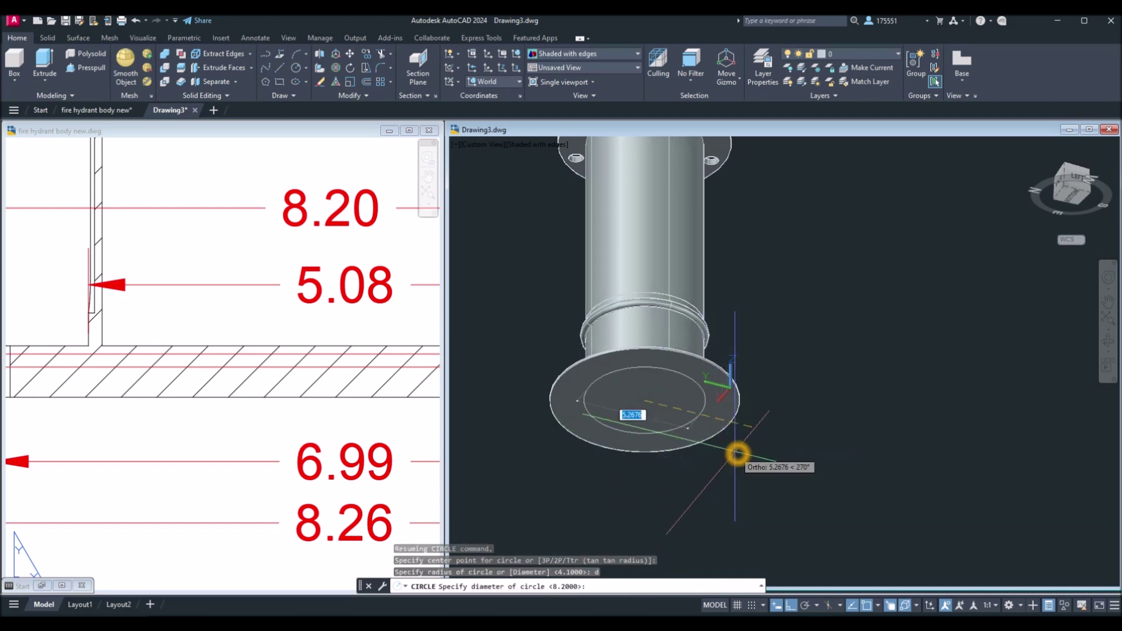
text(8.26)
key(Return)
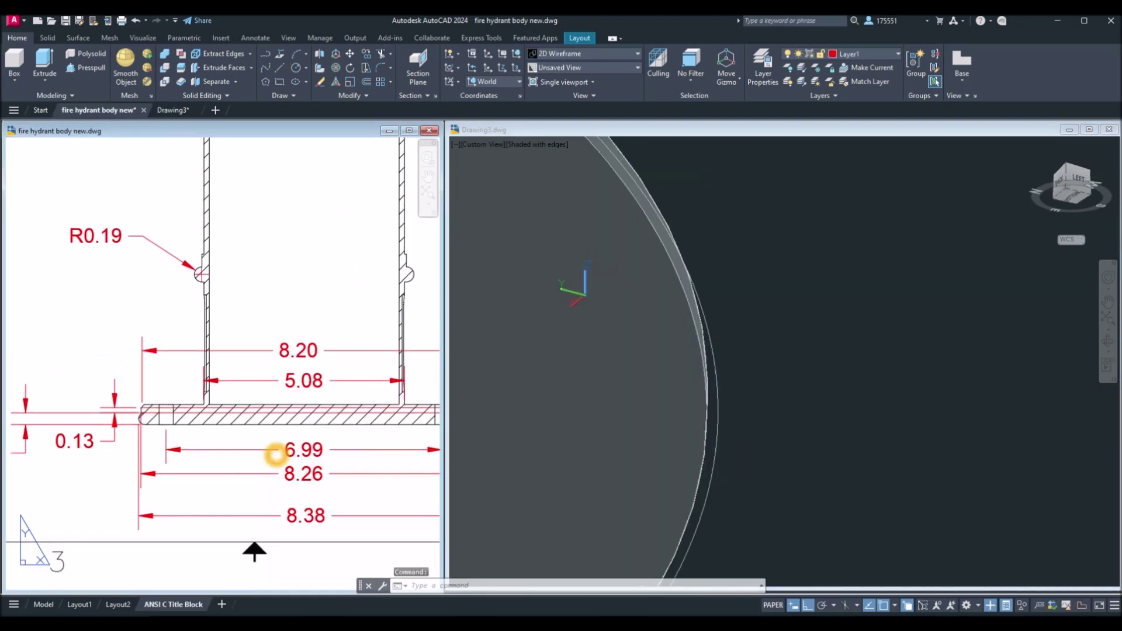
Extrude the 8.26 diameter circle downward by 0.13, matching the flange's middle step thickness in the reference section view
mouse_move(276, 455)
middle_down()
mouse_move(76, 463)
mouse_move(301, 456)
middle_up()
scroll(124, 453, up, 5)
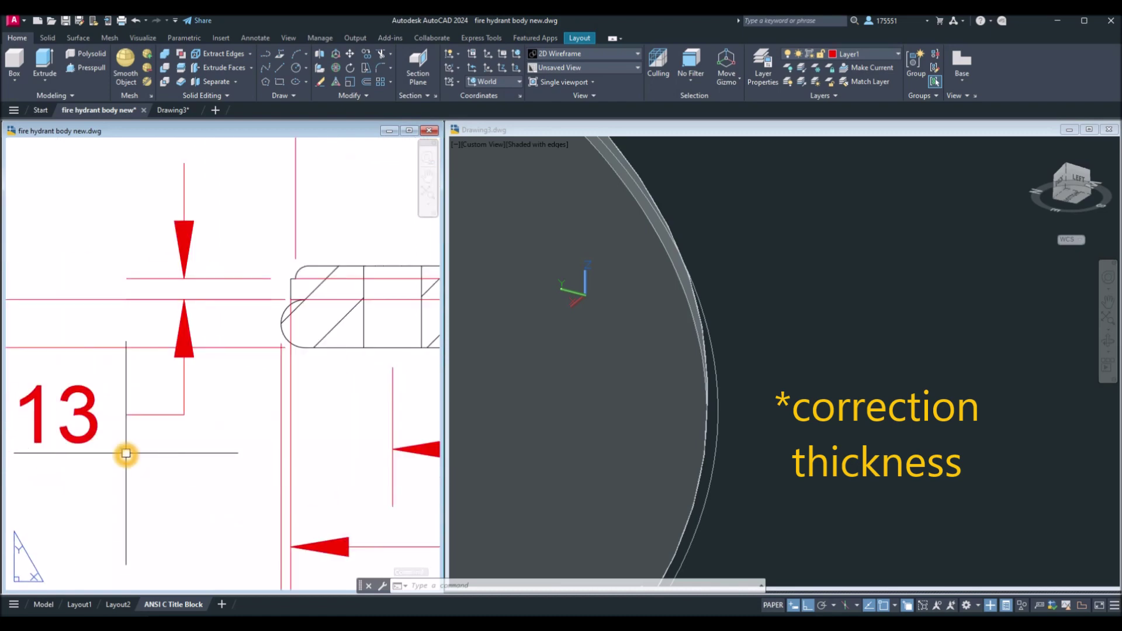
scroll(169, 412, down, 2)
click(166, 414)
key(Escape)
click(886, 380)
click(723, 401)
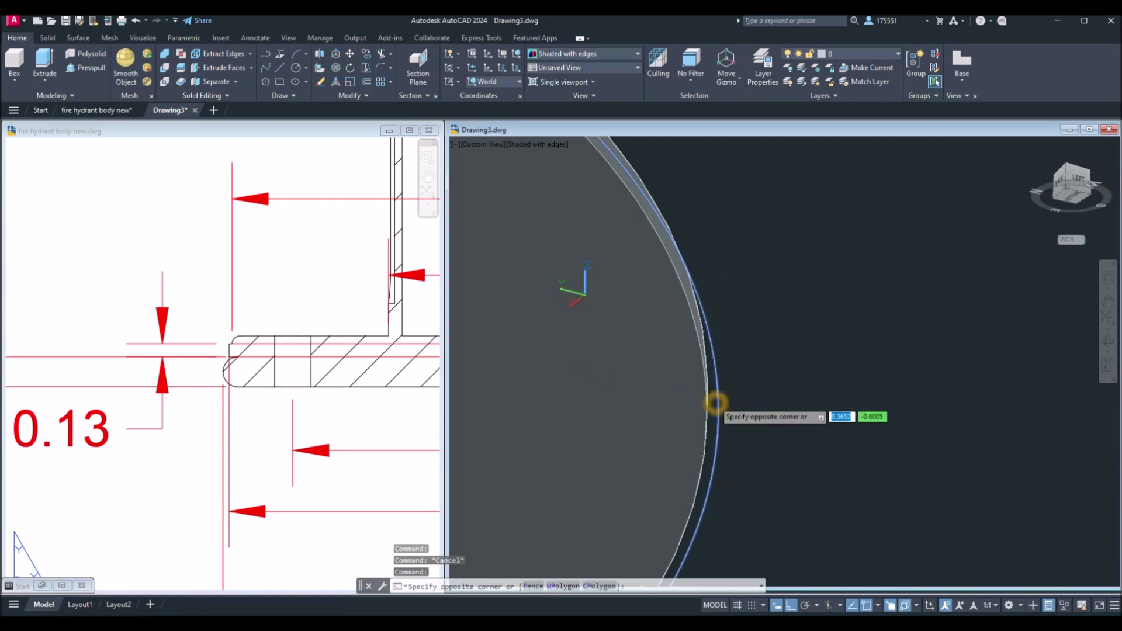
click(736, 401)
click(37, 57)
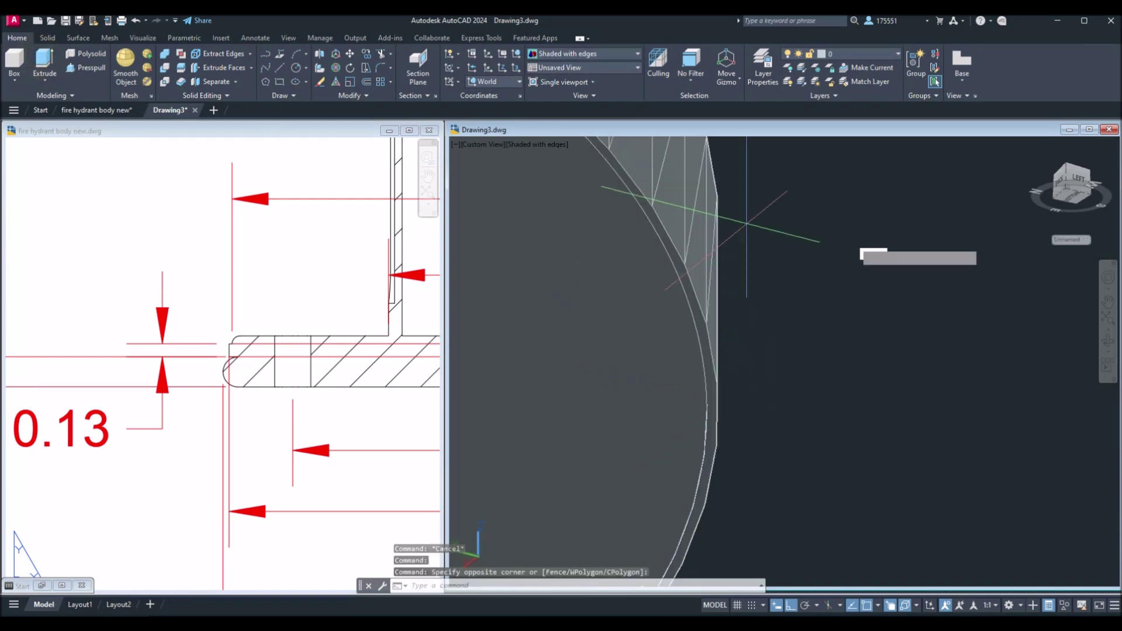
middle_drag(818, 473, 817, 404)
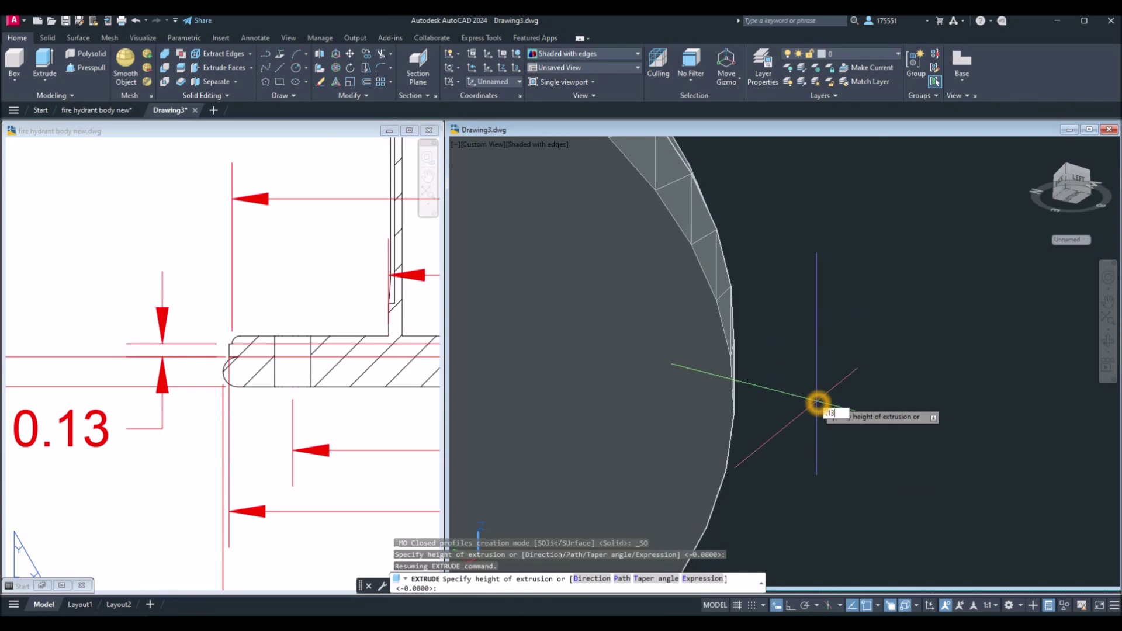
text(.13)
key(Return)
Draw a circle of diameter 8.38 centred on the underside of the middle flange disc, following the reference section view
scroll(817, 404, down, 3)
shift+middle_drag(827, 358, 822, 436)
click(216, 452)
middle_drag(216, 453, 131, 447)
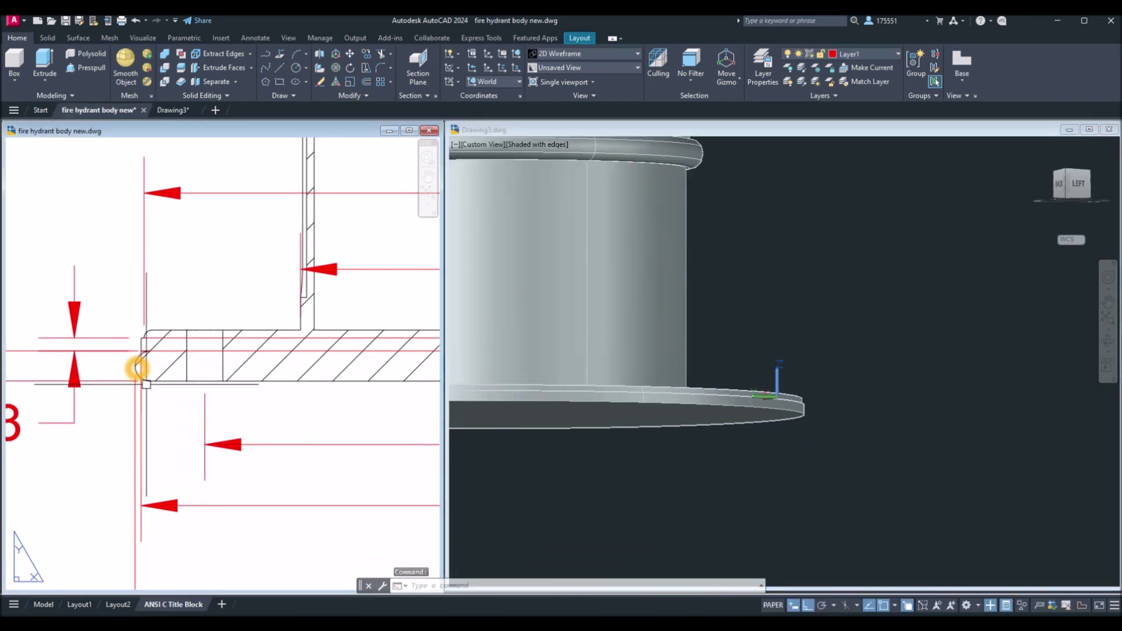
scroll(213, 440, down, 3)
scroll(409, 409, up, 3)
scroll(23, 409, down, 3)
scroll(219, 410, up, 3)
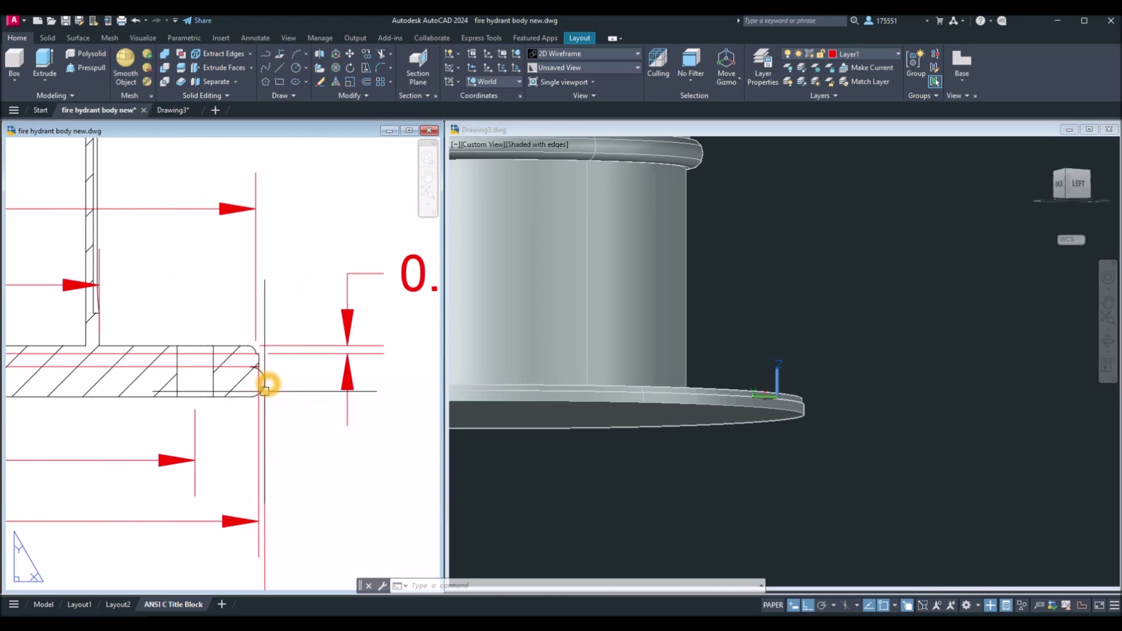
scroll(240, 450, down, 3)
middle_drag(274, 392, 359, 378)
click(656, 466)
text(c)
key(Return)
middle_drag(651, 467, 770, 432)
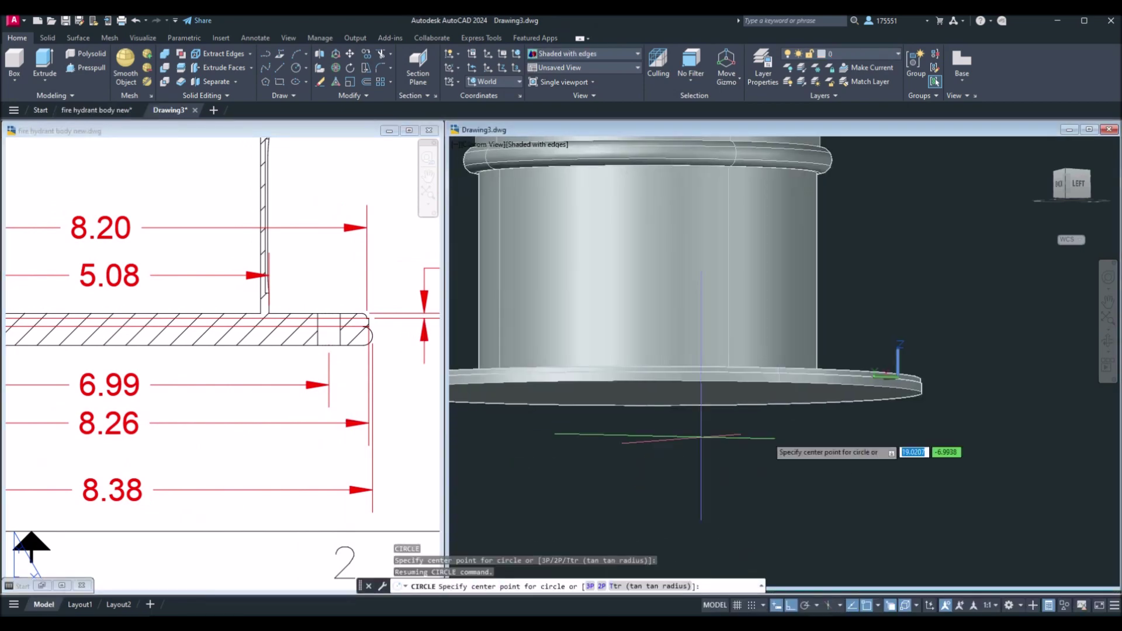
click(648, 409)
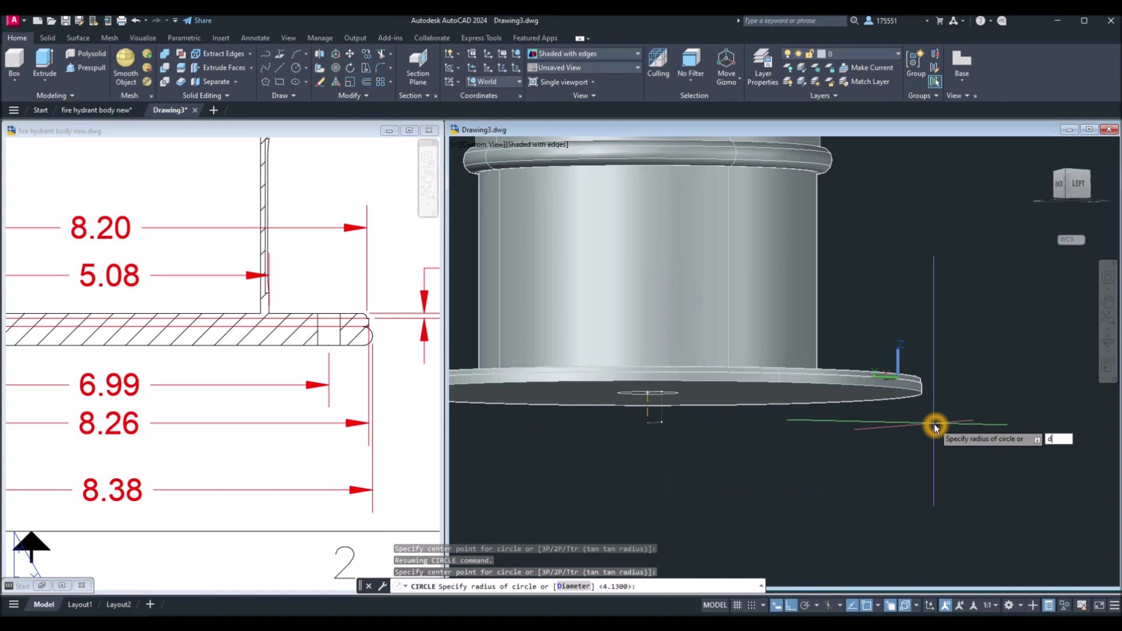
key(Return)
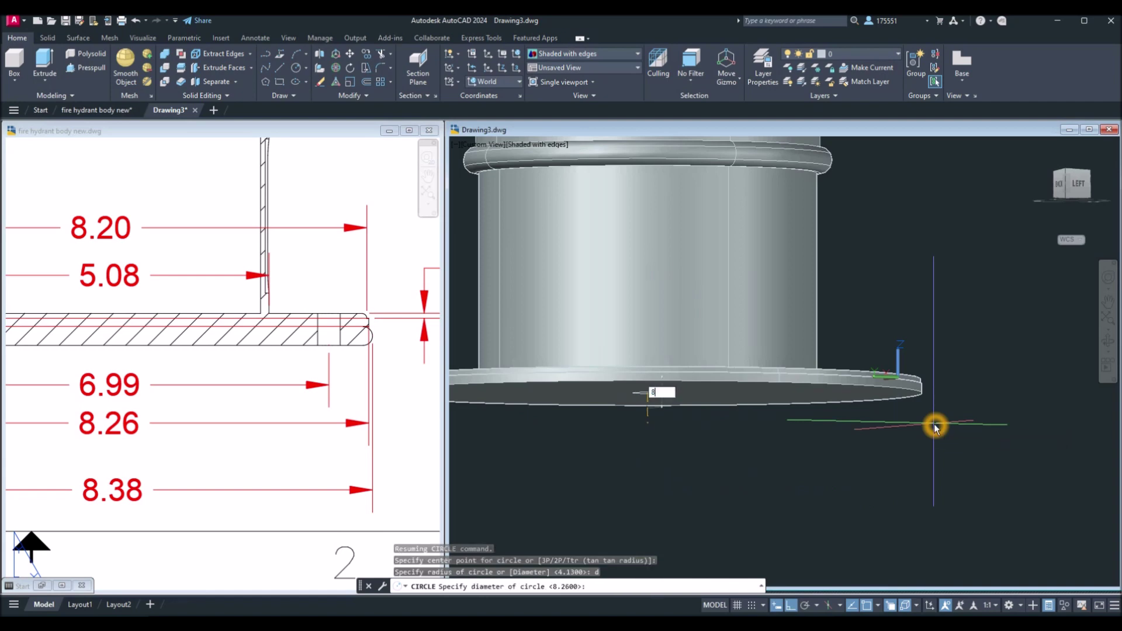
key(Return)
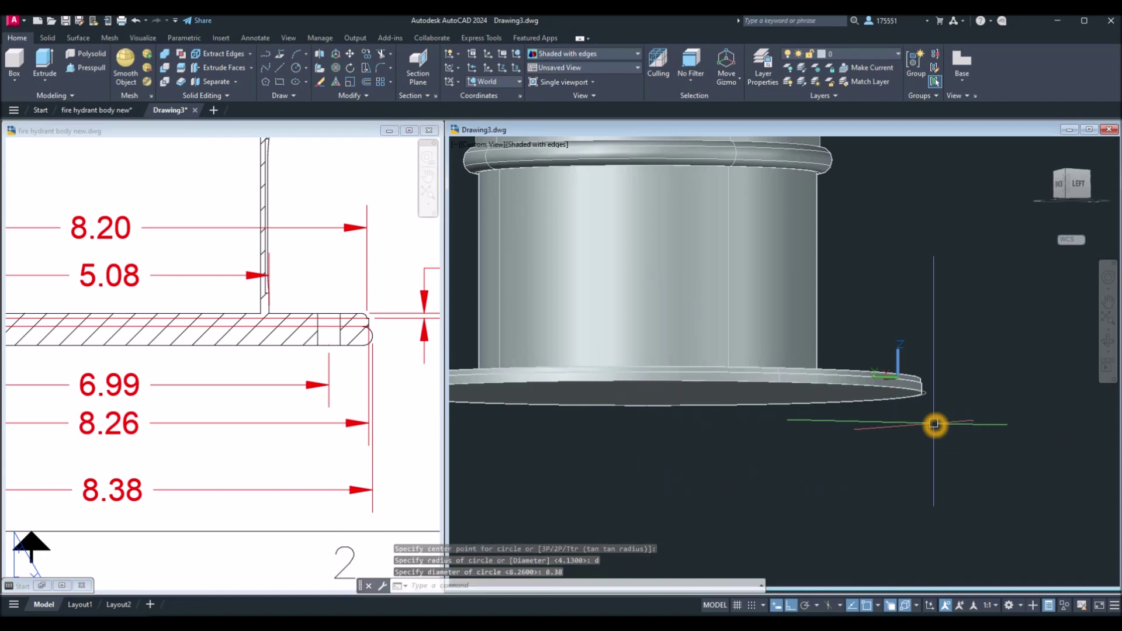
Extrude the 8.38 diameter circle downward by 0.3, matching the thickness of the flange's lower rim in the reference
middle_drag(195, 492, 490, 491)
scroll(326, 546, down, 2)
scroll(246, 480, down, 2)
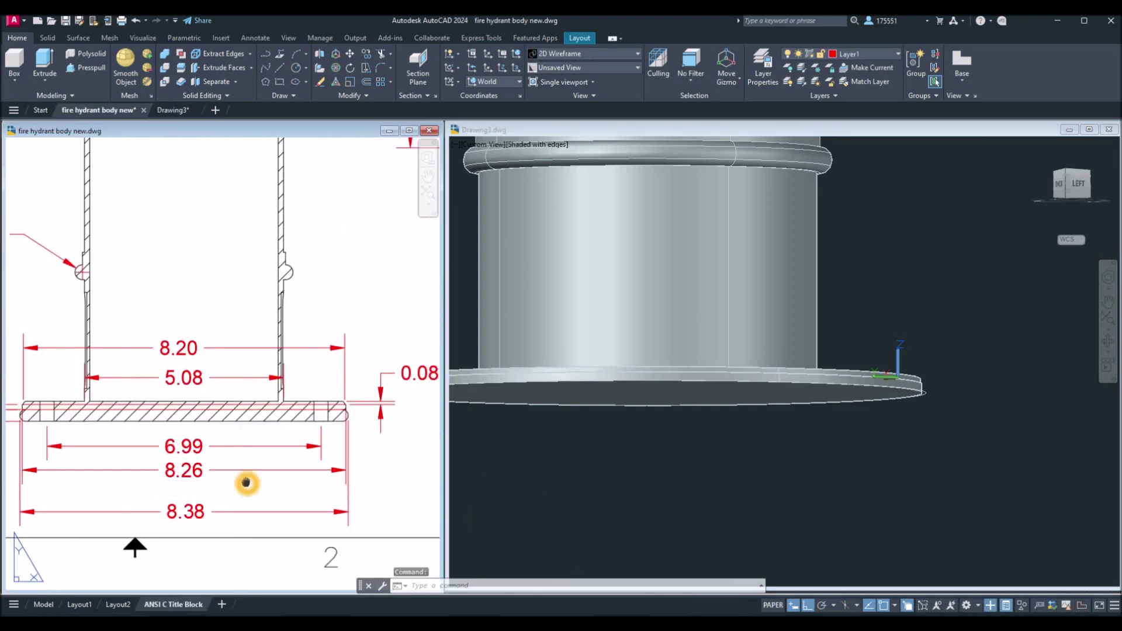
scroll(245, 481, up, 3)
middle_drag(490, 451, 514, 451)
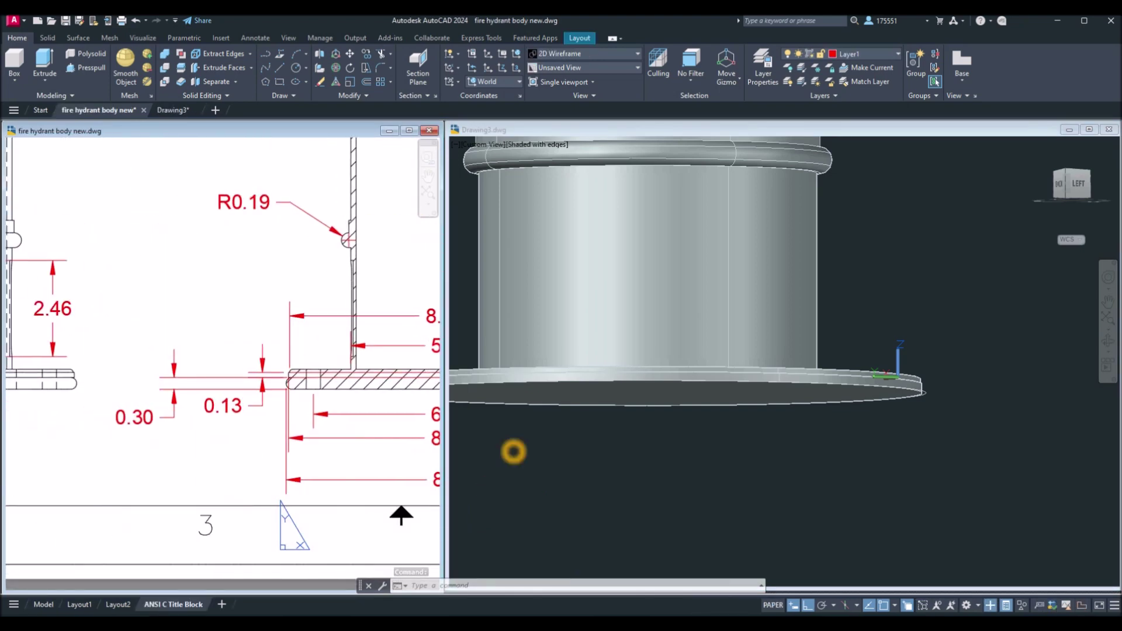
click(200, 421)
click(176, 418)
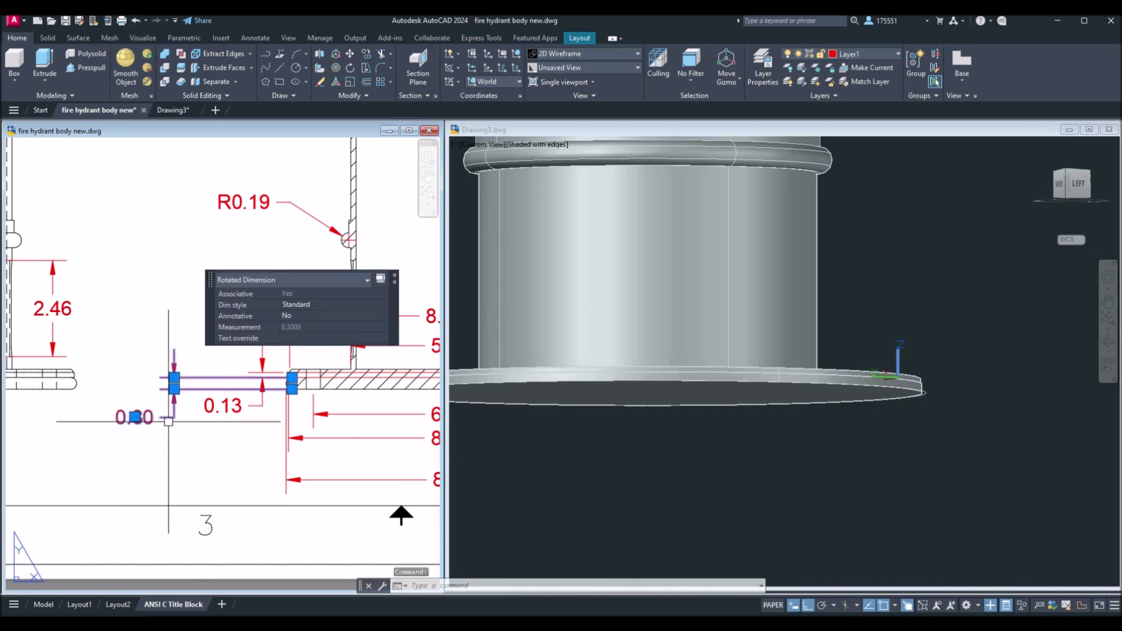
key(Escape)
click(807, 420)
text(EXT)
key(Return)
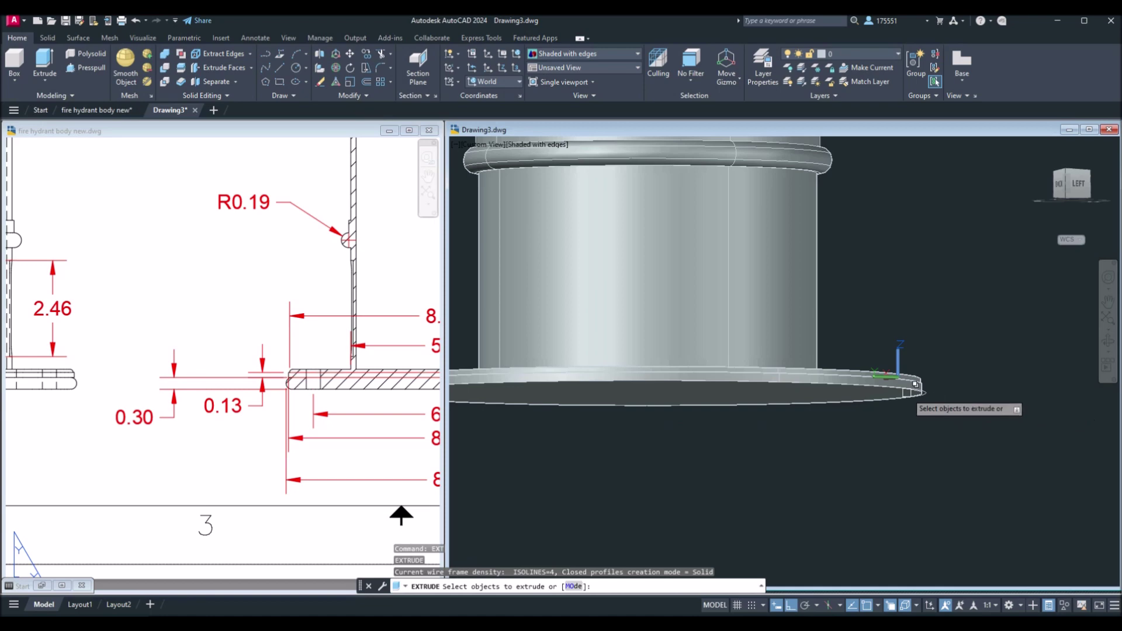
scroll(927, 389, up, 2)
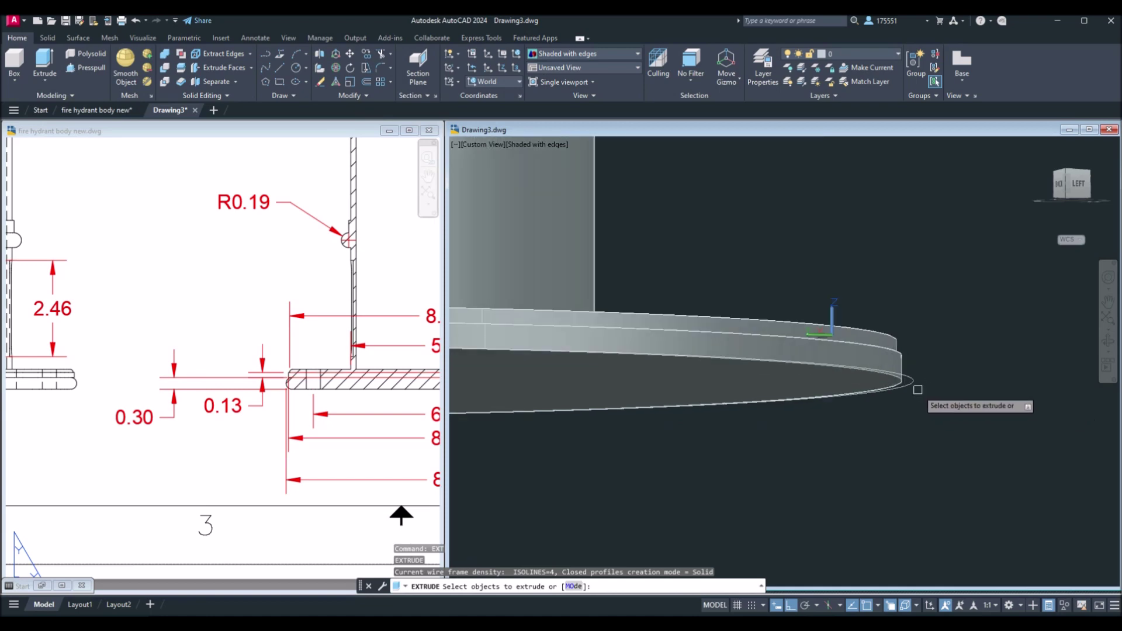
click(913, 383)
right_click(939, 392)
click(959, 397)
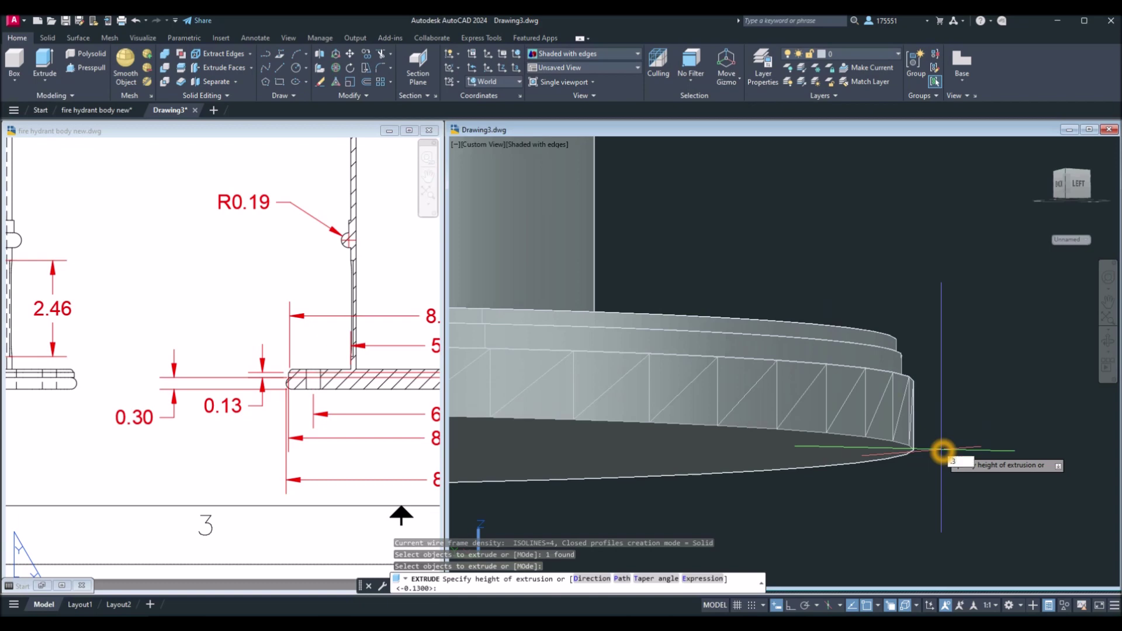
text(.3)
key(Return)
scroll(972, 369, down, 1)
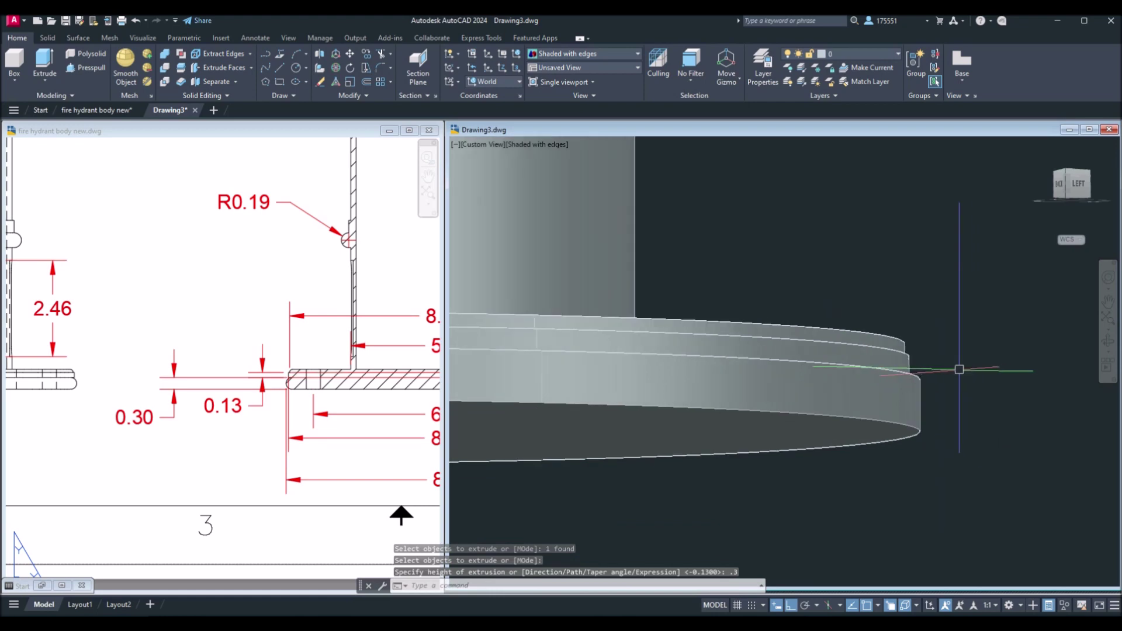
Union the three stacked flange discs into one solid
click(166, 55)
click(933, 495)
click(814, 279)
key(Return)
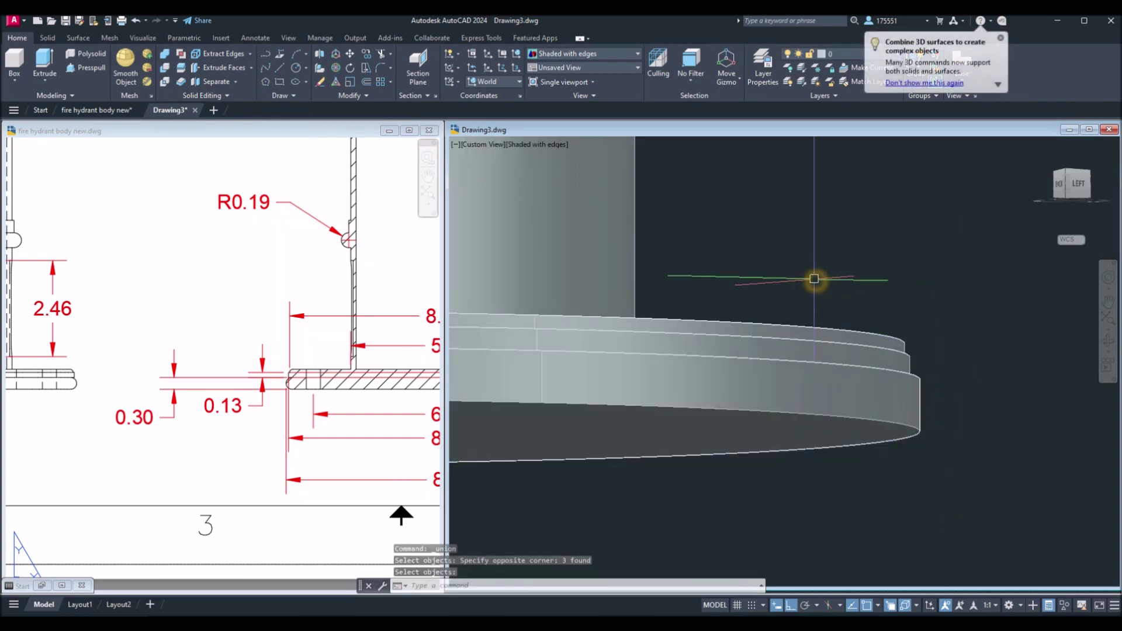
scroll(814, 279, down, 3)
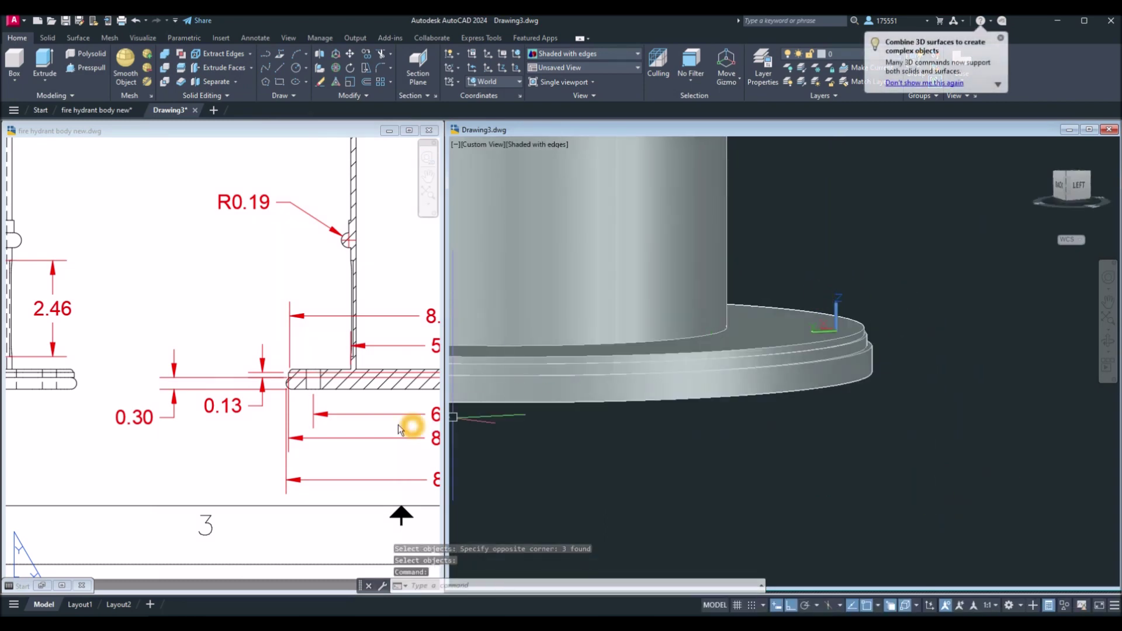
Examine the bottom flange's edge radii in the front view of the reference drawing
click(381, 433)
scroll(291, 388, up, 3)
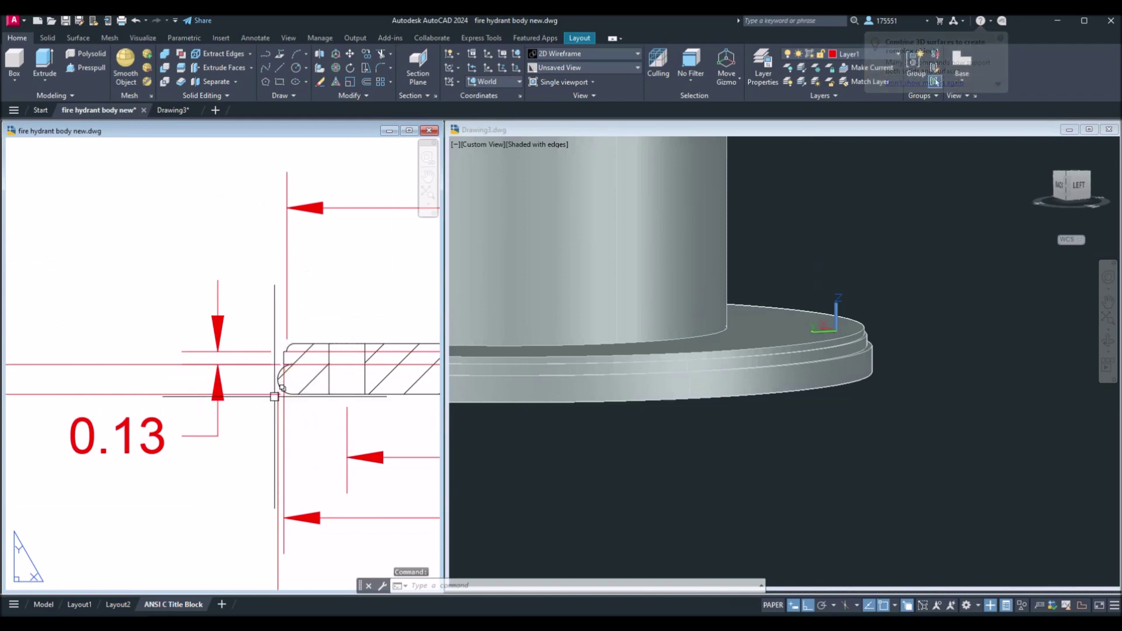
click(48, 38)
scroll(283, 378, down, 3)
mouse_move(283, 378)
middle_down()
mouse_move(37, 378)
mouse_move(381, 370)
mouse_move(346, 393)
mouse_move(426, 371)
middle_up()
scroll(347, 402, down, 4)
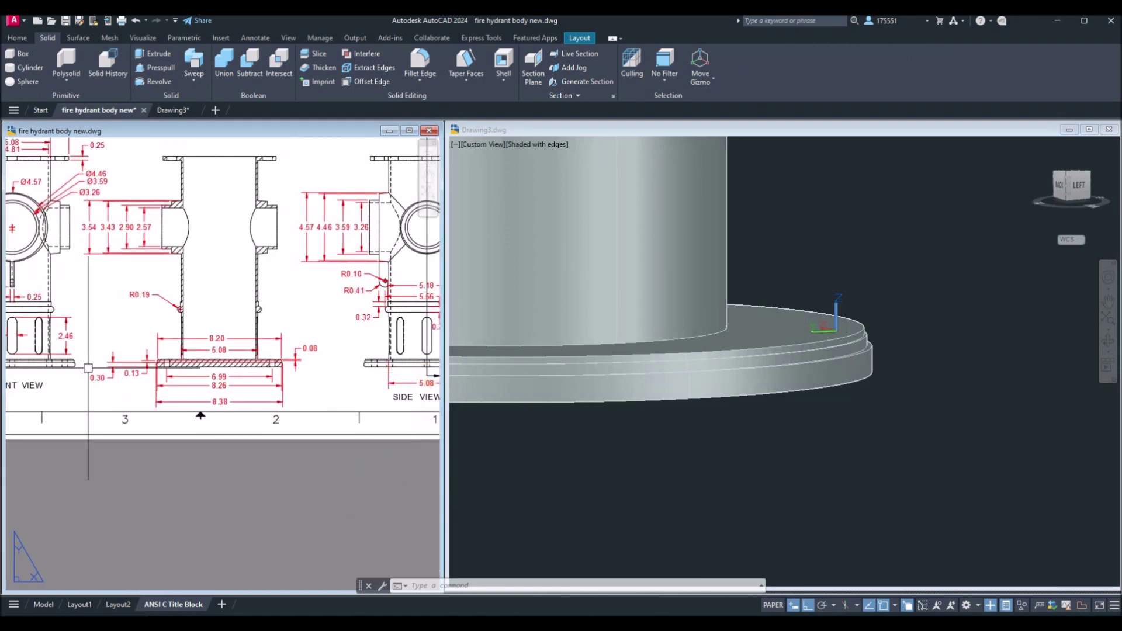
middle_drag(88, 369, 388, 377)
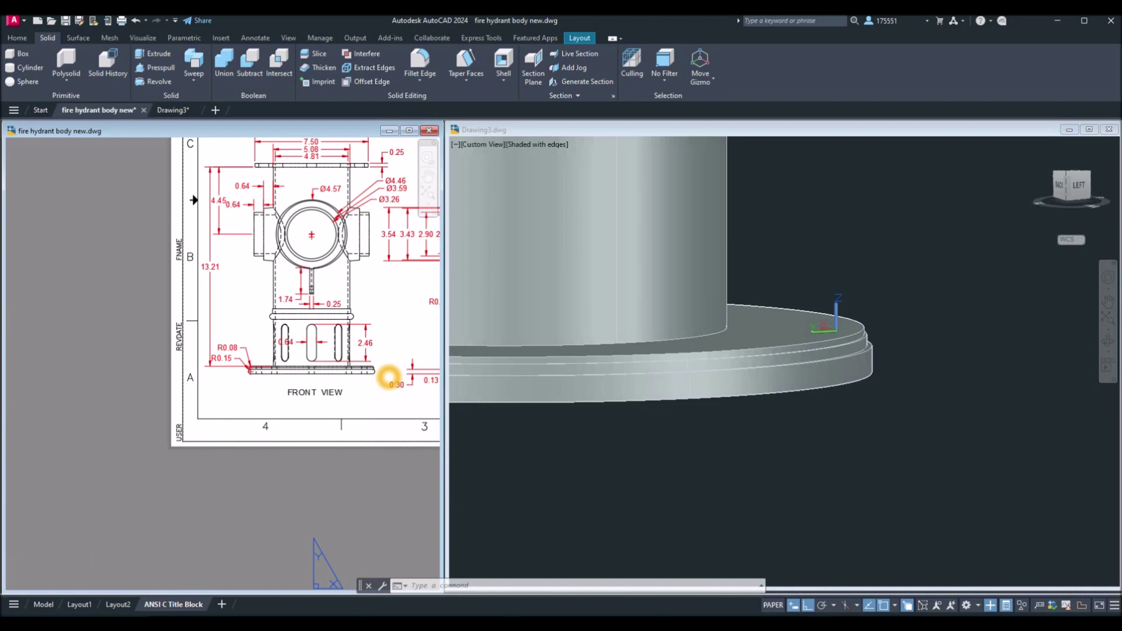
scroll(251, 377, up, 2)
scroll(251, 377, up, 5)
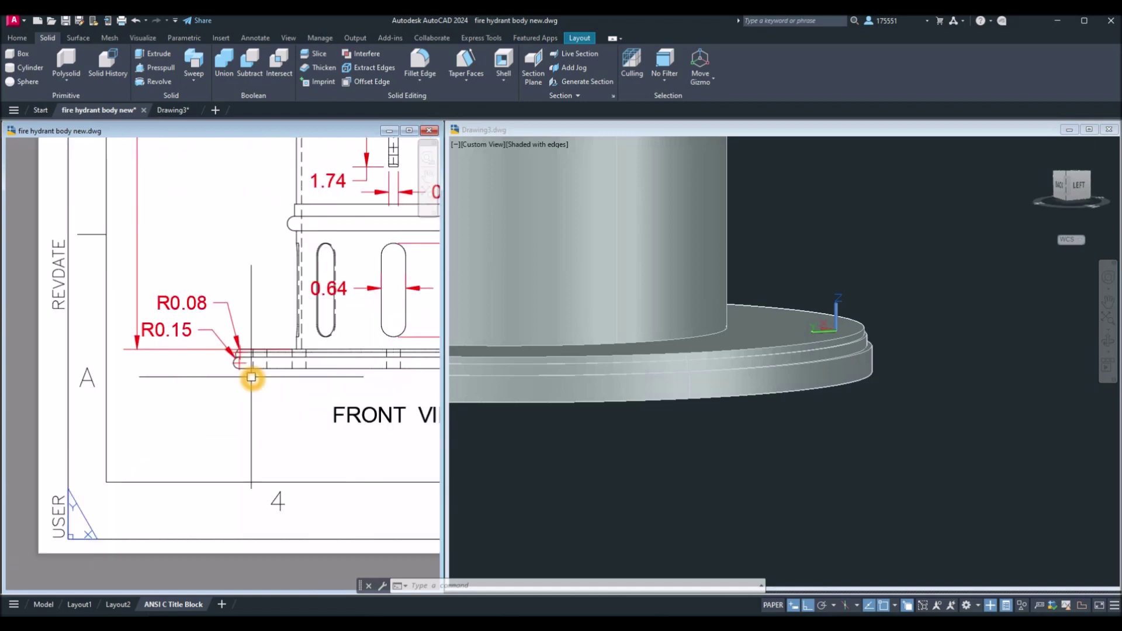
middle_drag(251, 378, 256, 386)
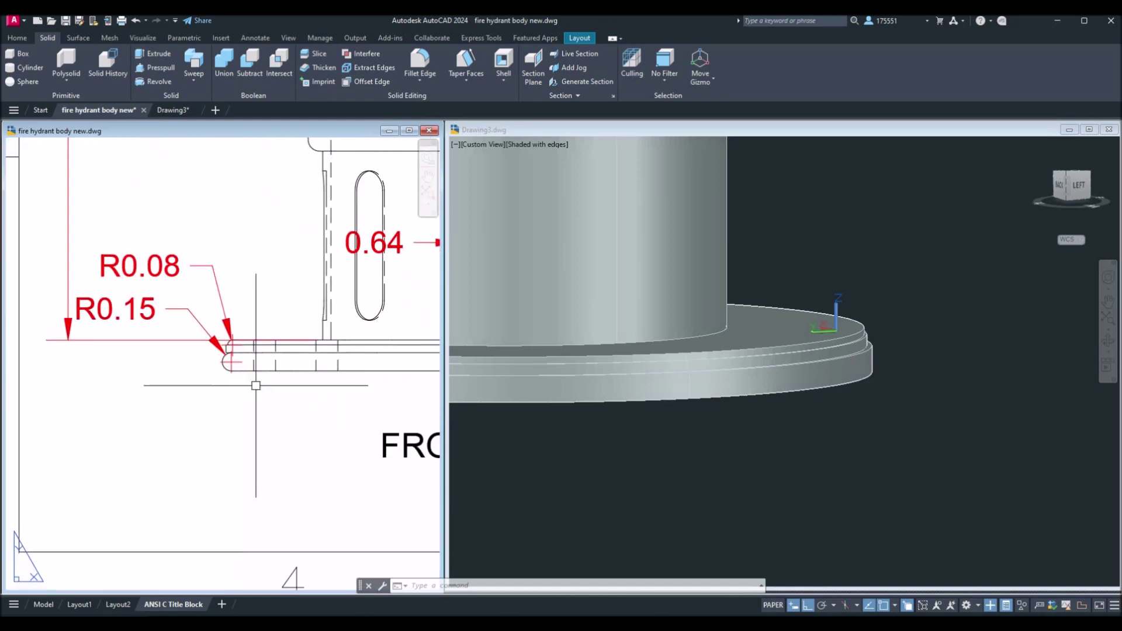
Fillet the upper and lower outer edges of the flange's 8.38 diameter rim with a radius of 0.15
click(1003, 359)
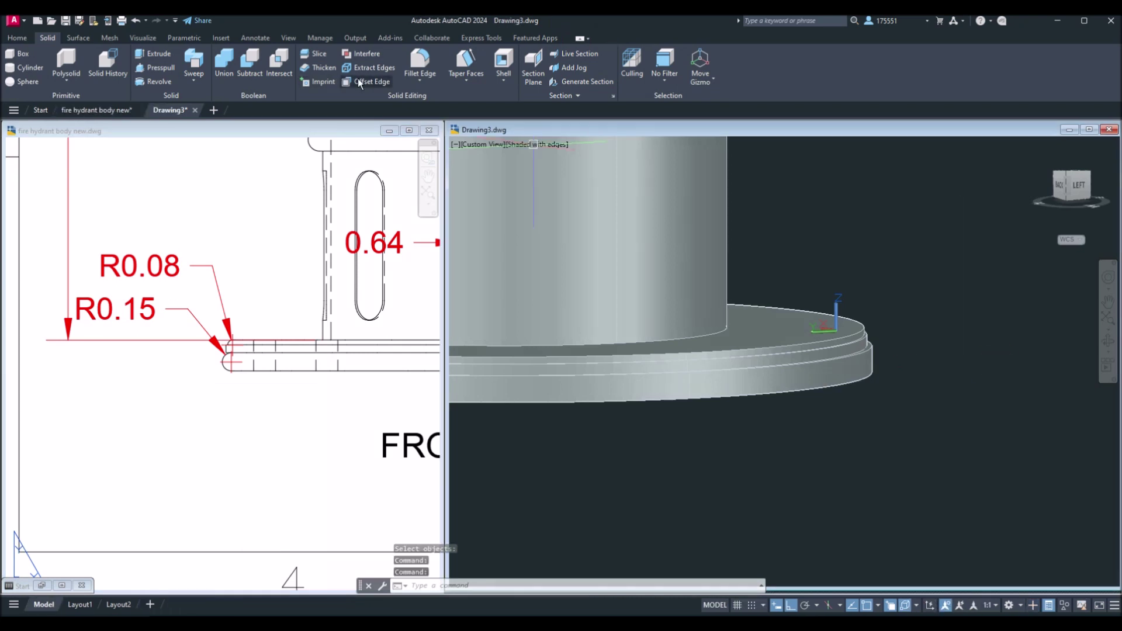
click(418, 59)
right_click(917, 203)
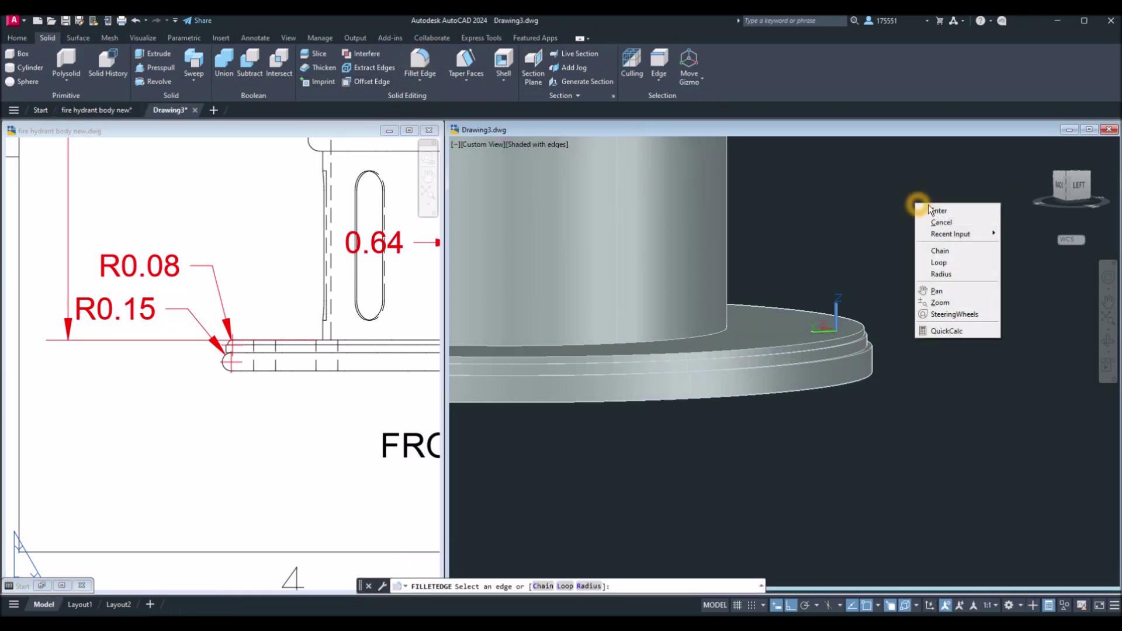
click(970, 274)
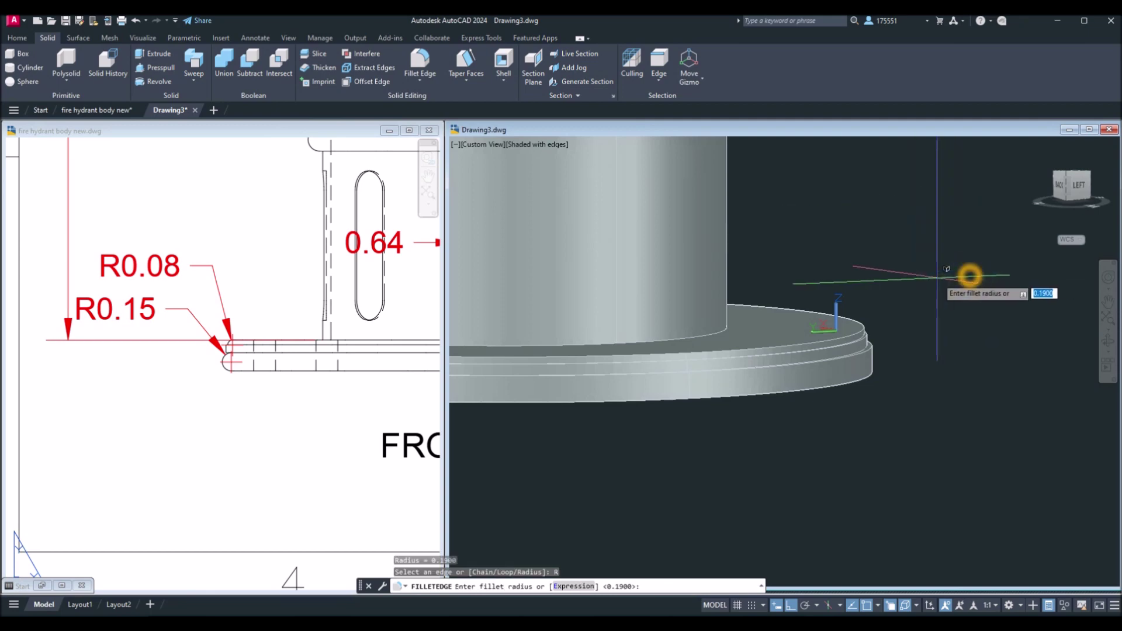
text(.15)
key(Return)
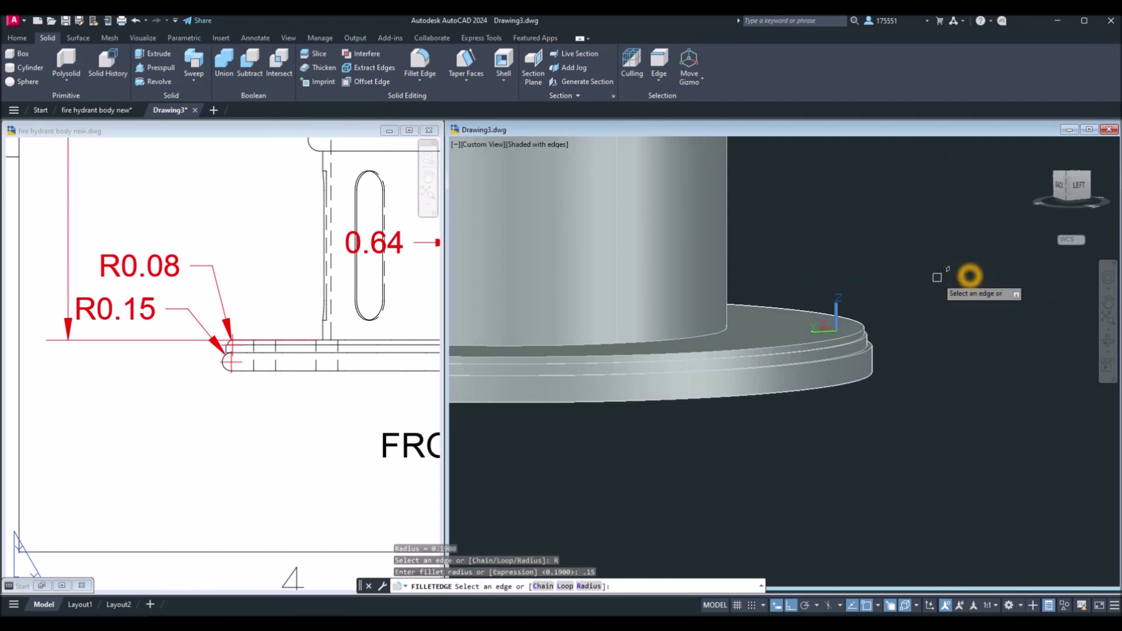
shift+middle_drag(893, 348, 873, 345)
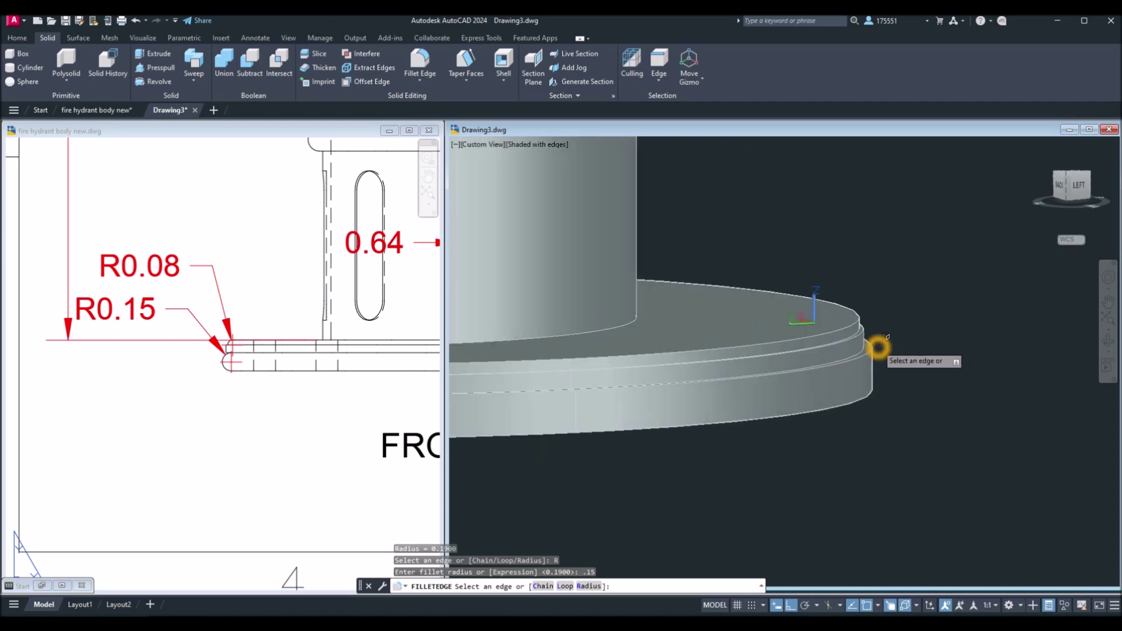
scroll(876, 345, up, 5)
click(854, 368)
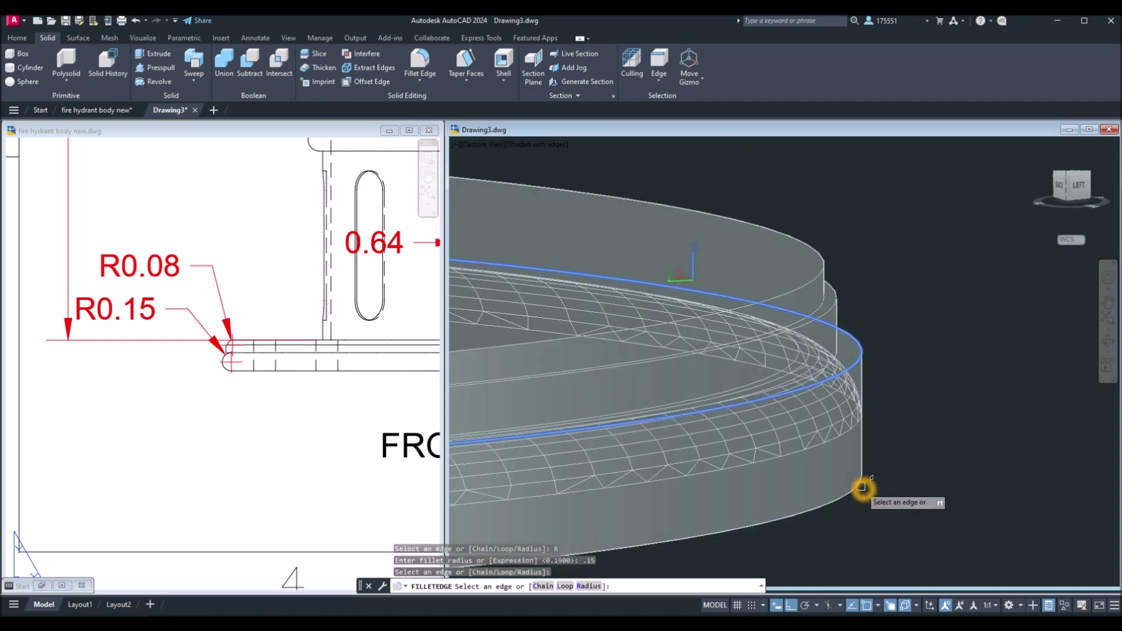
click(863, 487)
right_click(914, 391)
click(934, 401)
right_click(933, 401)
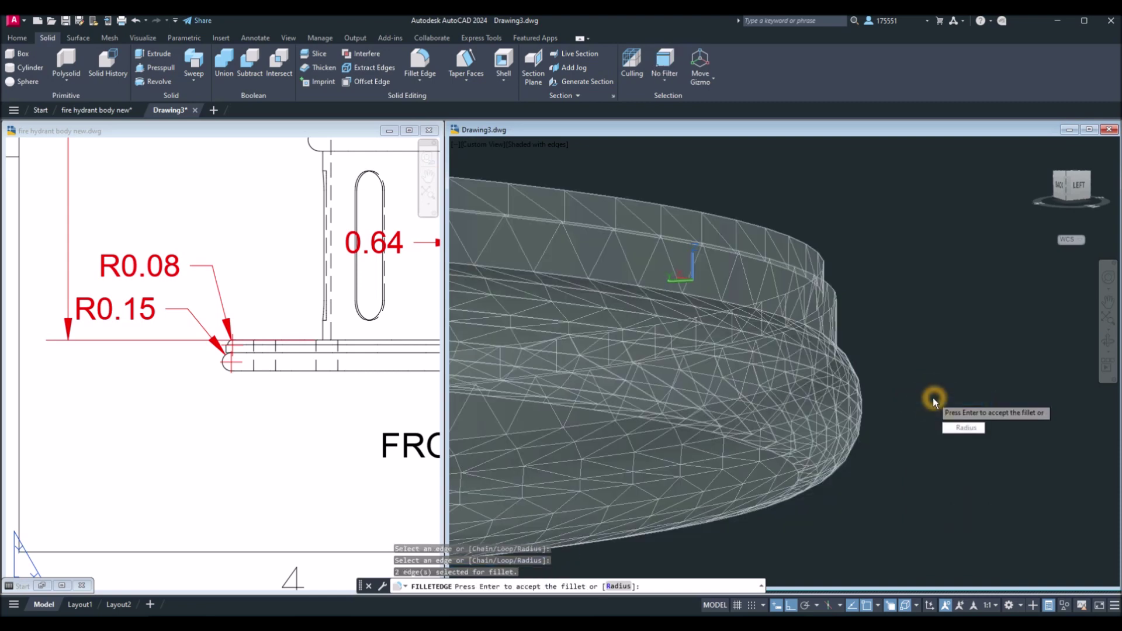
click(941, 407)
scroll(949, 400, down, 3)
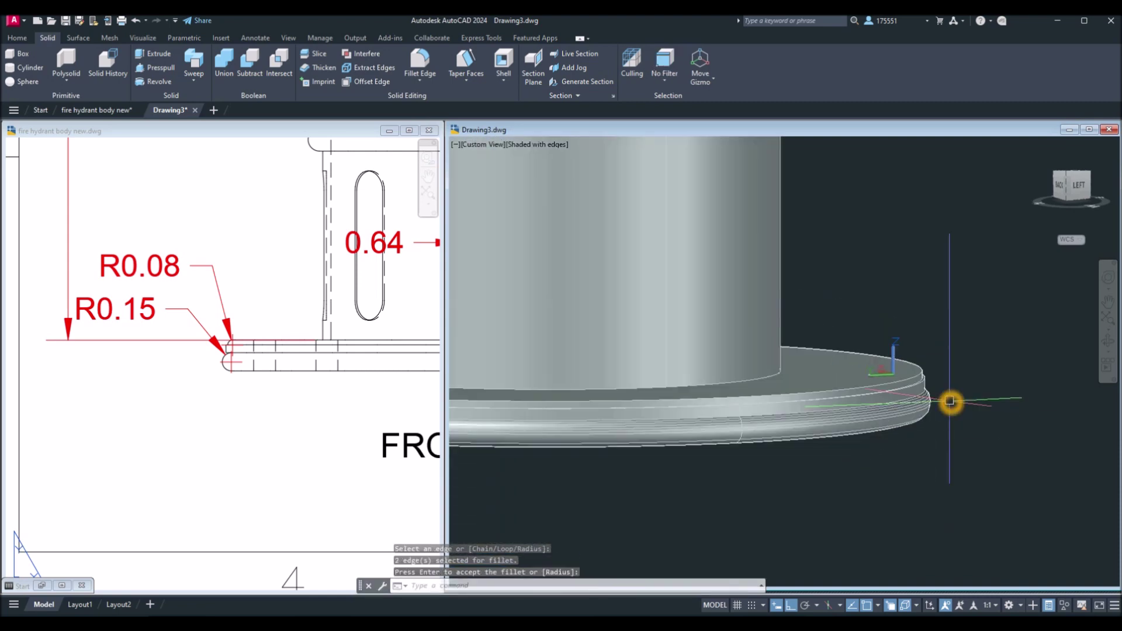
Set the model's visual style to Realistic and inspect the pipe with its rounded bottom flange
scroll(949, 401, down, 1)
click(530, 145)
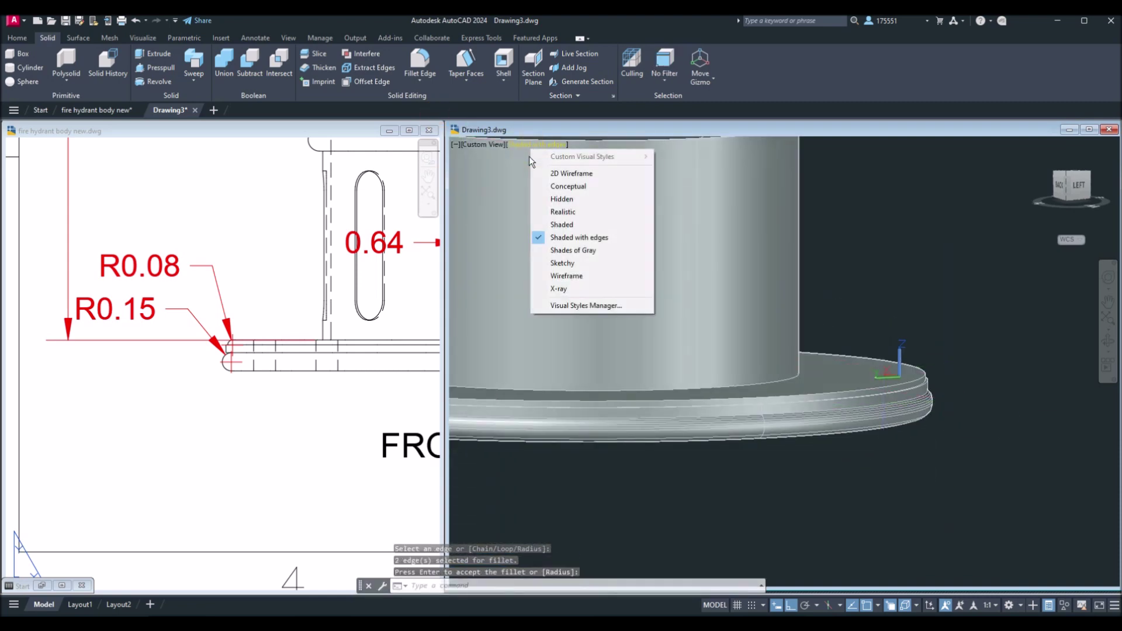
click(570, 212)
shift+middle_drag(941, 329, 869, 333)
scroll(870, 333, down, 3)
scroll(870, 333, down, 3)
shift+middle_drag(763, 343, 738, 374)
scroll(747, 394, up, 4)
scroll(734, 358, up, 3)
scroll(738, 373, down, 3)
Examine the pipe's inner diameter dimension at the top flange in the front view of the reference drawing
click(302, 468)
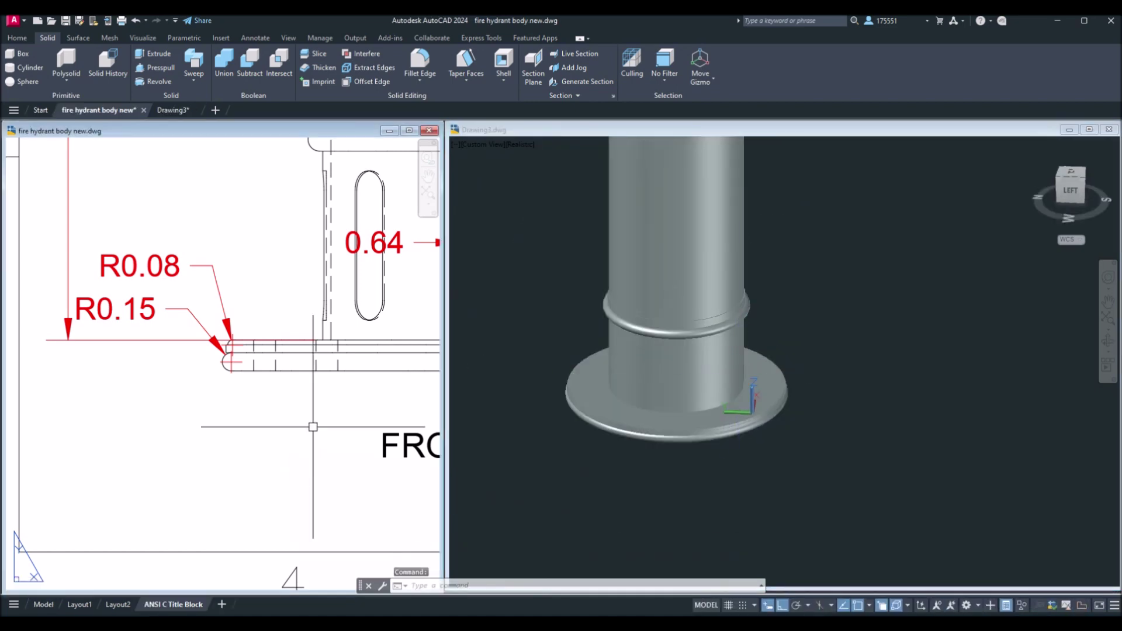
scroll(306, 496, down, 5)
scroll(315, 310, up, 8)
middle_drag(315, 310, 208, 509)
middle_drag(226, 433, 198, 453)
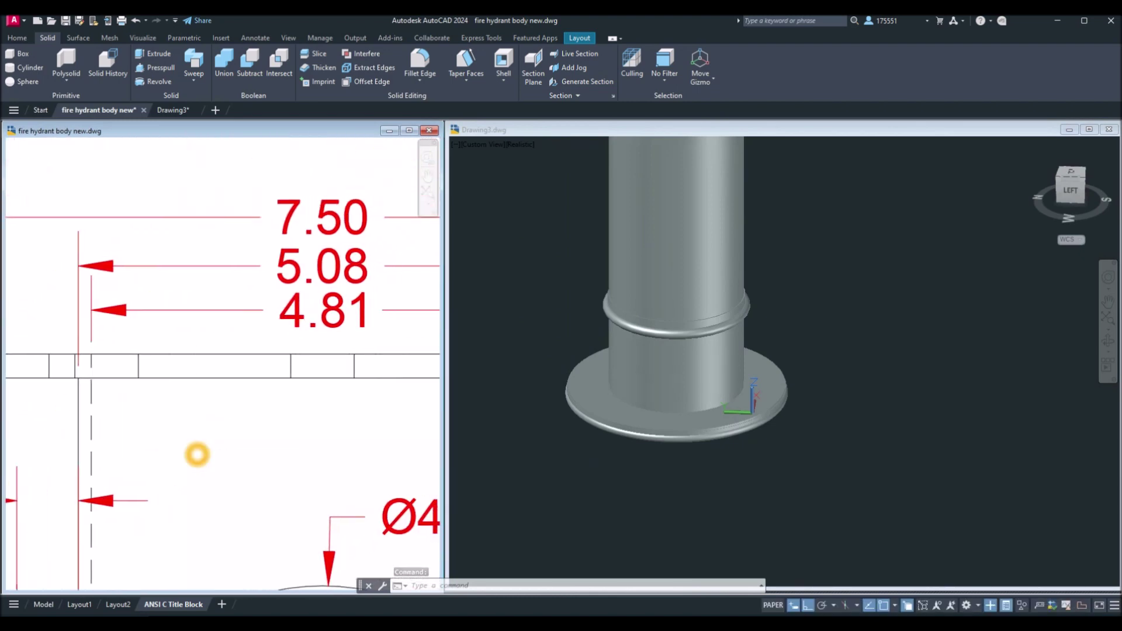
click(325, 319)
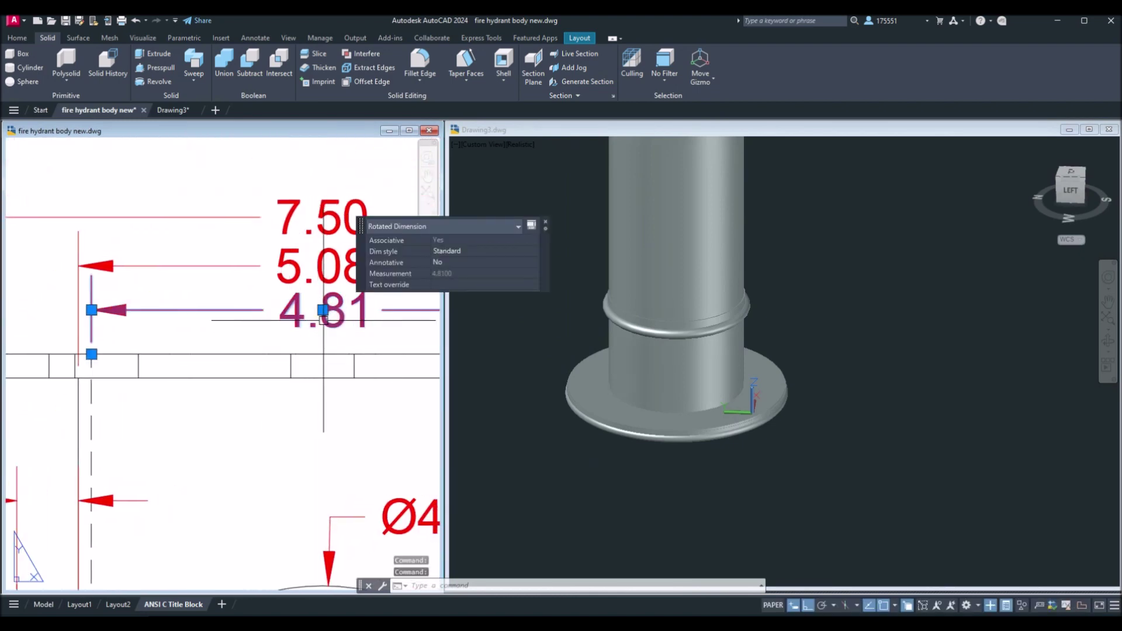
key(Escape)
Inspect the whole pipe model alongside the top flange and upper body in the reference drawing's front view
click(940, 403)
shift+middle_drag(824, 364, 812, 394)
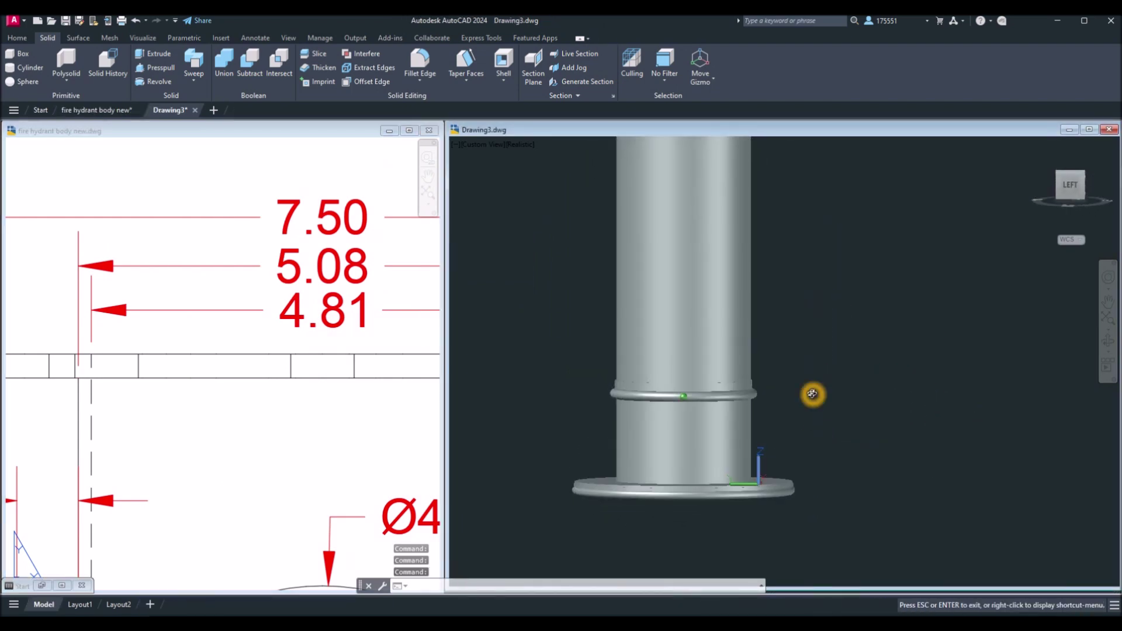
scroll(751, 421, up, 2)
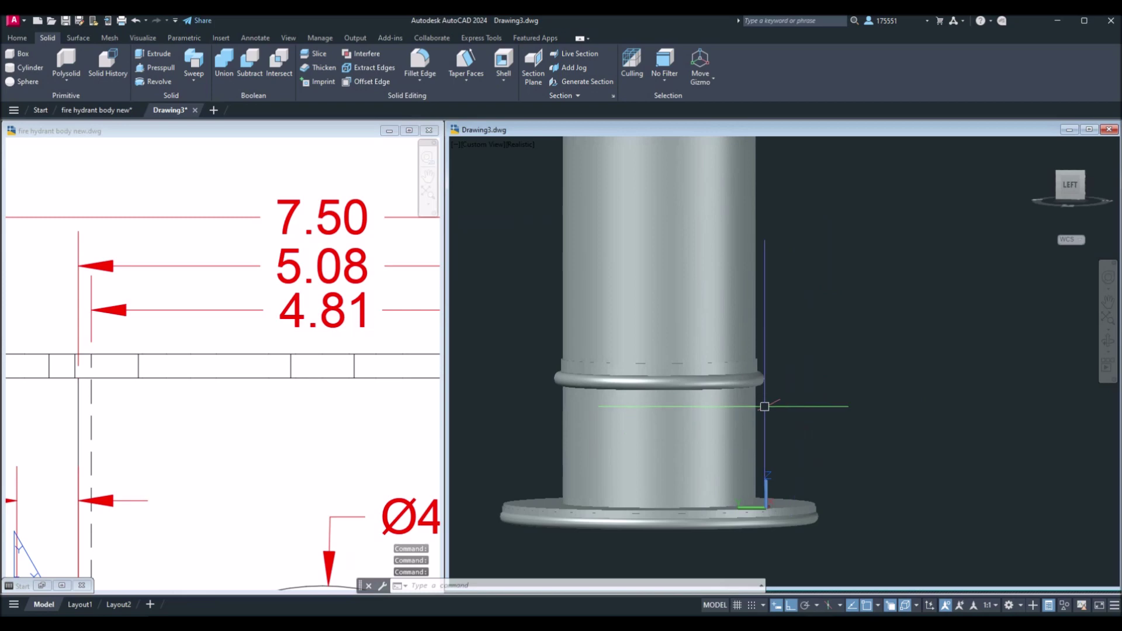
scroll(802, 458, down, 1)
scroll(801, 458, down, 2)
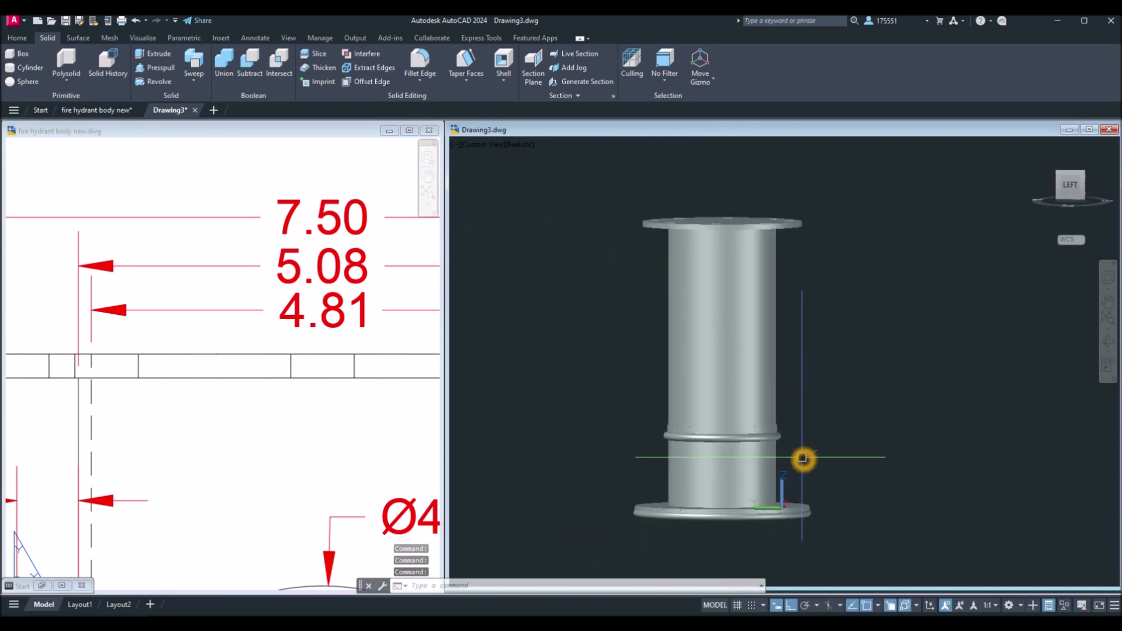
shift+middle_drag(801, 458, 801, 485)
click(367, 438)
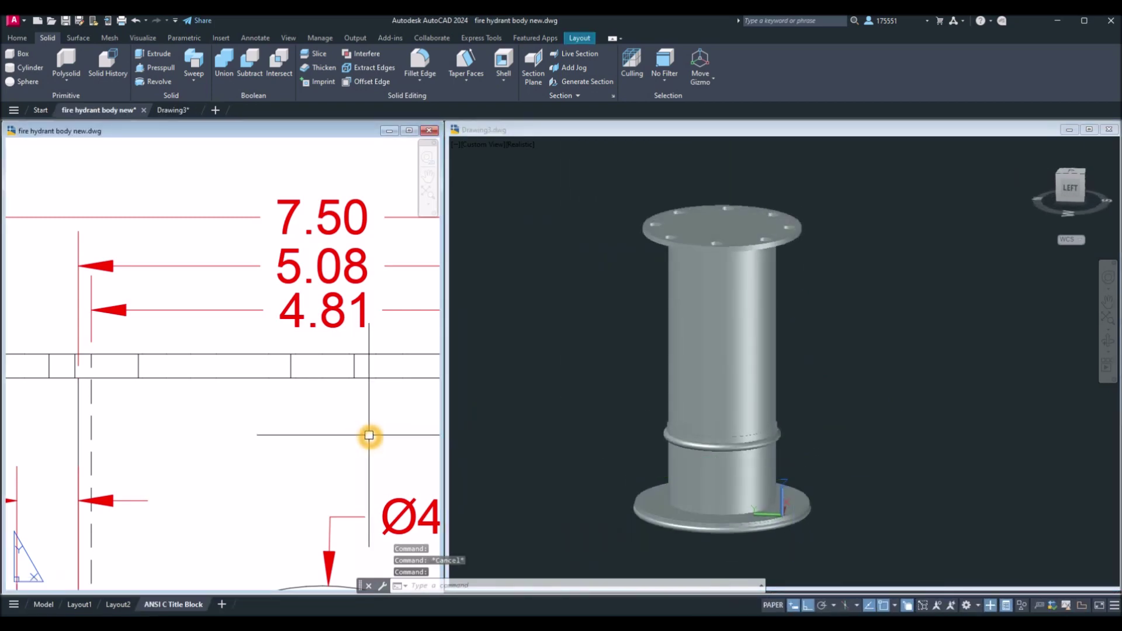
middle_drag(366, 426, 360, 413)
click(547, 407)
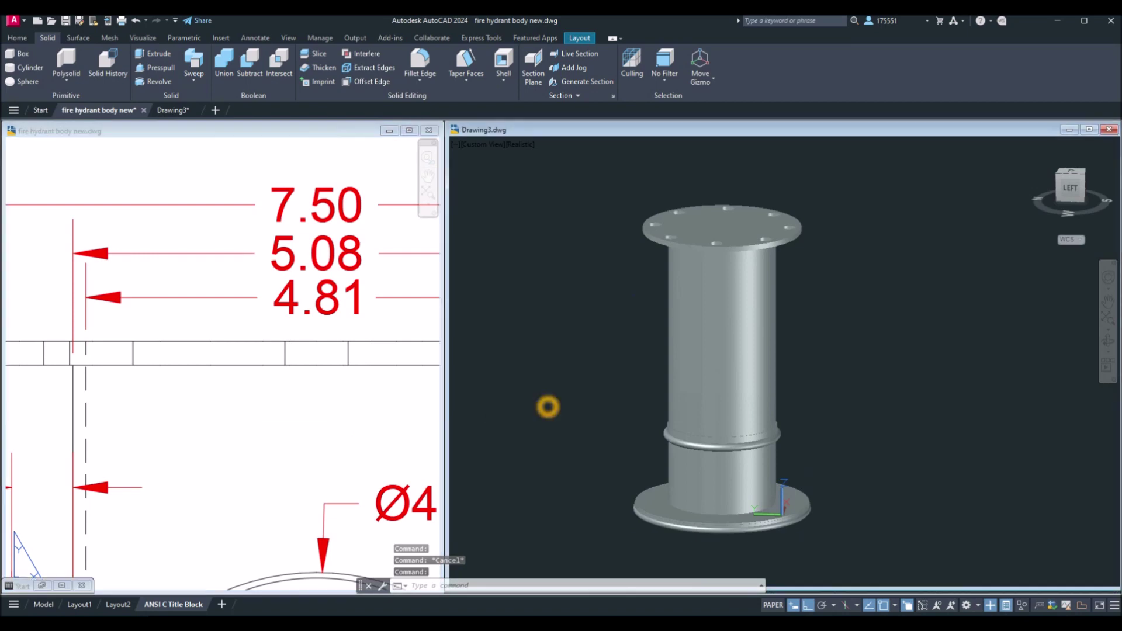
click(288, 408)
scroll(294, 403, down, 2)
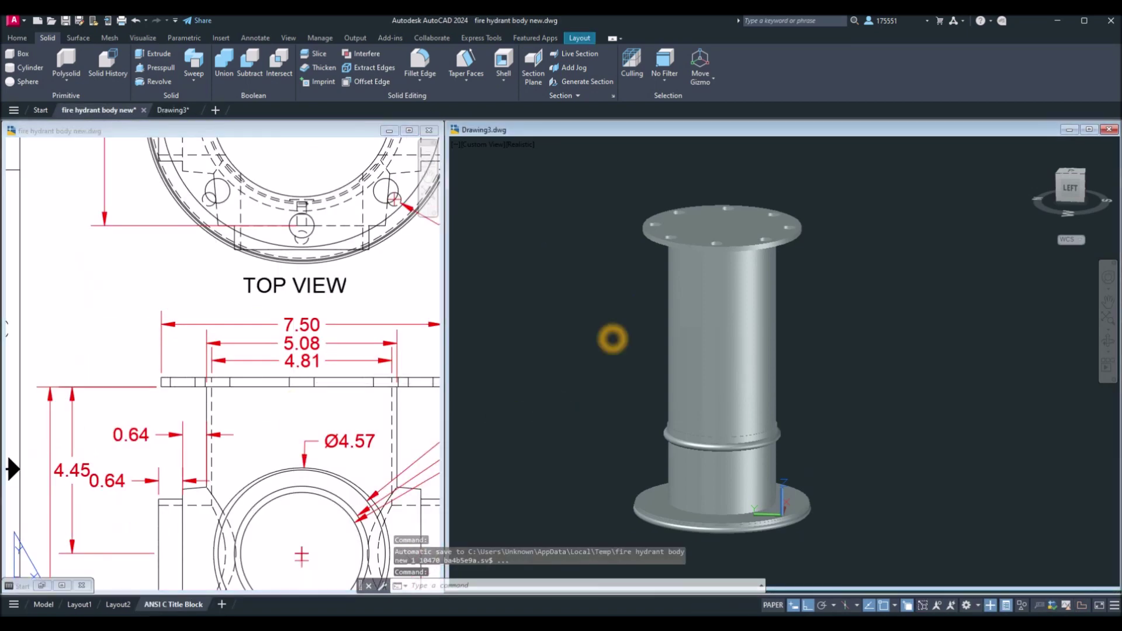
Draw a circle of diameter 4.81 centred on the top face of the upper flange
click(614, 335)
text(c)
key(Return)
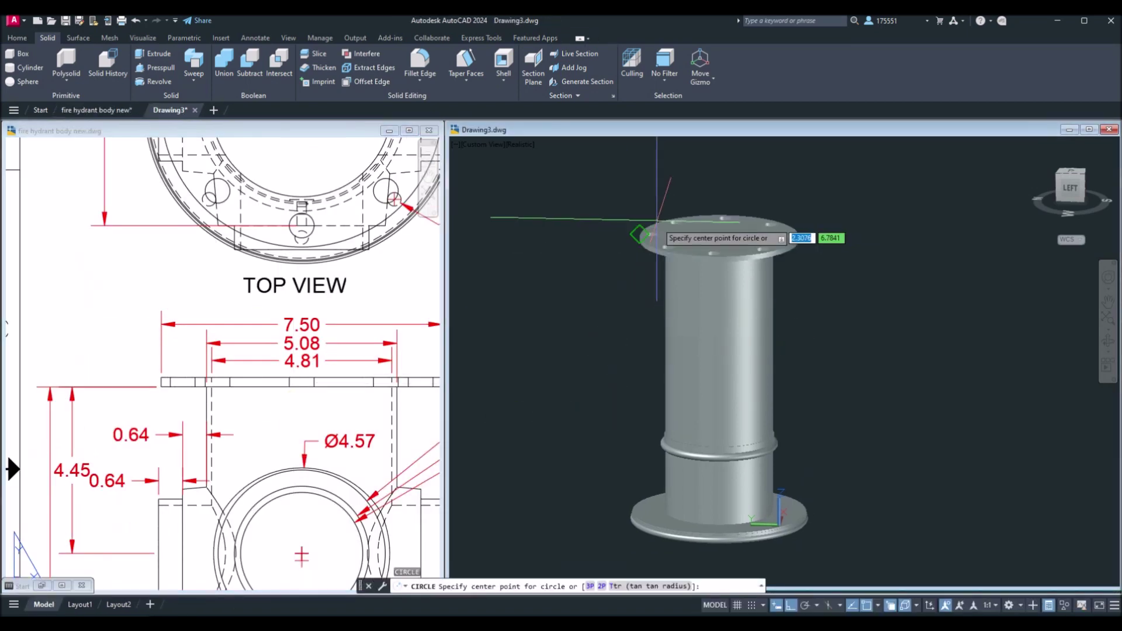
click(727, 236)
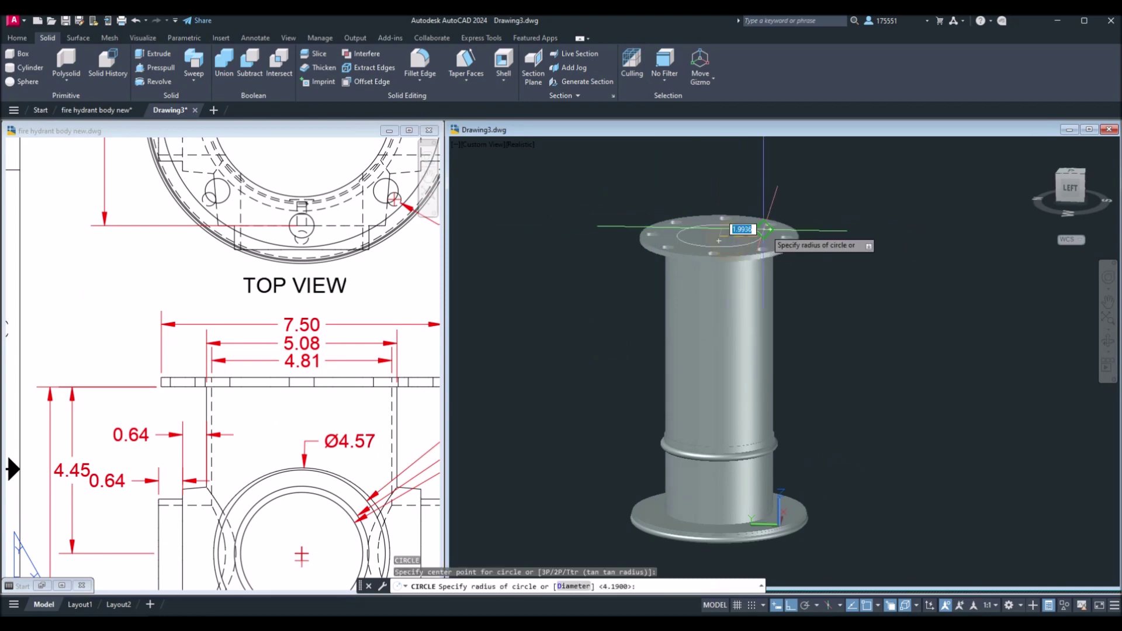
text(d)
key(Return)
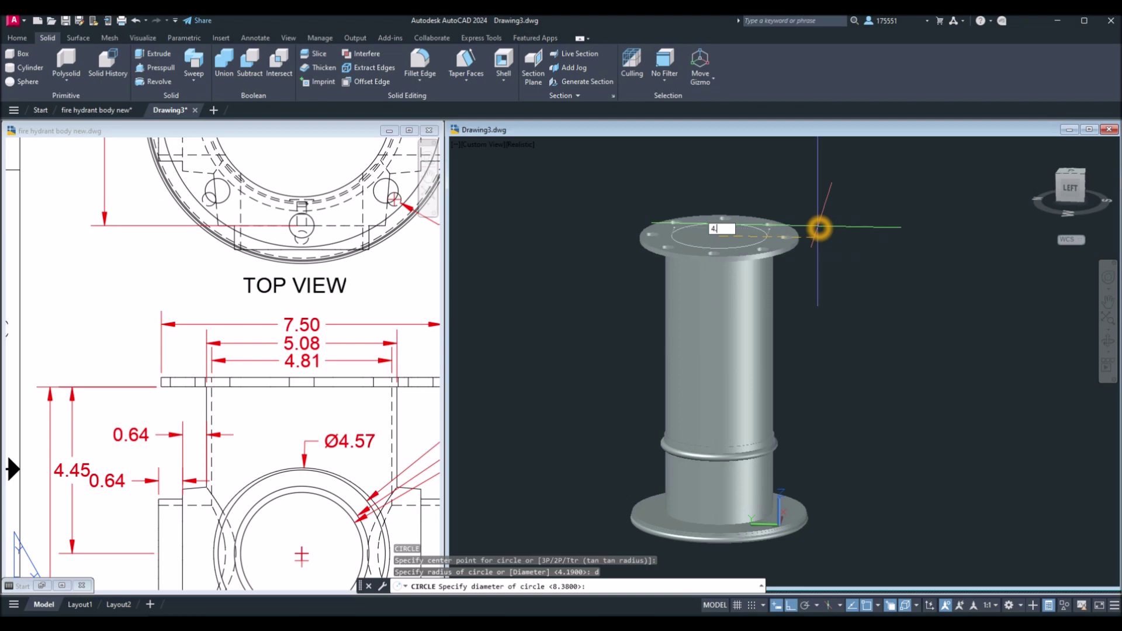
key(Return)
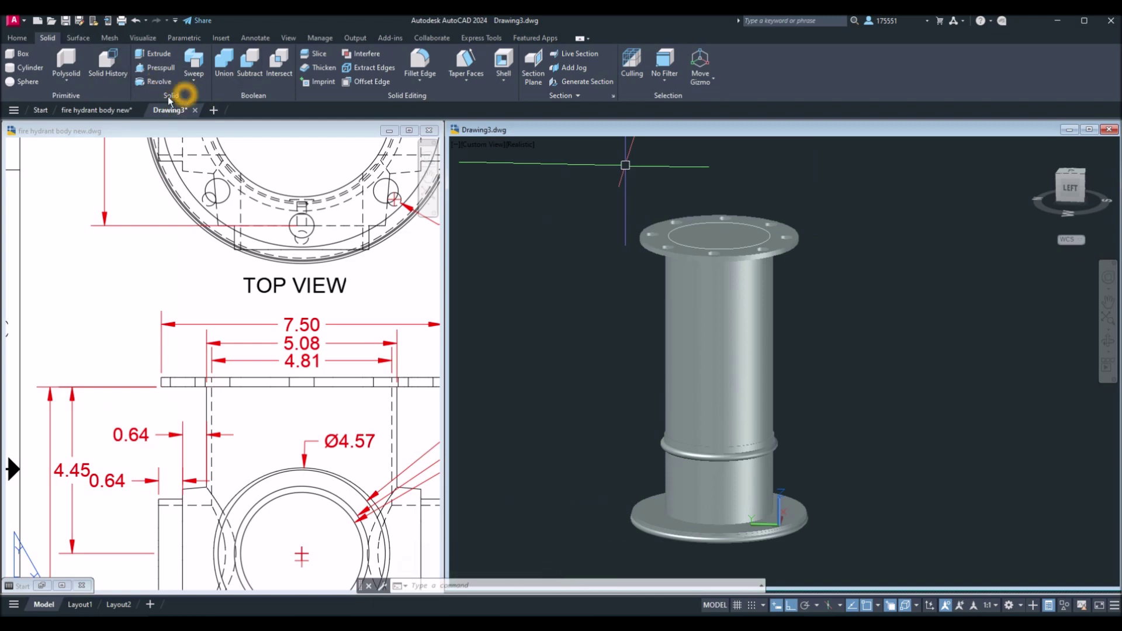
Try to press-pull the circle on the upper flange downward past the bottom flange to cut the bore
click(159, 70)
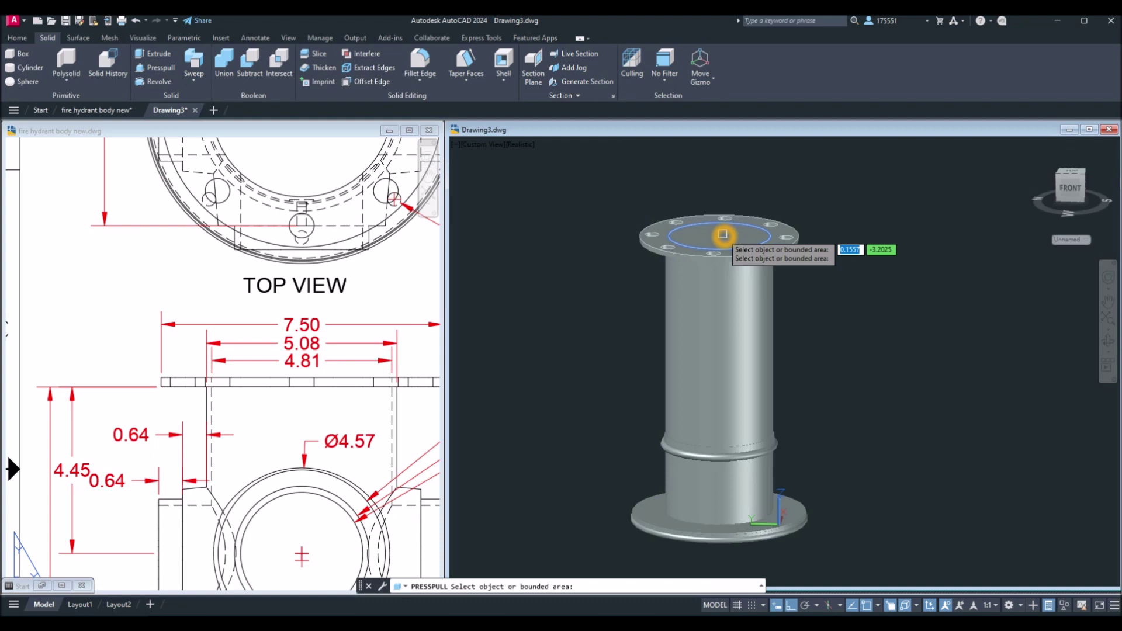
click(723, 234)
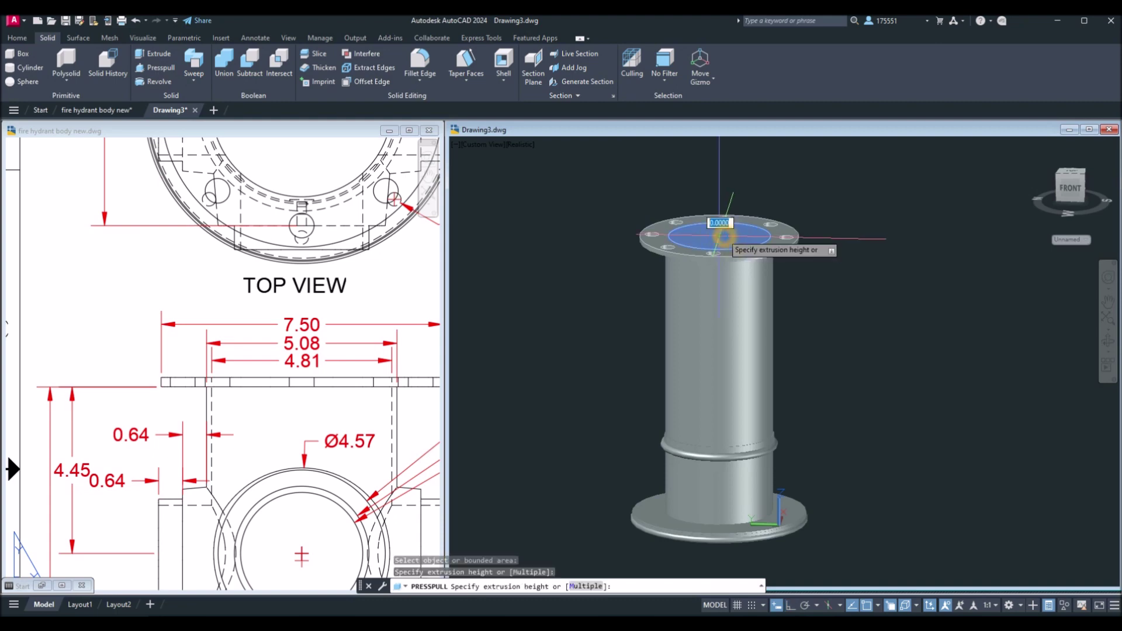
middle_drag(810, 514, 763, 358)
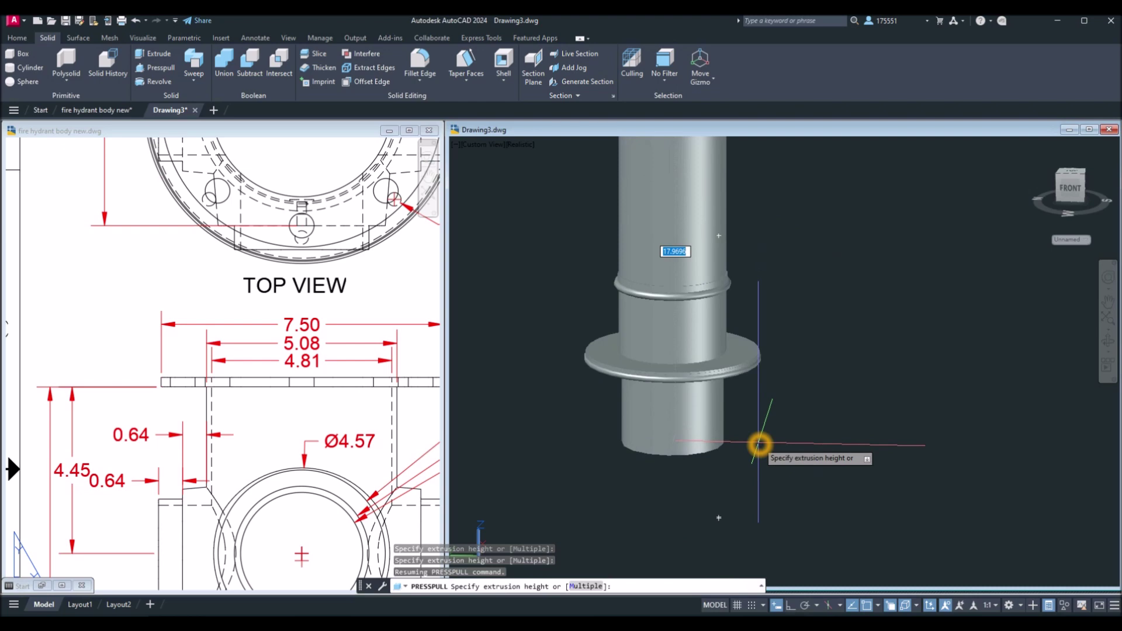
click(759, 445)
shift+middle_drag(771, 413, 813, 328)
key(Escape)
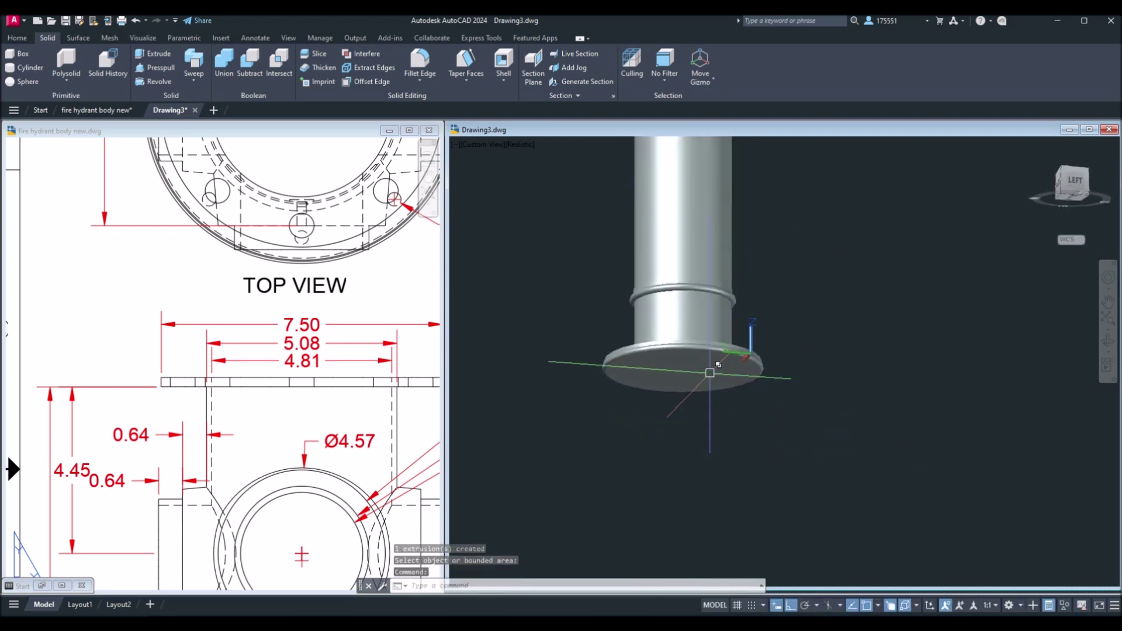
Check the underside of the bottom flange and undo the press-pull of the bore
click(707, 374)
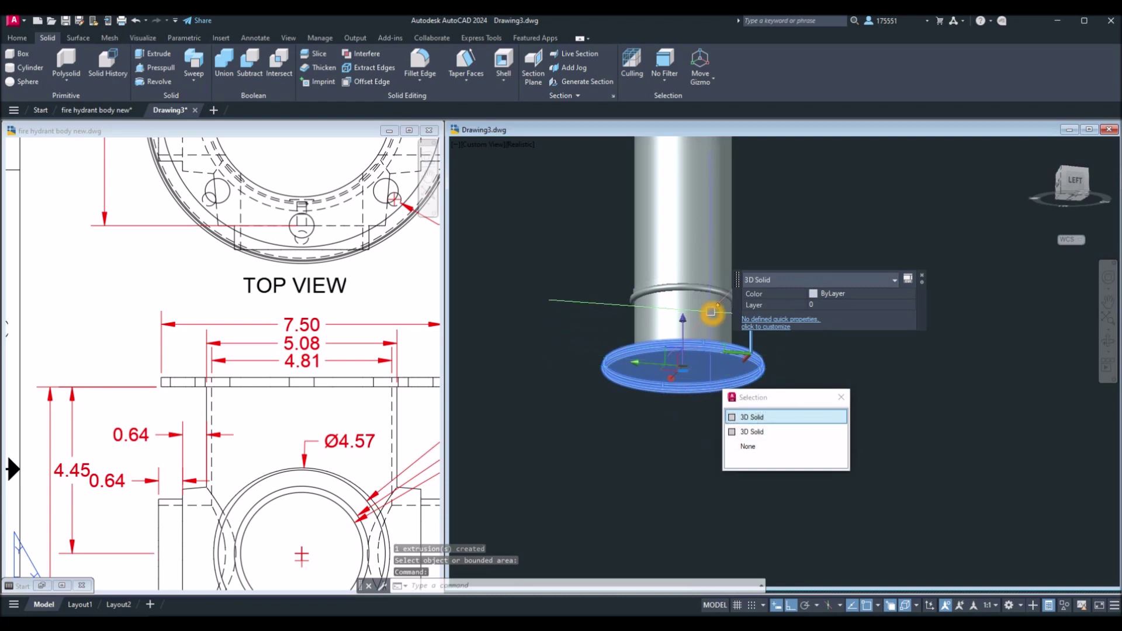
key(Escape)
click(713, 309)
shift+middle_drag(713, 308, 705, 351)
key(Escape)
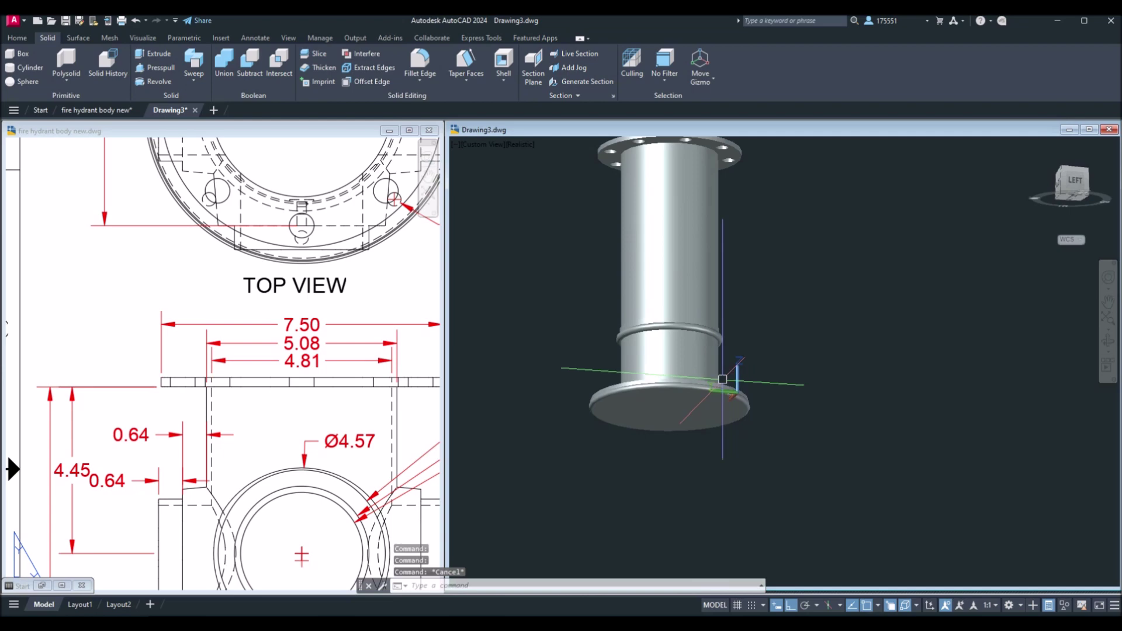
key(Escape)
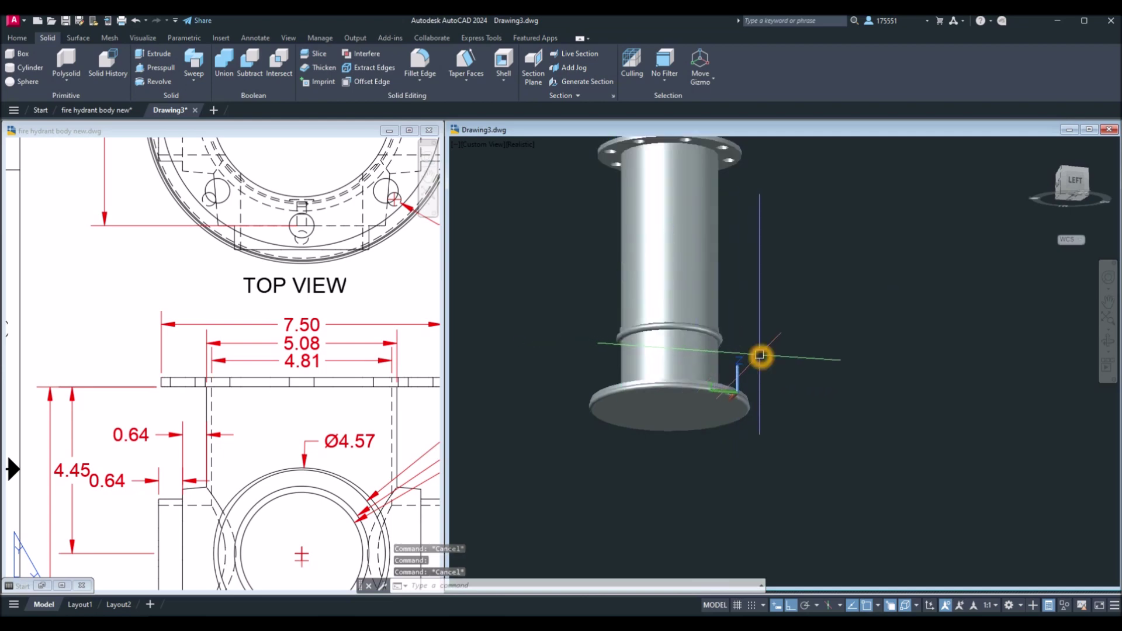
key(ctrl+z)
key(ctrl+z)
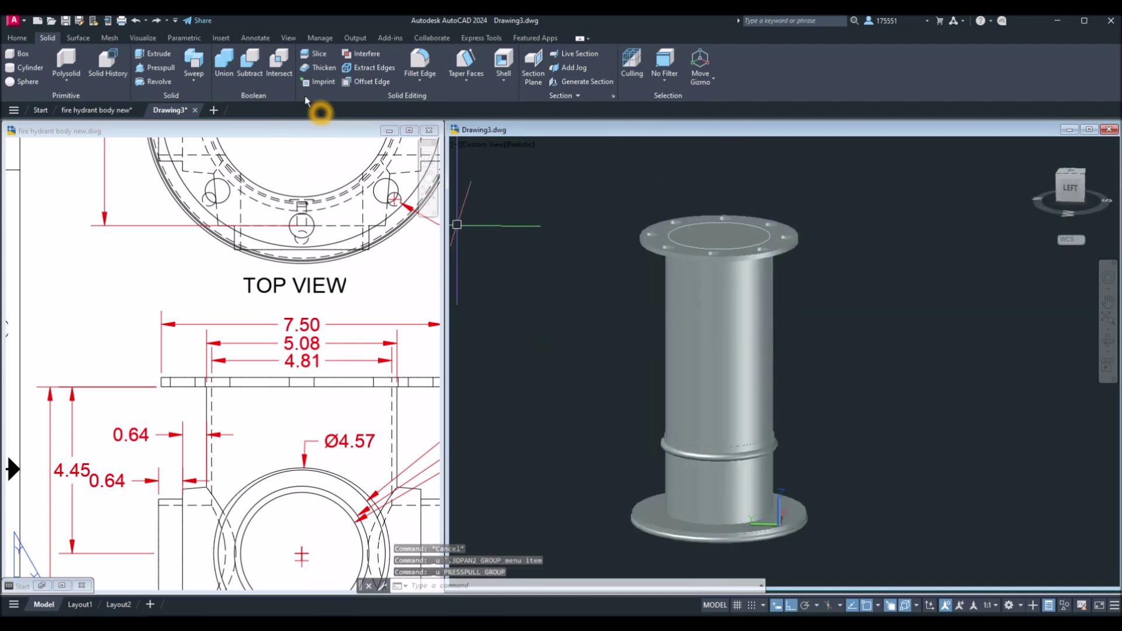
Try to union the pipe body with the bottom flange
click(225, 62)
click(725, 395)
click(796, 525)
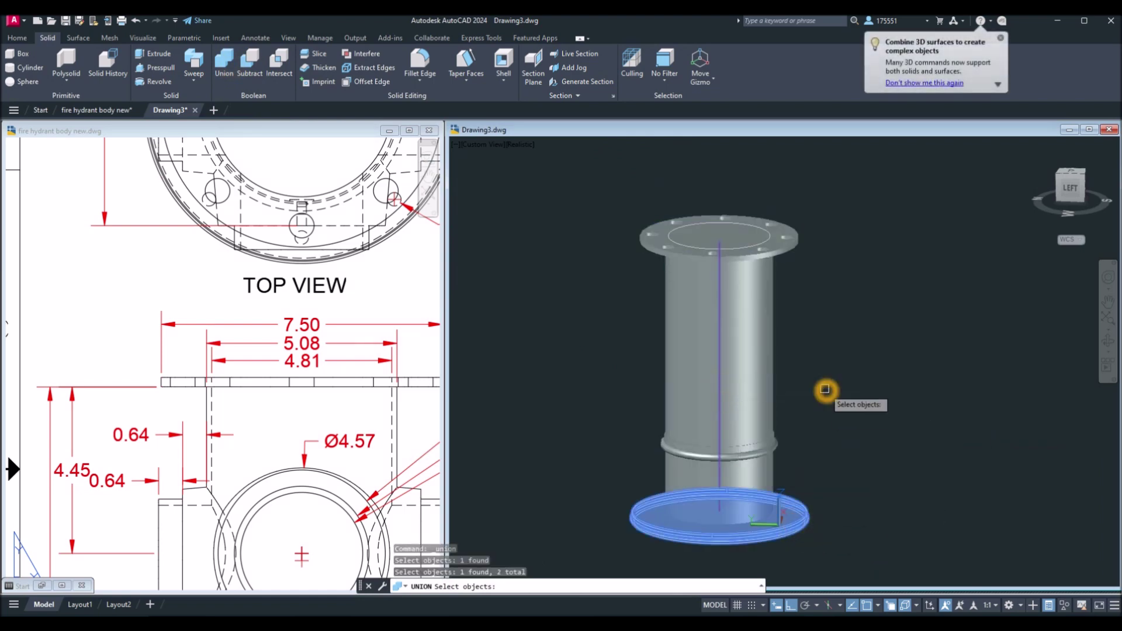
key(Return)
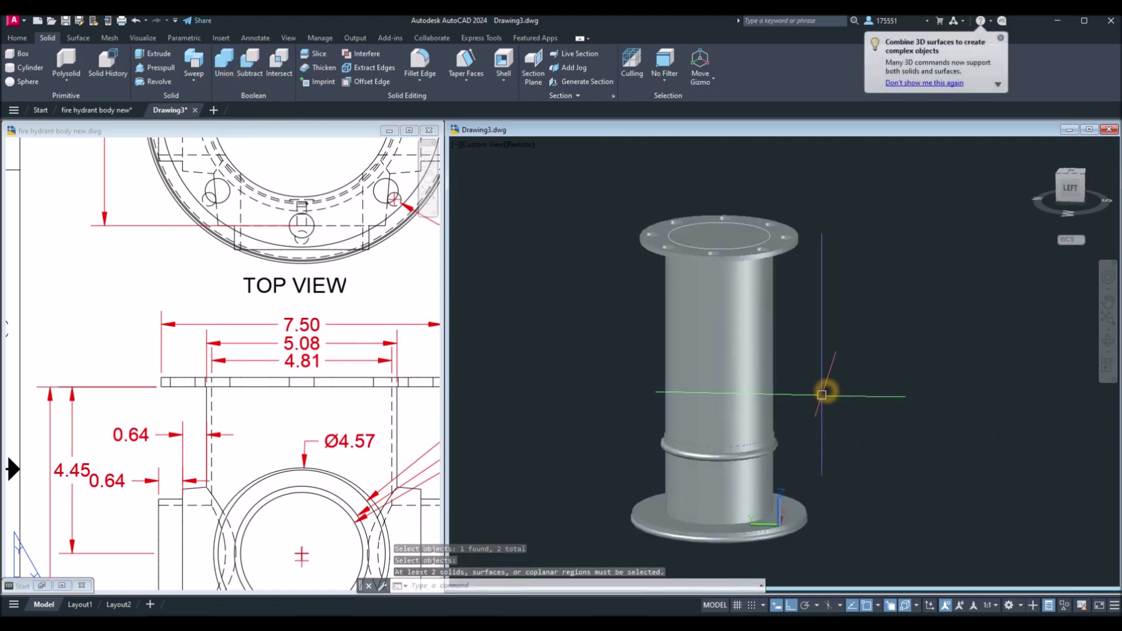
Press-pull the circle on the upper flange downward through the full length of the pipe to hollow it out
click(159, 68)
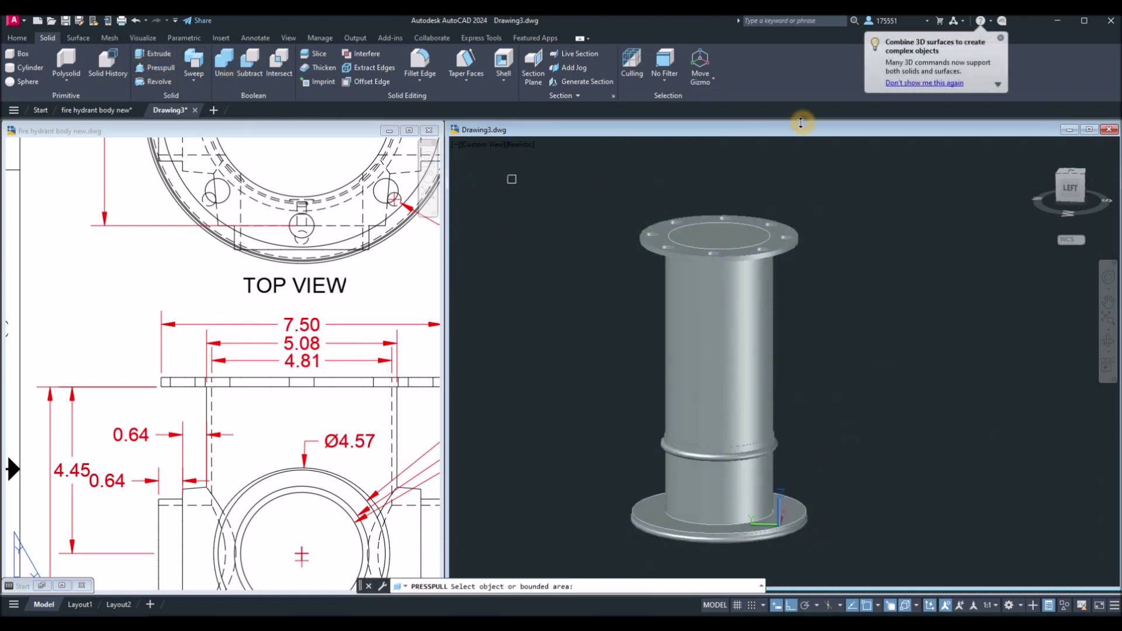
click(729, 235)
scroll(967, 479, down, 2)
middle_drag(968, 479, 890, 306)
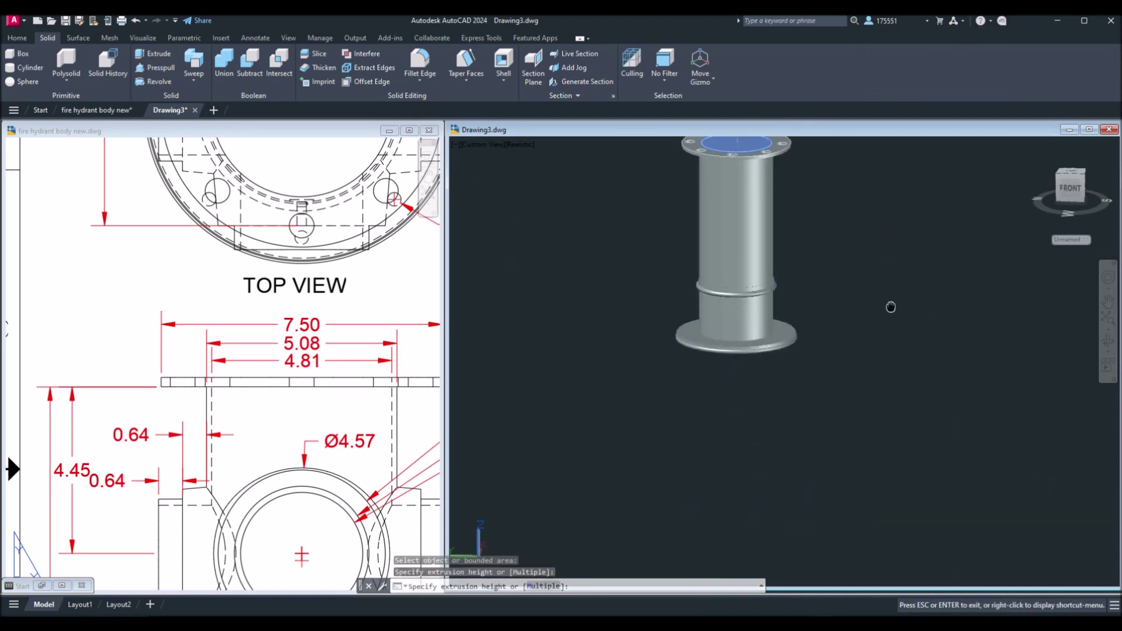
click(859, 445)
mouse_move(859, 446)
shift+middle_down()
mouse_move(855, 350)
mouse_move(868, 278)
mouse_move(869, 428)
shift+middle_up()
scroll(748, 357, up, 3)
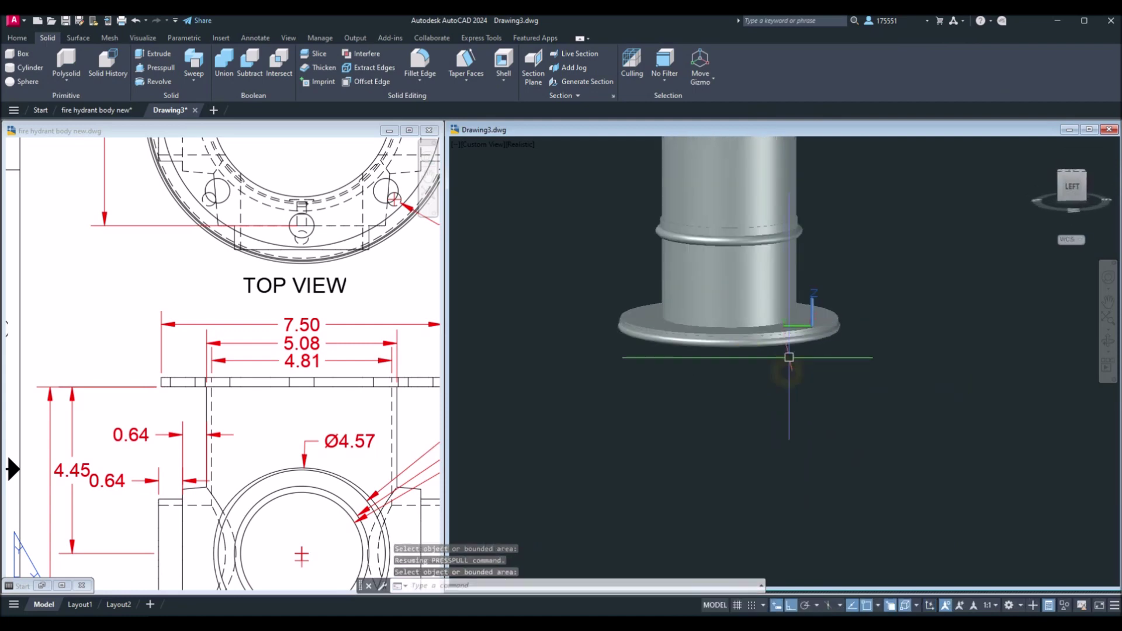
key(Escape)
click(791, 345)
key(Escape)
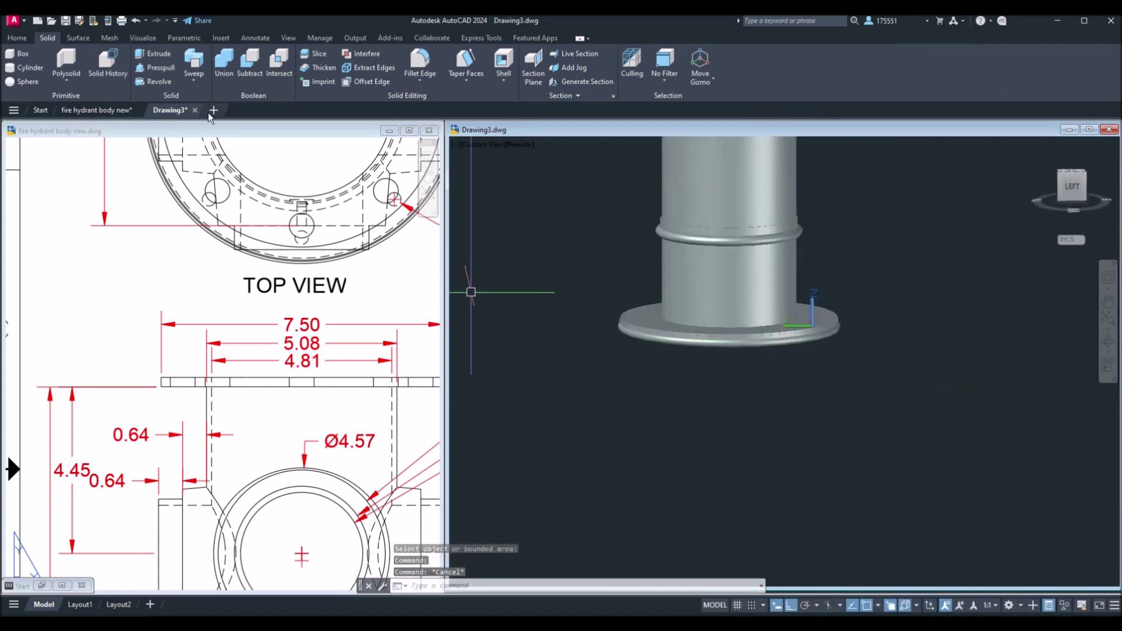
Union the hollowed pipe body with the bottom flange into one solid
click(226, 76)
scroll(816, 328, up, 2)
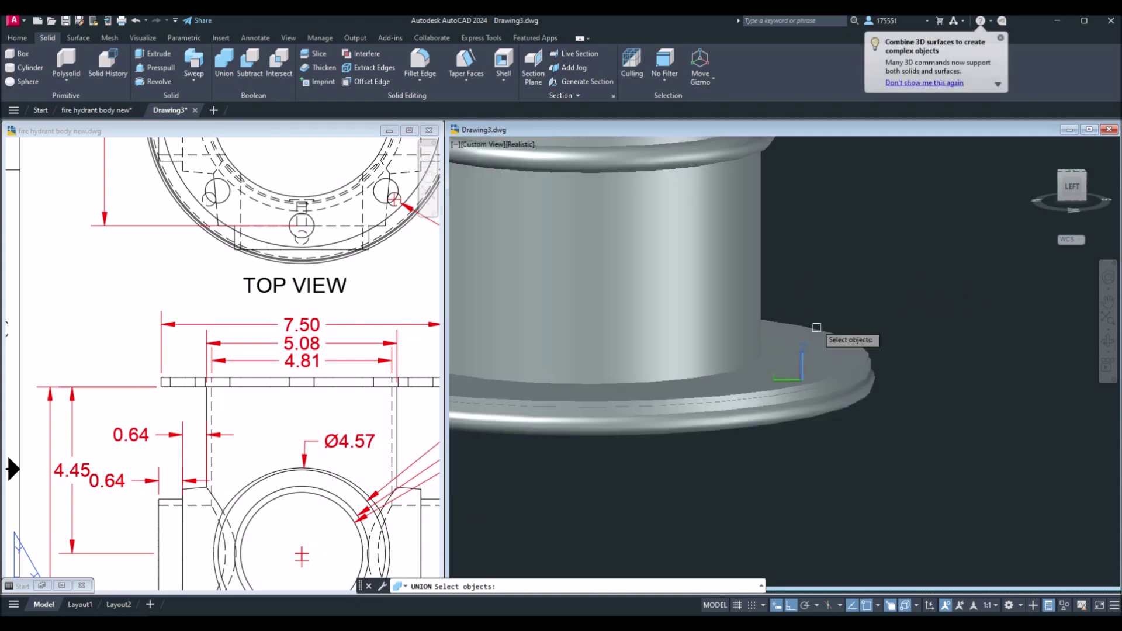
click(777, 336)
click(756, 299)
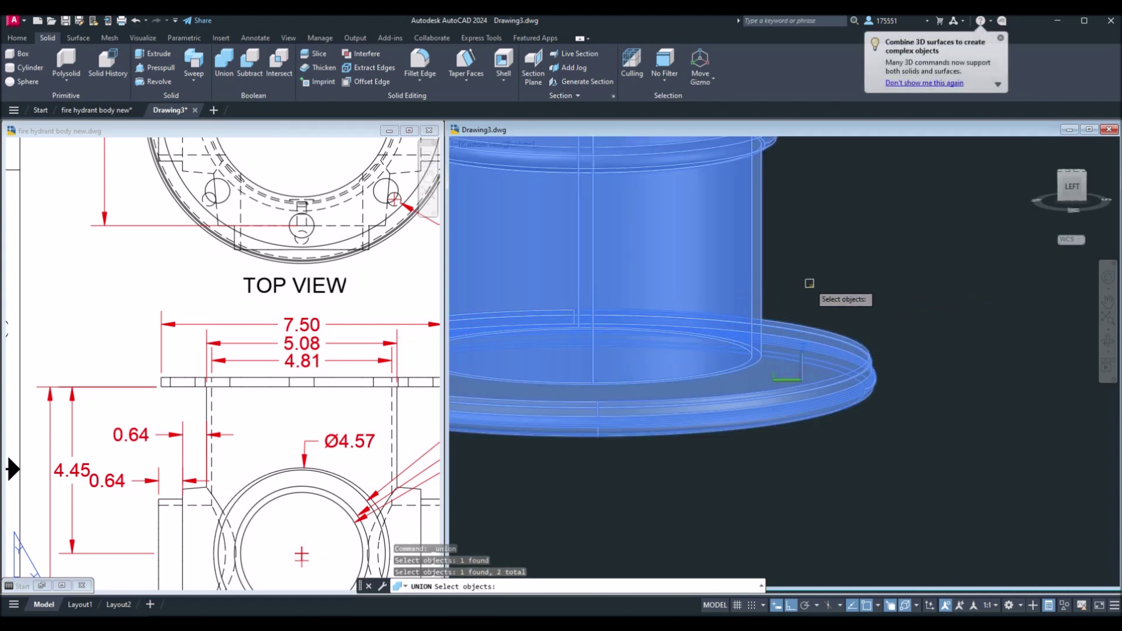
key(Return)
click(807, 313)
scroll(806, 313, down, 3)
key(Escape)
middle_drag(796, 300, 810, 386)
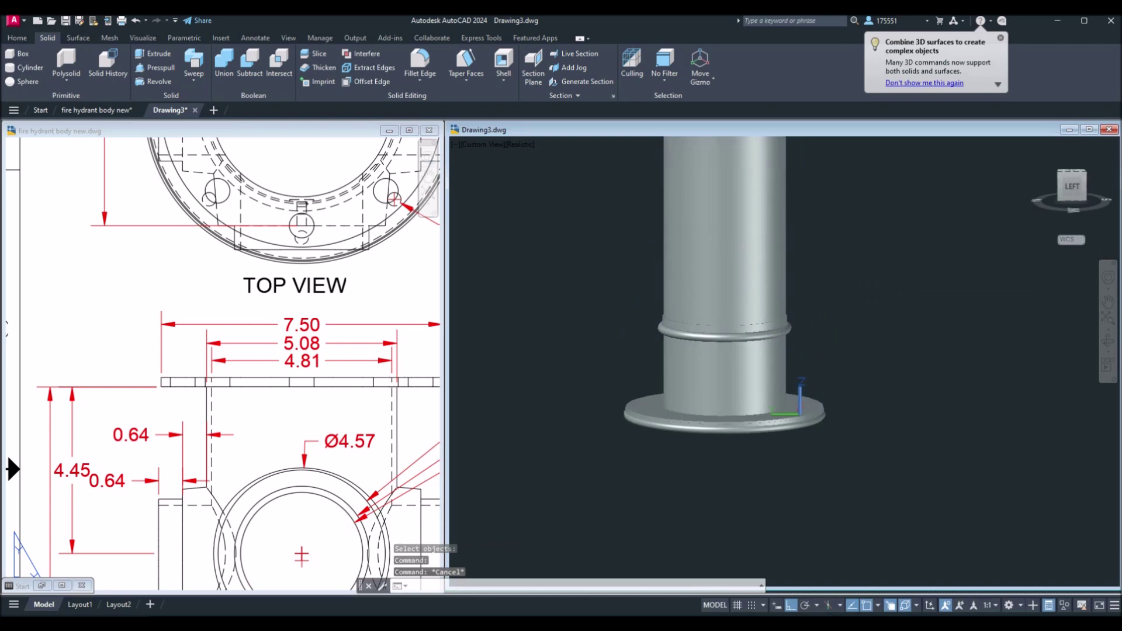
Press-pull the circular area at the lower end of the bore downward through the bottom flange
scroll(824, 337, up, 2)
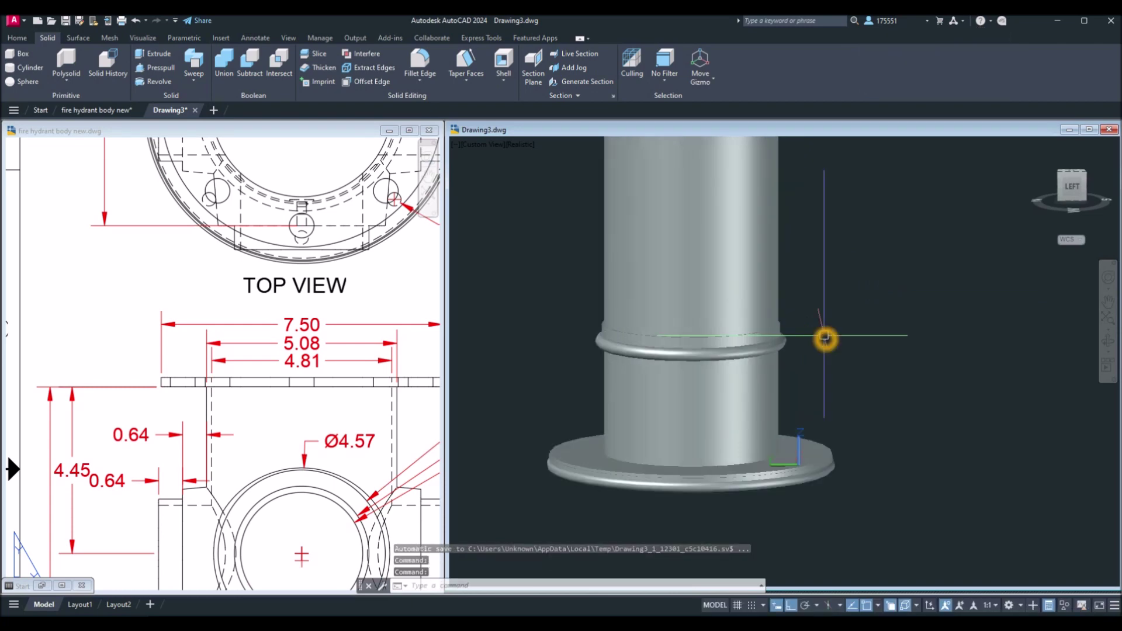
scroll(825, 336, down, 3)
shift+middle_drag(826, 332, 832, 496)
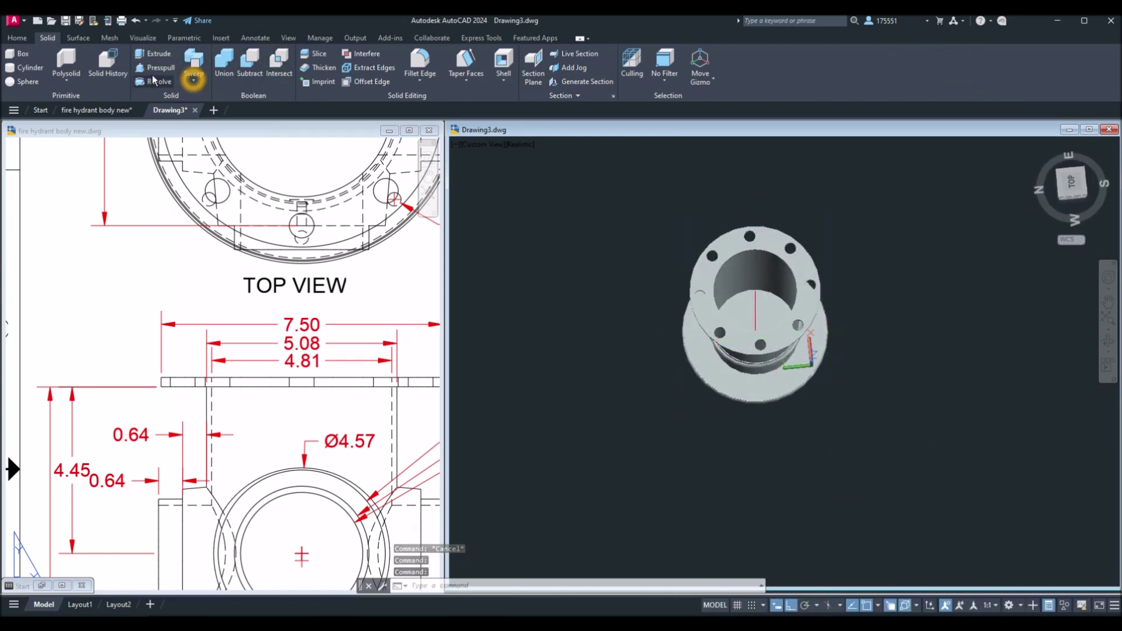
click(154, 74)
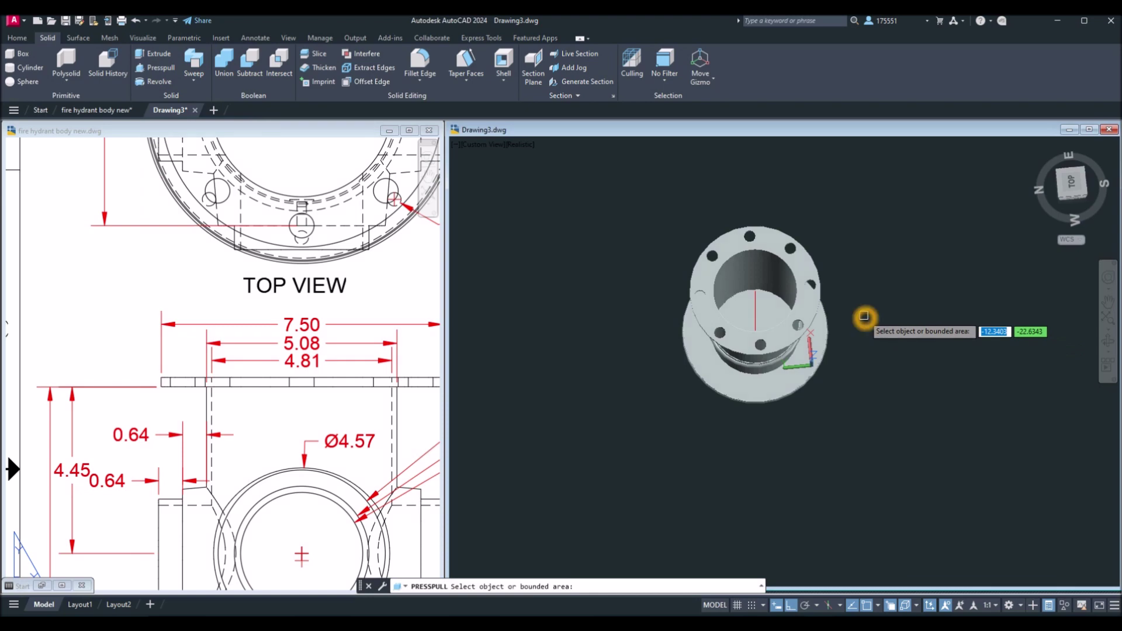
scroll(864, 316, up, 3)
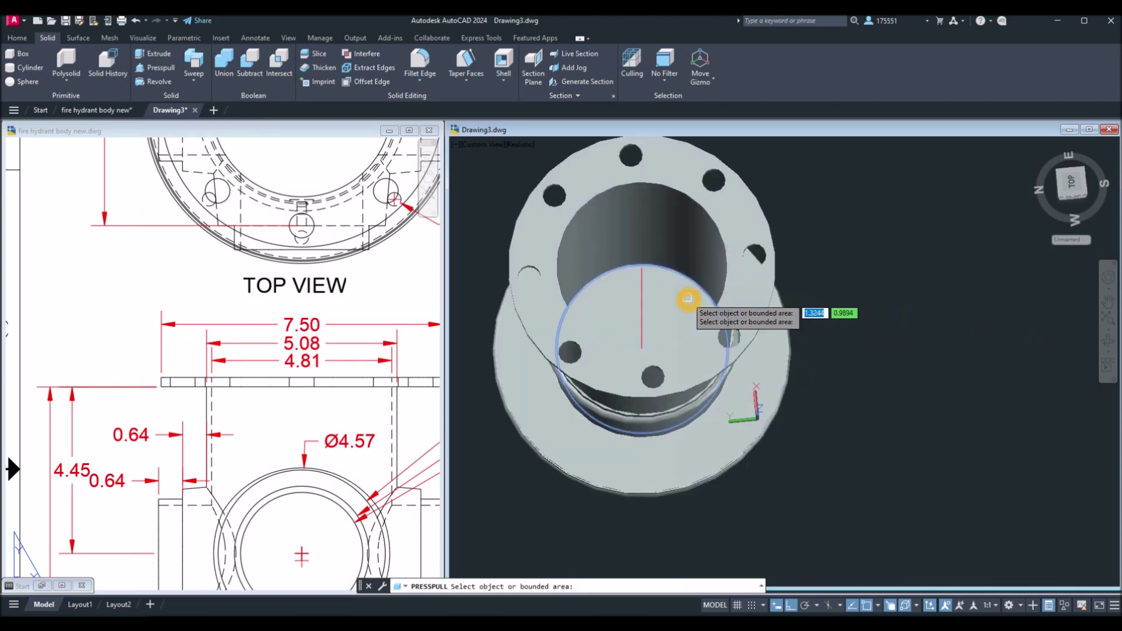
click(688, 298)
click(869, 475)
shift+middle_drag(869, 475, 883, 312)
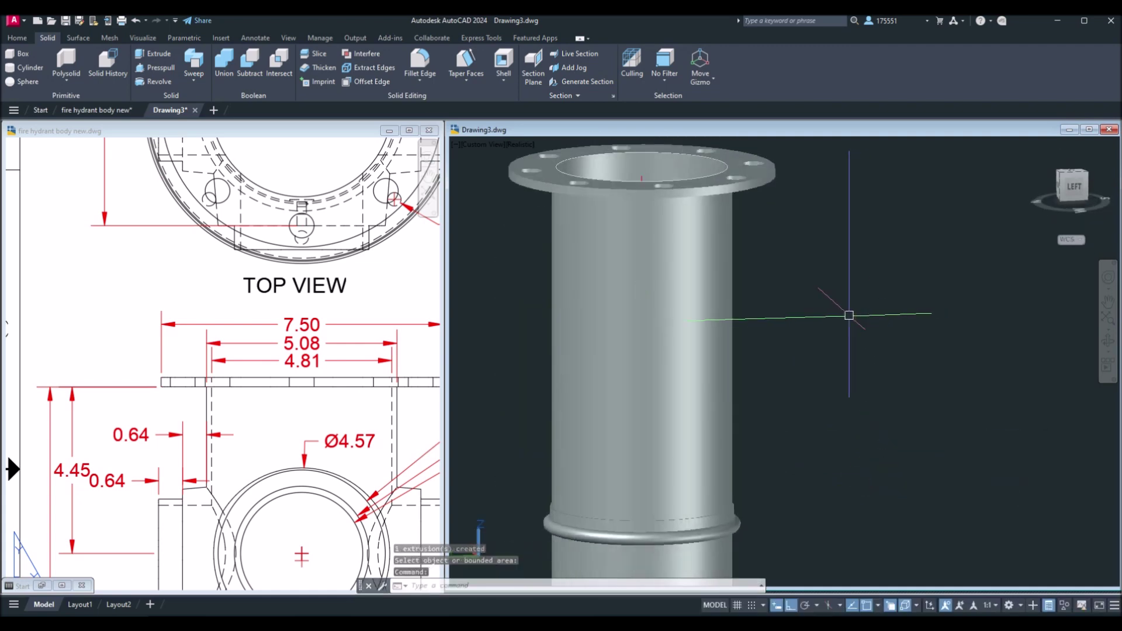
Examine the model's bottom flange and compare it with the bolt-hole layout and radius callouts in the reference drawing's top view
scroll(851, 315, down, 4)
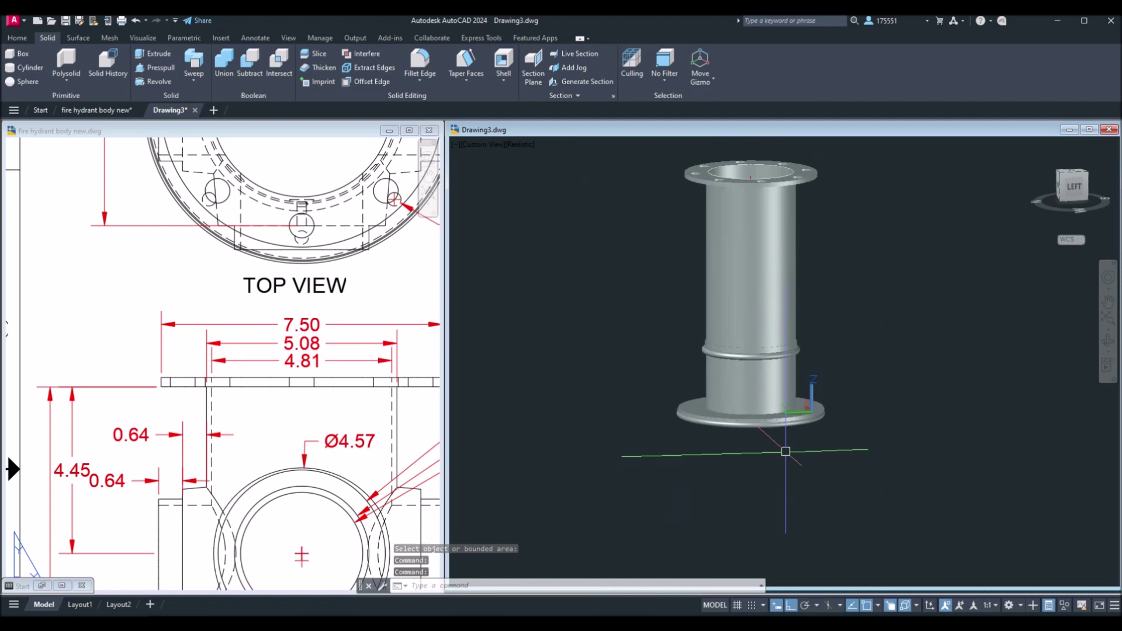
scroll(784, 451, up, 4)
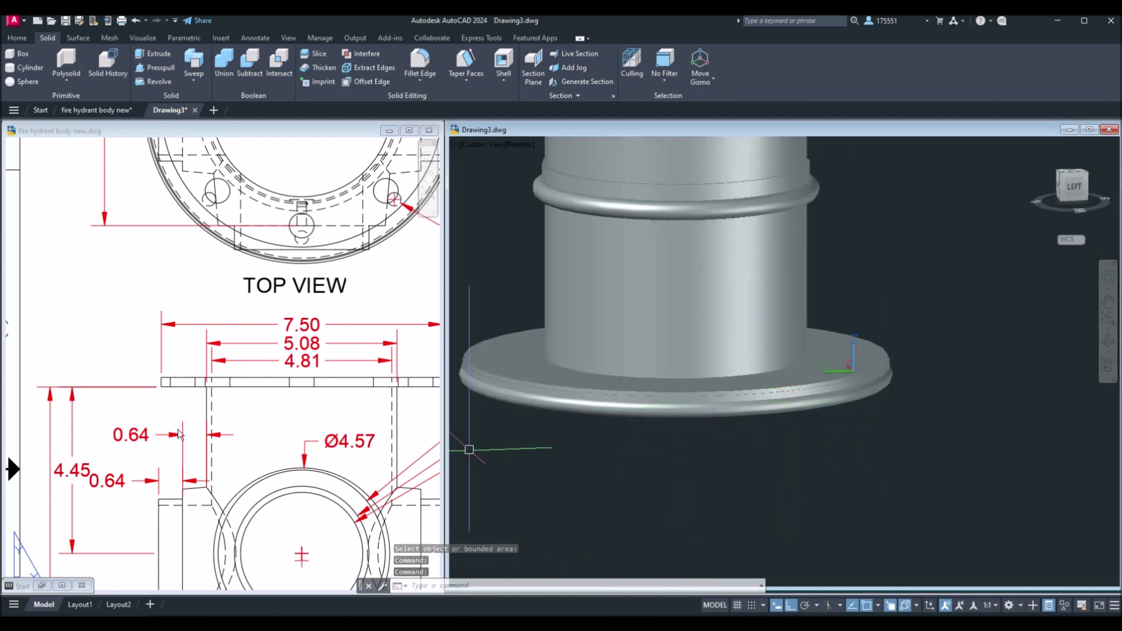
click(195, 421)
middle_drag(252, 272, 216, 521)
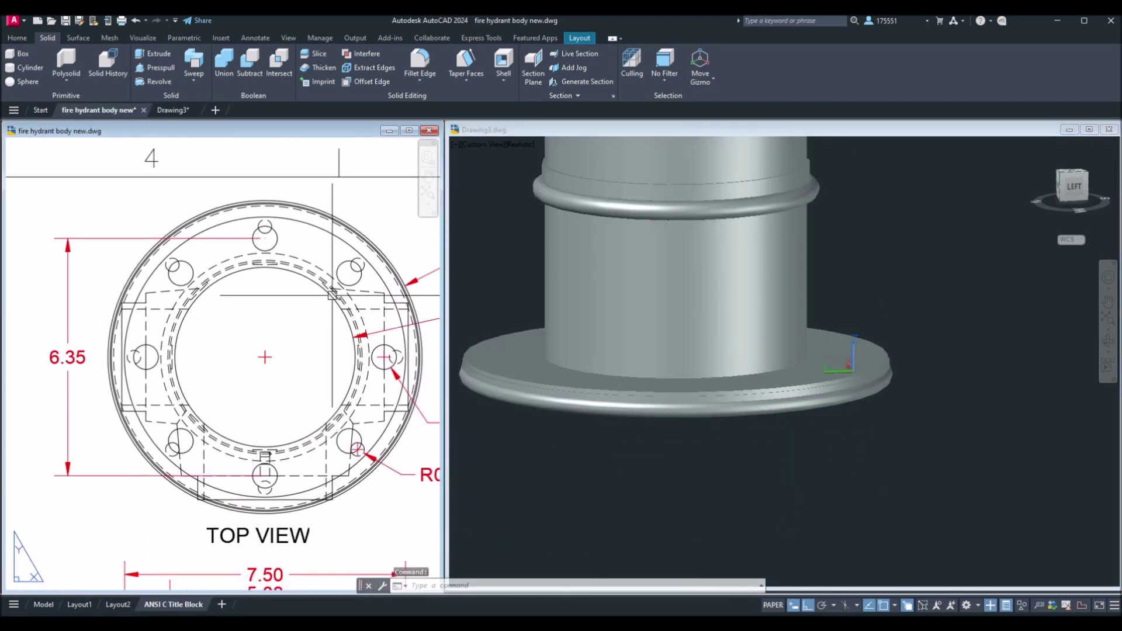
scroll(363, 275, up, 5)
scroll(305, 314, down, 1)
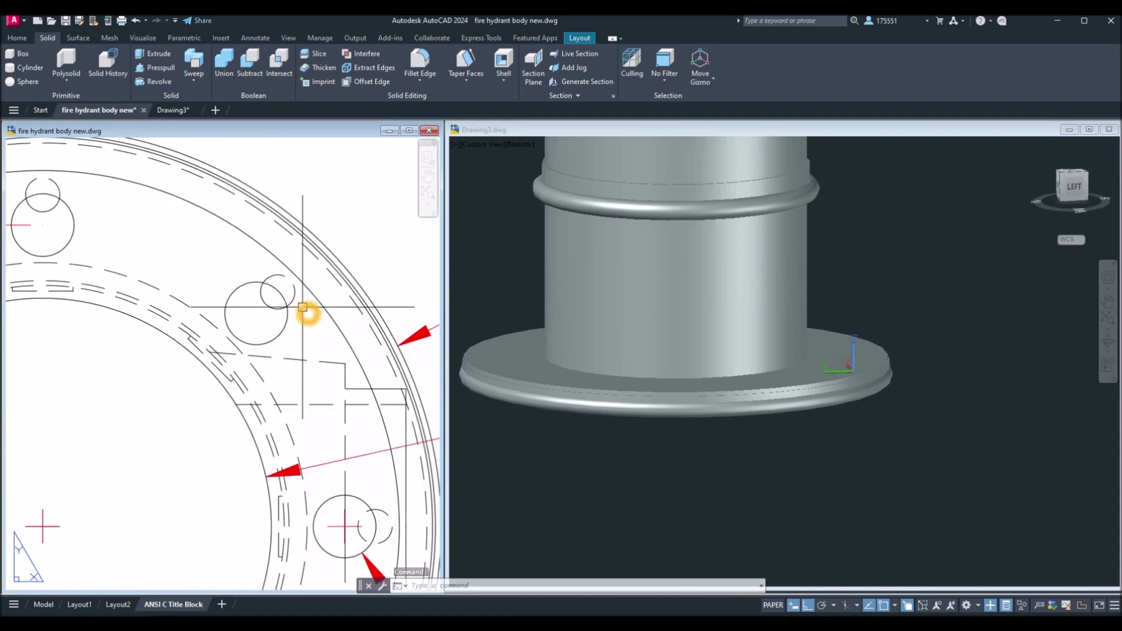
scroll(301, 326, down, 1)
middle_drag(300, 326, 305, 297)
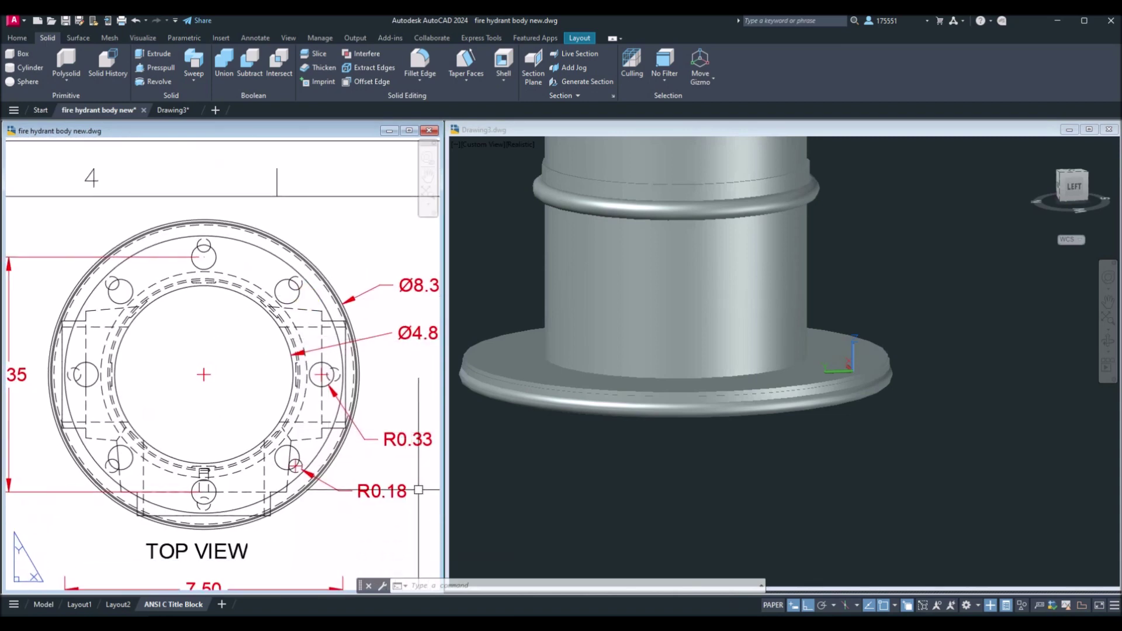
Switch the 3D model to the Bottom view and centre the underside of the bottom flange
click(626, 488)
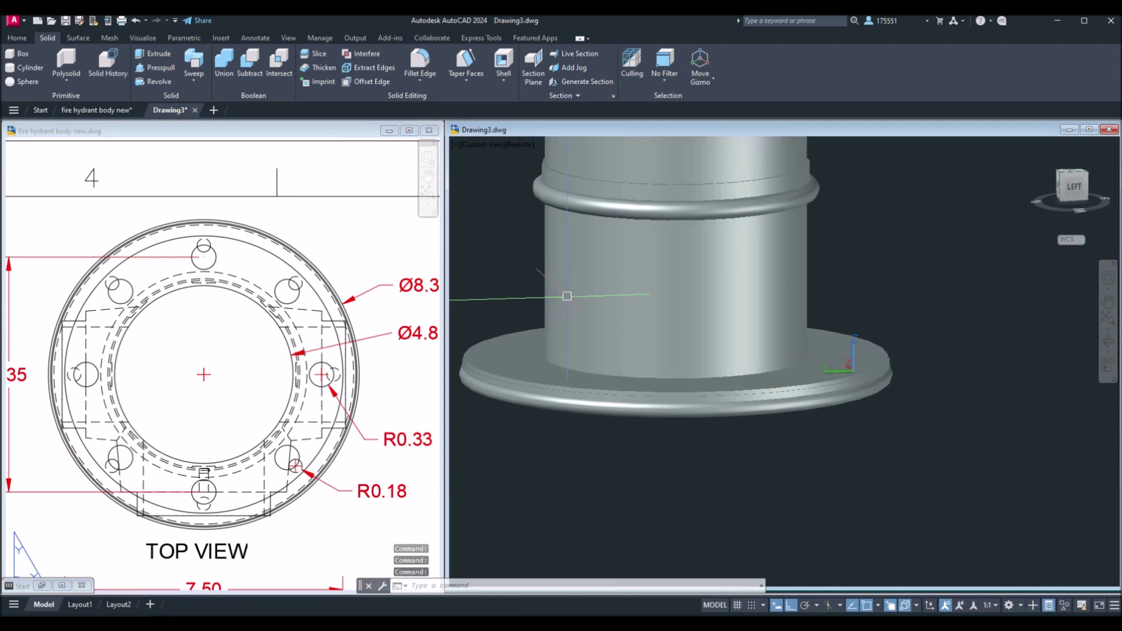
click(476, 148)
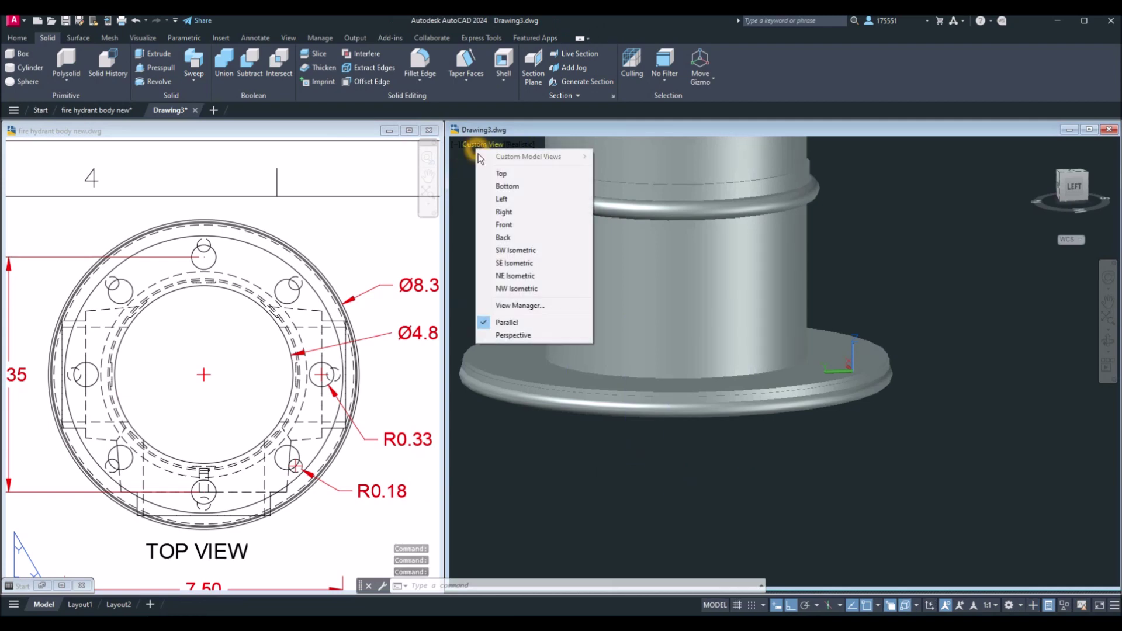
click(507, 186)
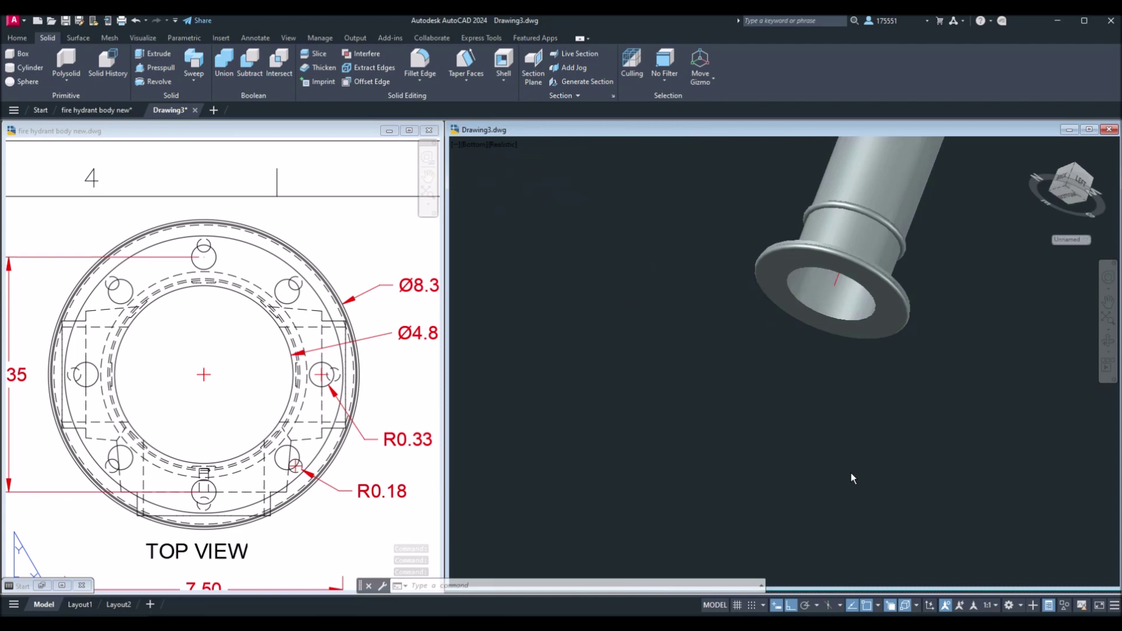
middle_drag(785, 423, 764, 383)
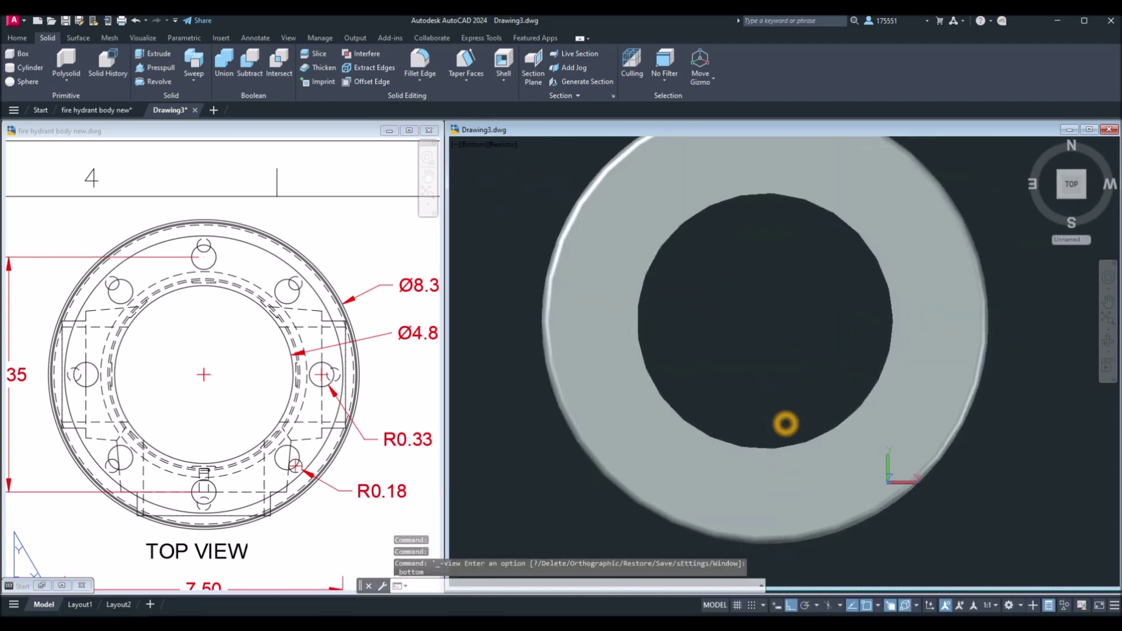
Add a vertical linear dimension to the reference top view between the centres of the upper and lower small dashed bolt holes
click(158, 387)
middle_drag(158, 387, 208, 348)
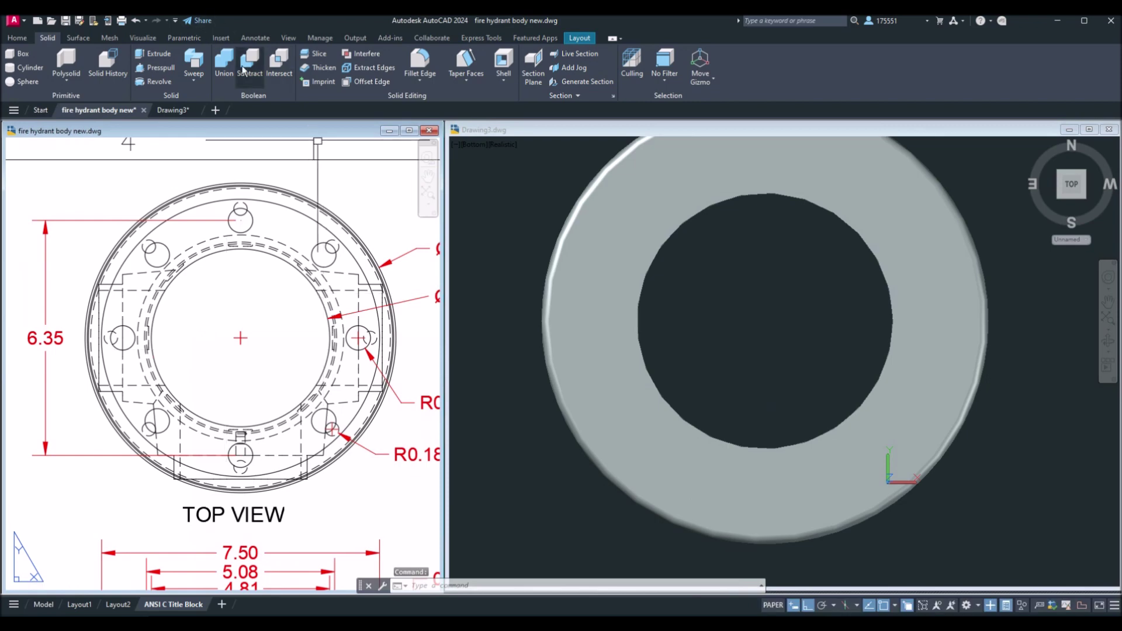
click(23, 39)
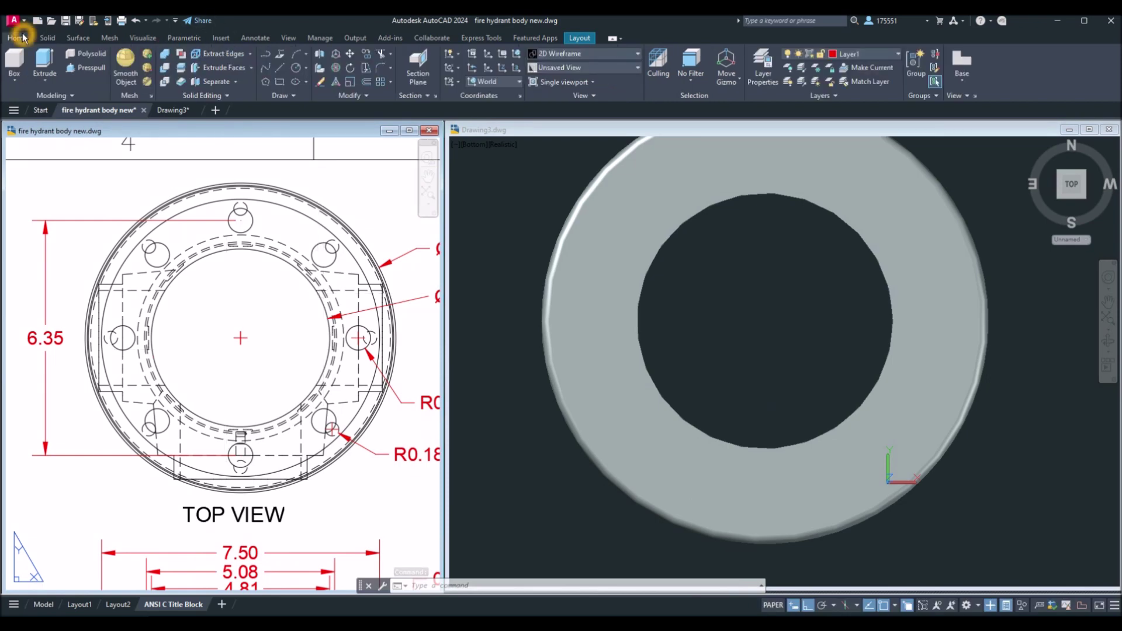
click(252, 38)
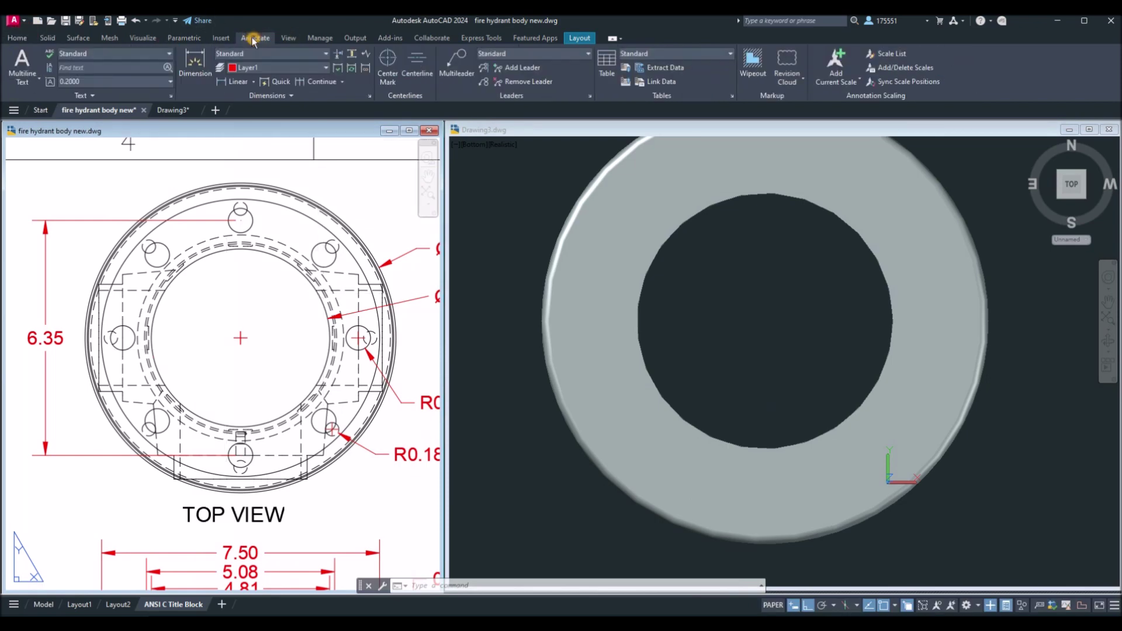
click(237, 85)
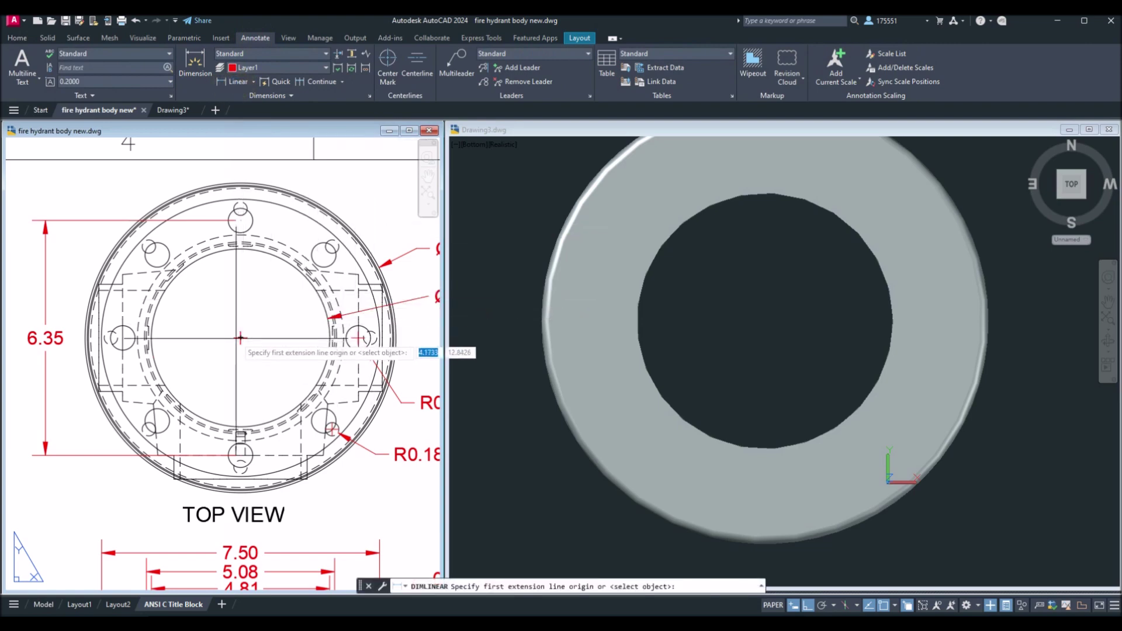
scroll(240, 217, up, 4)
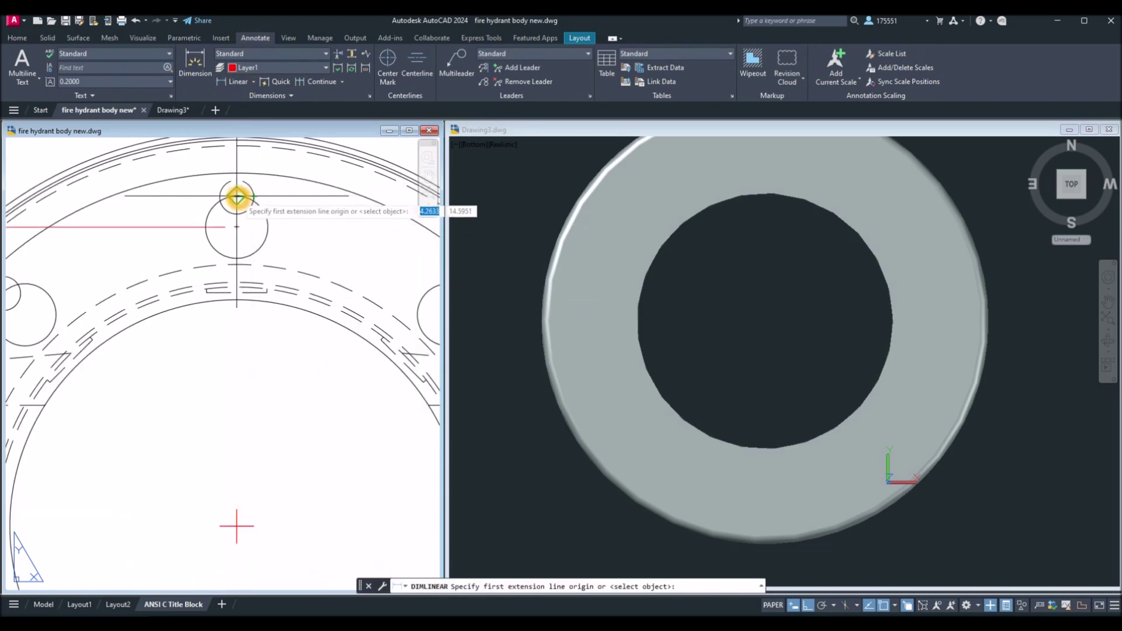
shift+right_click(236, 197)
click(264, 337)
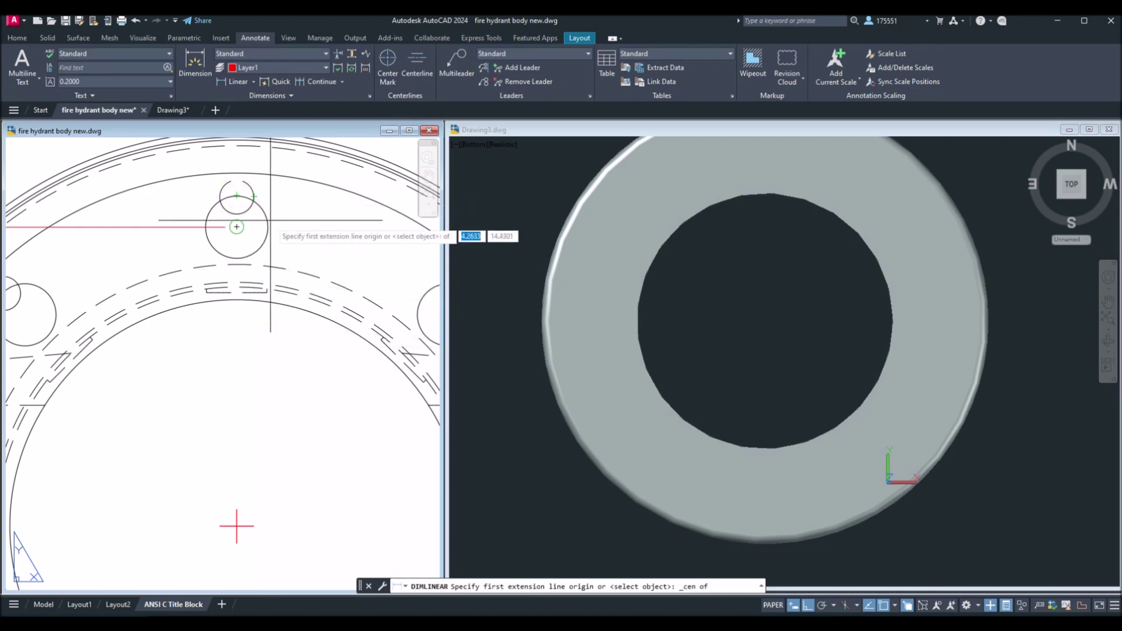
click(255, 194)
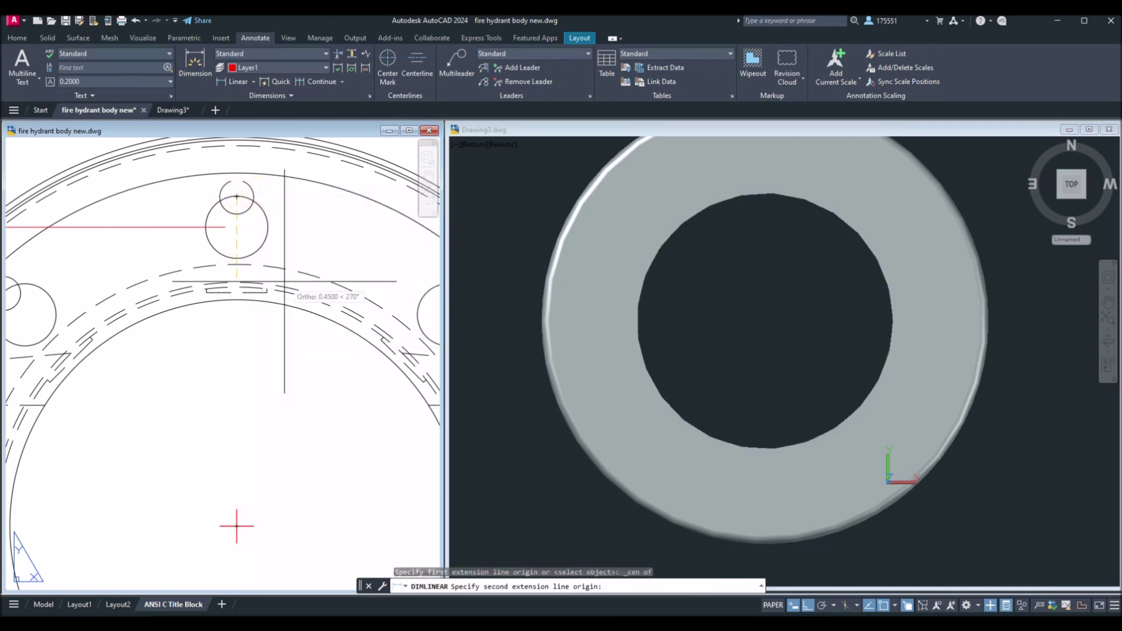
scroll(175, 345, down, 6)
scroll(293, 245, up, 4)
scroll(281, 298, down, 3)
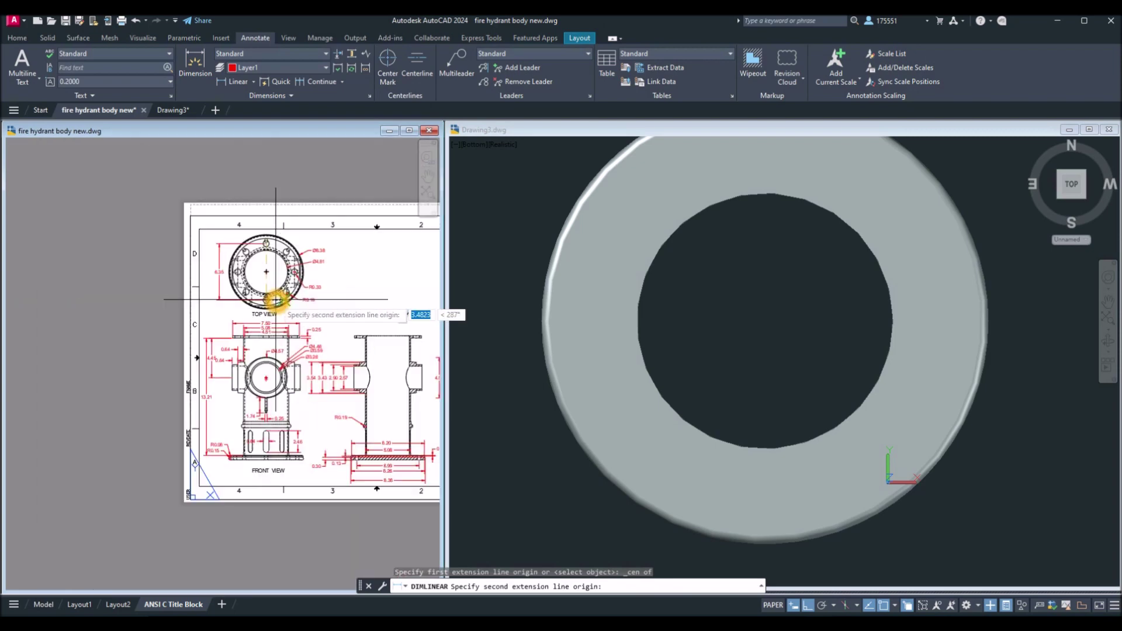
scroll(277, 301, up, 10)
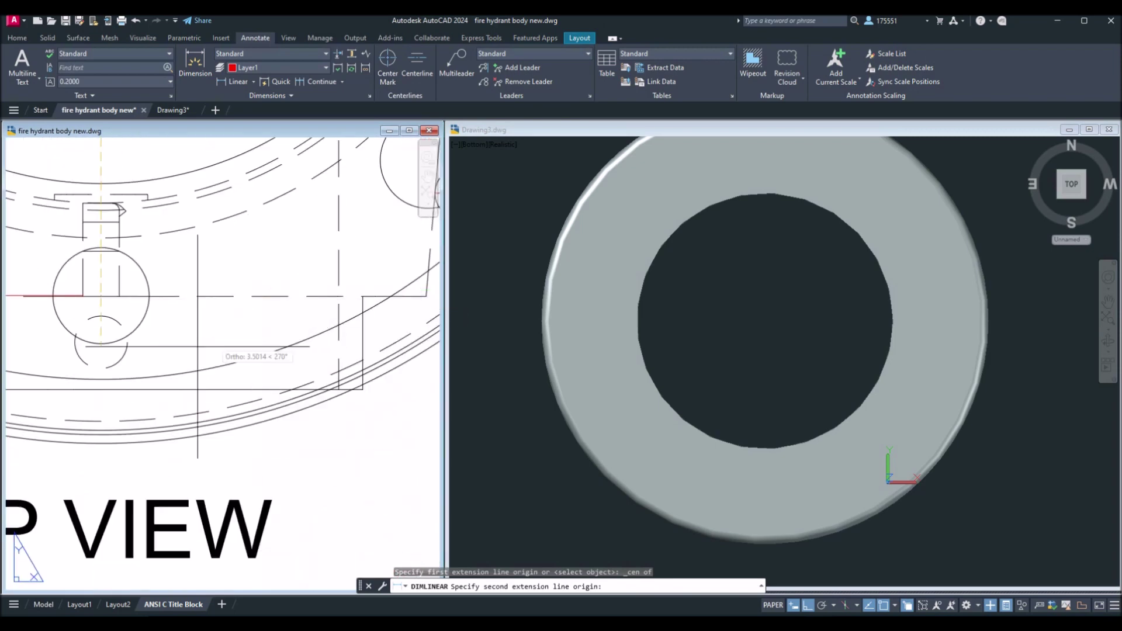
shift+right_click(136, 353)
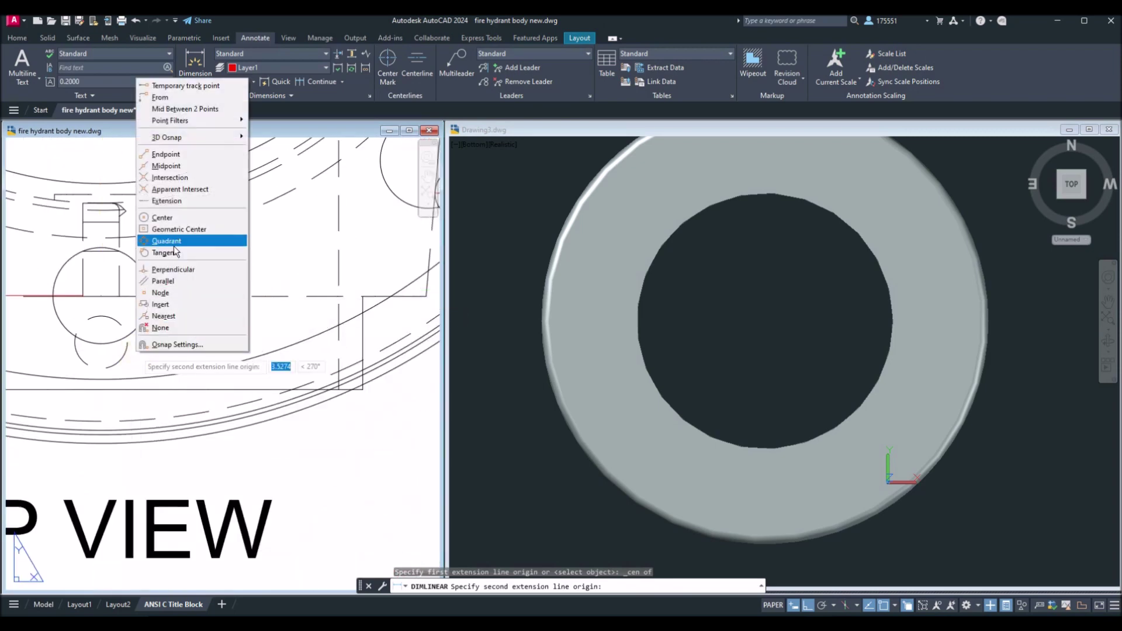
click(162, 217)
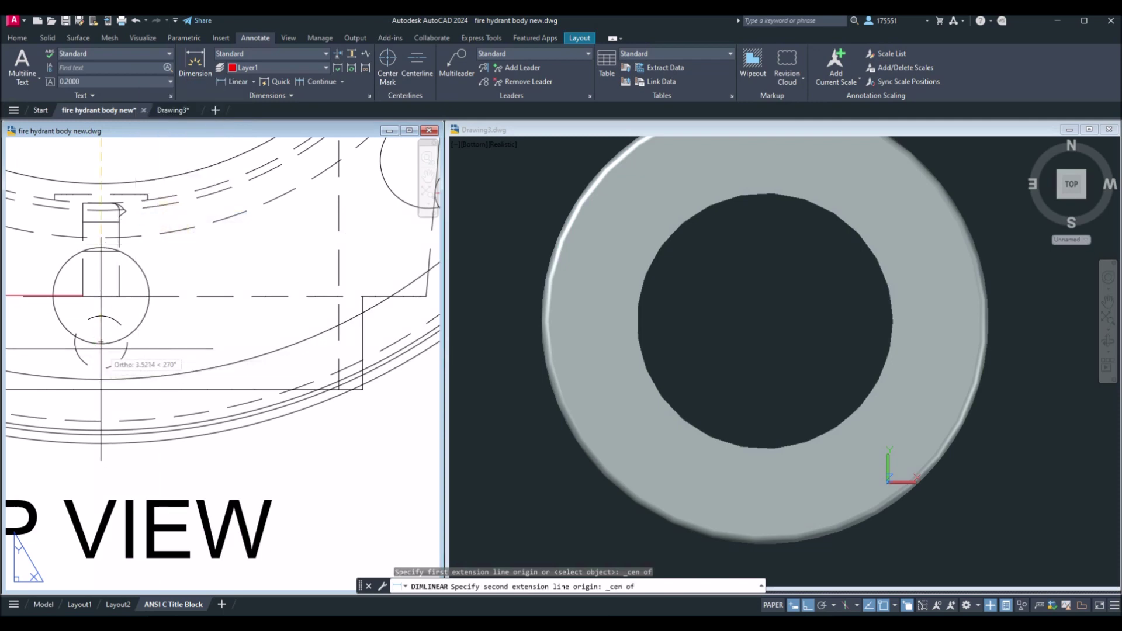
click(98, 368)
Draw a 6.99 diameter bolt circle on the 3D model's bottom flange, centred on the pipe axis endpoint
click(530, 431)
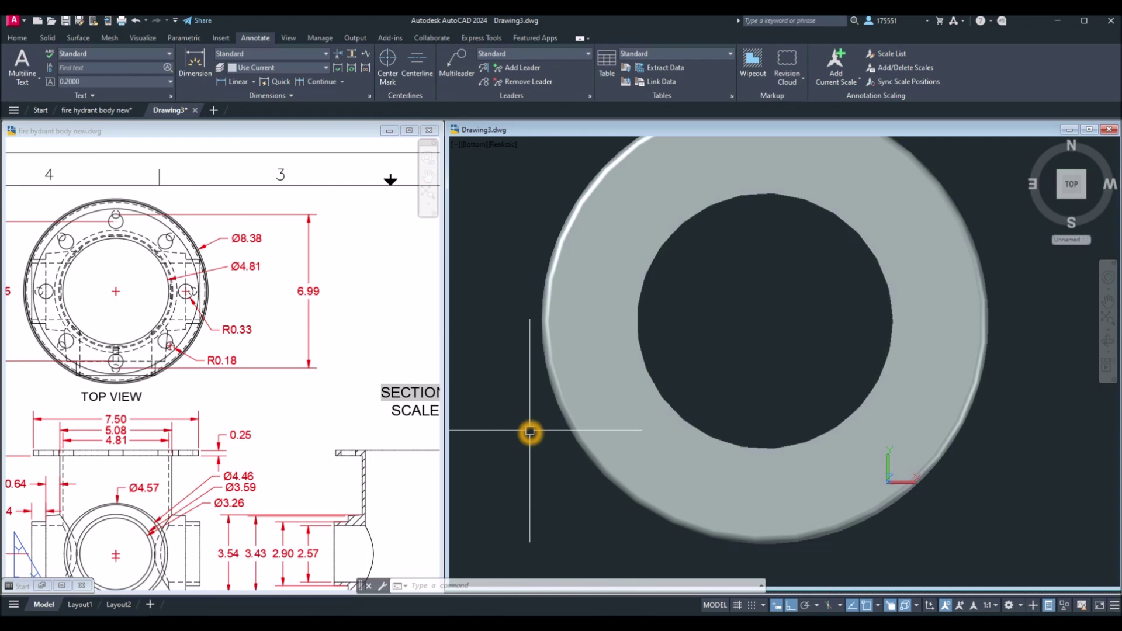
text(c)
key(Return)
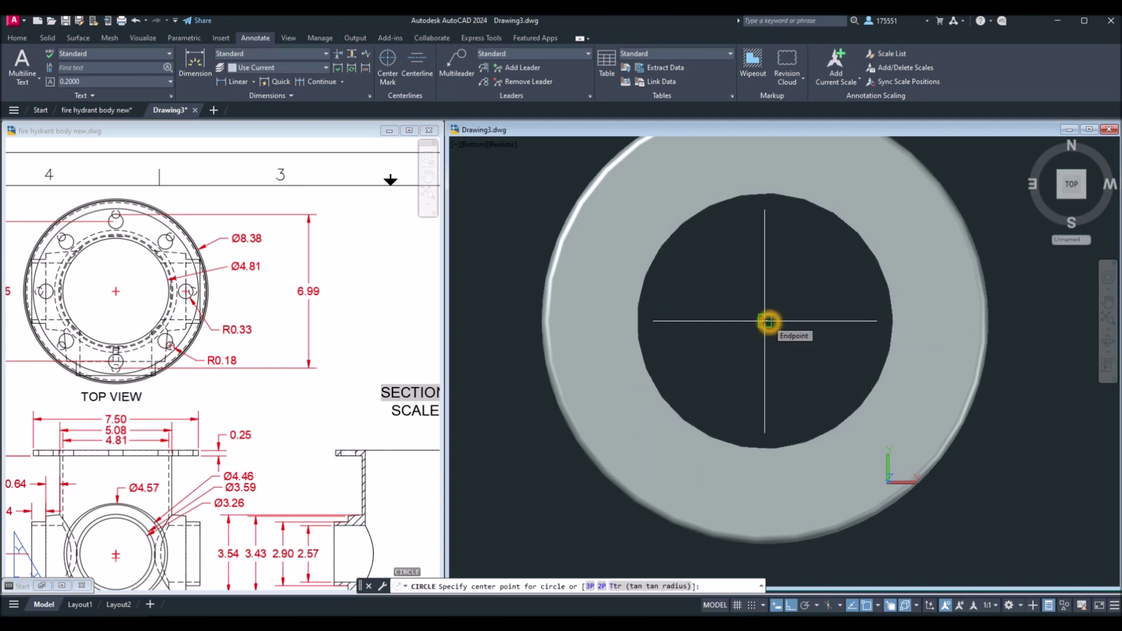
click(768, 321)
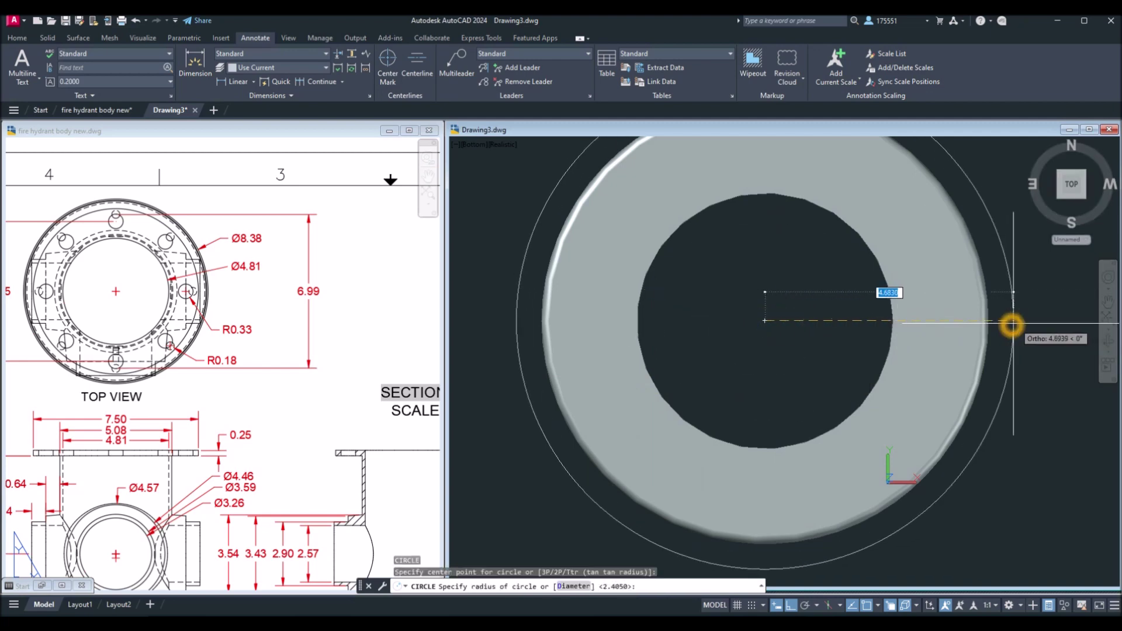
text(d)
key(Return)
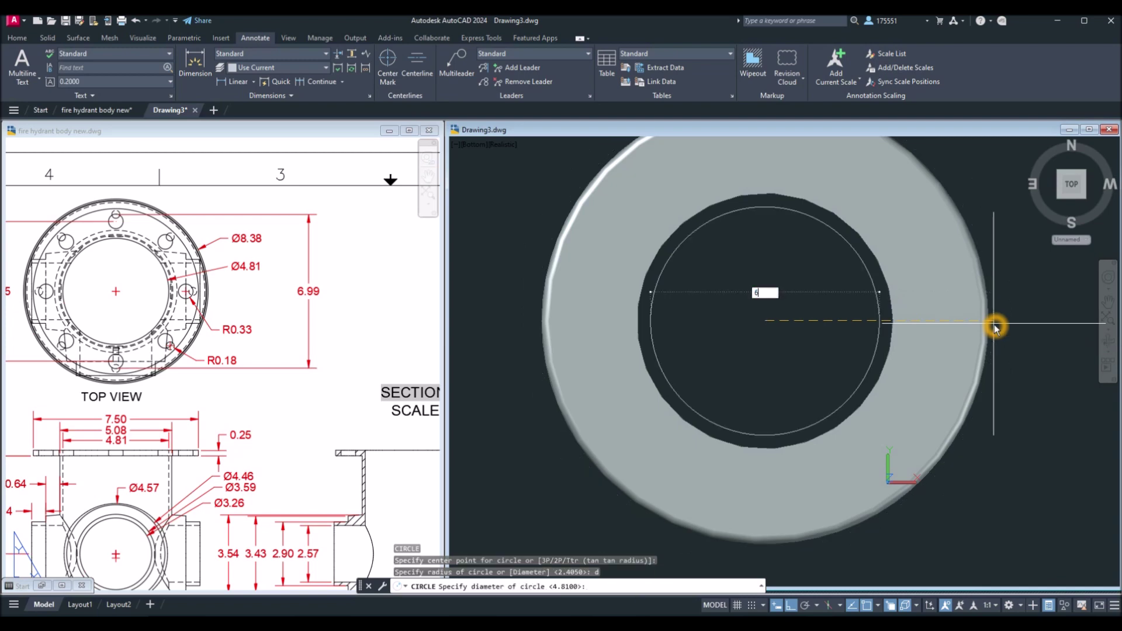
text(6.99)
key(Return)
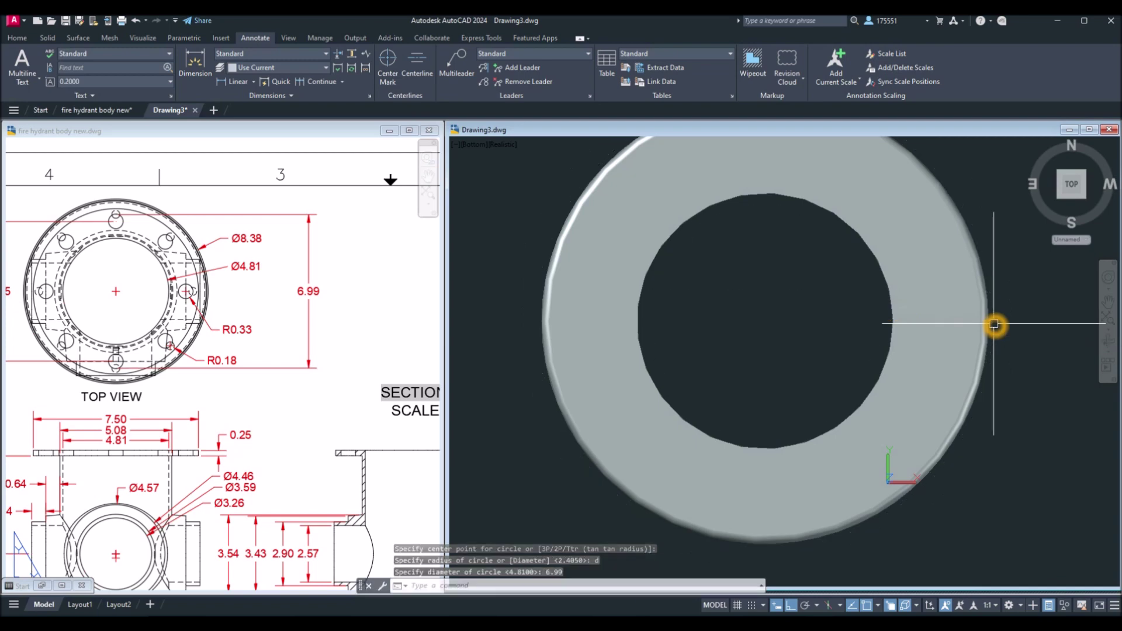
Draw a circle of radius 0.18 on the bottom flange, centred on a quadrant point of the bolt circle
shift+middle_drag(601, 268, 635, 170)
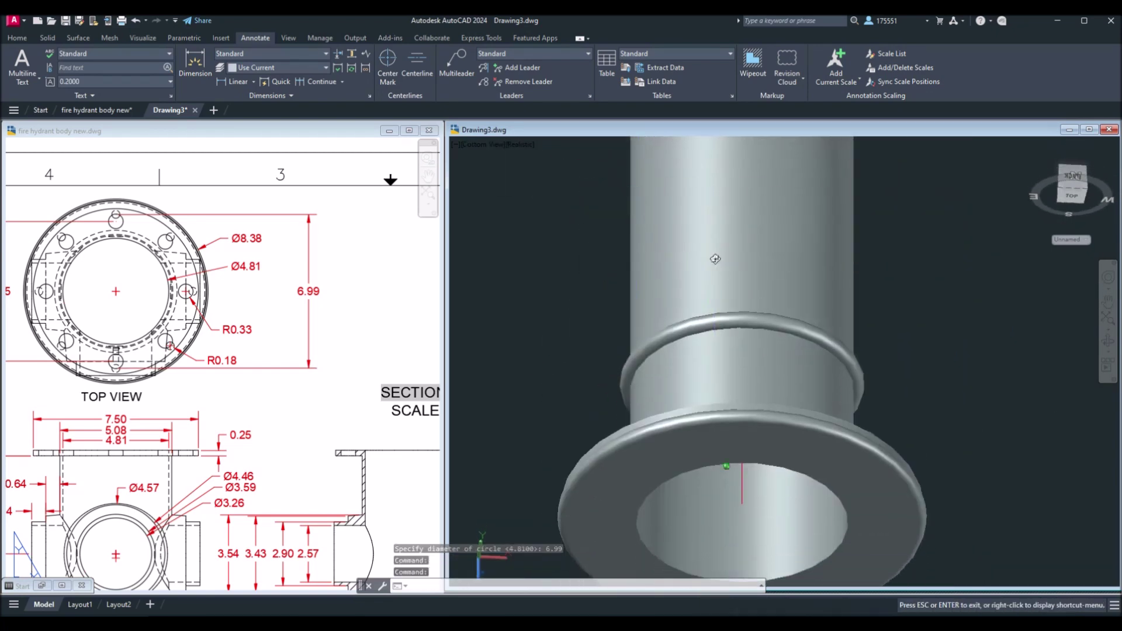
shift+middle_drag(716, 253, 745, 385)
scroll(878, 420, up, 3)
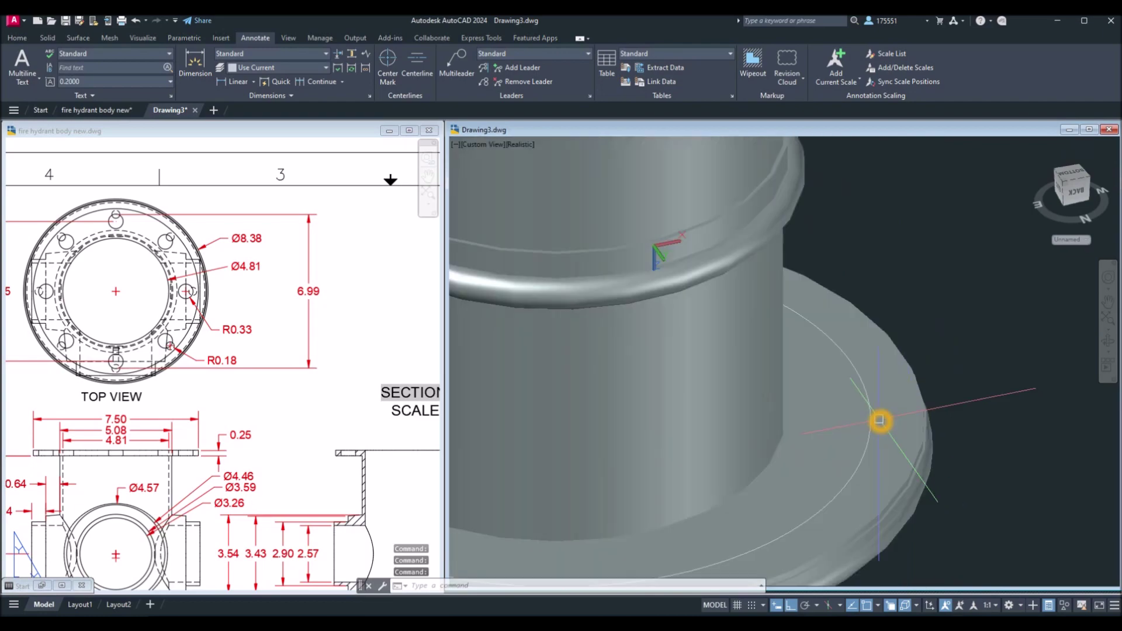
middle_drag(879, 420, 879, 421)
scroll(879, 420, down, 6)
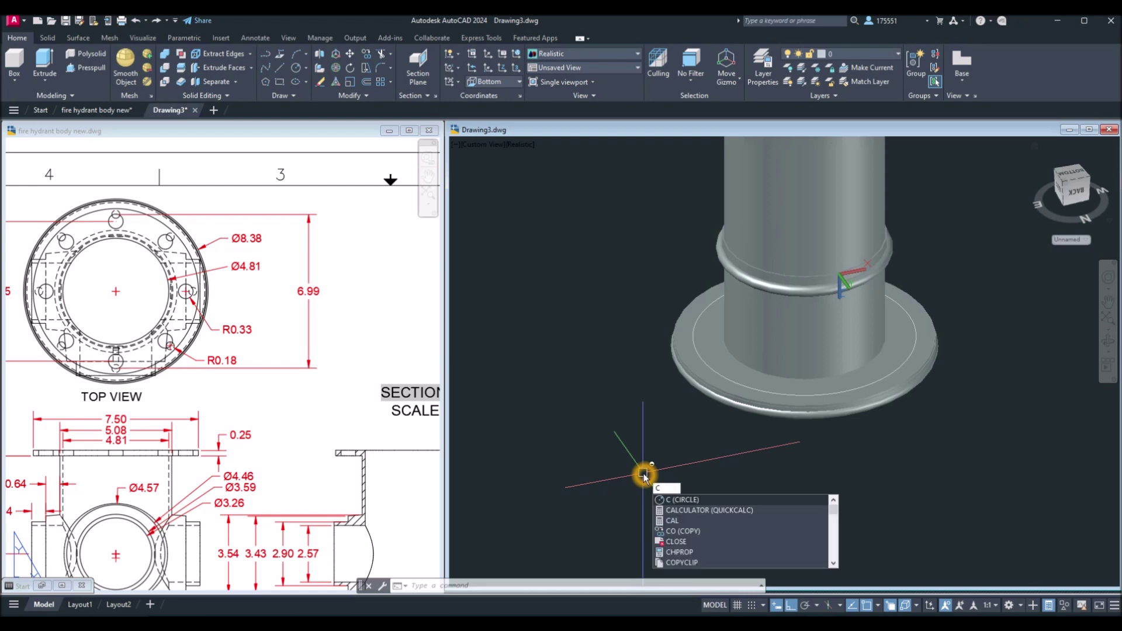
key(Return)
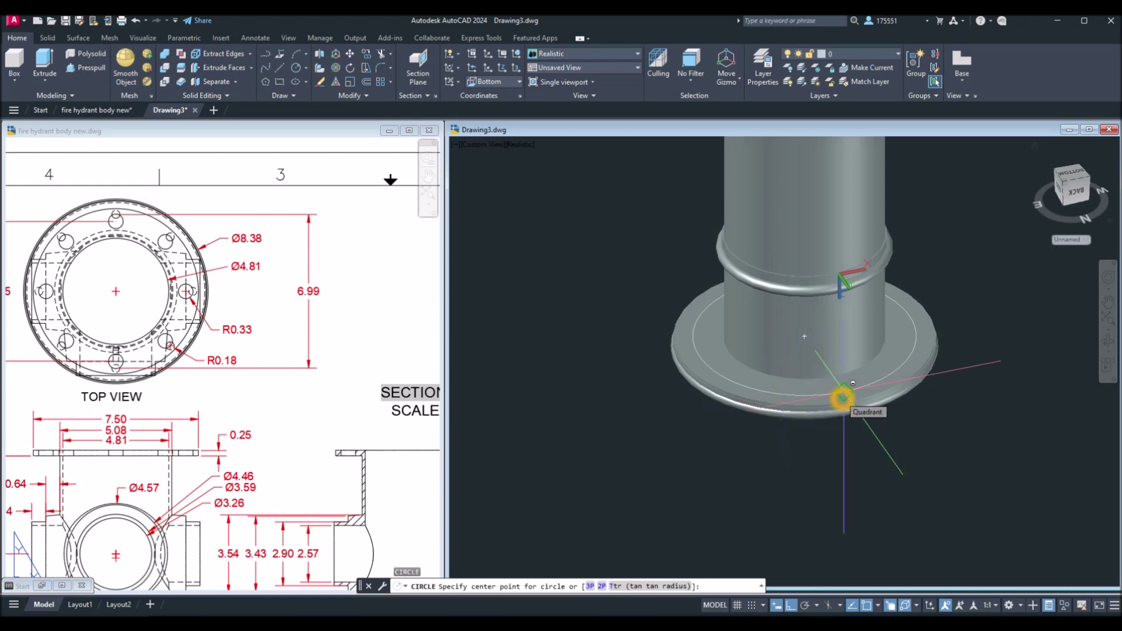
click(843, 397)
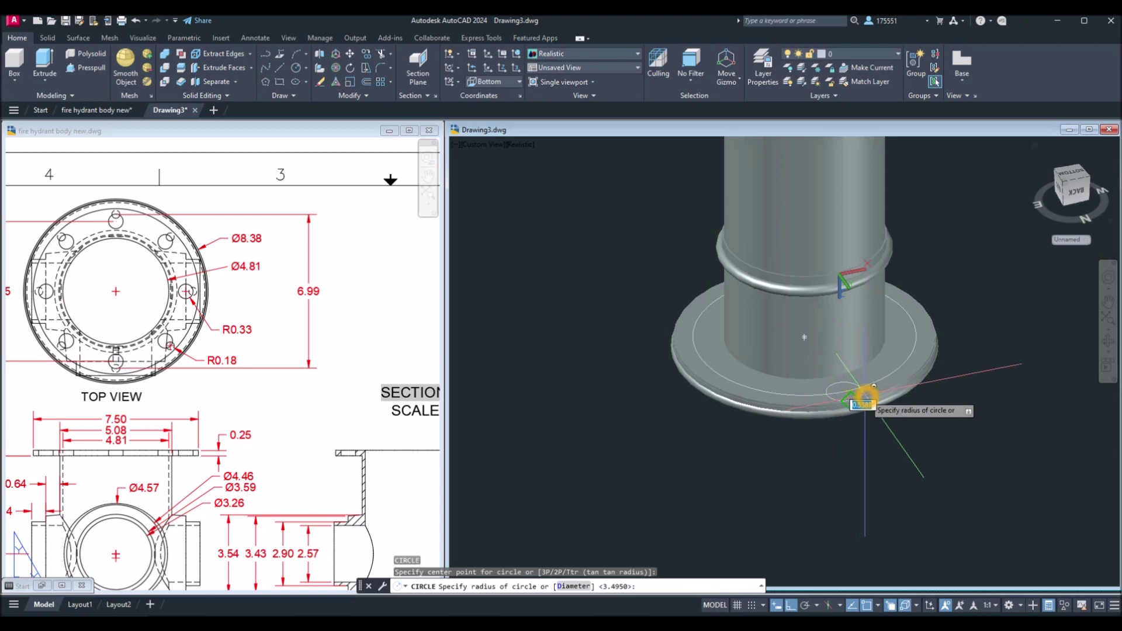
middle_drag(856, 400, 842, 461)
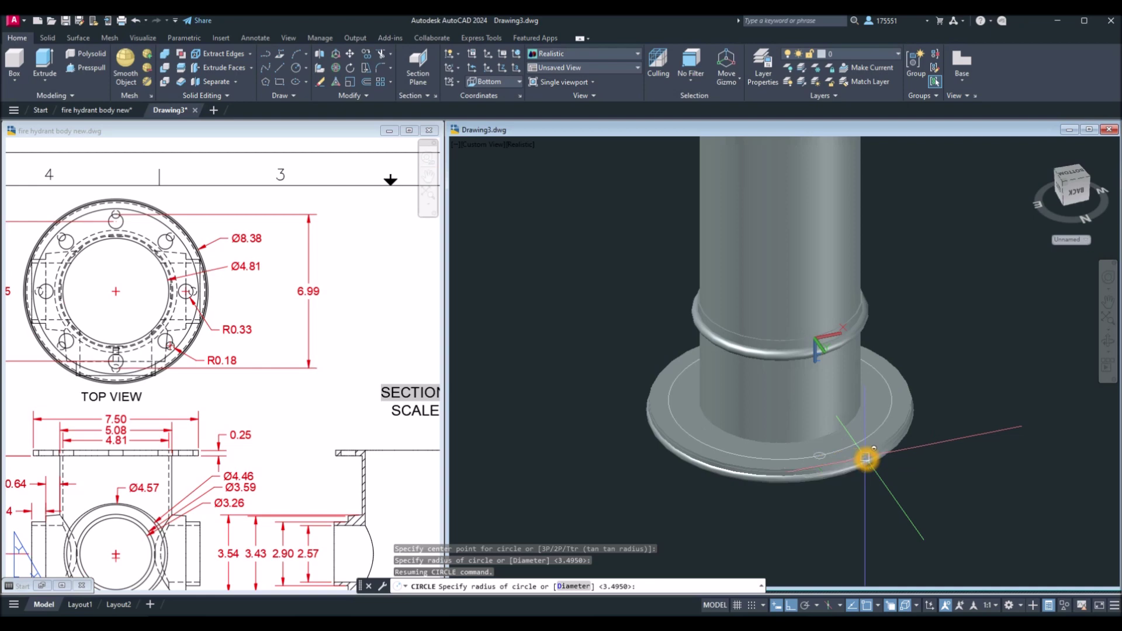
text(.18)
key(Return)
scroll(852, 477, up, 1)
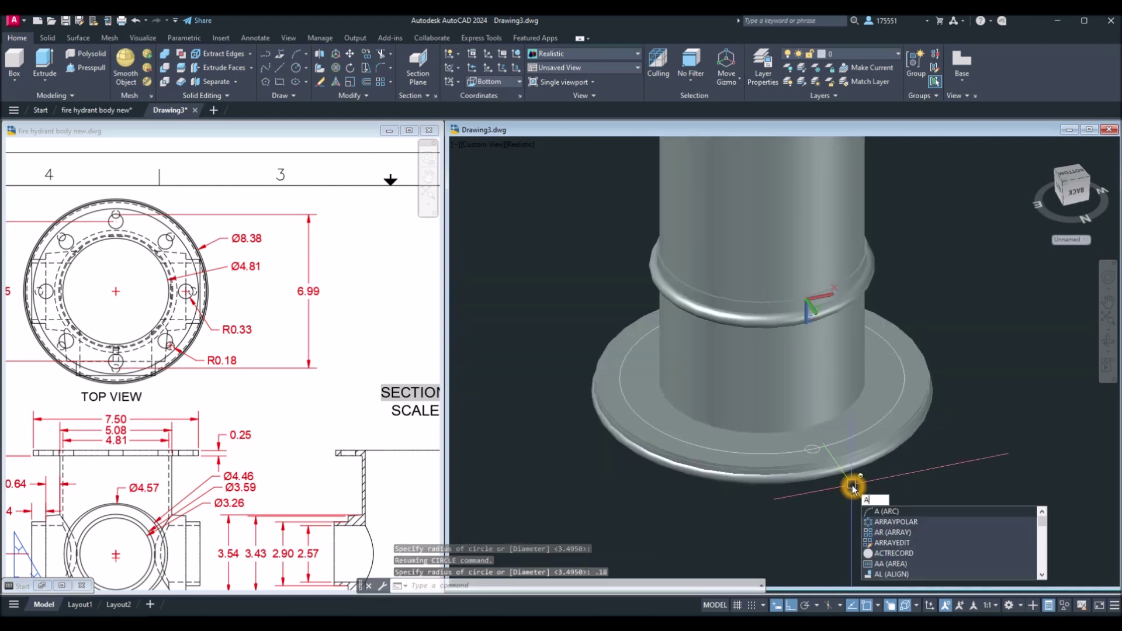
key(Escape)
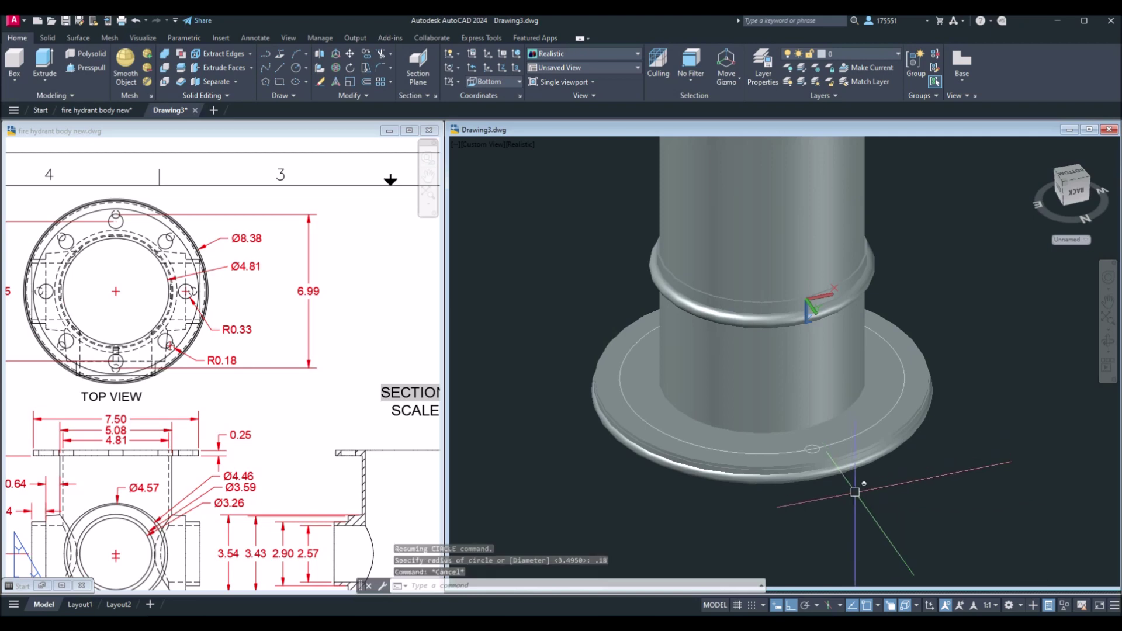
click(777, 606)
click(794, 608)
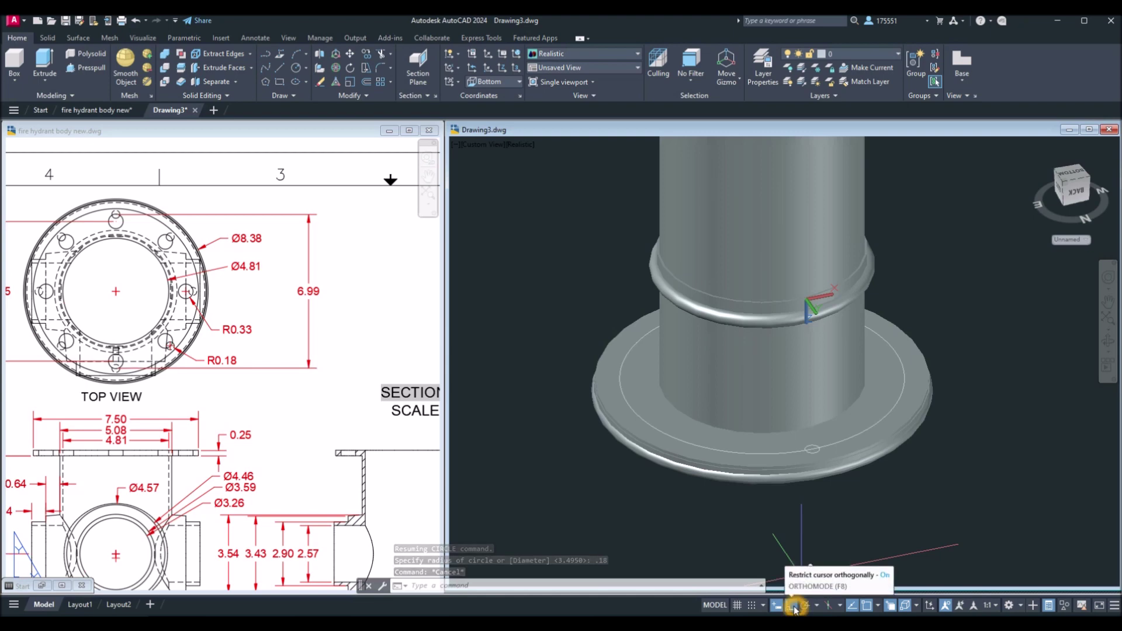
click(804, 606)
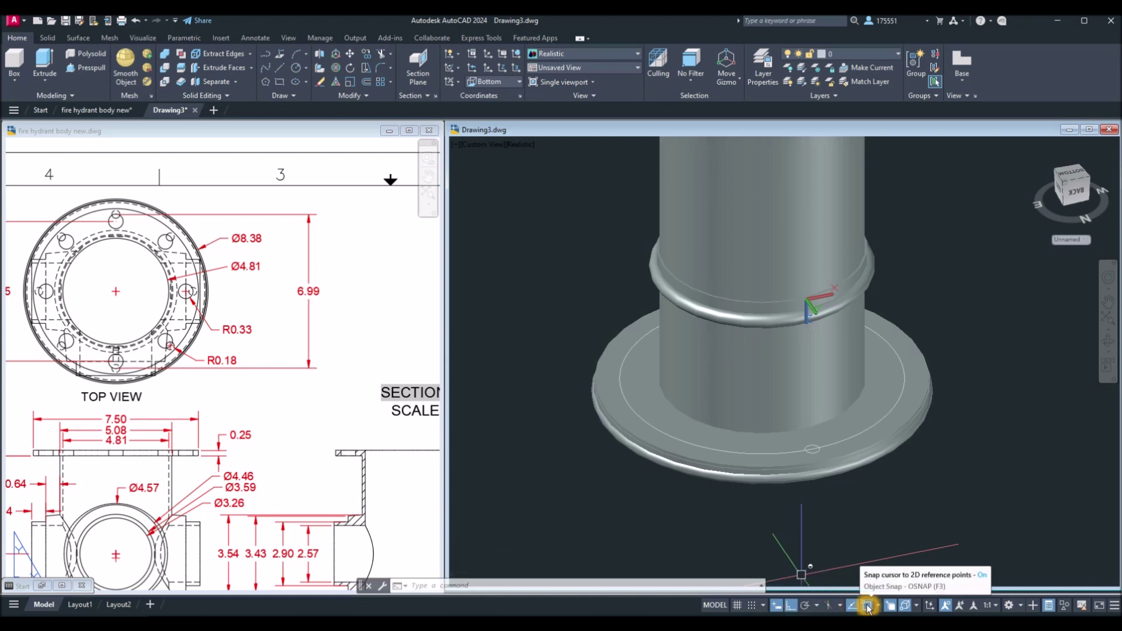
Check the 2D and 3D object snap settings and set annotation visibility (ANNOALLVISIBLE) to 0
click(889, 607)
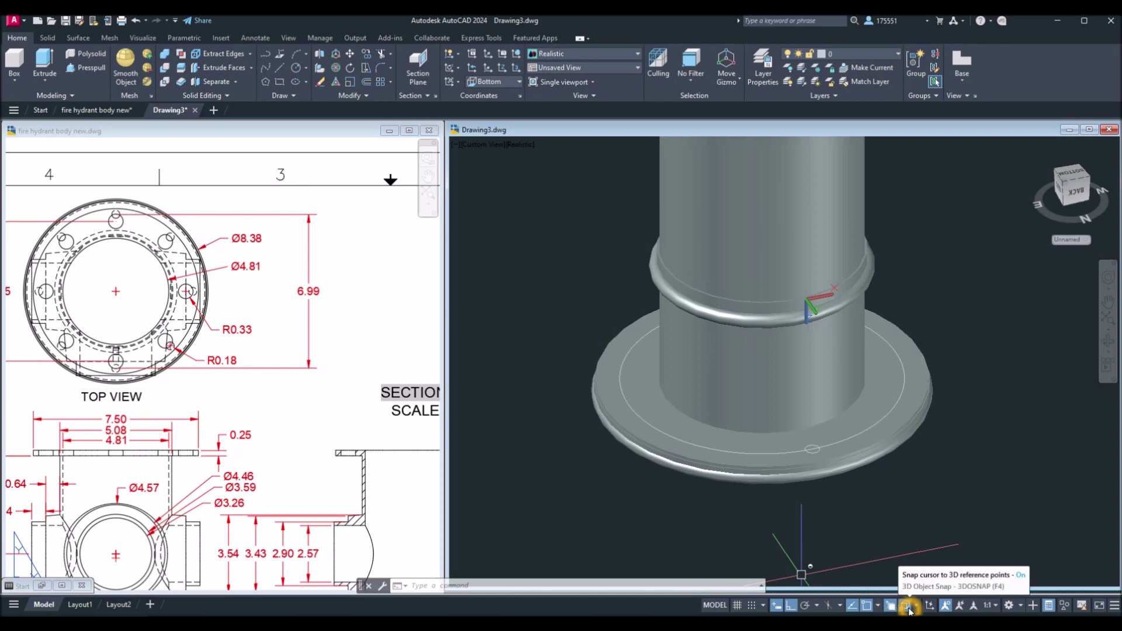
click(836, 552)
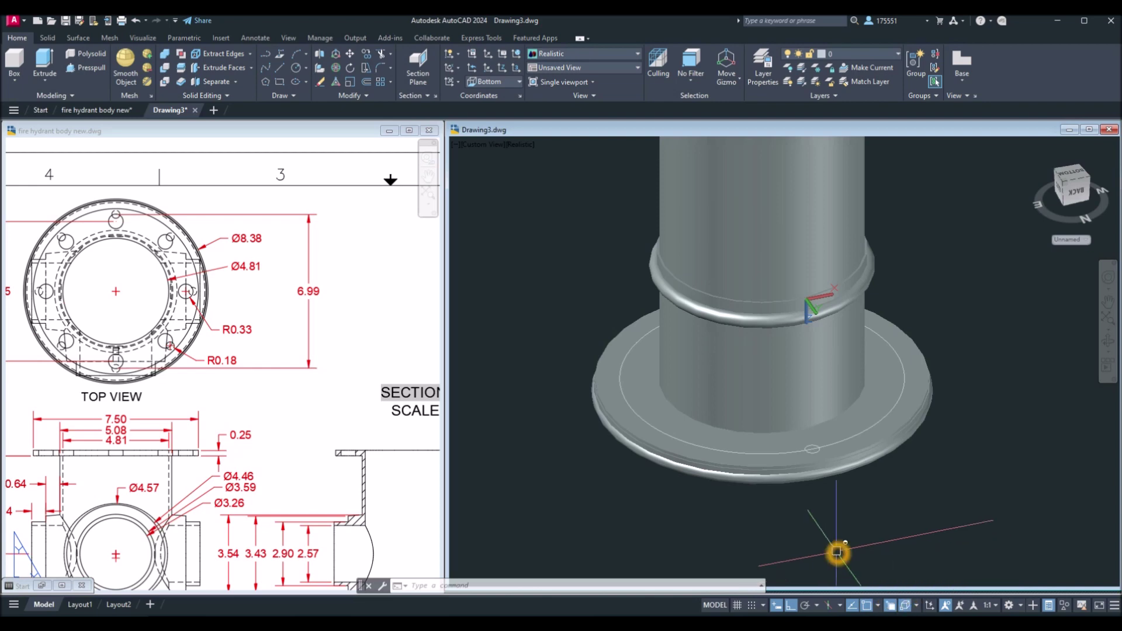
click(943, 607)
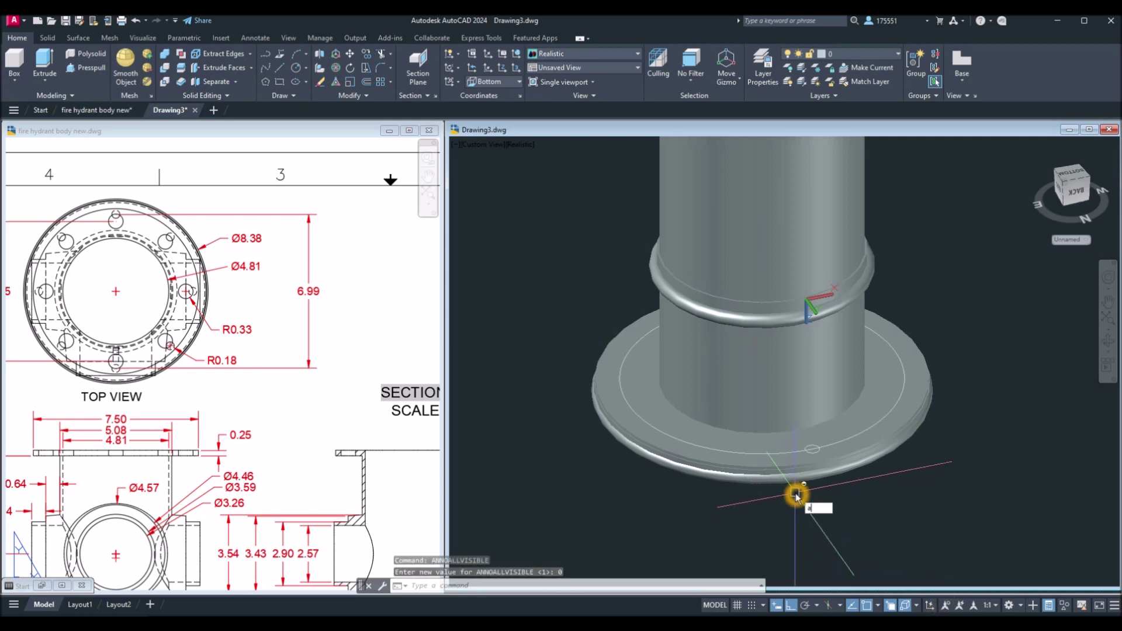
Create a polar array of the small 0.18 radius circle about the centre of the bottom flange
click(894, 528)
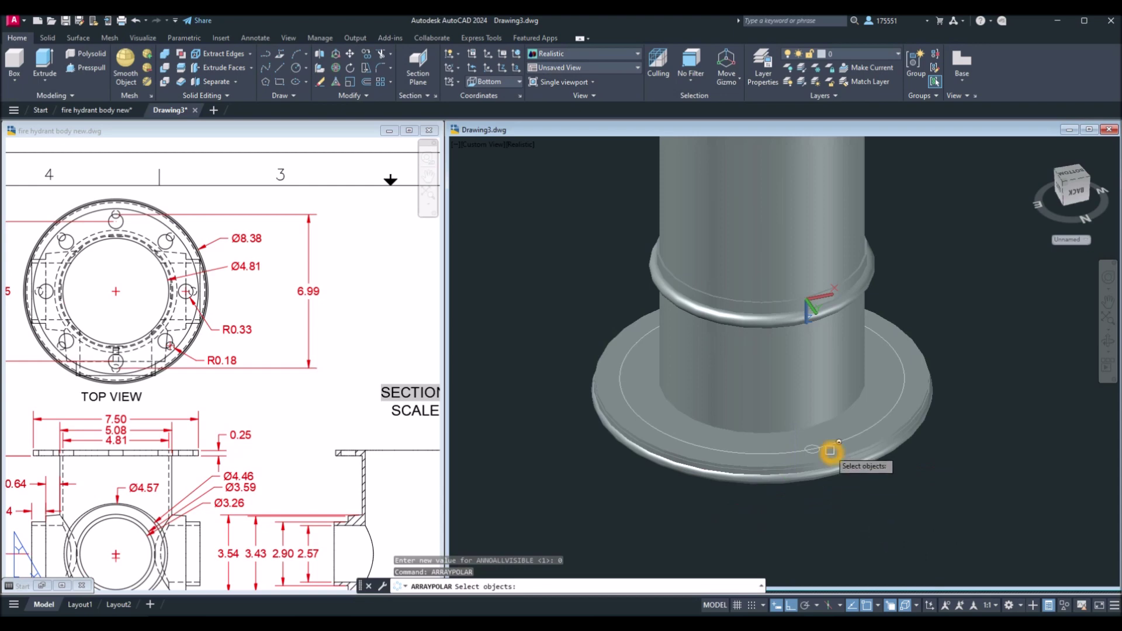
scroll(830, 451, up, 5)
click(784, 453)
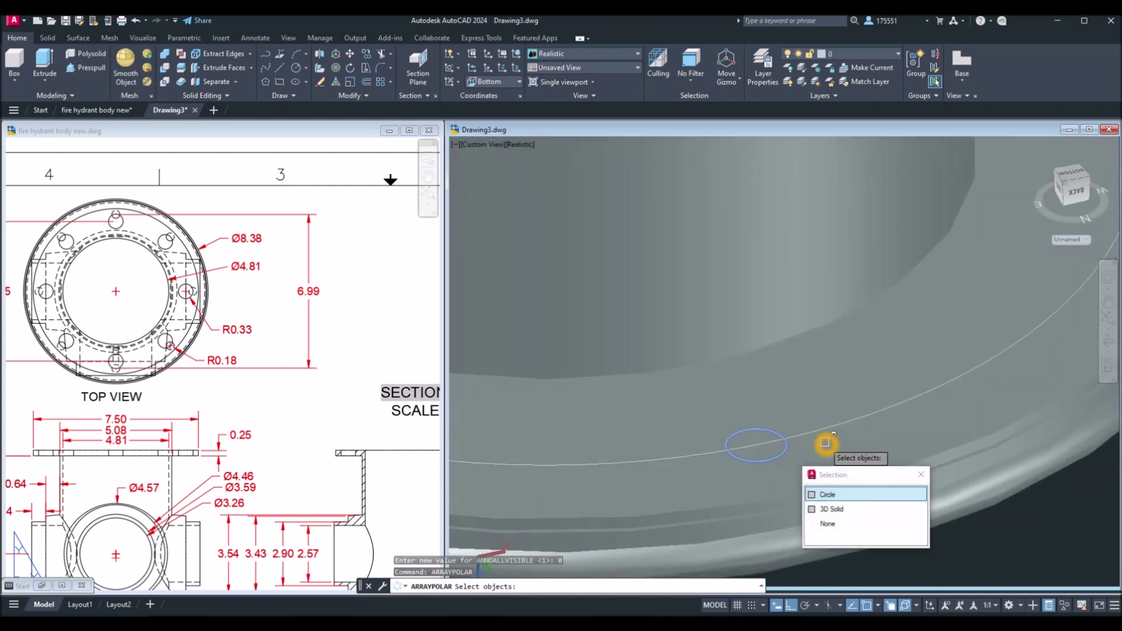
key(Return)
key(Return)
scroll(825, 445, down, 6)
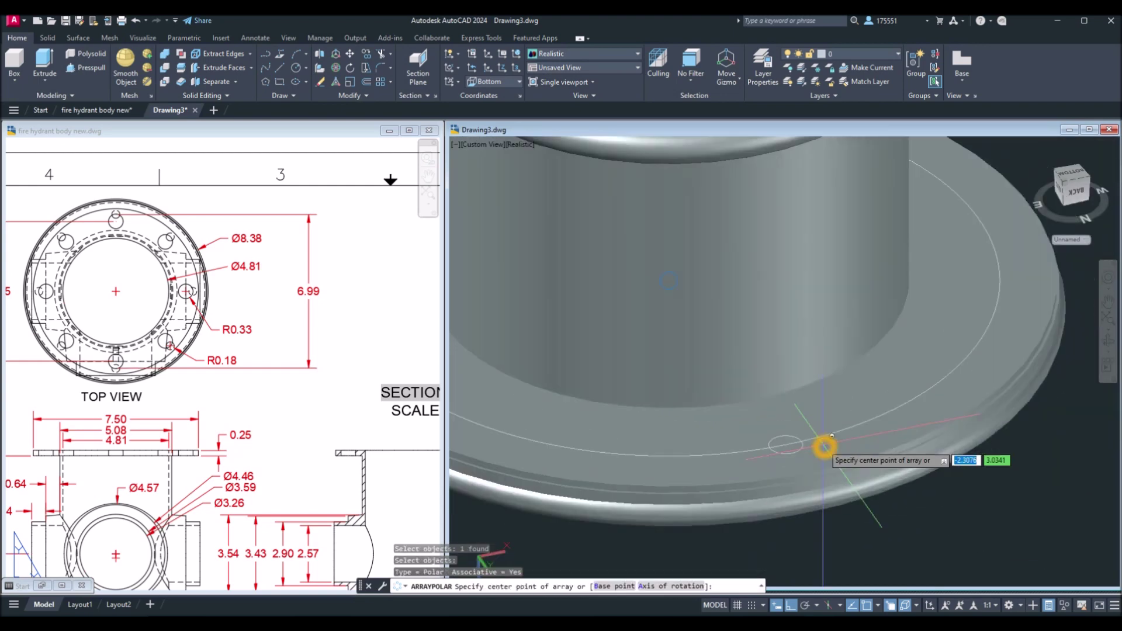
shift+middle_drag(850, 481, 818, 453)
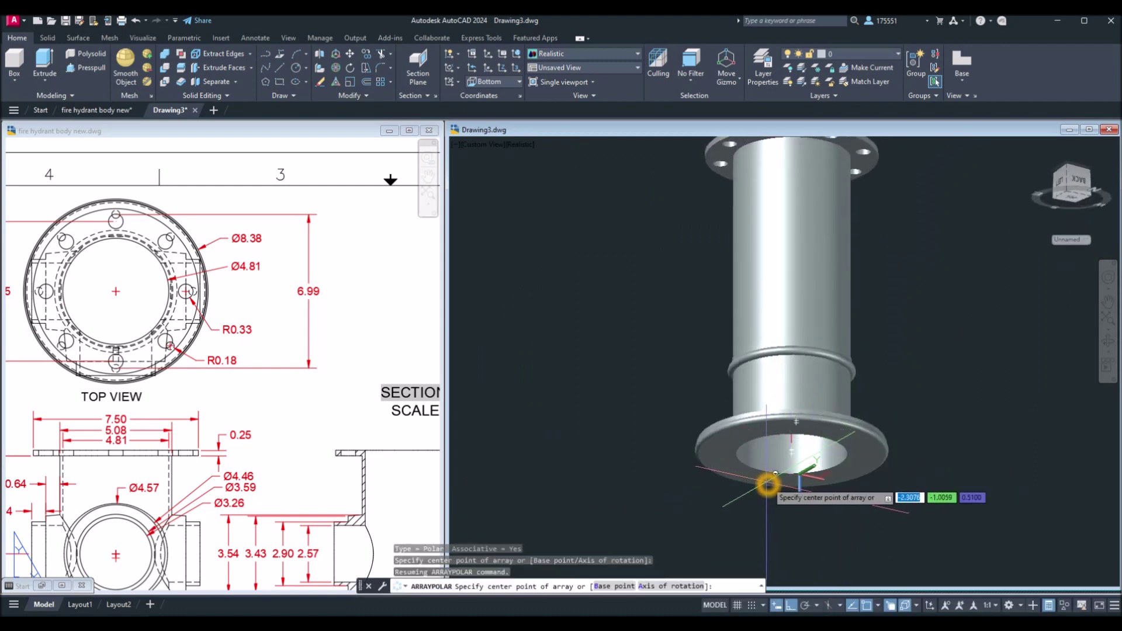
scroll(801, 456, up, 3)
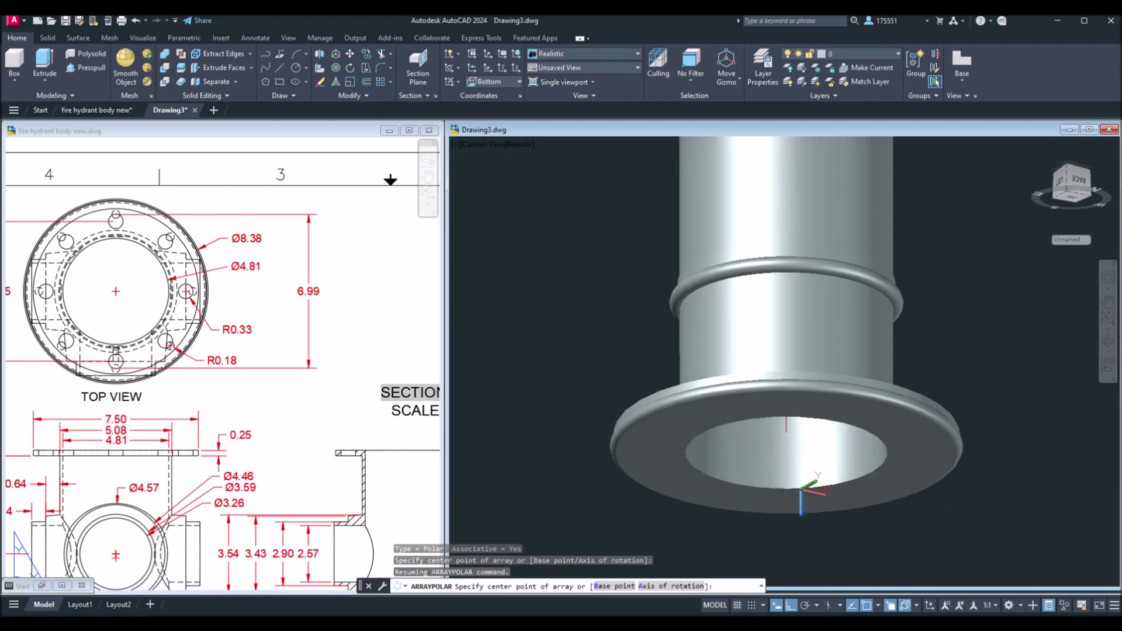
click(786, 486)
shift+middle_drag(789, 488, 783, 567)
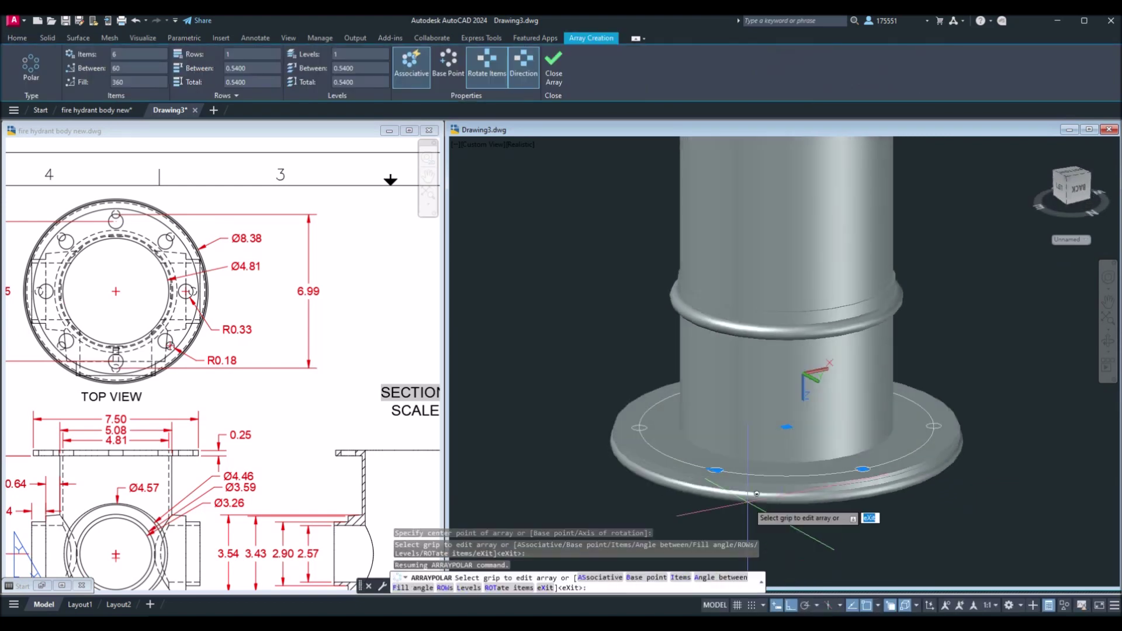
Set the number of items in the polar array to 8 and finish the array
right_click(753, 463)
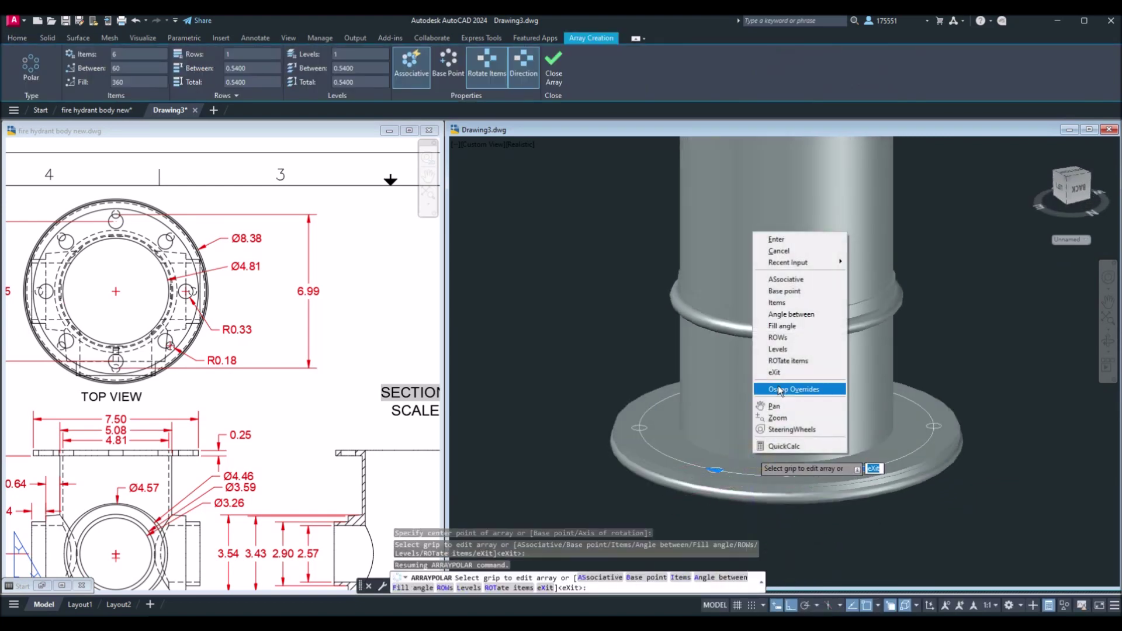
click(777, 302)
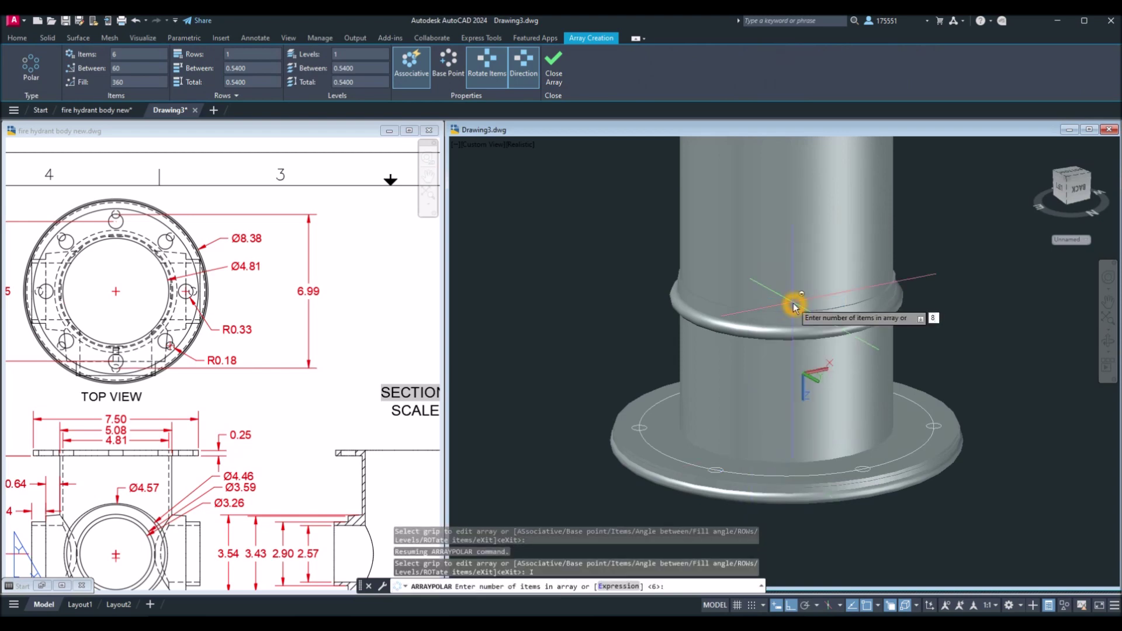
key(Return)
key(Return)
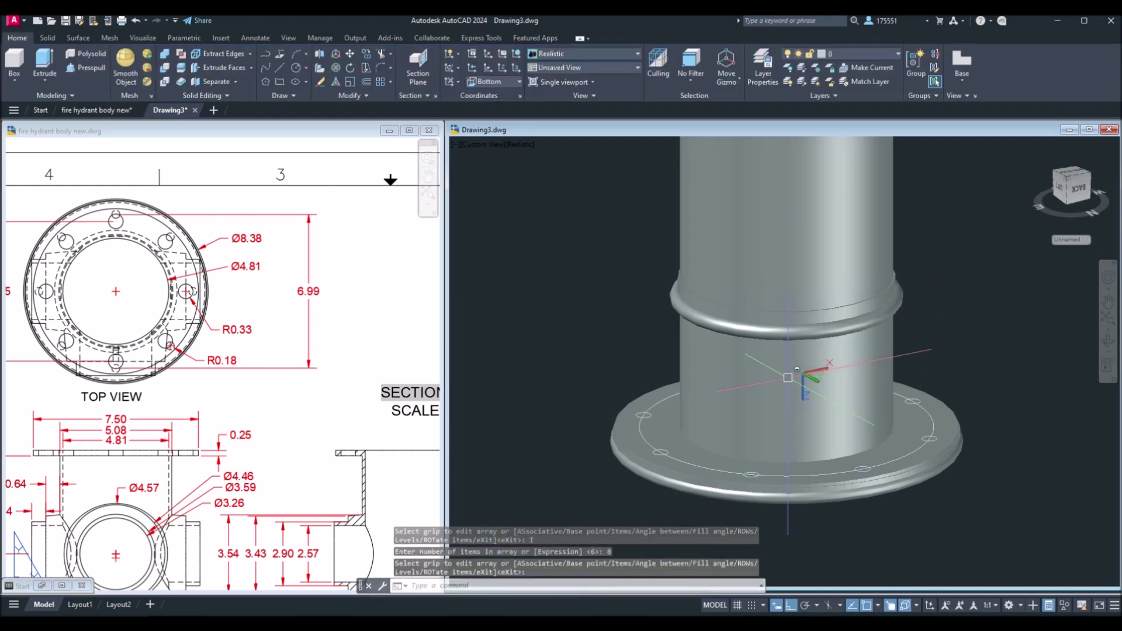
Explode the polar array on the bottom flange into separate bolt hole circles
scroll(856, 464, up, 5)
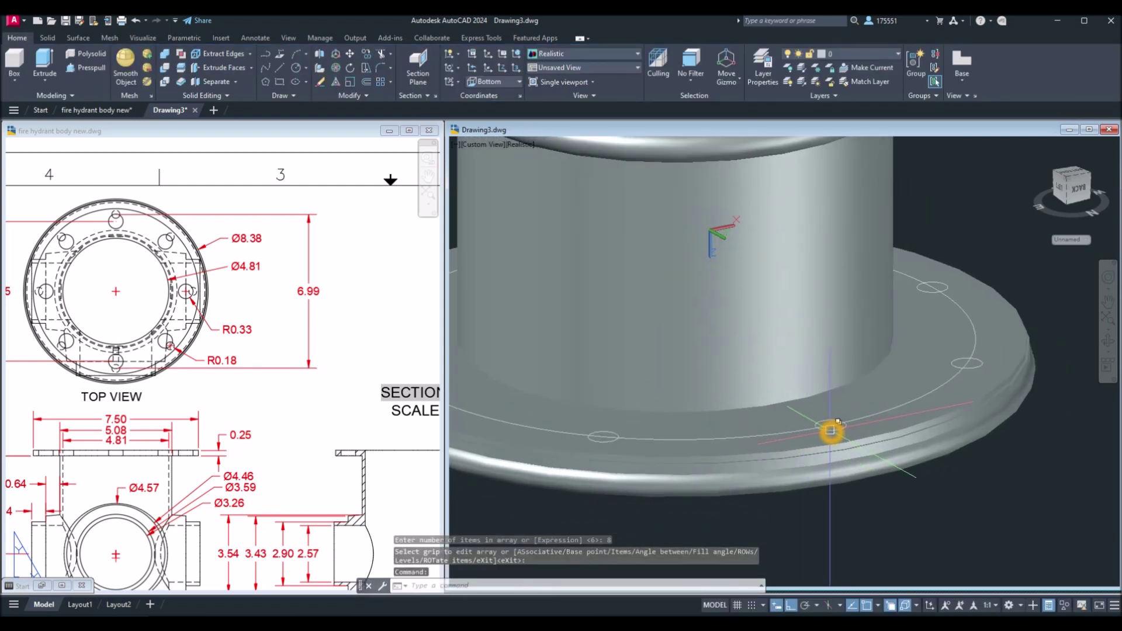
text(x)
key(Return)
scroll(883, 425, up, 2)
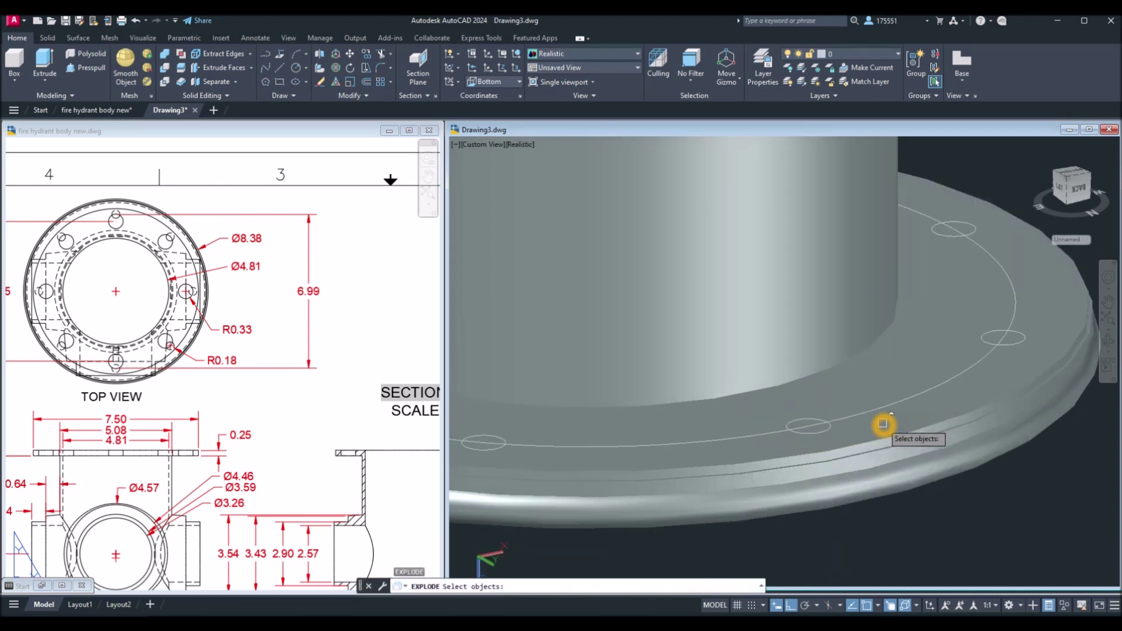
scroll(848, 428, up, 3)
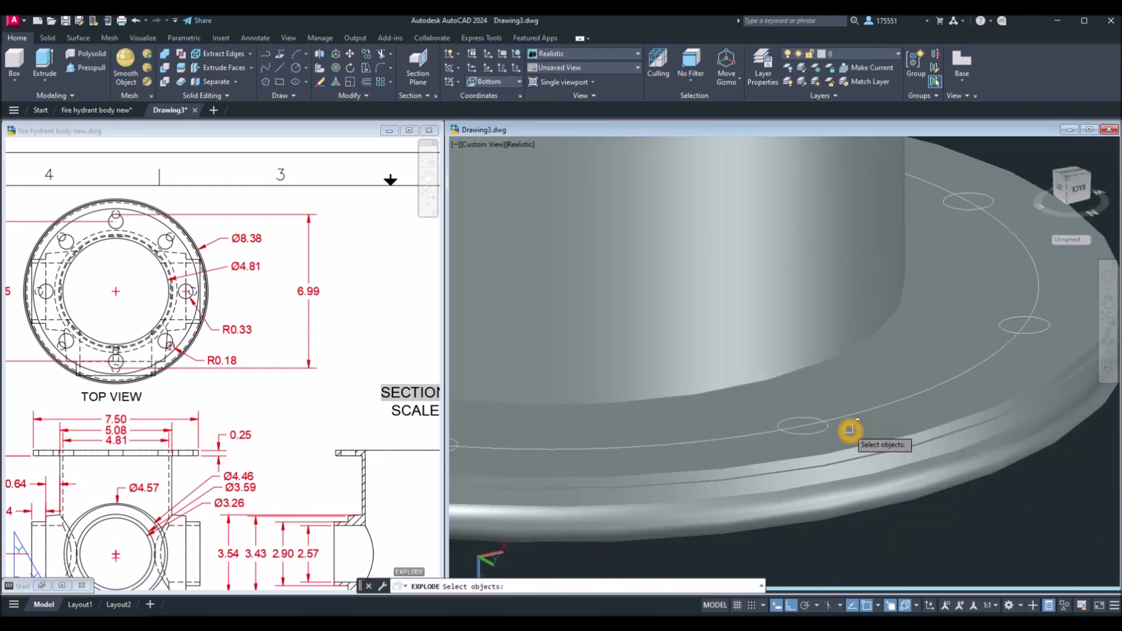
click(814, 429)
key(Return)
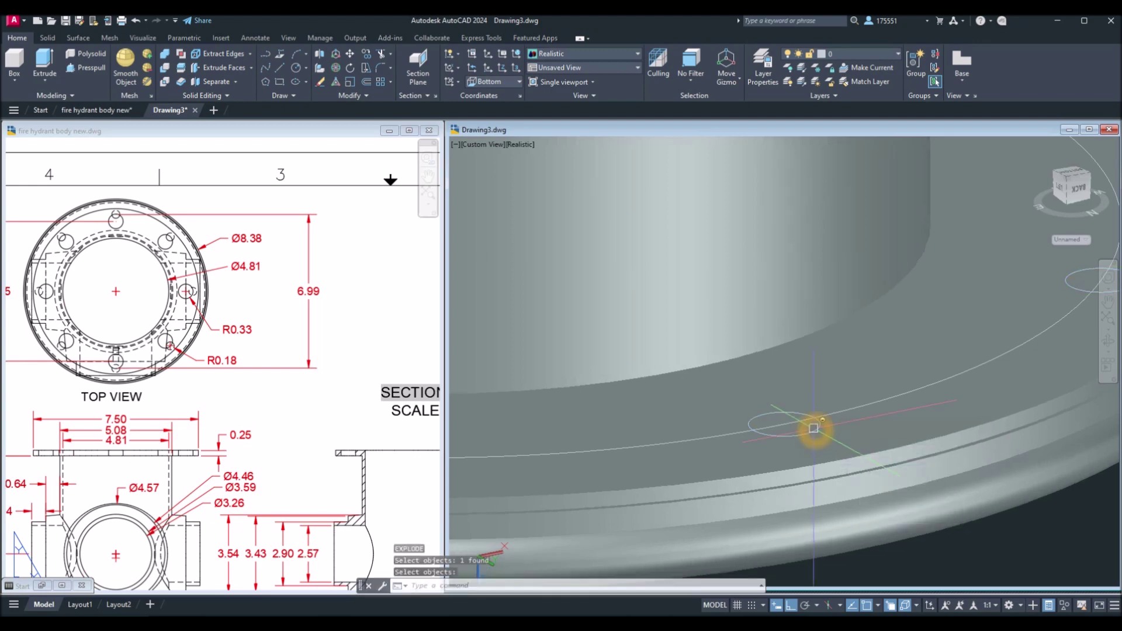
key(Return)
click(814, 429)
middle_drag(814, 429, 692, 467)
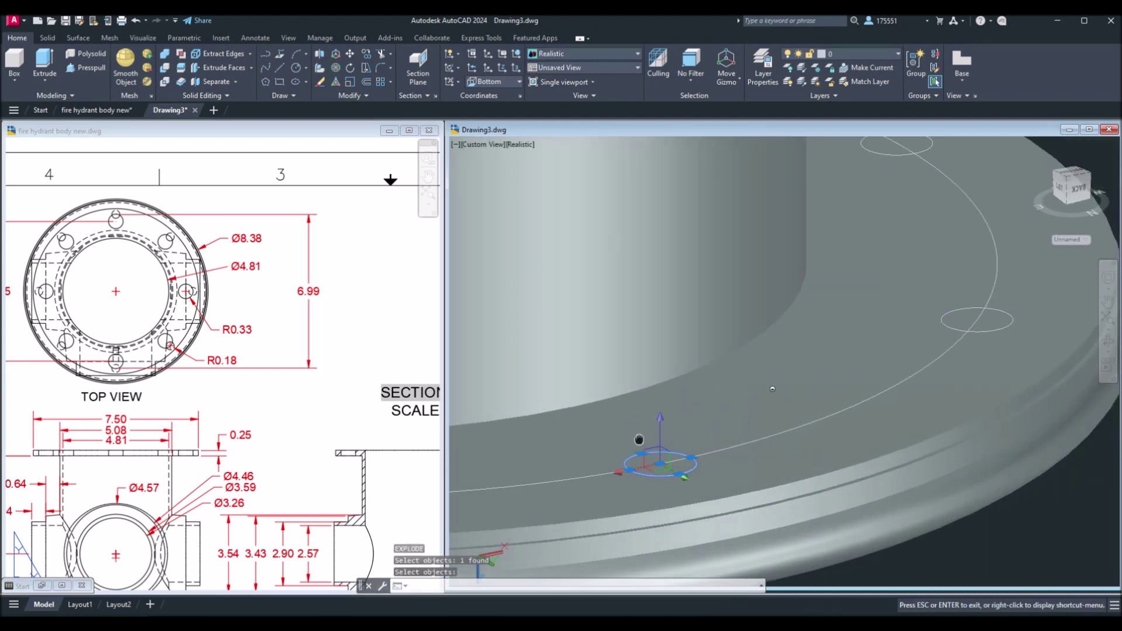
key(Escape)
Delete the 6.99 diameter bolt circle from the bottom flange
click(765, 439)
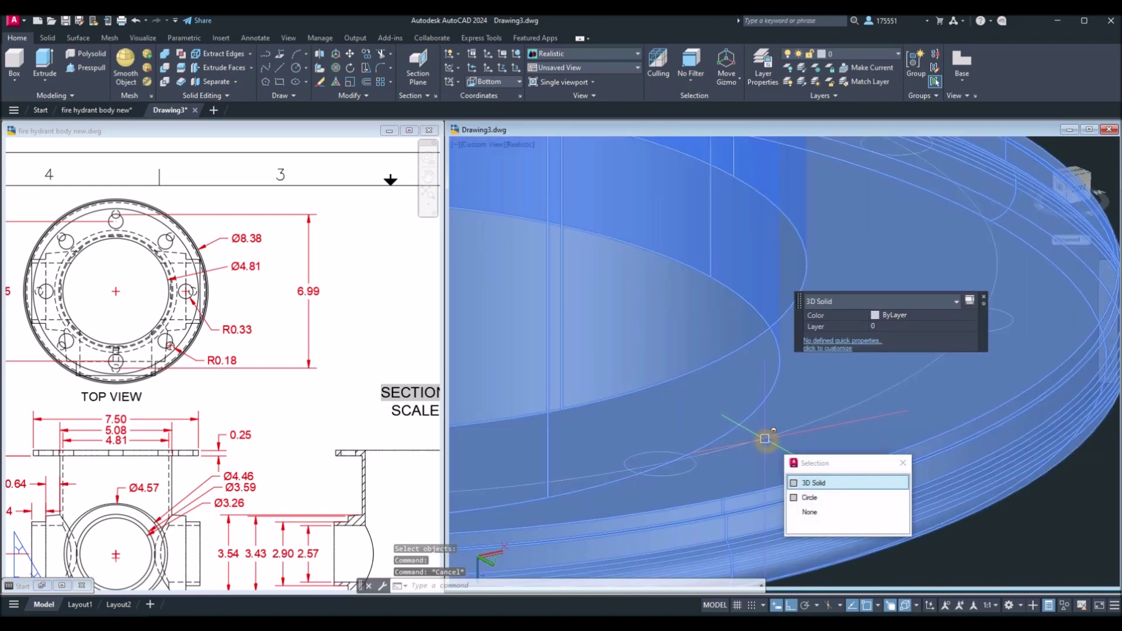
key(Return)
key(Delete)
scroll(778, 422, down, 5)
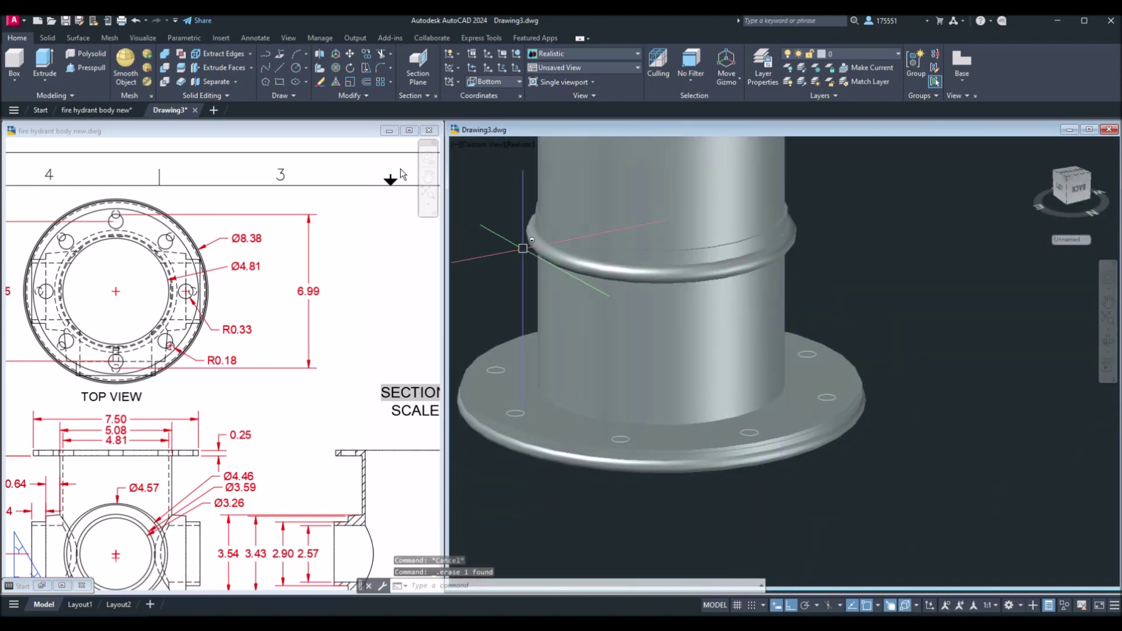
Switch the 3D model's visual style to X-ray
click(525, 146)
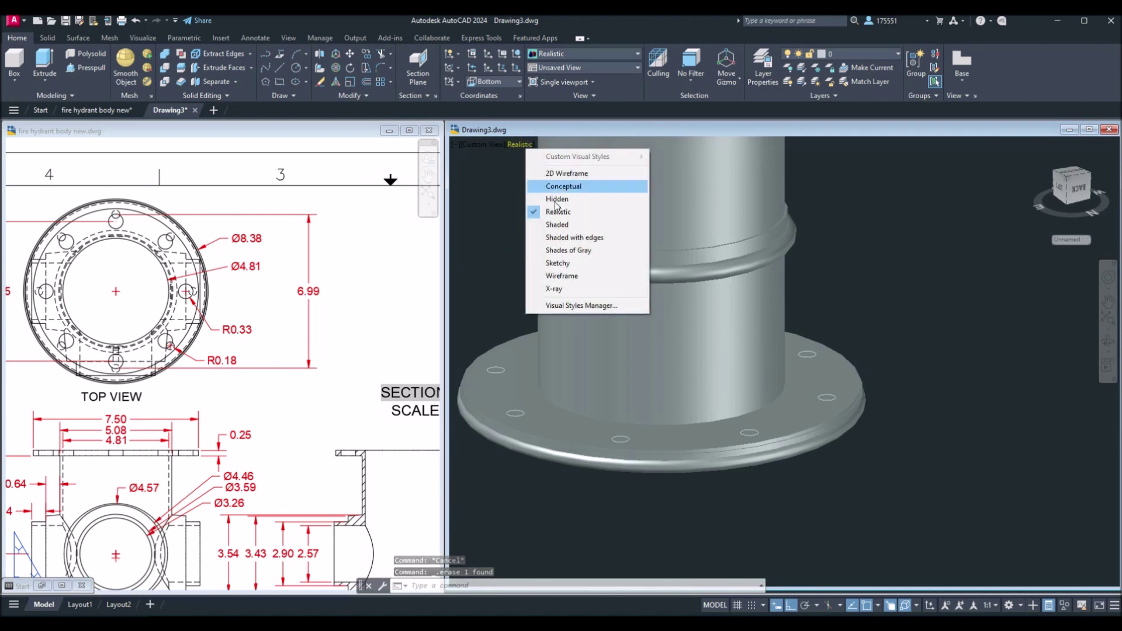
click(561, 288)
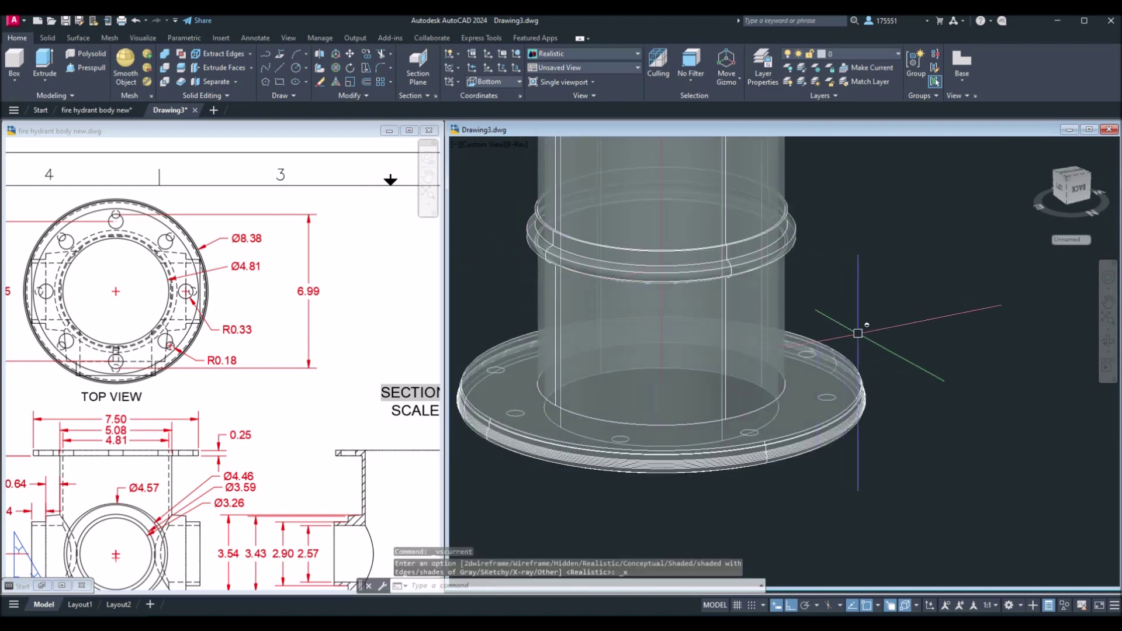
mouse_move(872, 365)
shift+middle_down()
mouse_move(871, 280)
mouse_move(875, 364)
shift+middle_up()
scroll(825, 399, up, 5)
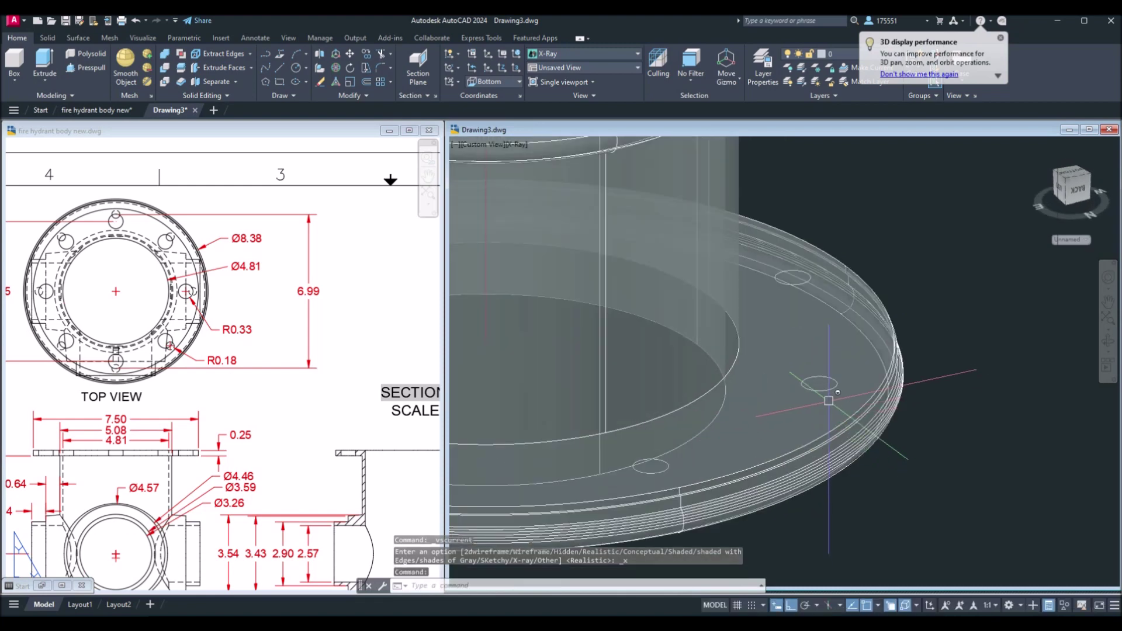
click(831, 392)
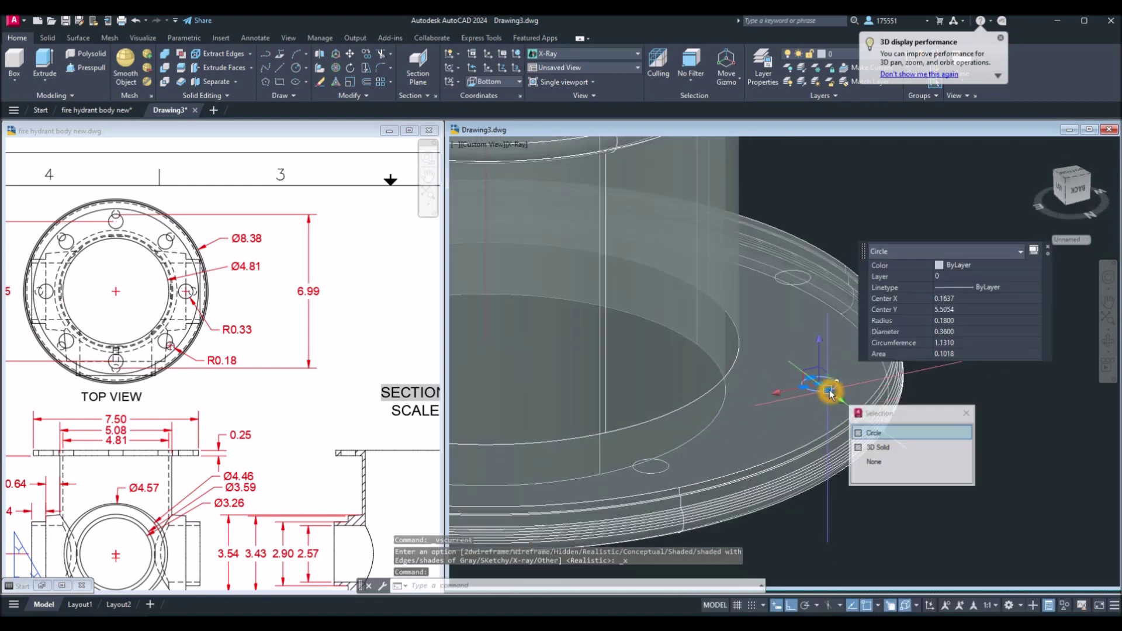
right_click(829, 212)
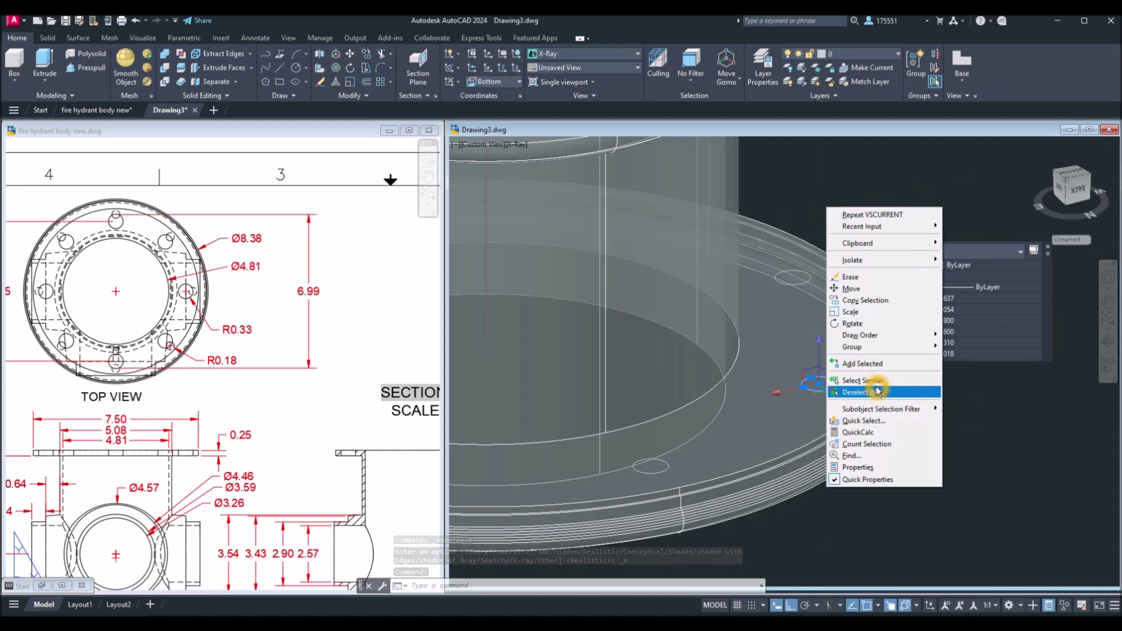
click(871, 381)
scroll(882, 391, down, 5)
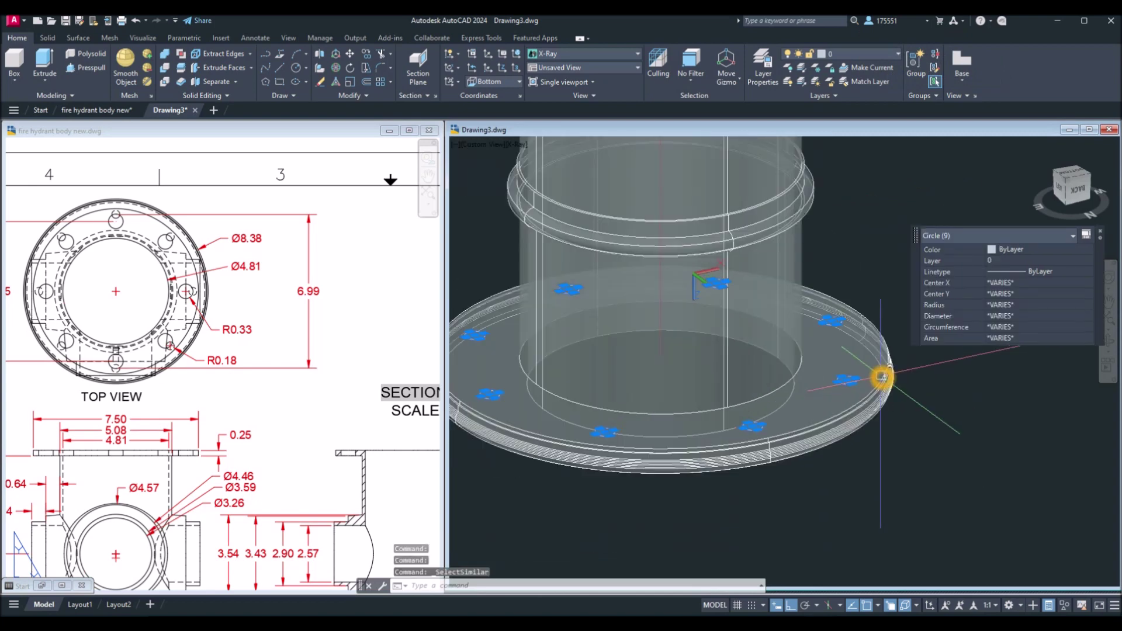
middle_drag(883, 399, 917, 383)
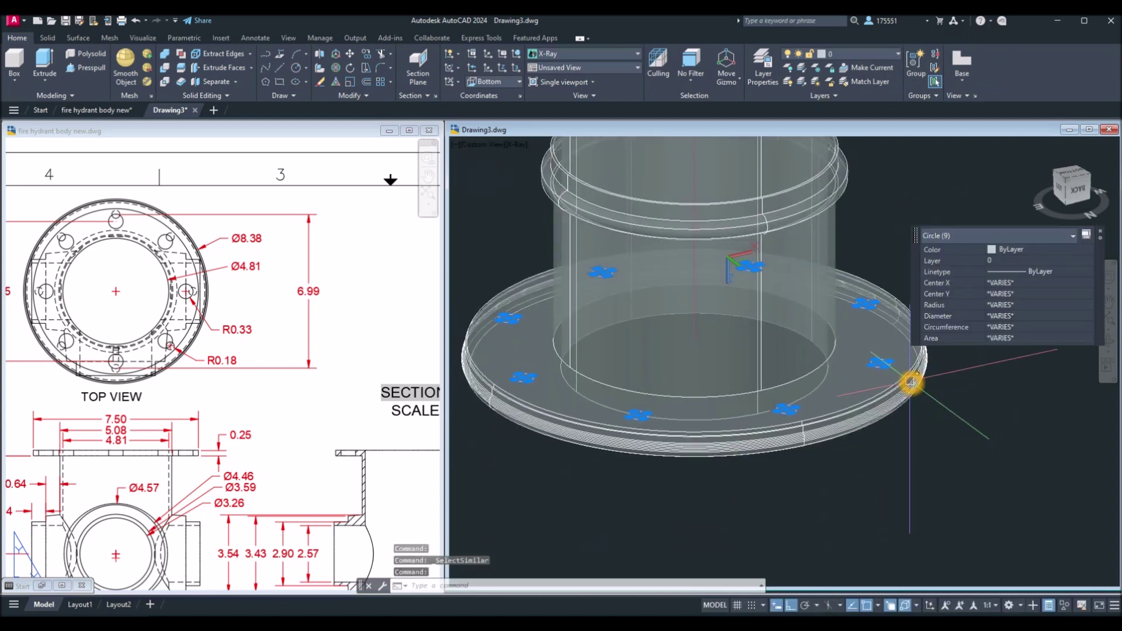
click(58, 63)
scroll(727, 333, down, 3)
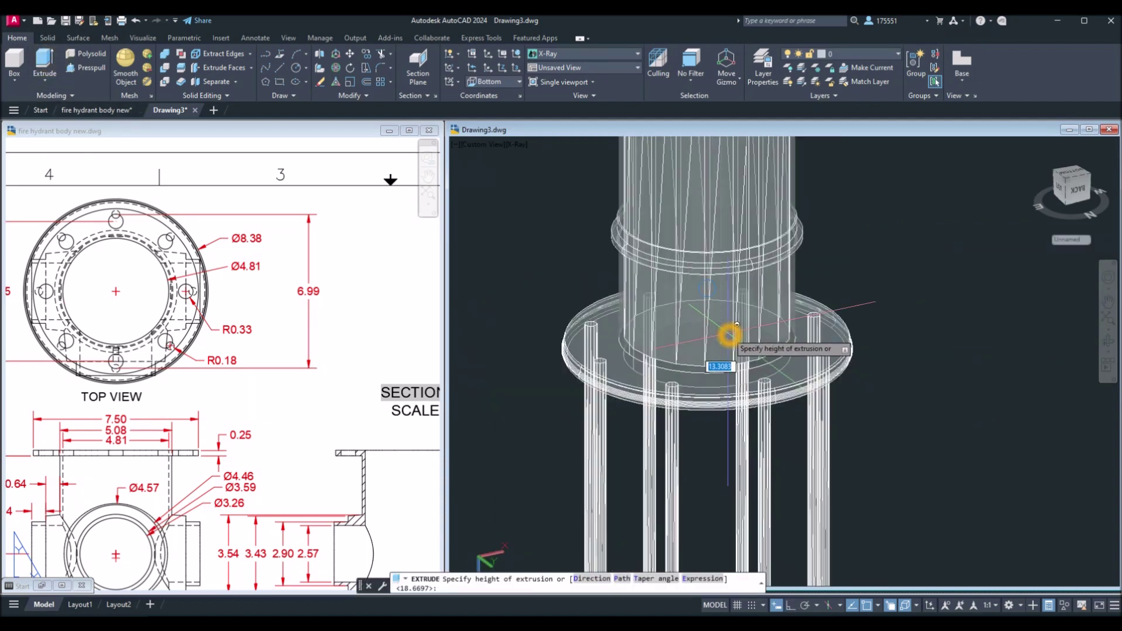
scroll(730, 327, down, 3)
middle_drag(731, 304, 733, 423)
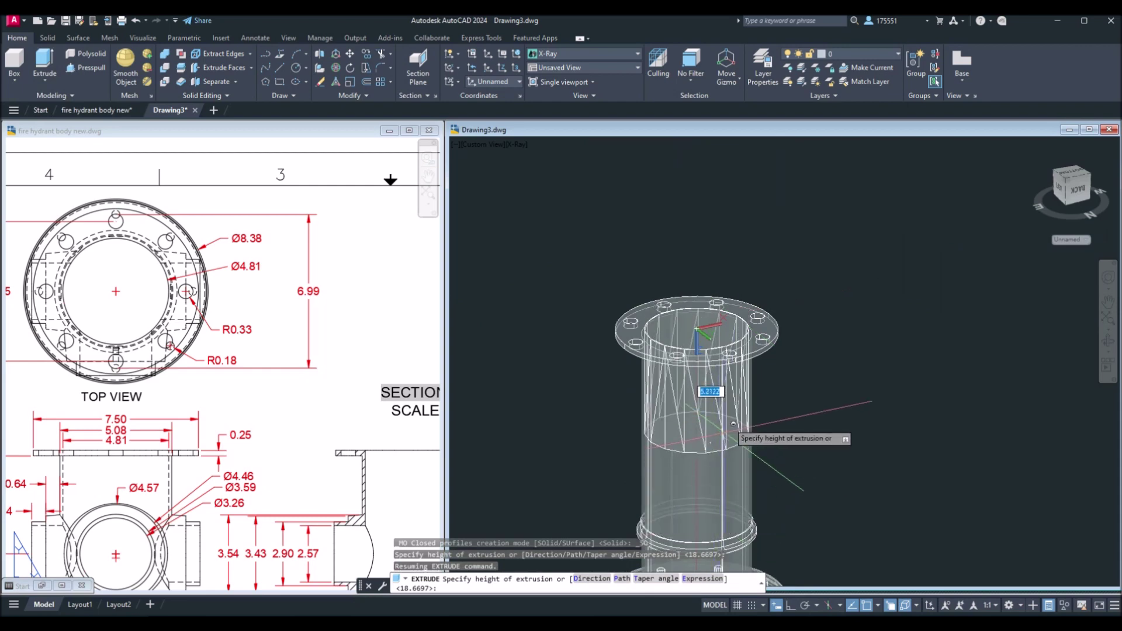
key(Escape)
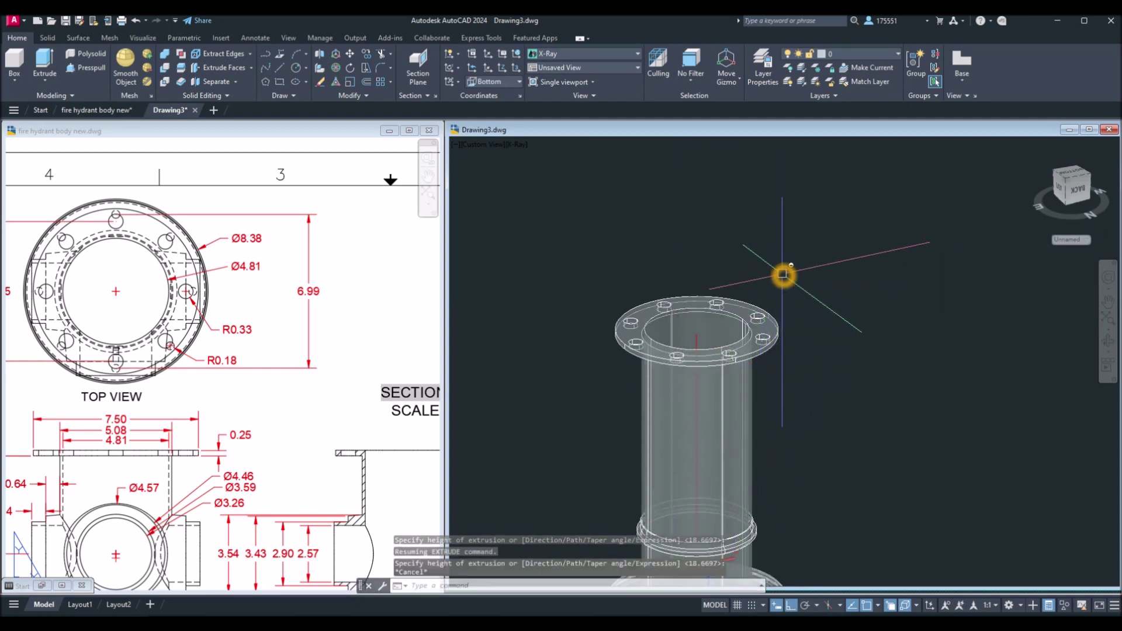
Delete the leftover 4.81 diameter circle at the pipe opening in the top flange
scroll(738, 321, up, 3)
click(745, 312)
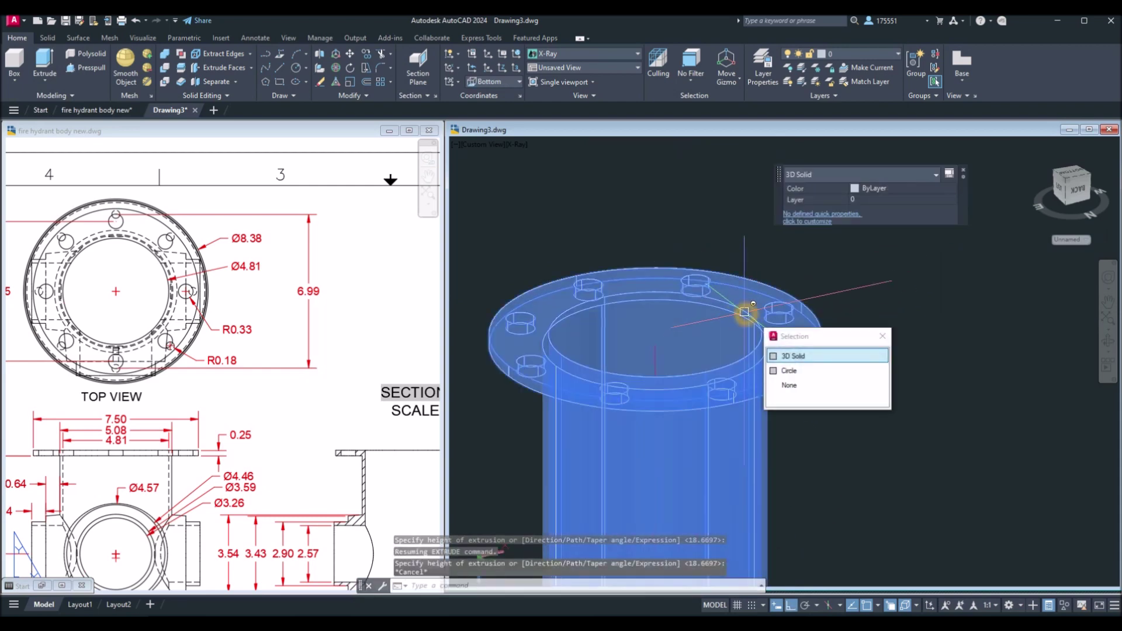
click(789, 370)
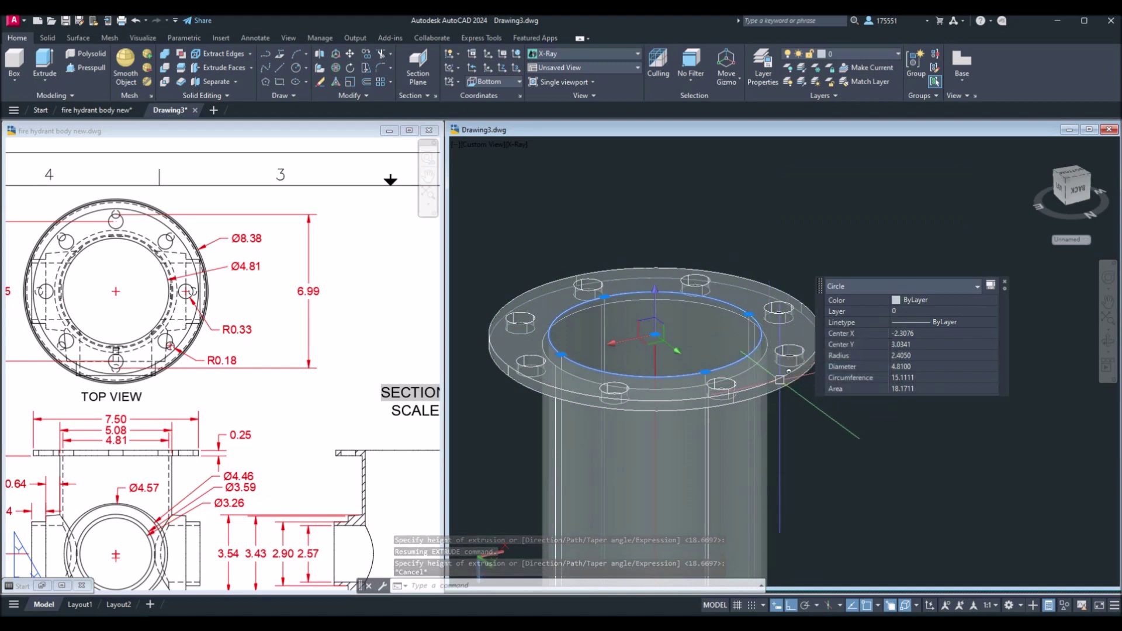
key(Delete)
middle_drag(778, 388, 764, 280)
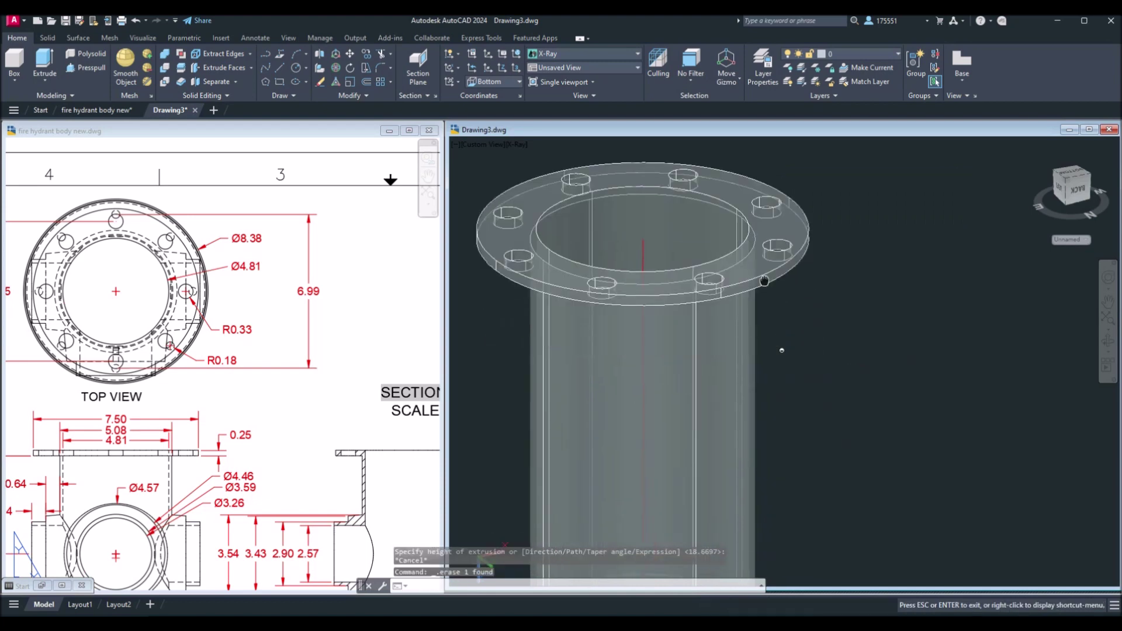
key(Escape)
Reapply the X-ray visual style to the 3D model for working on the bottom flange
middle_drag(770, 383, 763, 238)
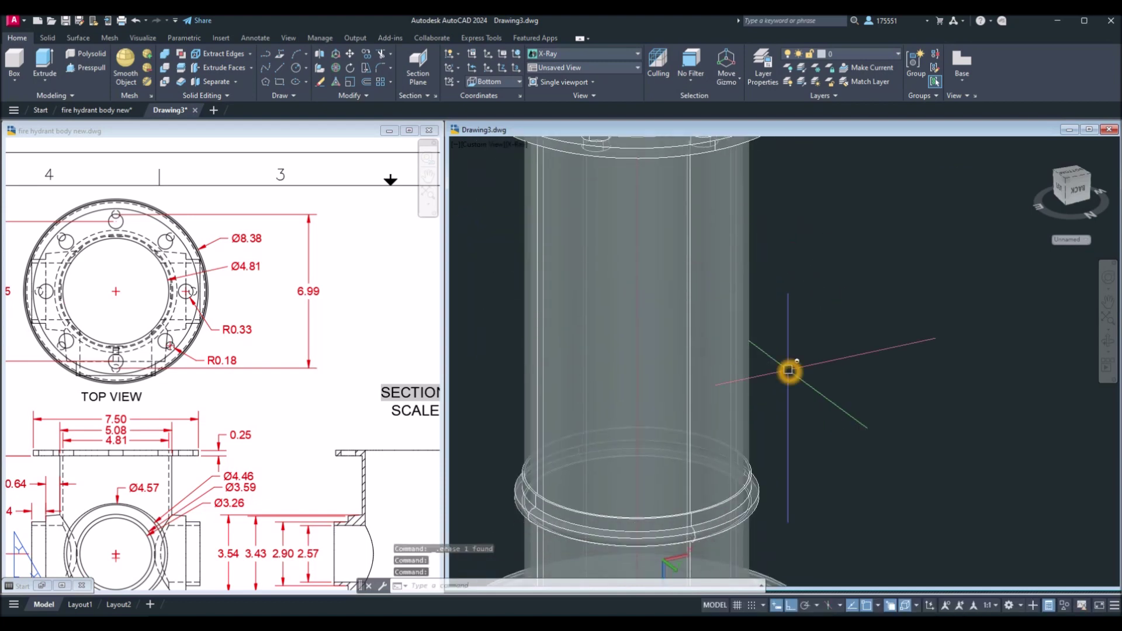
middle_drag(792, 370, 791, 260)
scroll(808, 372, down, 2)
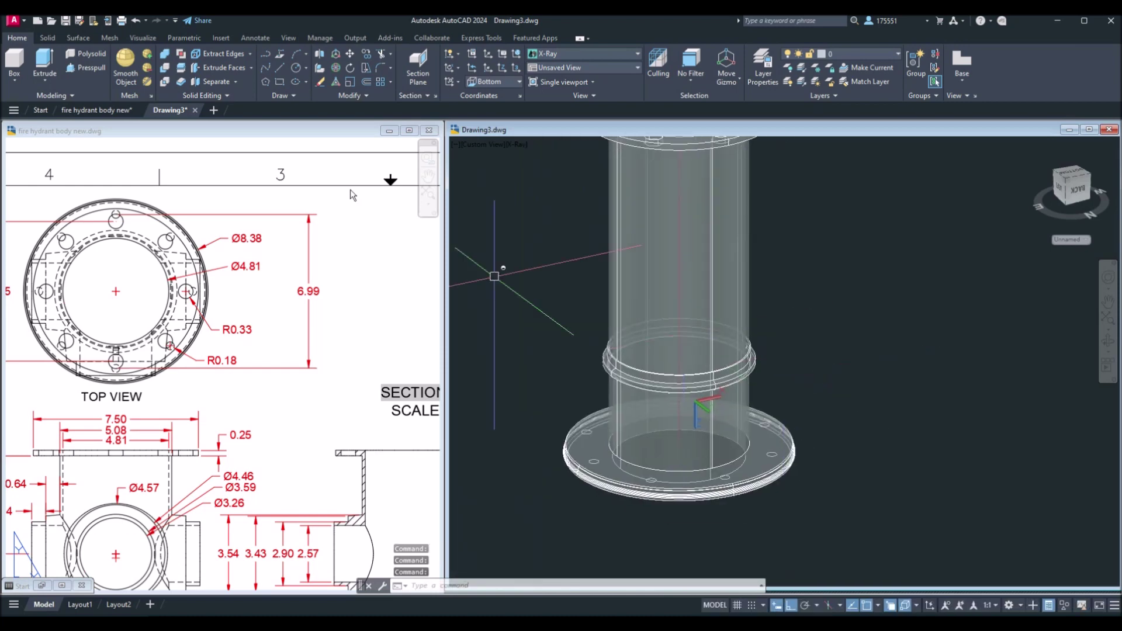
click(509, 149)
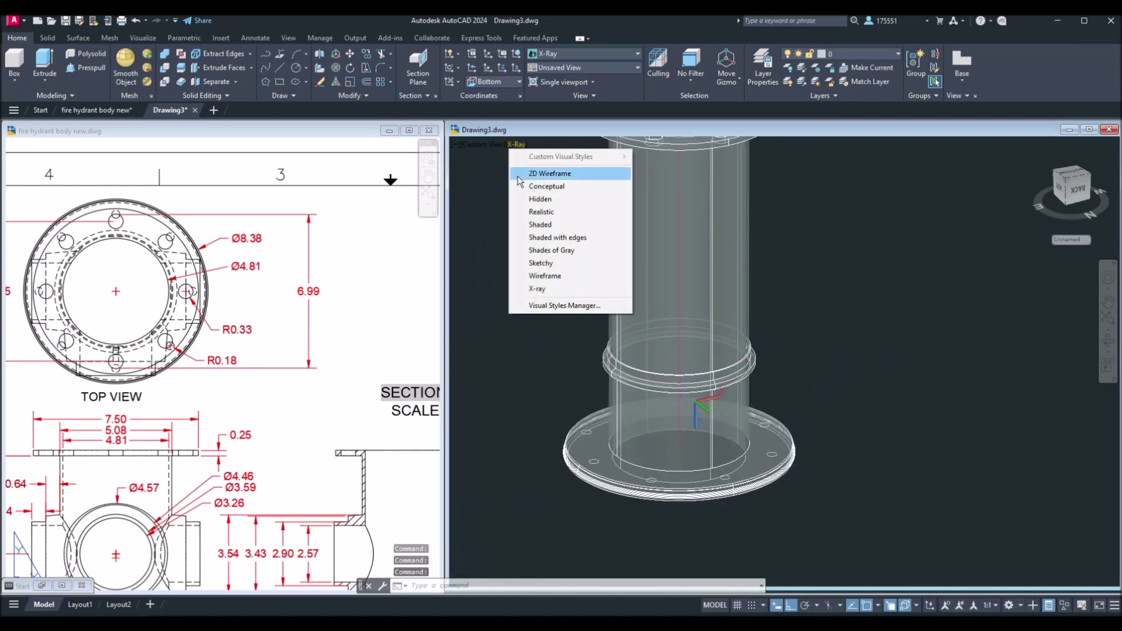
click(564, 289)
click(807, 327)
scroll(764, 459, up, 2)
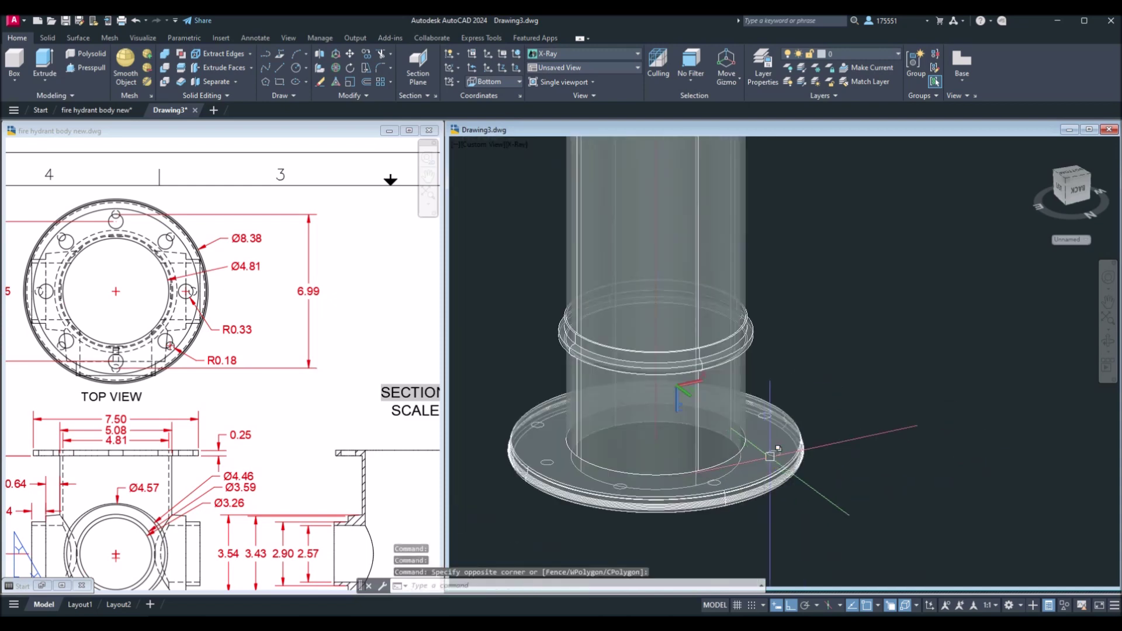
Extrude all eight 0.18 radius bolt hole circles on the bottom flange about 2 units downward, through and past the flange
scroll(766, 458, up, 5)
right_click(752, 349)
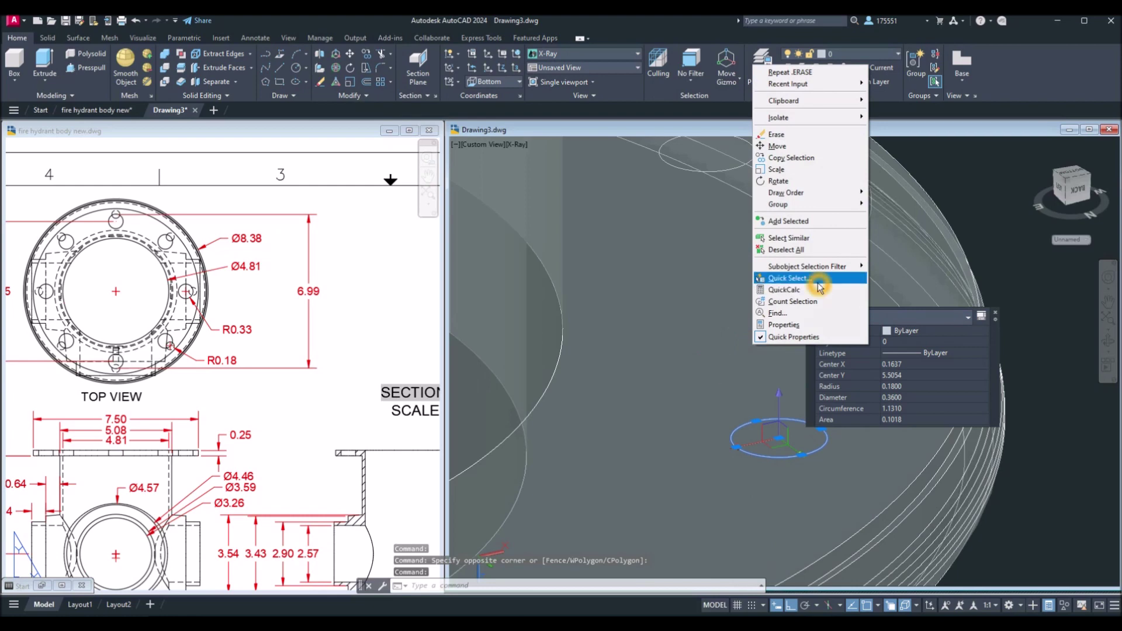
click(817, 238)
scroll(868, 299, down, 2)
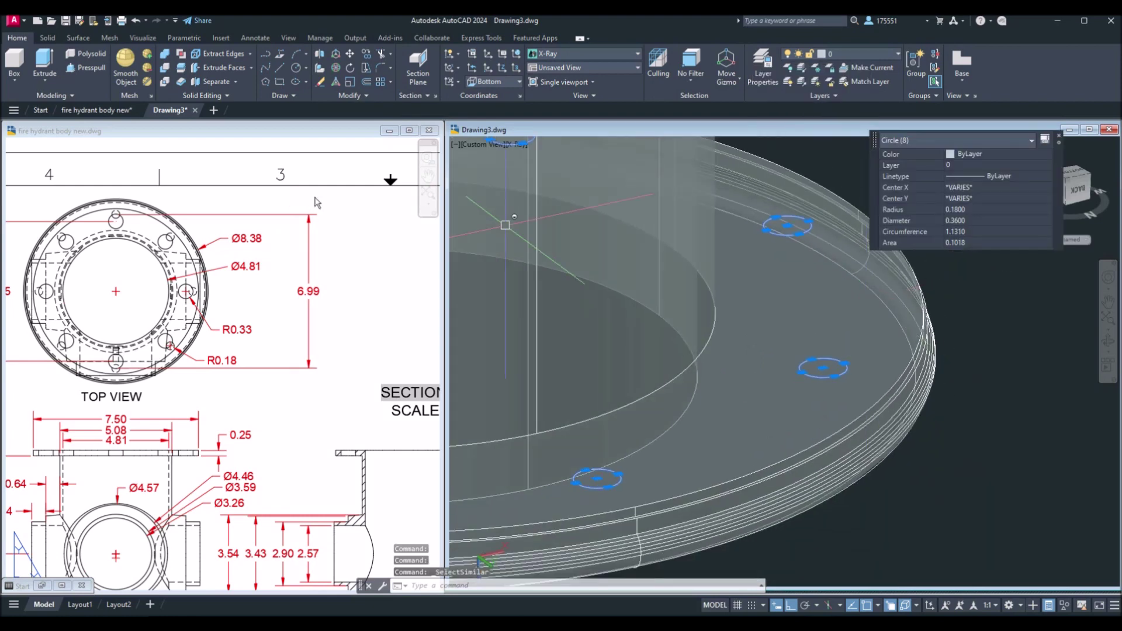
click(43, 57)
scroll(761, 269, down, 3)
shift+middle_drag(762, 268, 927, 393)
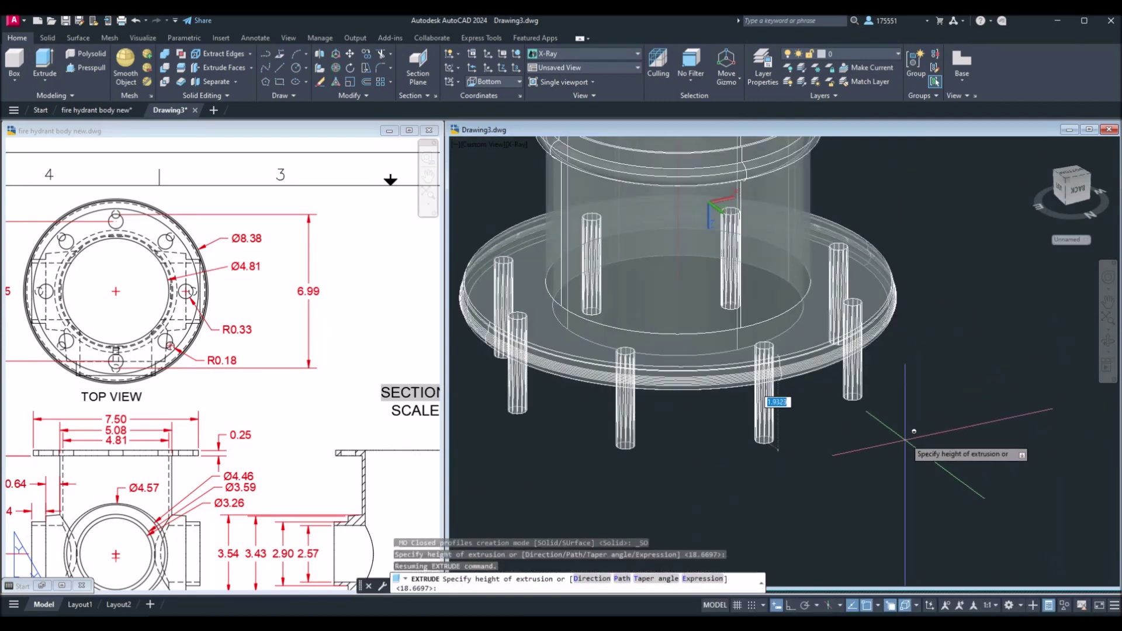
click(905, 448)
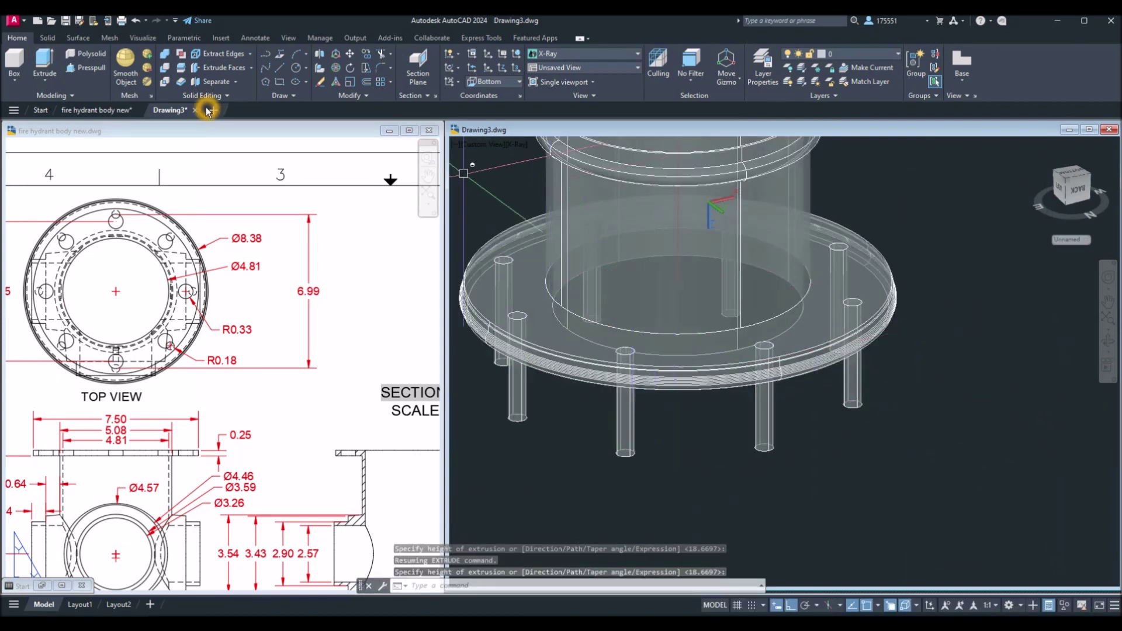
shift+middle_drag(851, 446, 921, 404)
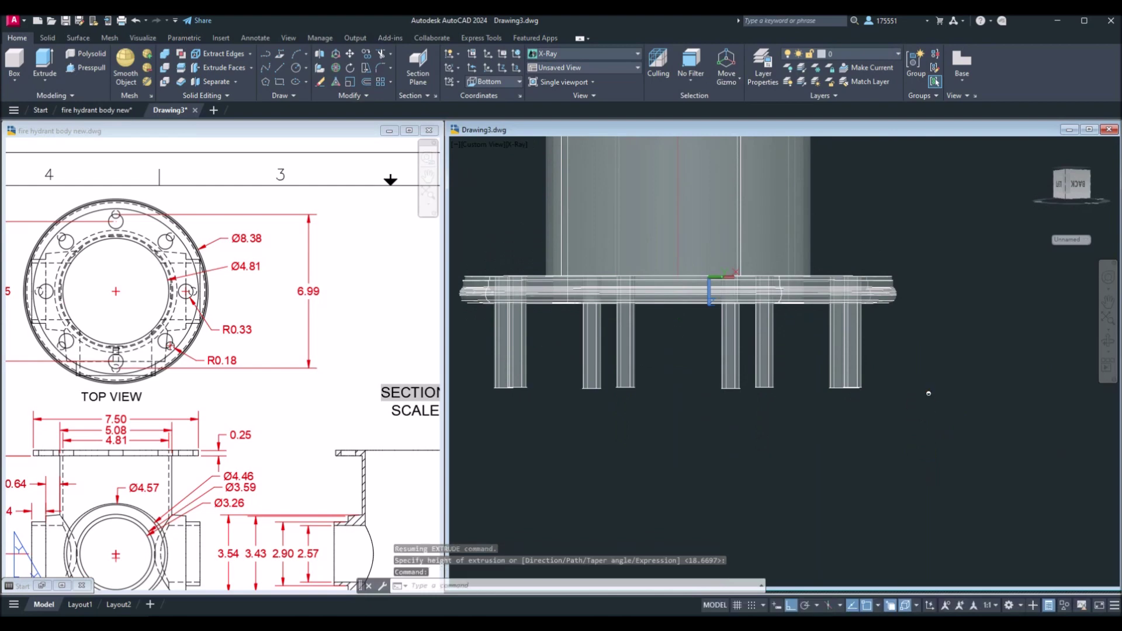
click(909, 363)
click(461, 374)
key(Escape)
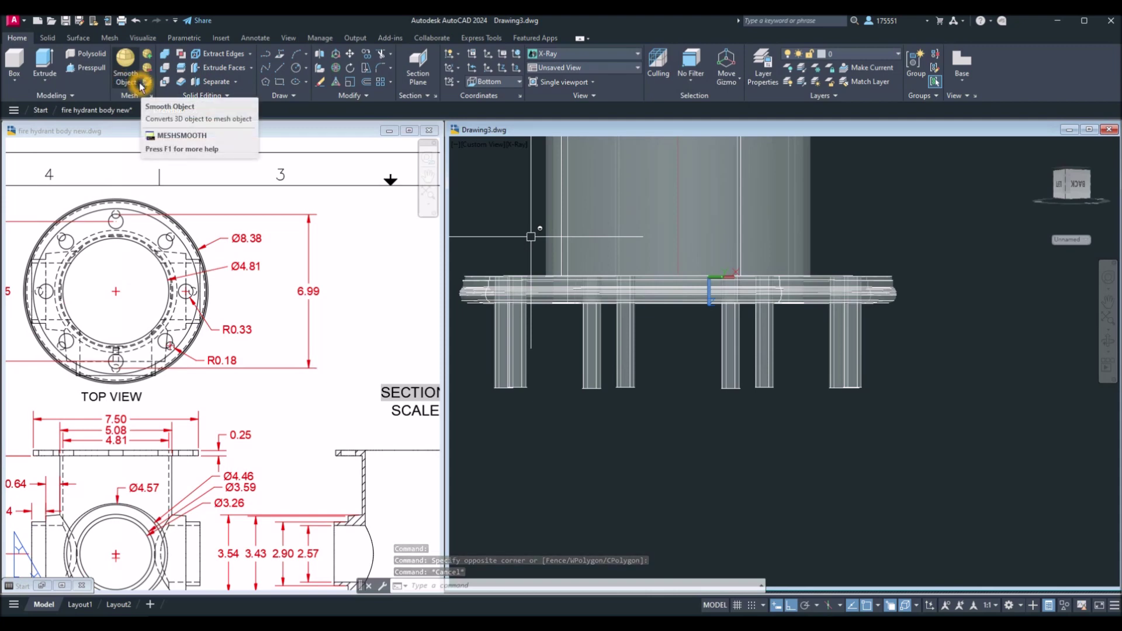
Subtract the eight extruded cylinders from the hydrant body to cut the bolt holes in the bottom flange
click(164, 68)
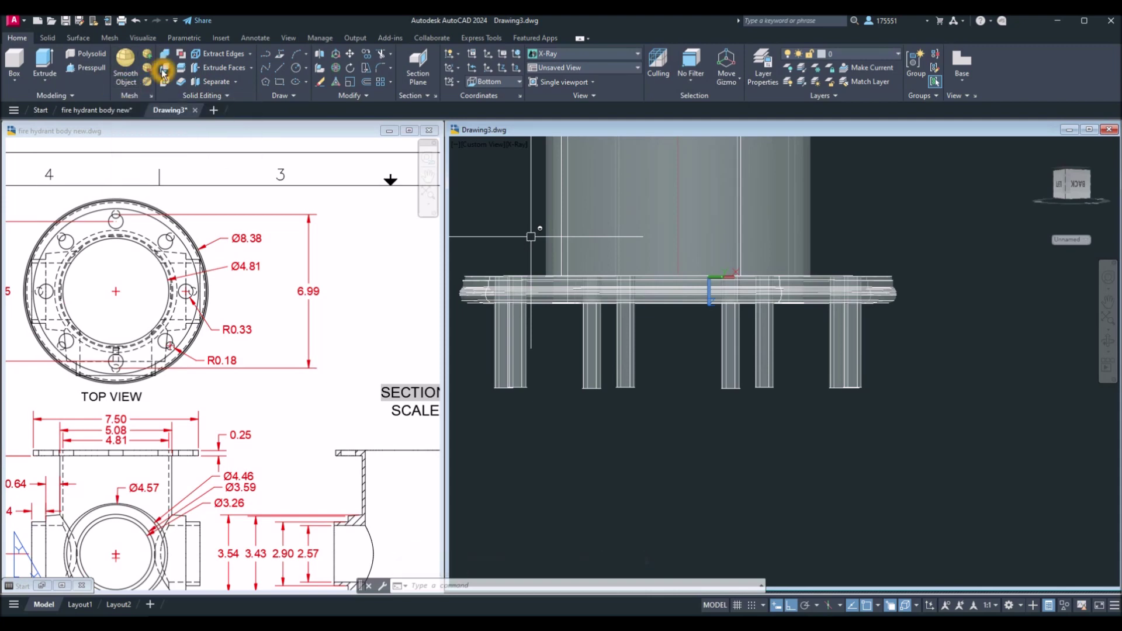
click(797, 198)
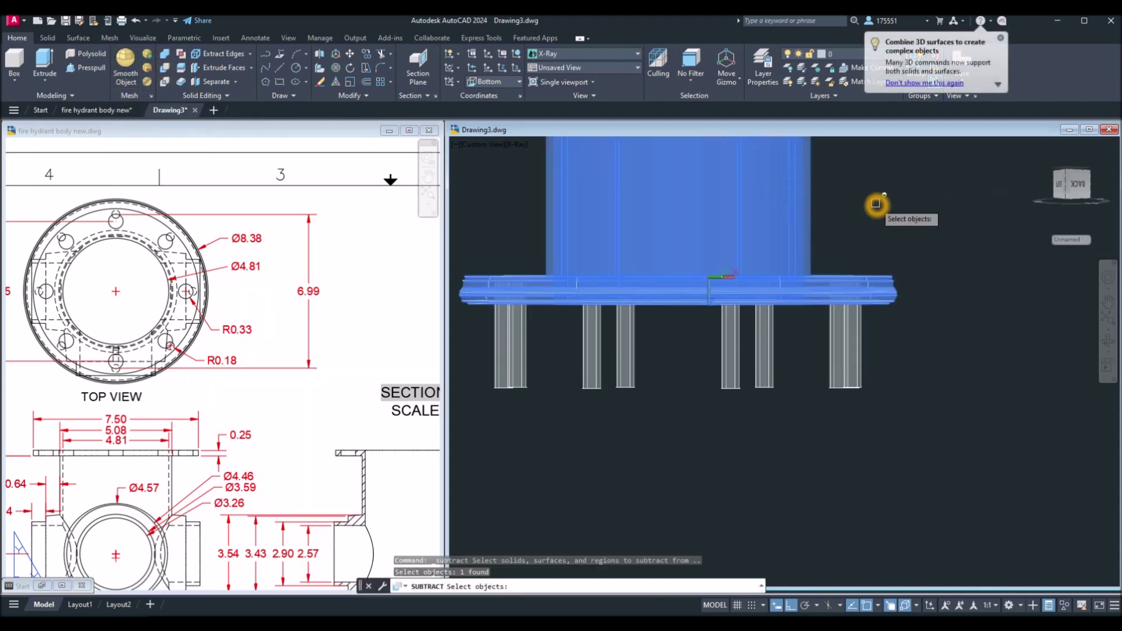
key(Return)
click(917, 387)
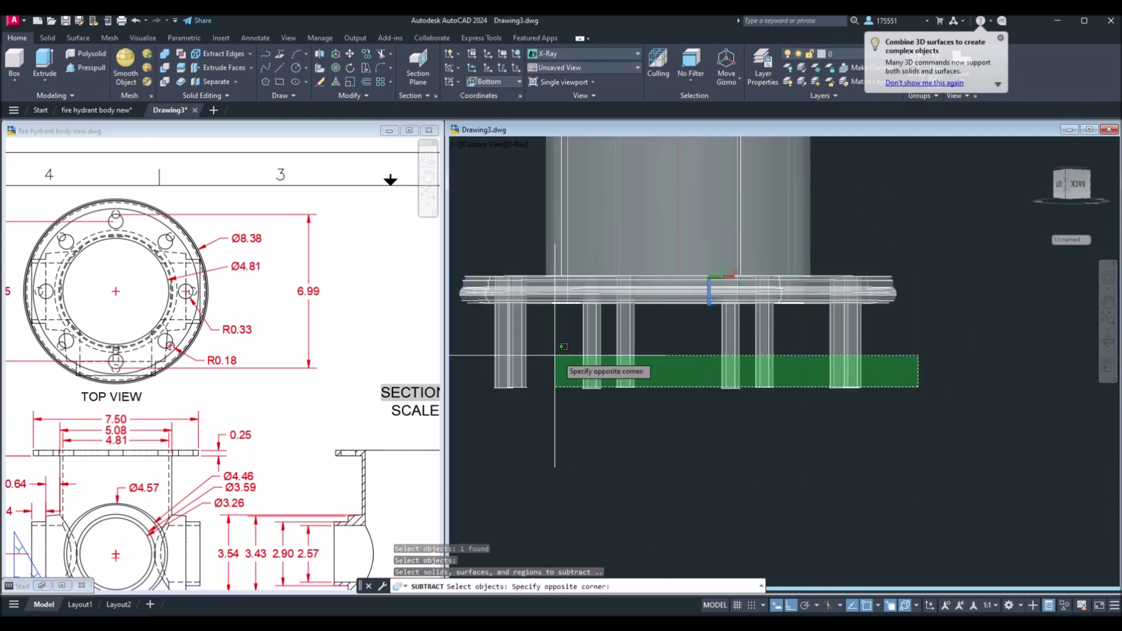
click(471, 337)
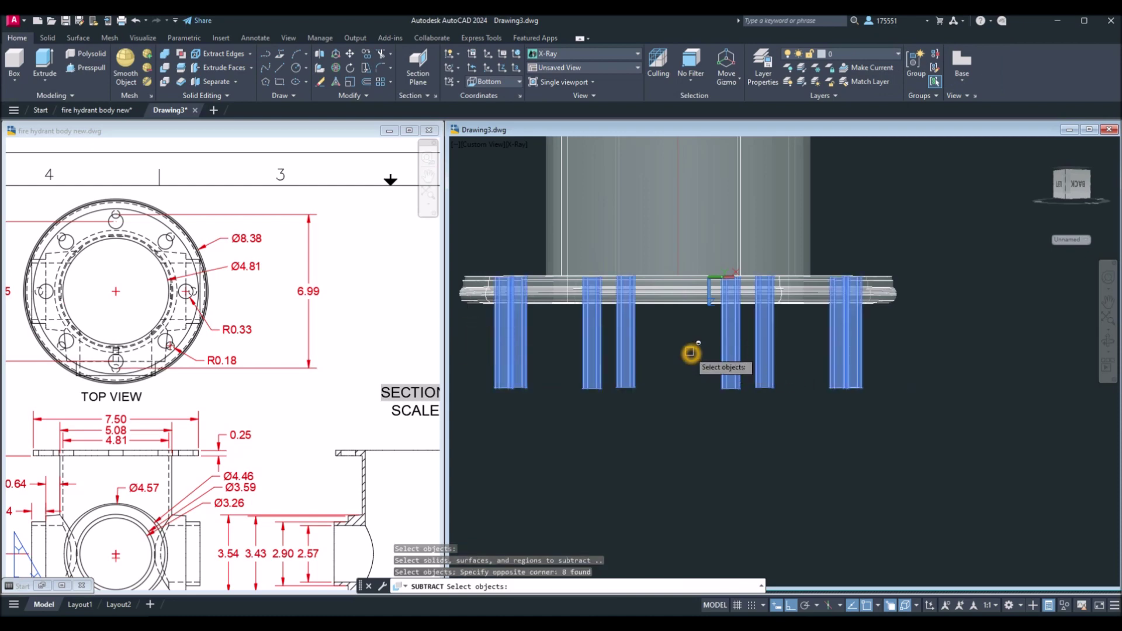
key(Return)
Switch the 3D model's visual style to Shaded with edges and view the whole flanged pipe
shift+middle_drag(692, 350, 697, 422)
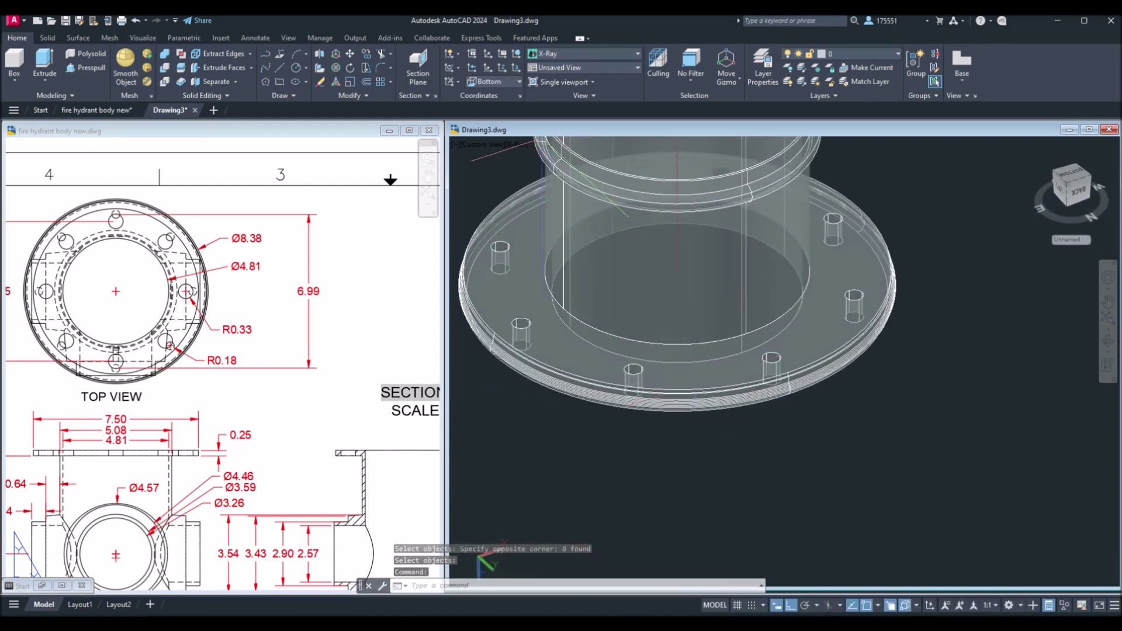
click(522, 149)
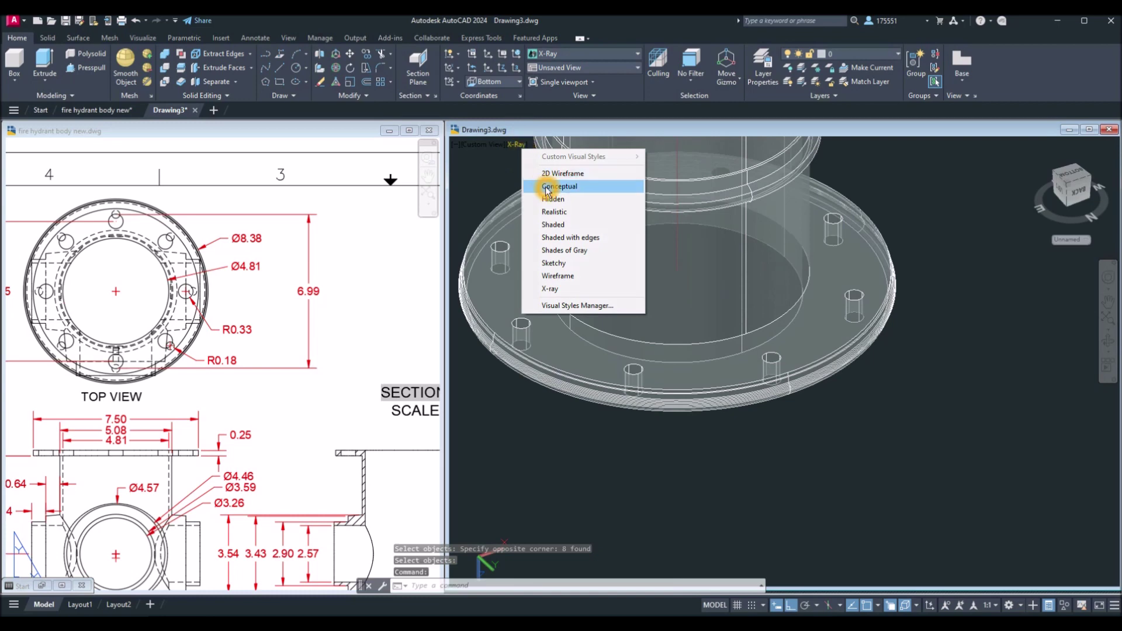
click(589, 236)
middle_drag(706, 276, 656, 328)
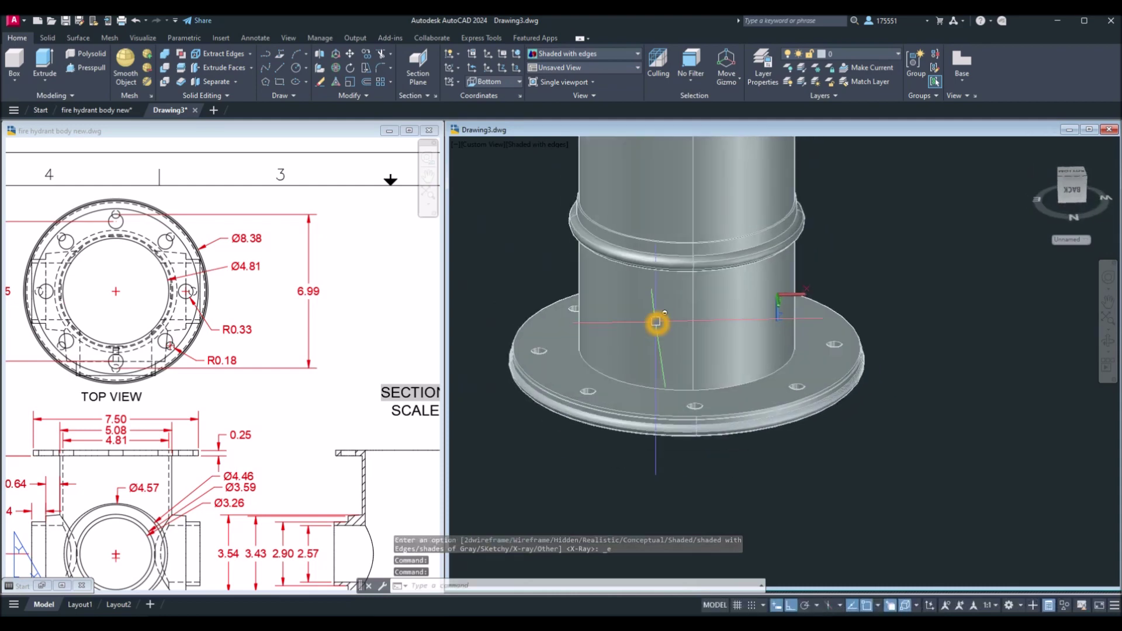
scroll(657, 321, down, 5)
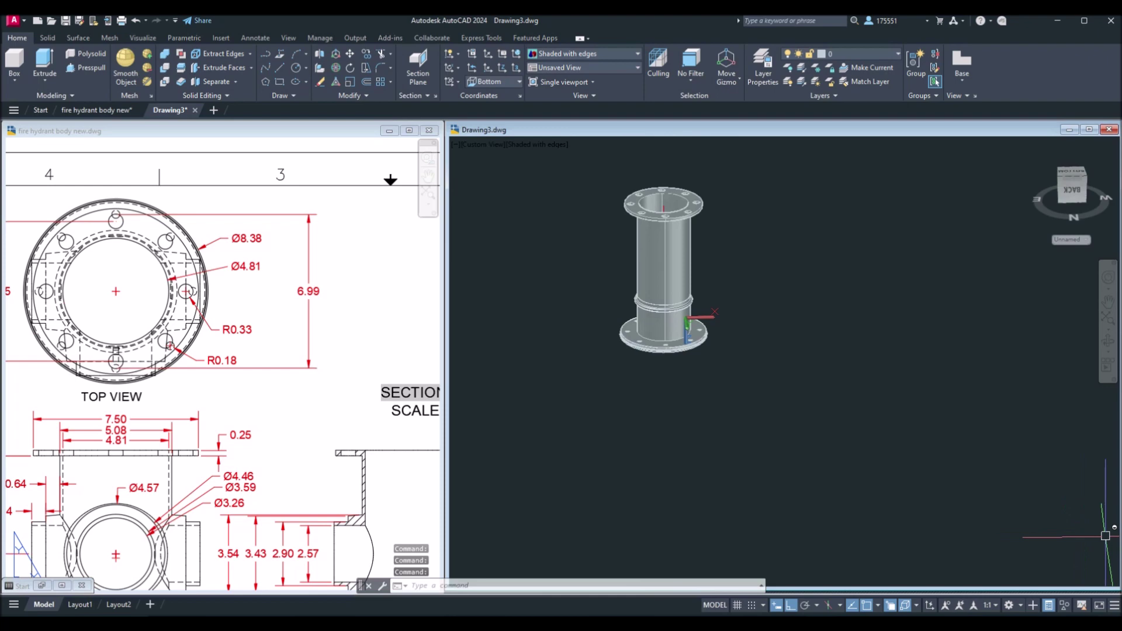
middle_drag(695, 488, 698, 497)
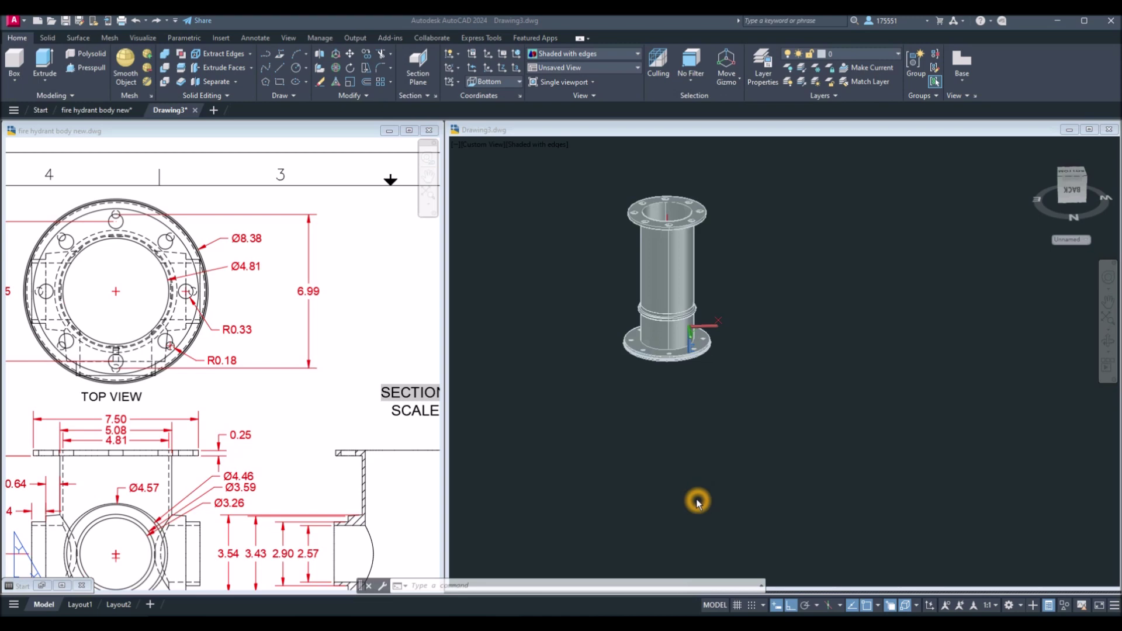
Switch the fire hydrant body new drawing to model space and fit the finished hydrant in the view
click(273, 454)
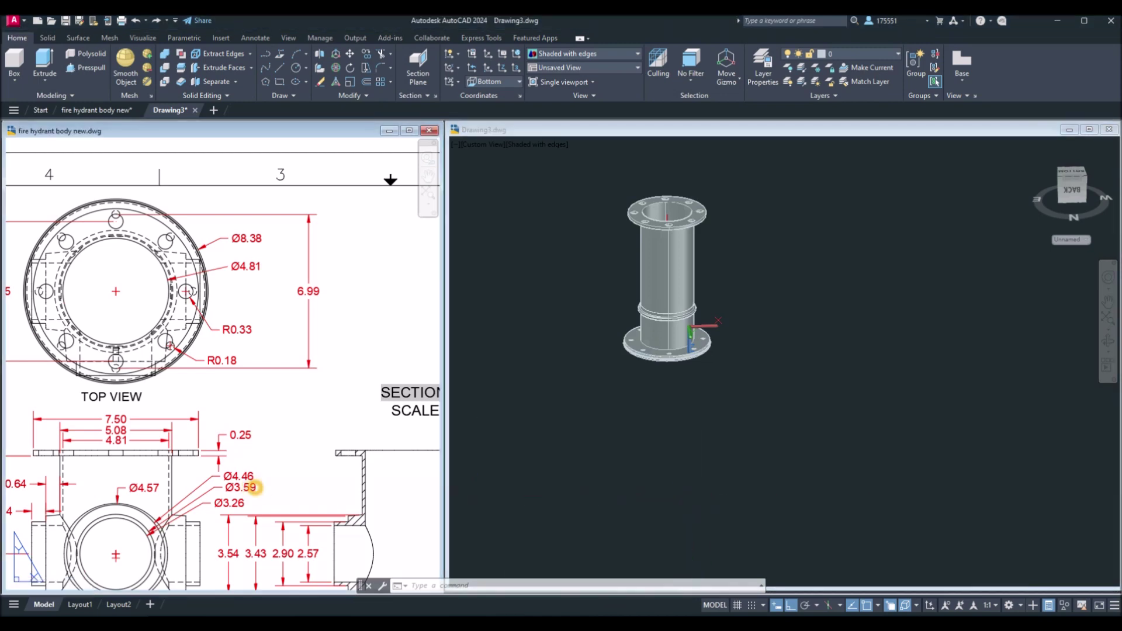
middle_drag(250, 486, 444, 310)
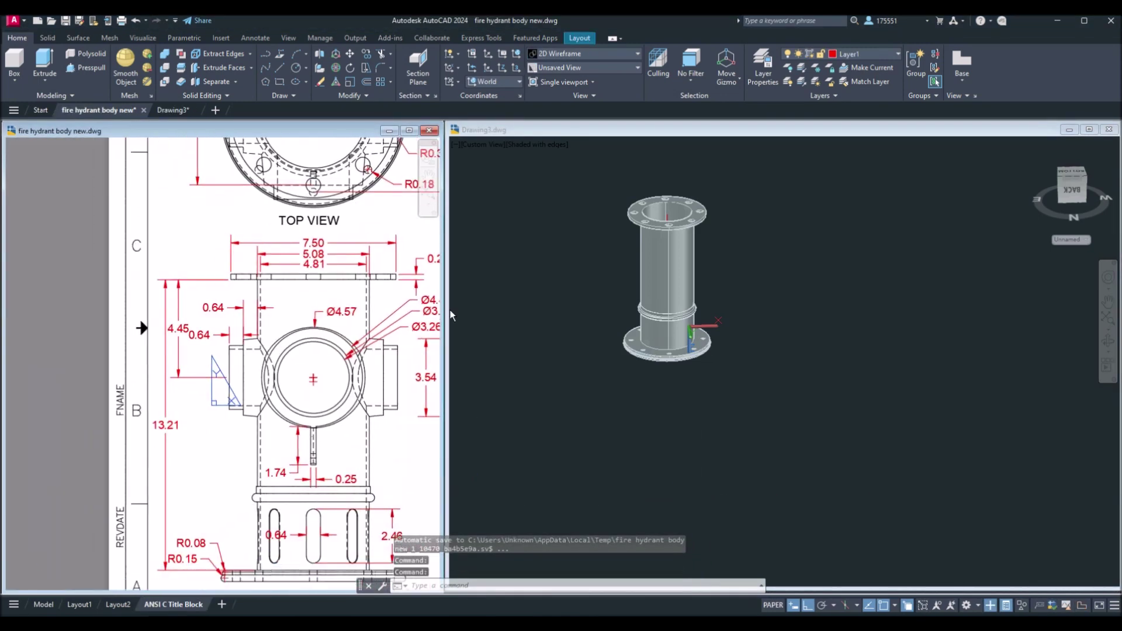
click(45, 605)
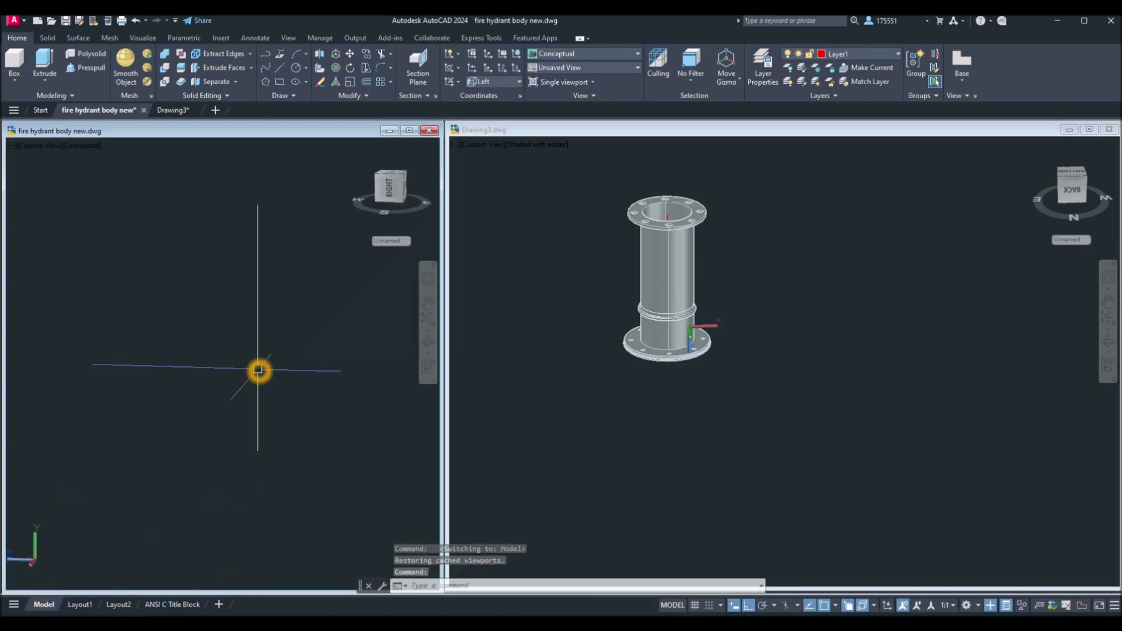
click(426, 321)
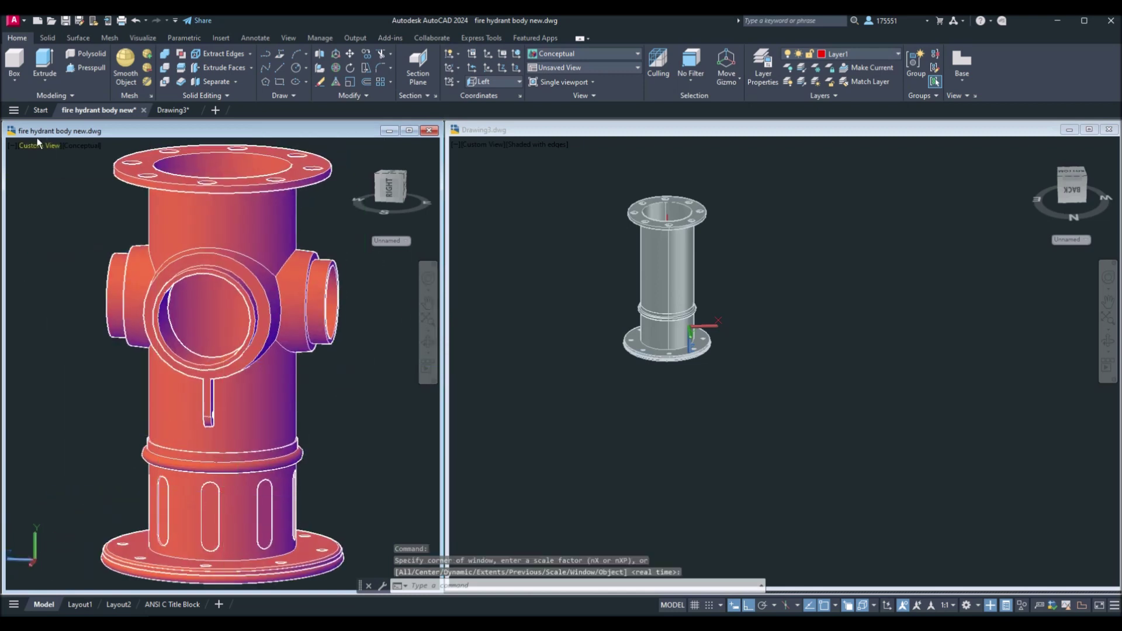
Set the finished hydrant's visual style to Realistic and examine the vertical slots above its bottom flange
click(75, 150)
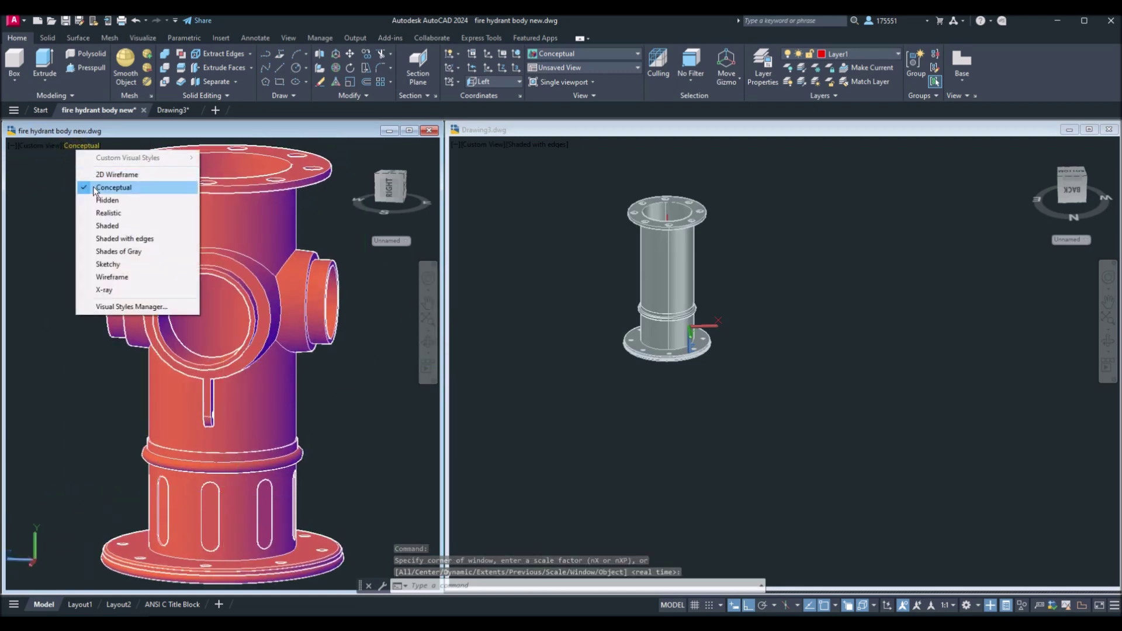
click(107, 213)
shift+middle_drag(256, 515, 275, 585)
scroll(297, 566, up, 6)
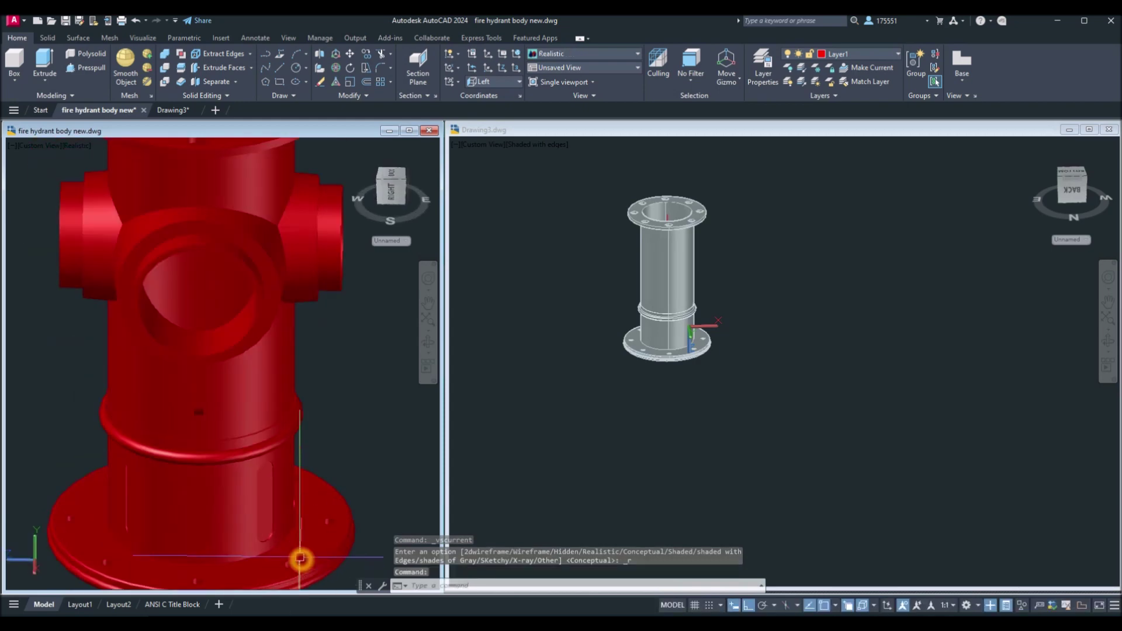
shift+middle_drag(230, 347, 125, 521)
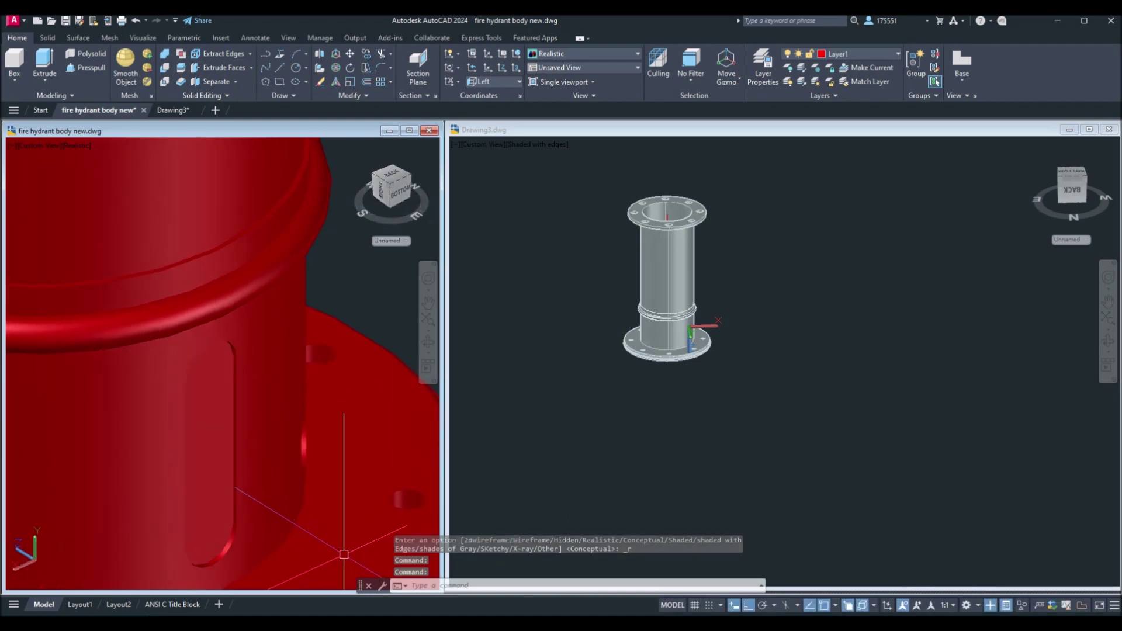